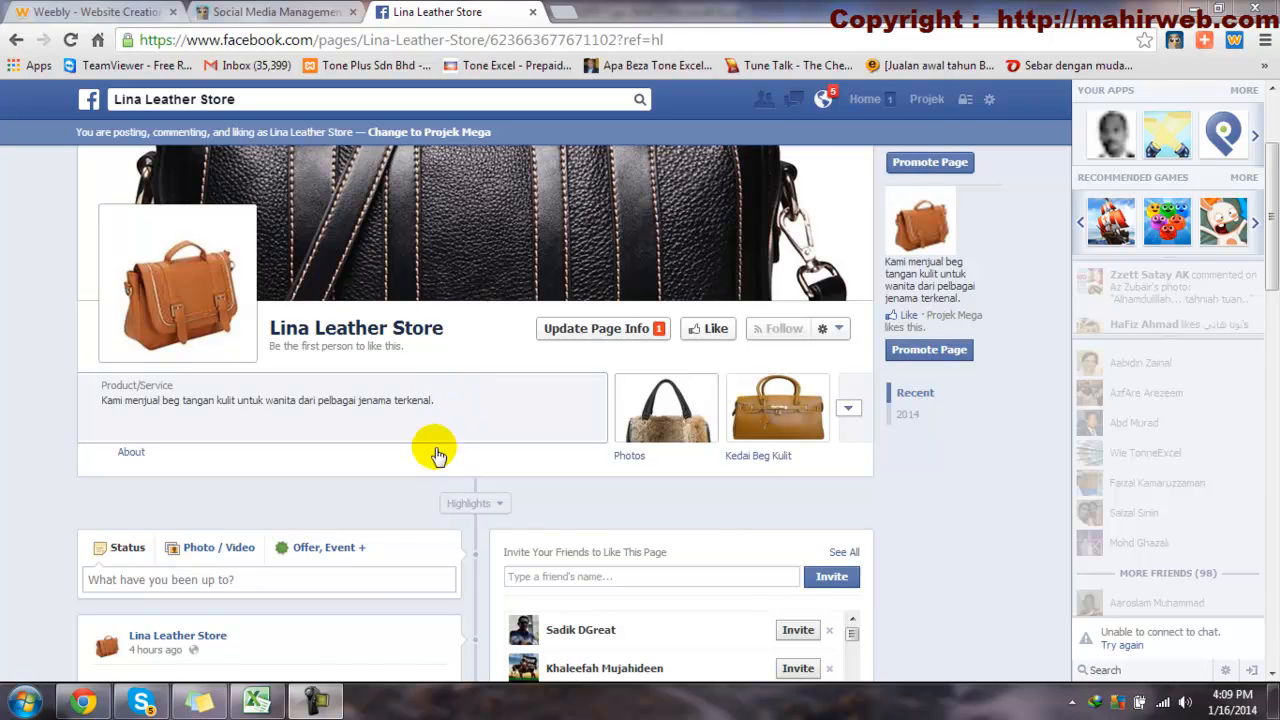
Step: Look over the status box and recent posts on the Lina Leather Store page
click(242, 579)
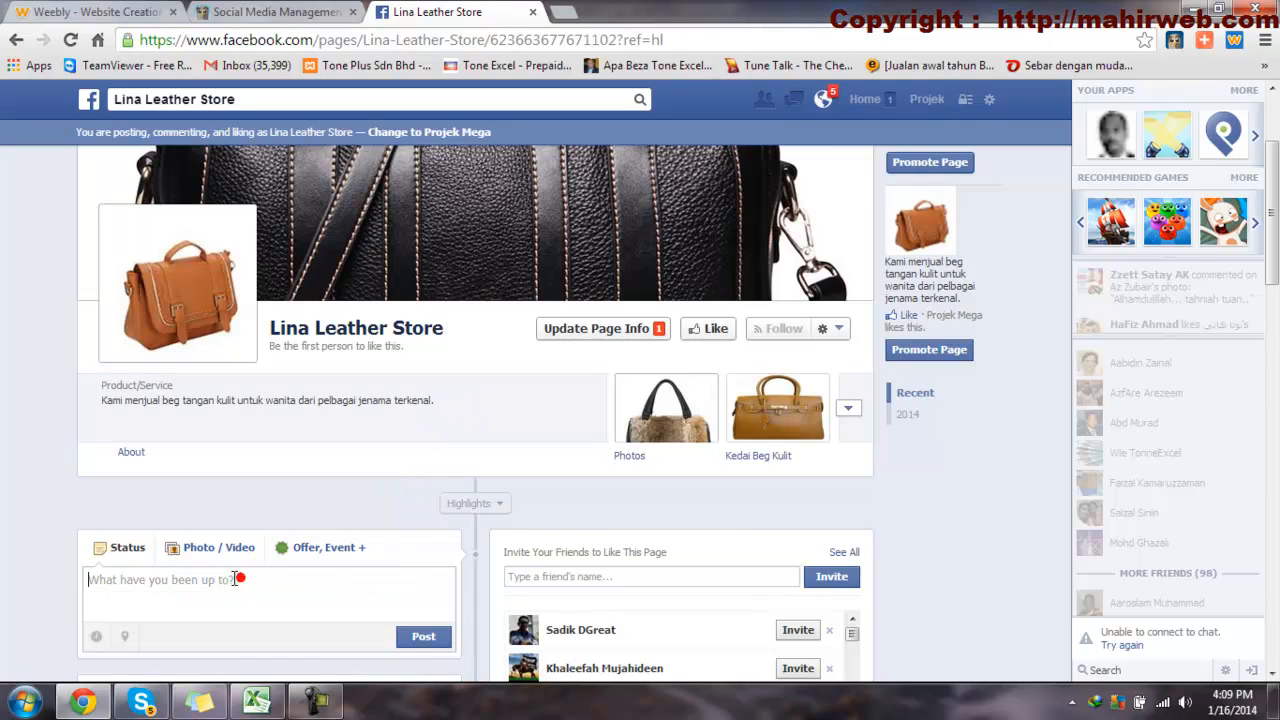
scroll(242, 585, down, 2)
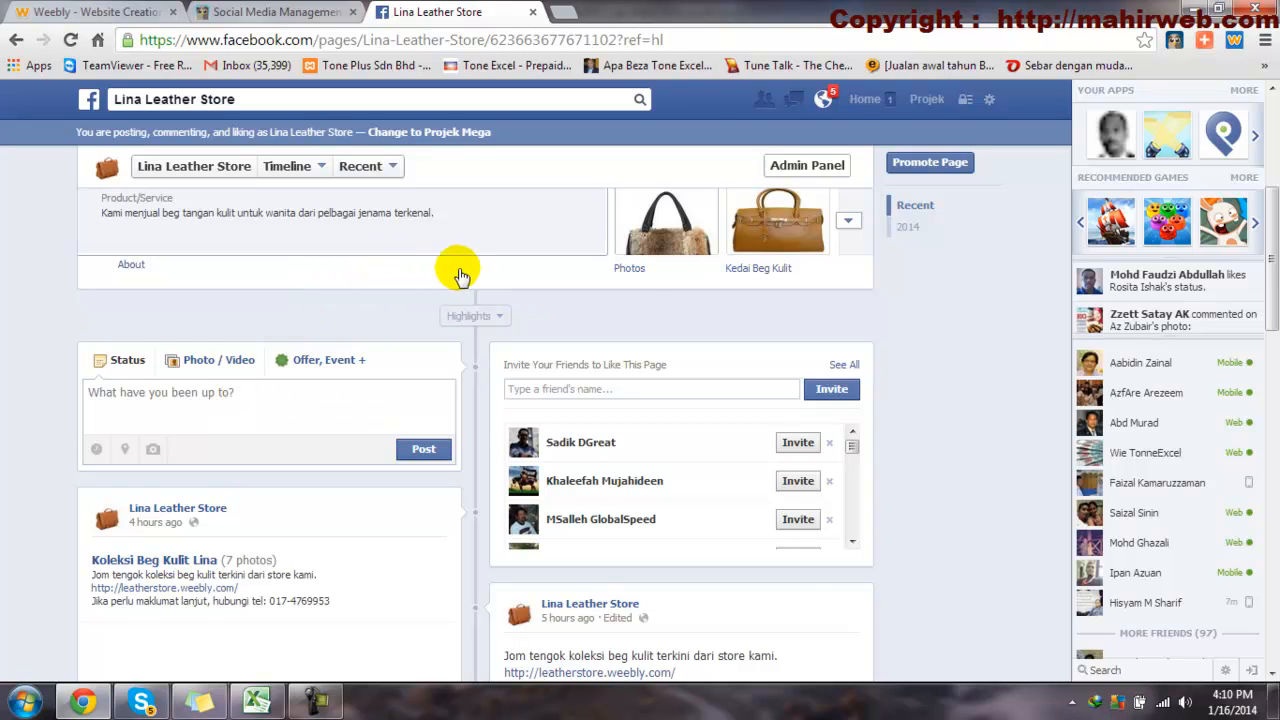
scroll(535, 215, up, 1)
scroll(520, 205, up, 3)
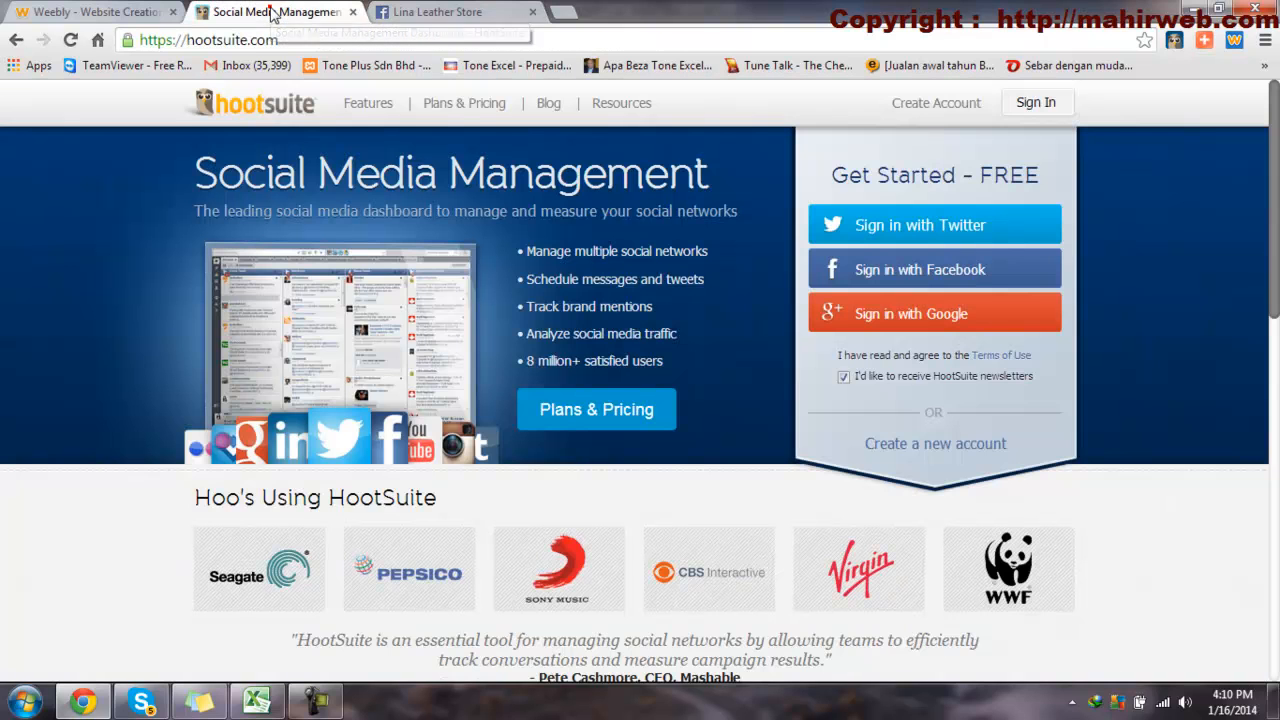
Step: Switch to the hootsuite.com site and sign in with the Facebook account
click(270, 12)
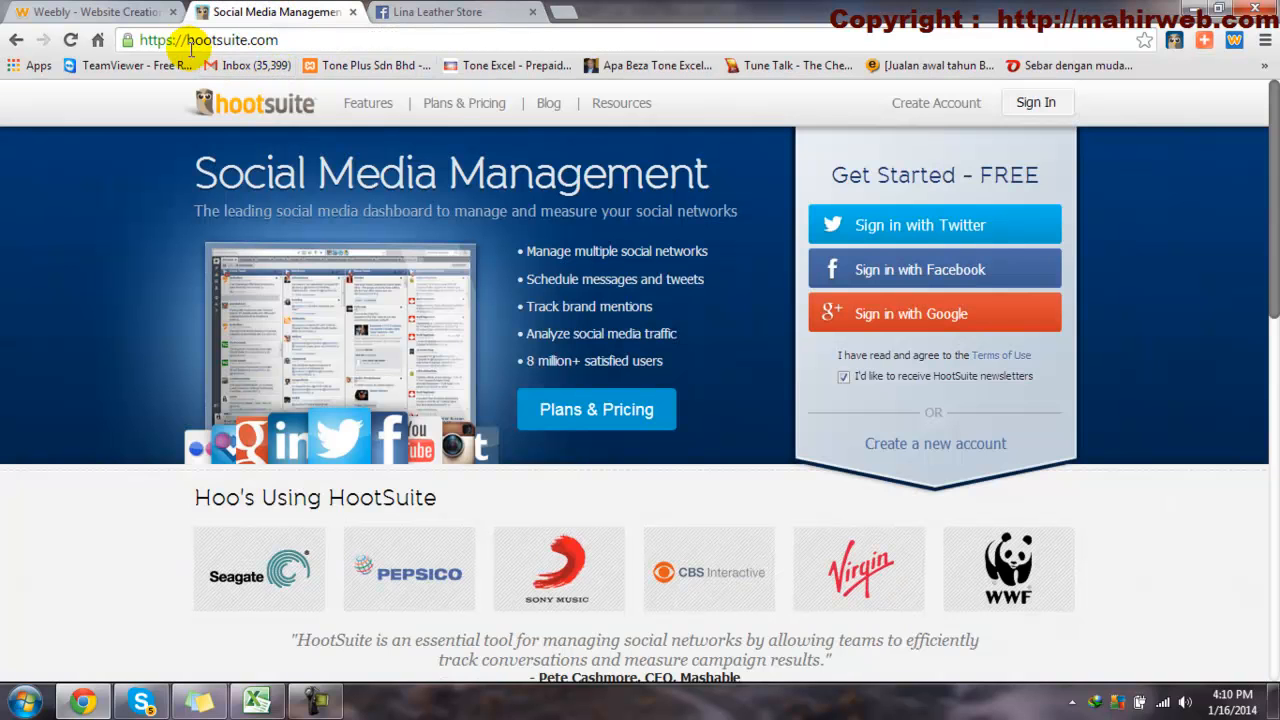
drag(286, 40, 128, 43)
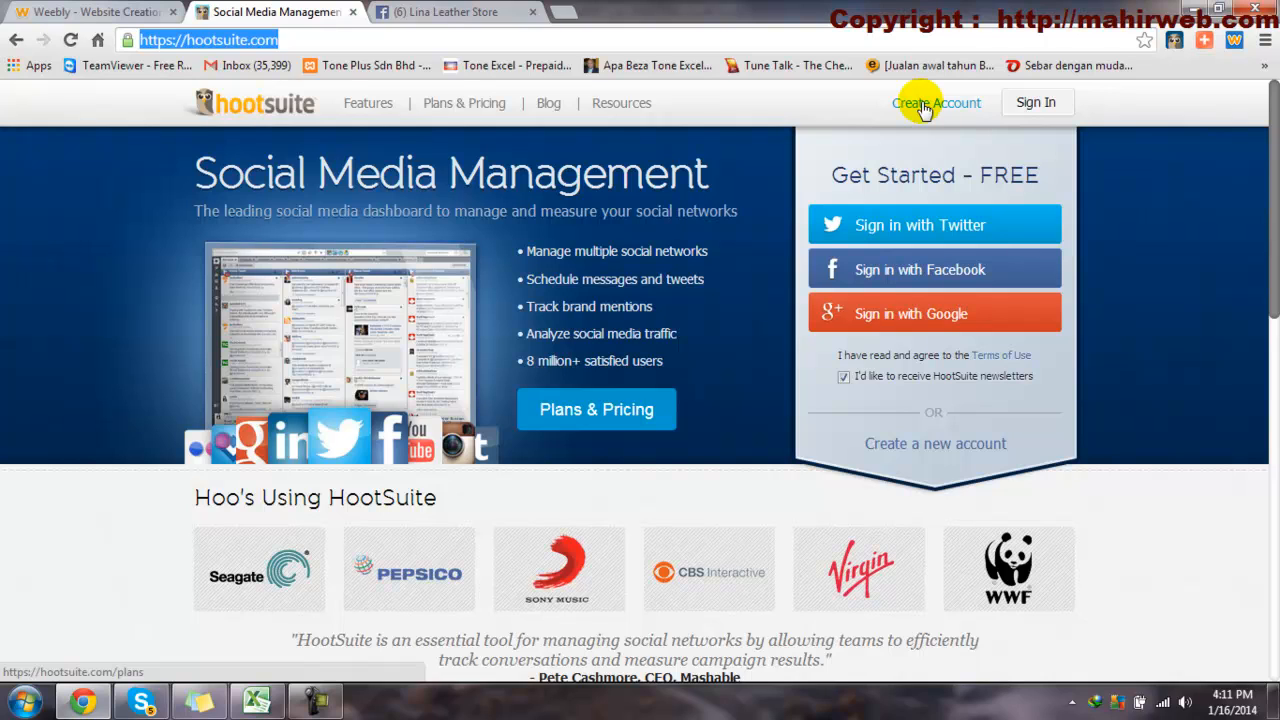
click(932, 278)
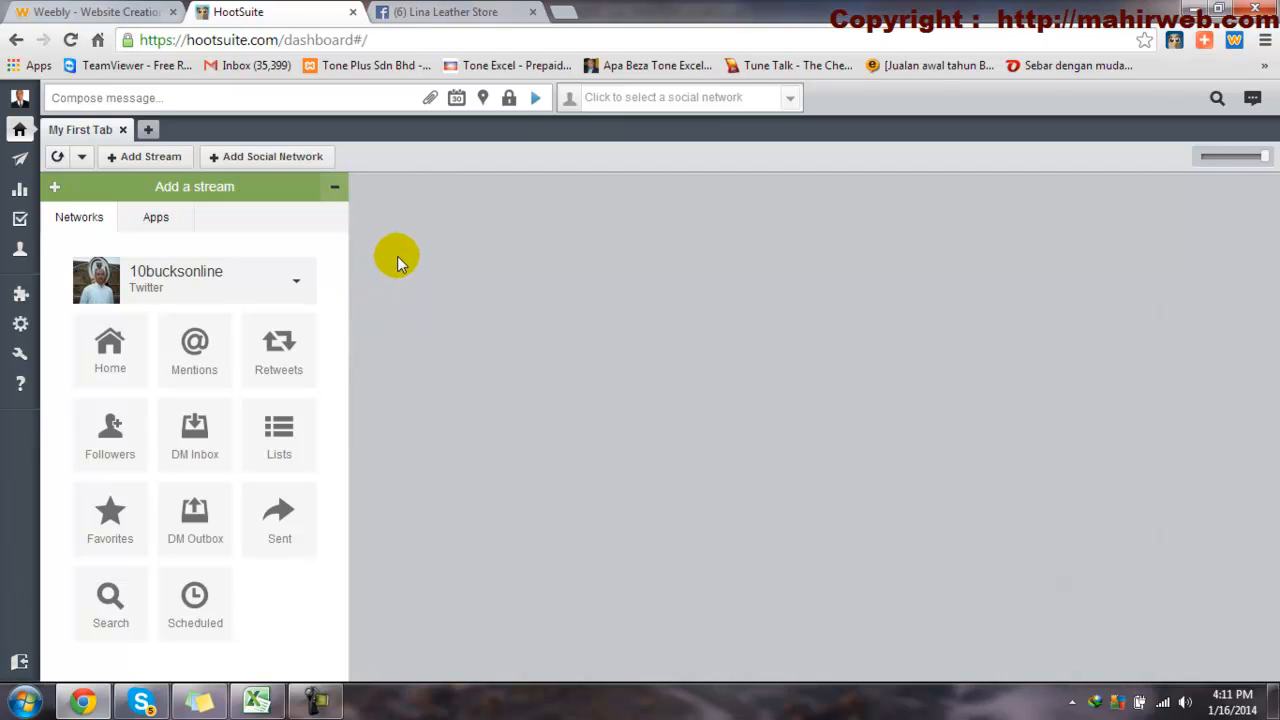
Step: Open the Publisher and examine the scheduled messages, their posting times and target networks
click(20, 162)
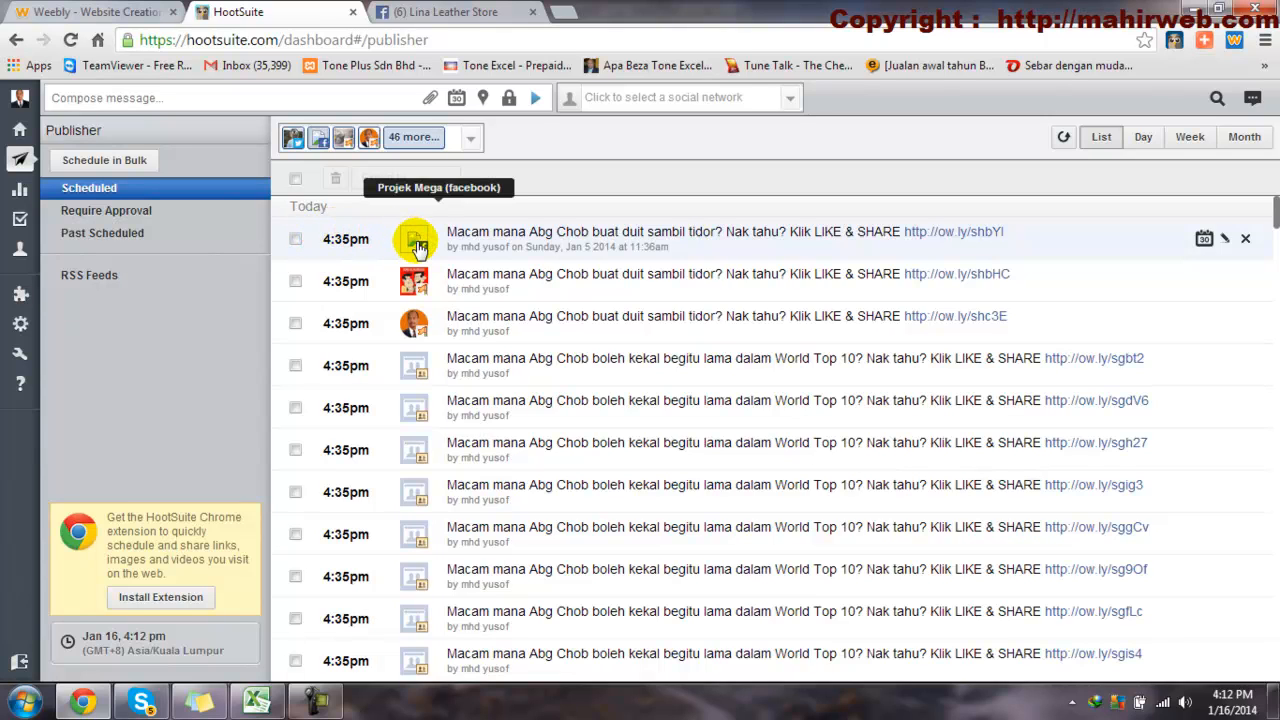
scroll(418, 245, down, 1)
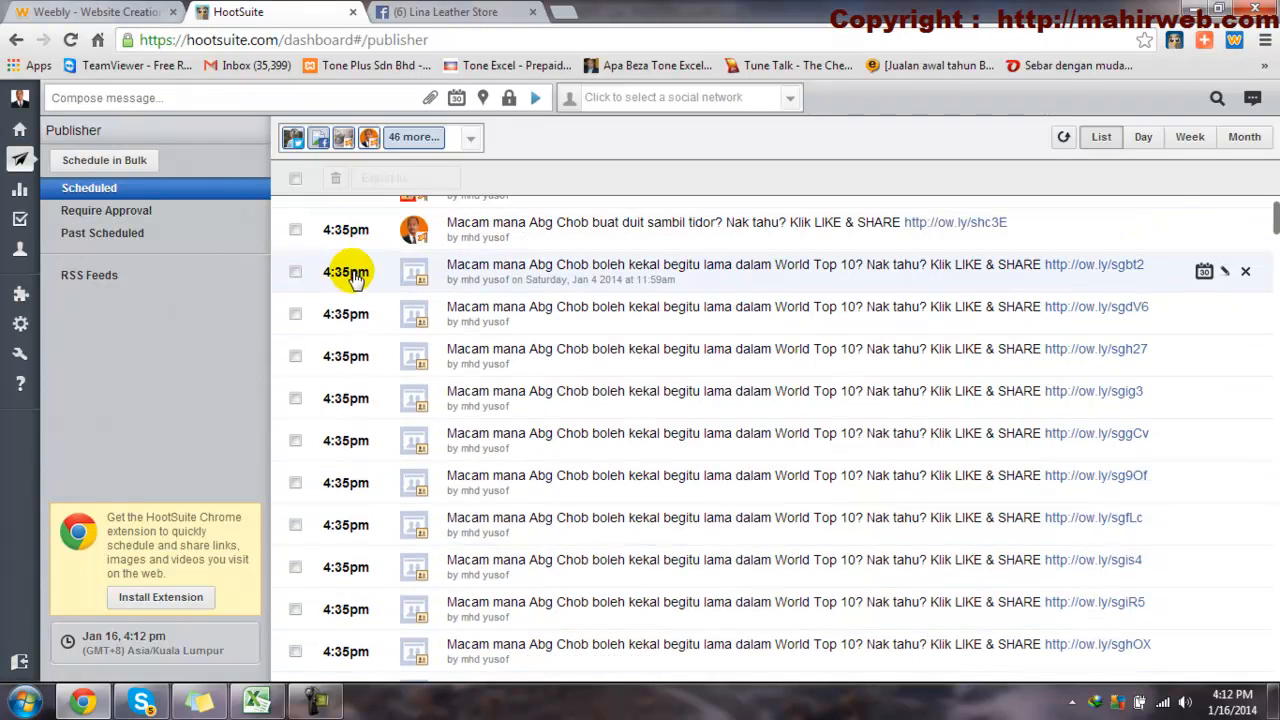
scroll(355, 360, down, 2)
scroll(355, 360, down, 10)
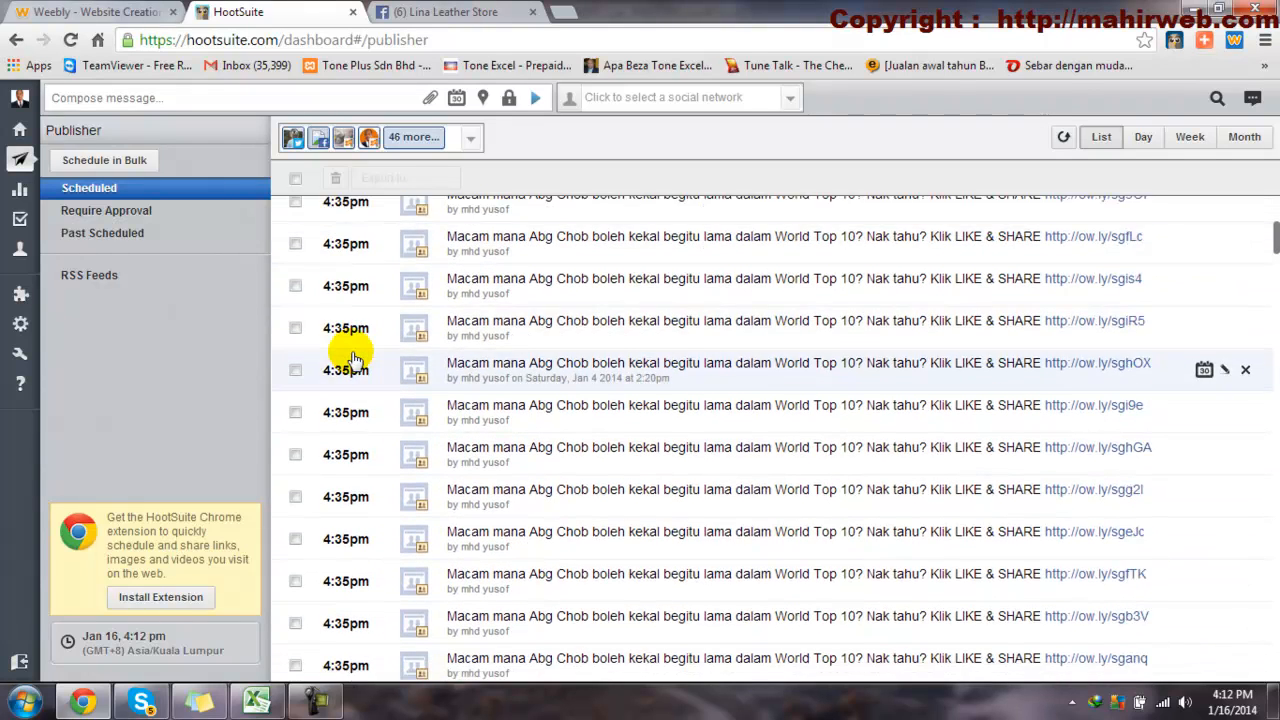
scroll(355, 360, down, 7)
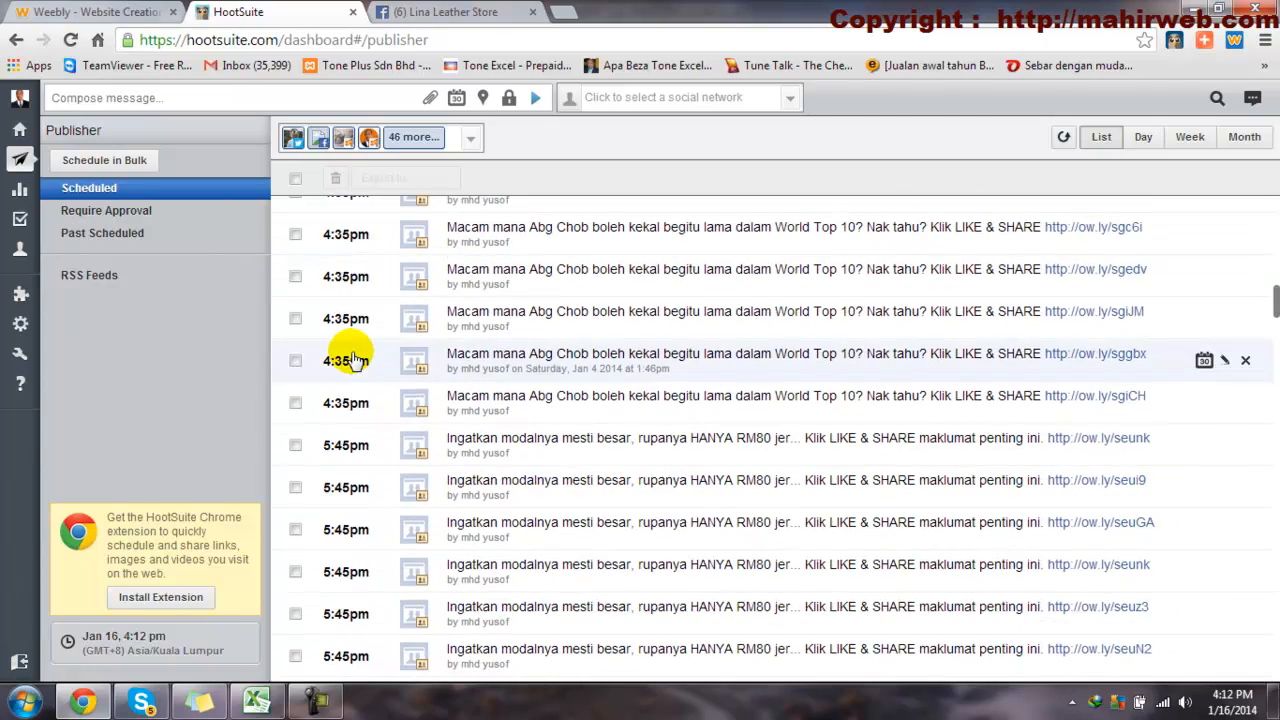
scroll(355, 370, up, 5)
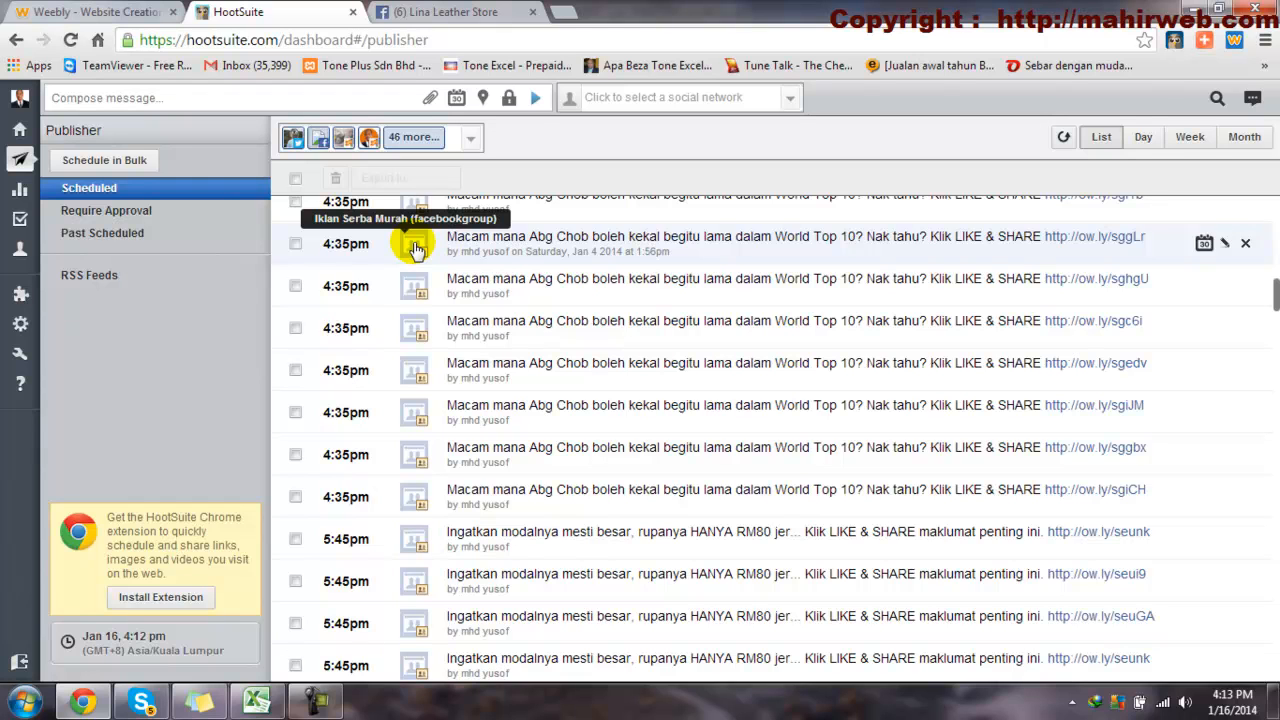
scroll(417, 247, up, 5)
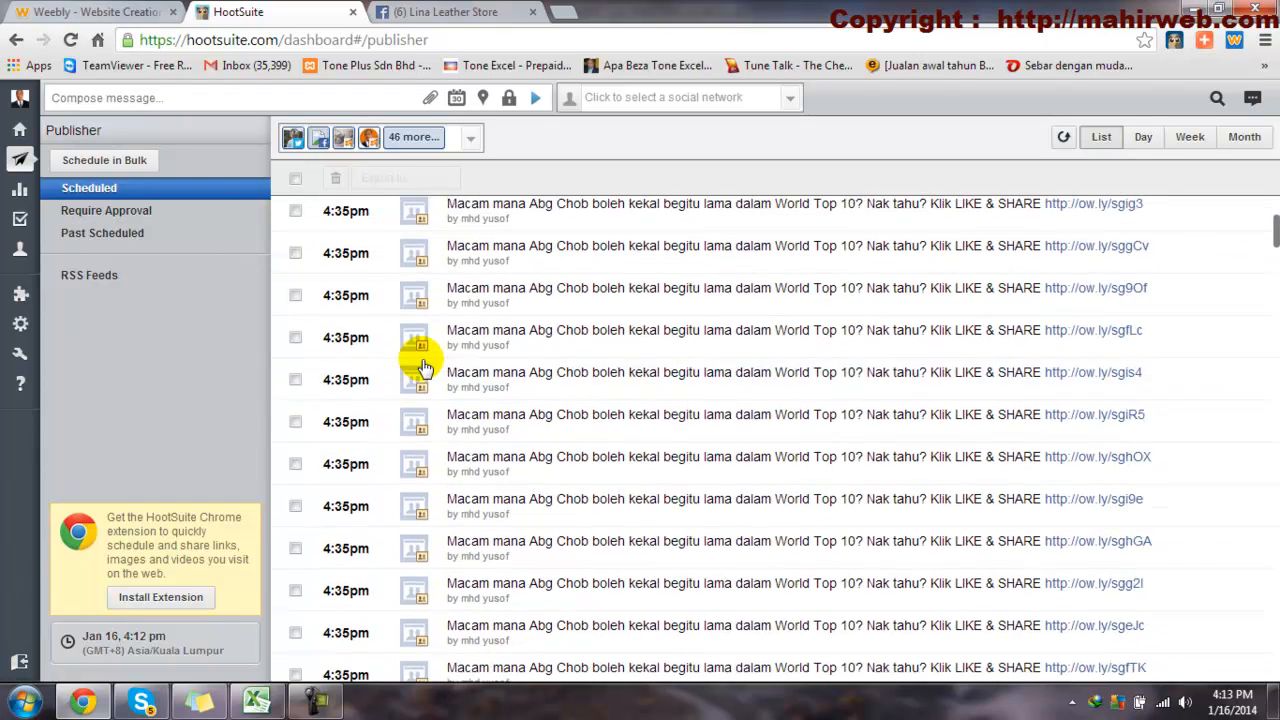
scroll(425, 368, up, 3)
Step: Start adding a Facebook social network from the profile filter and log in to connect the Facebook account
click(479, 138)
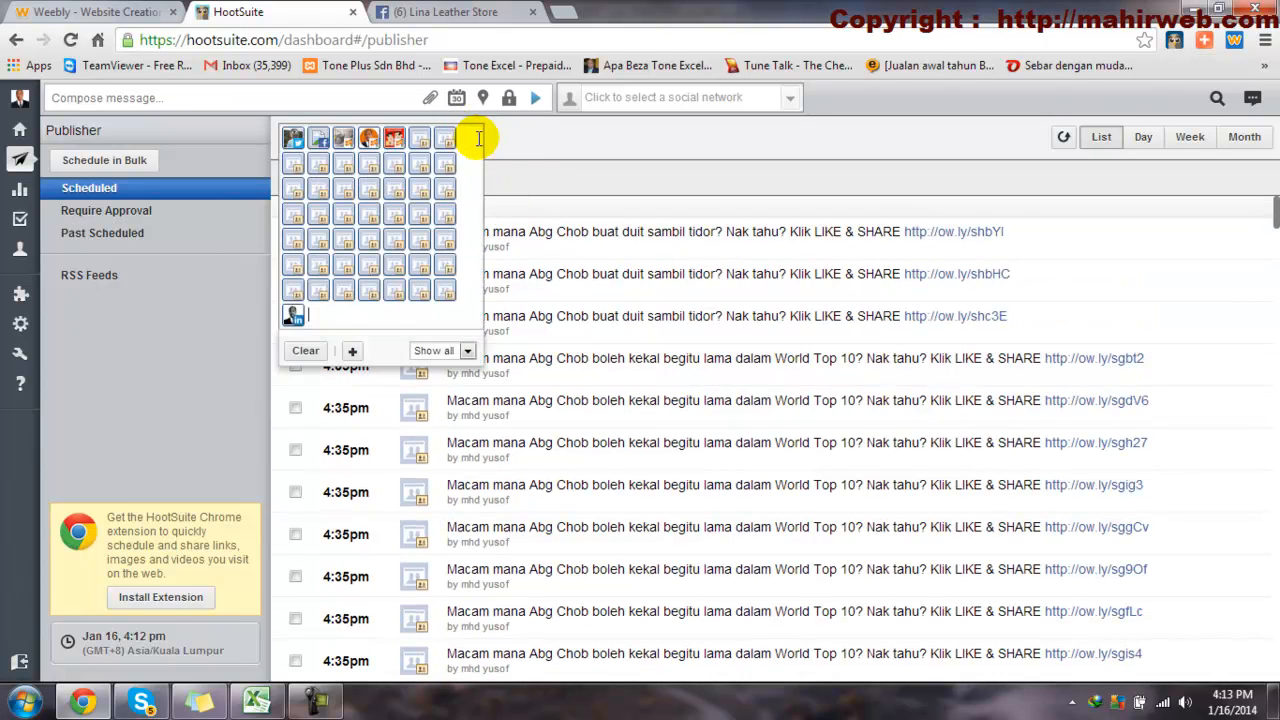
click(471, 126)
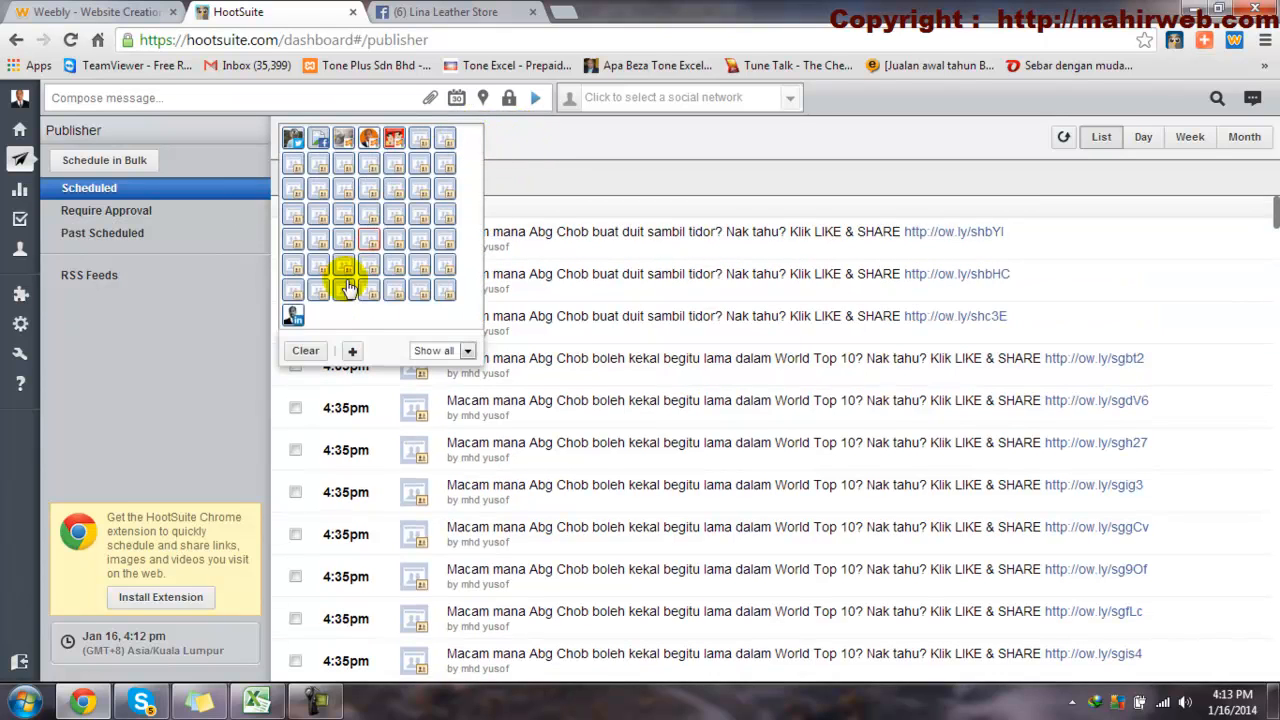
click(352, 352)
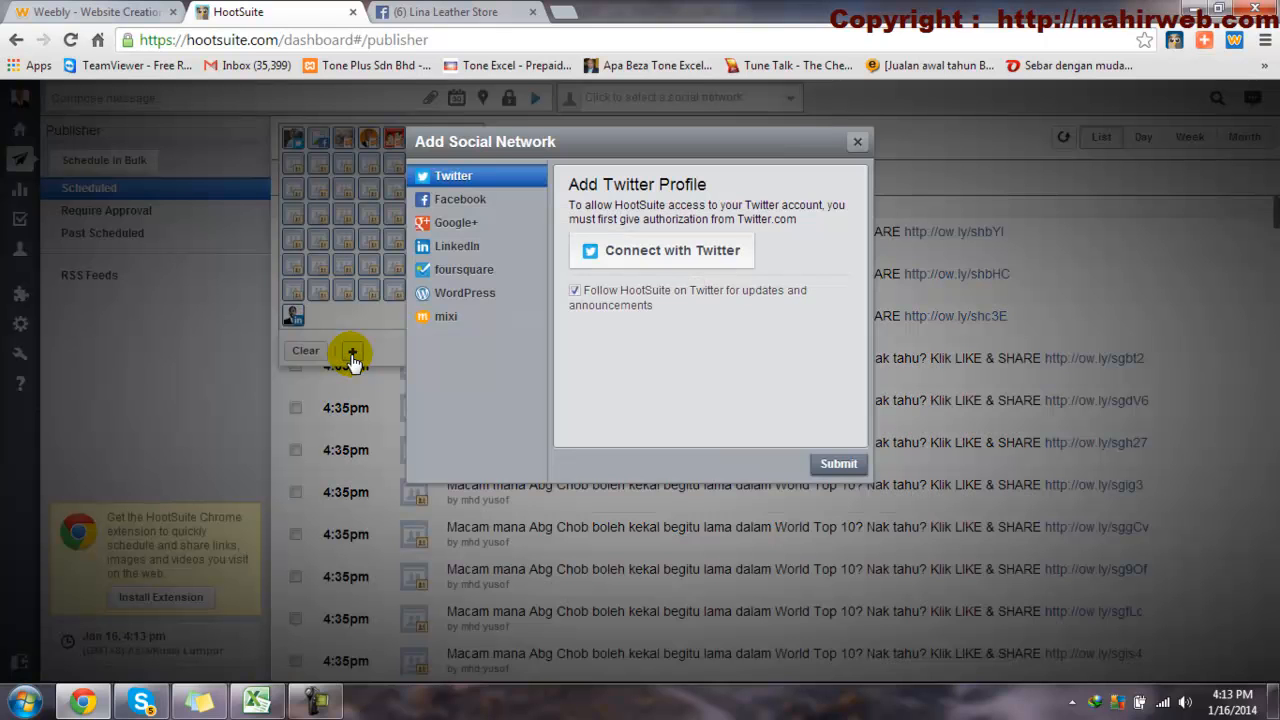
click(455, 205)
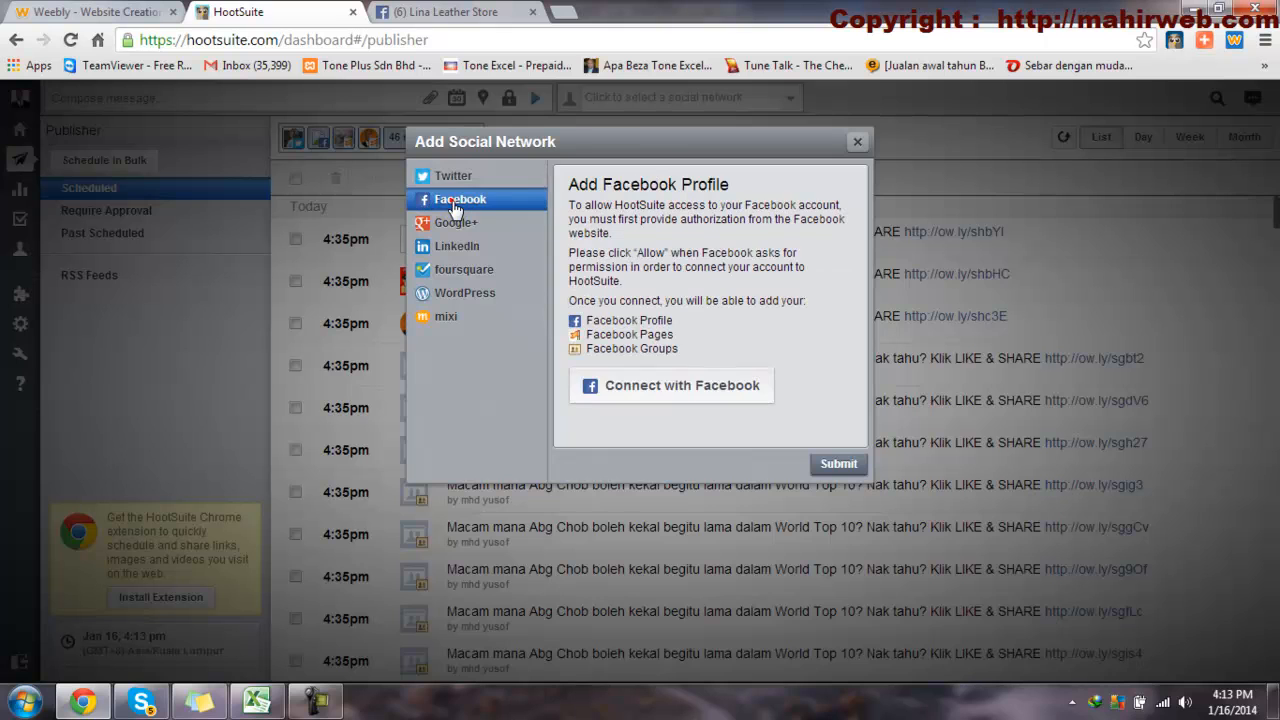
click(695, 390)
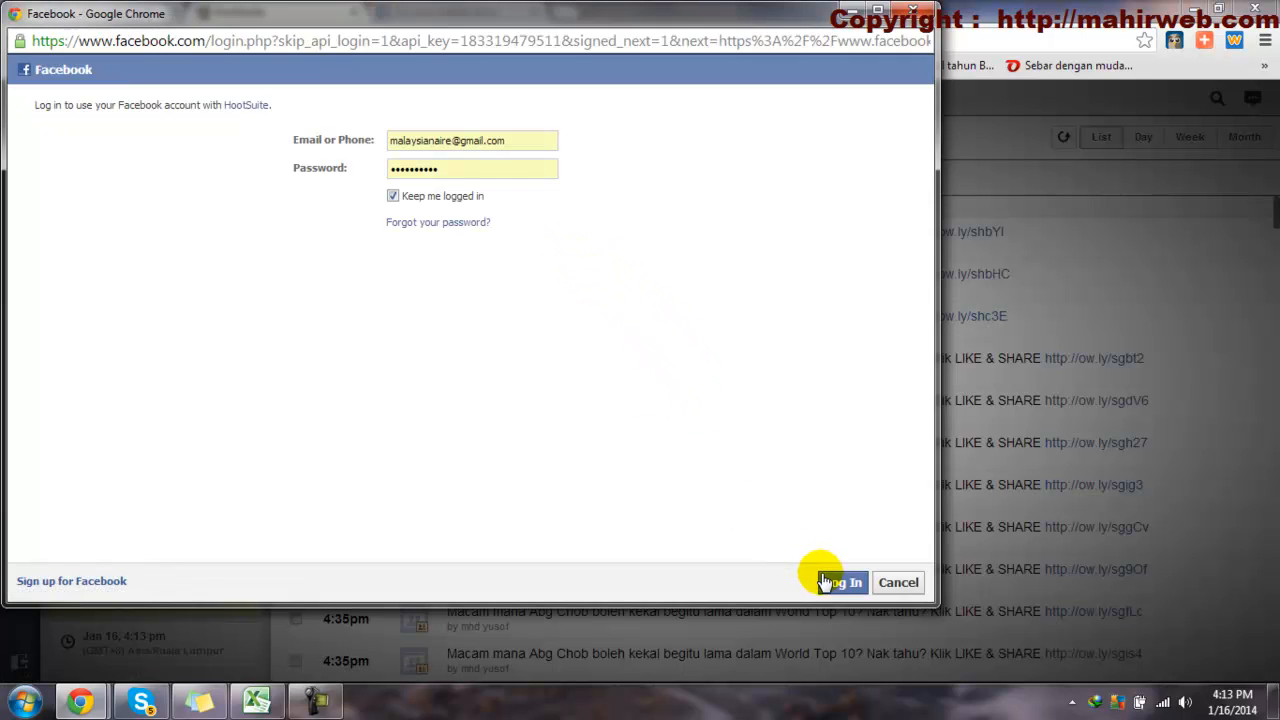
click(840, 583)
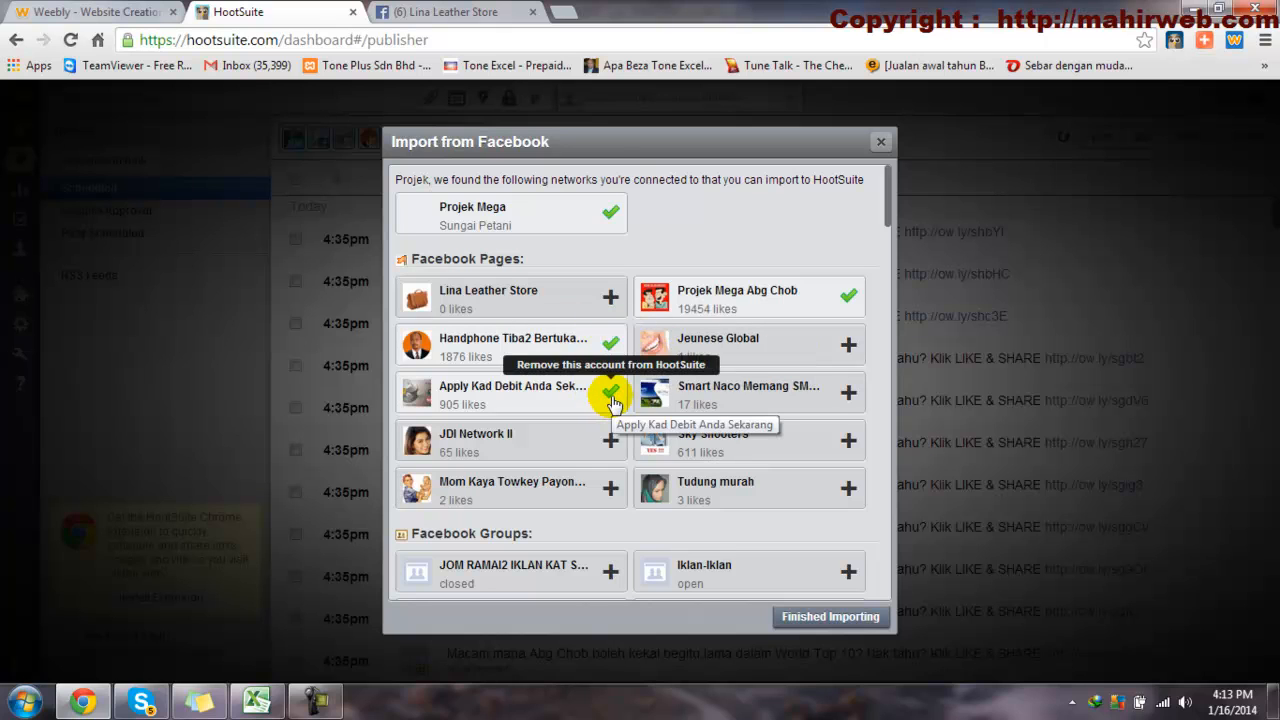
Step: Try to import the Iklan-Iklan Facebook group from the list of available pages and groups
drag(886, 200, 906, 238)
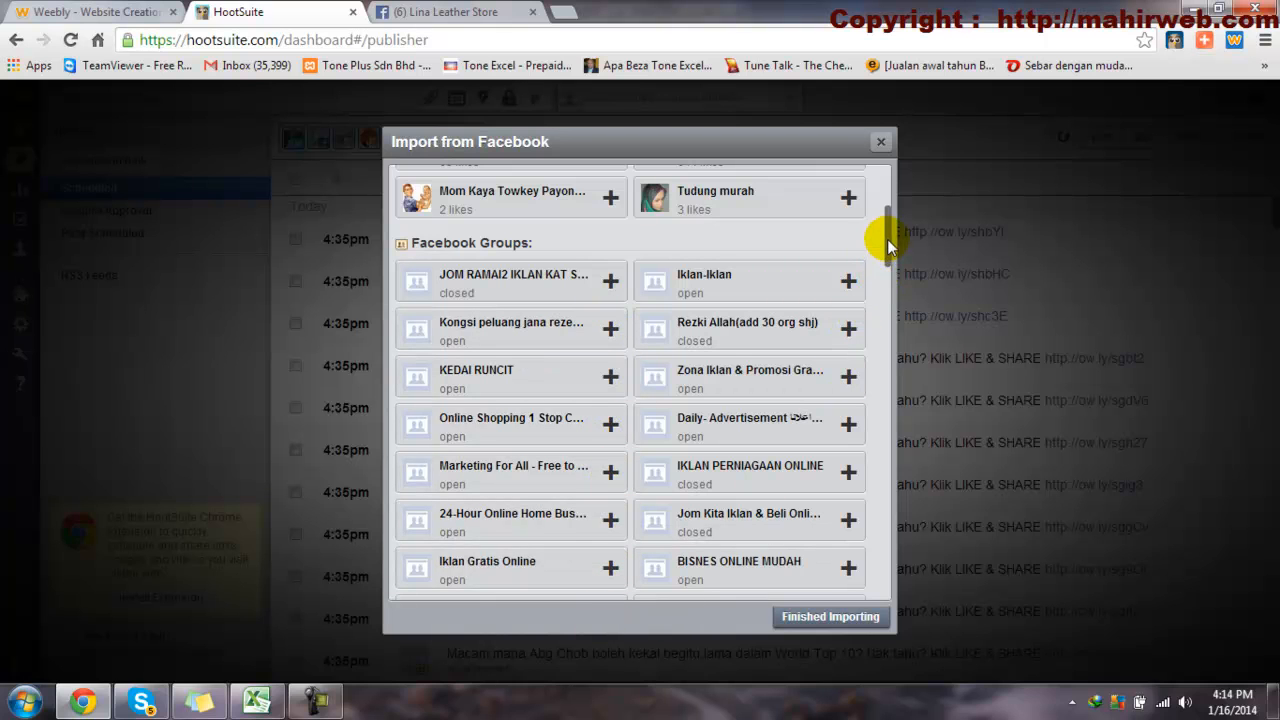
drag(888, 244, 889, 195)
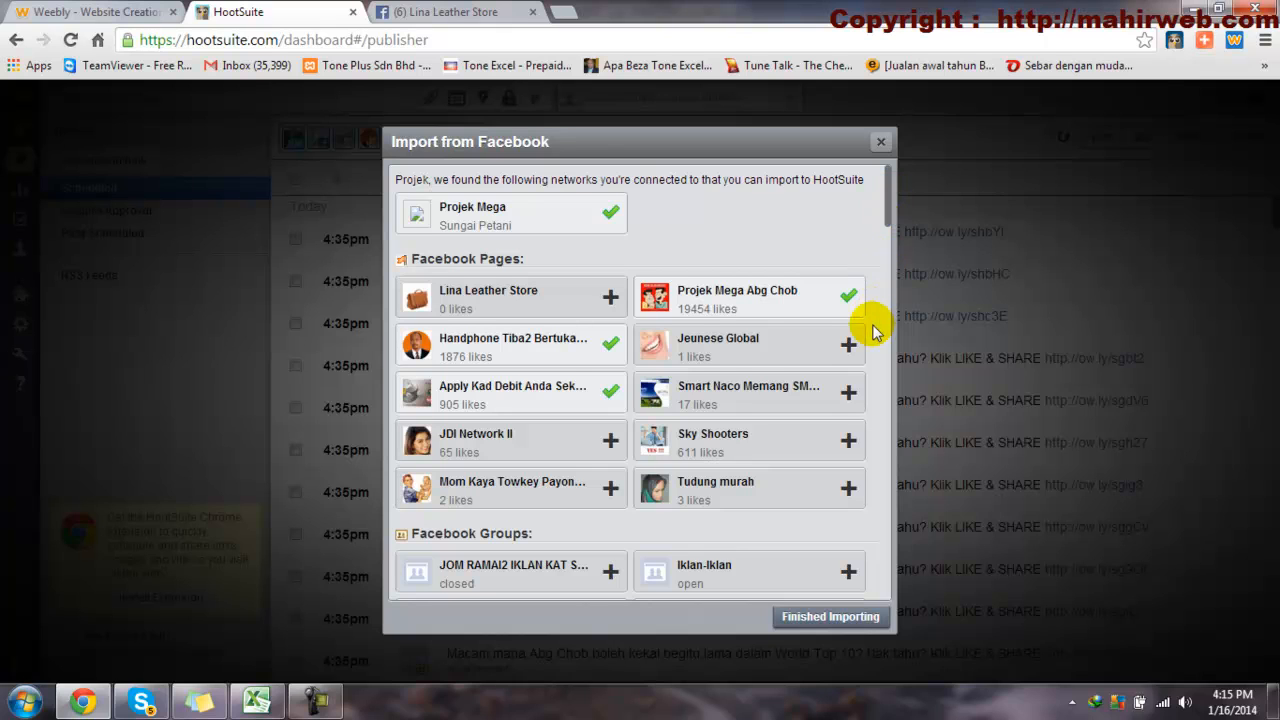
scroll(836, 402, down, 2)
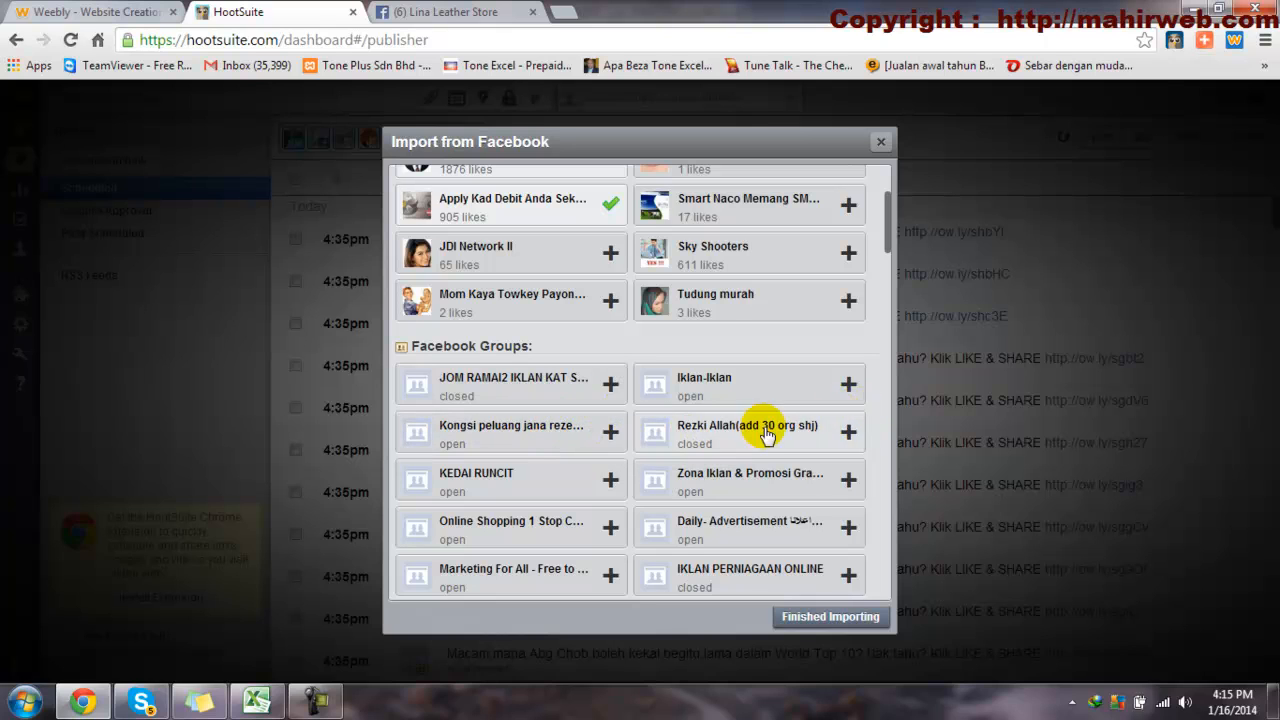
click(848, 386)
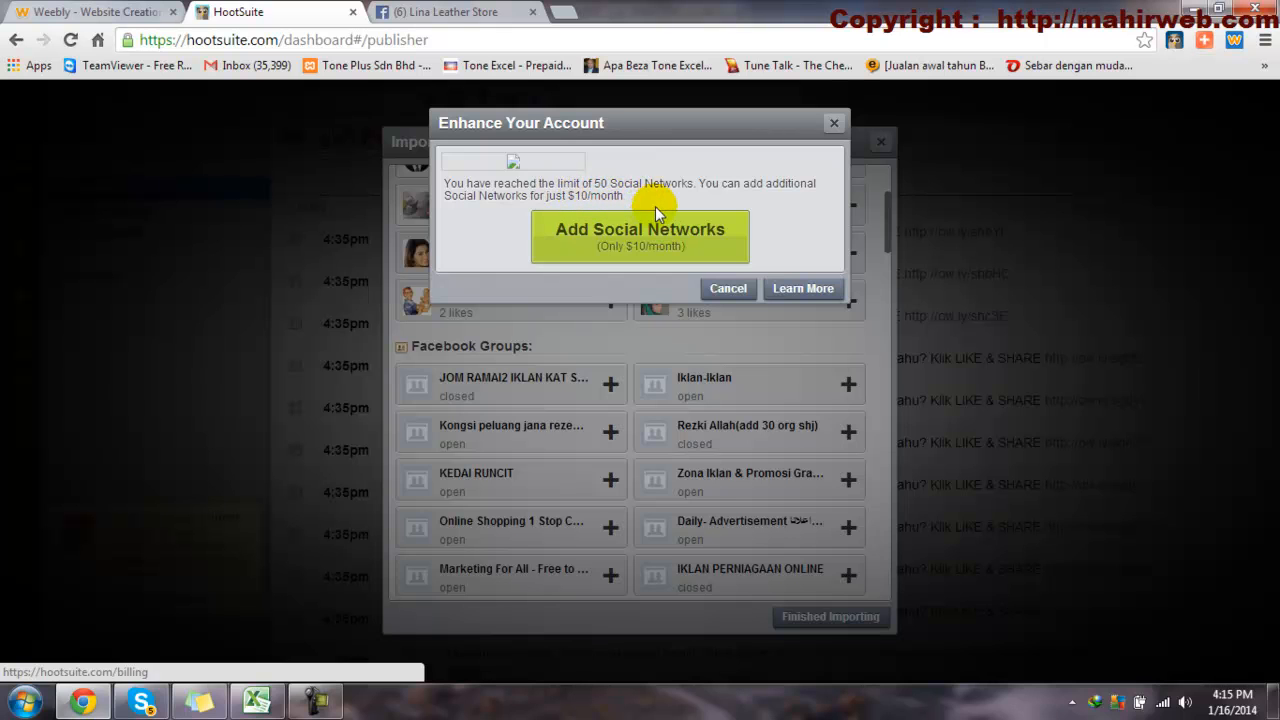
click(728, 288)
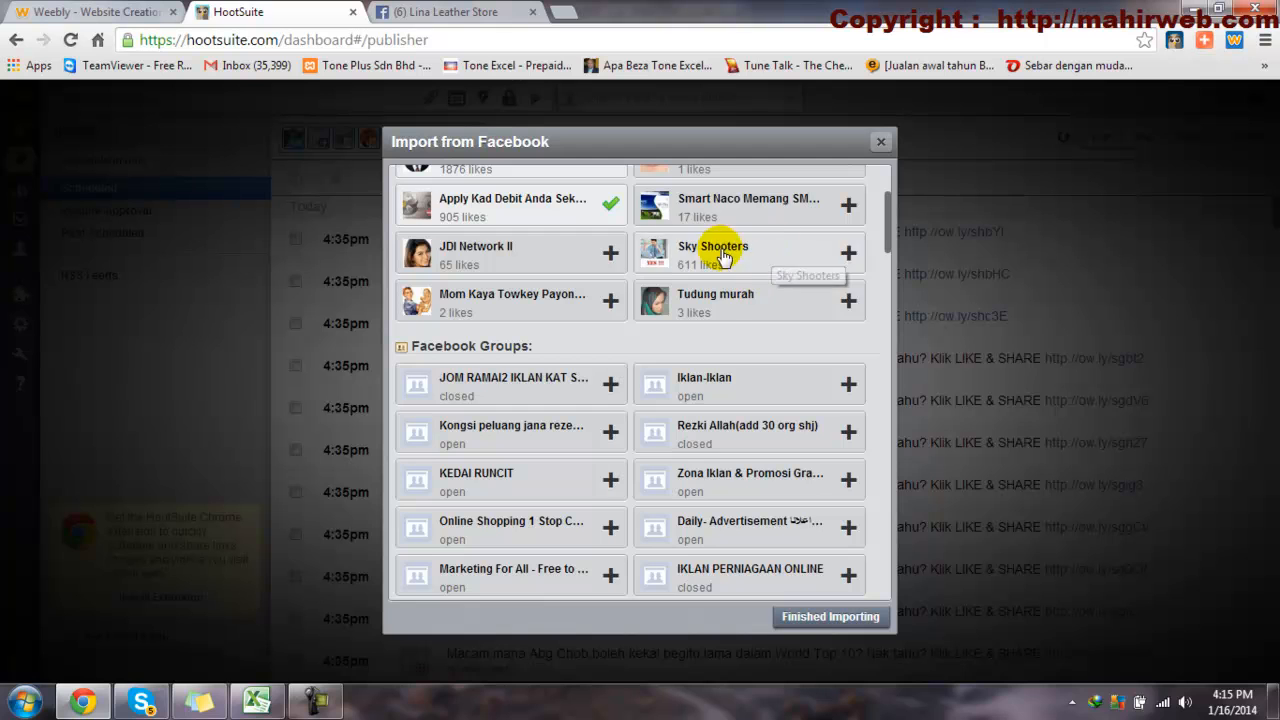
Step: Review the remaining Facebook groups, then close the Facebook import and Add Social Network dialogs
scroll(660, 386, down, 3)
scroll(655, 390, down, 12)
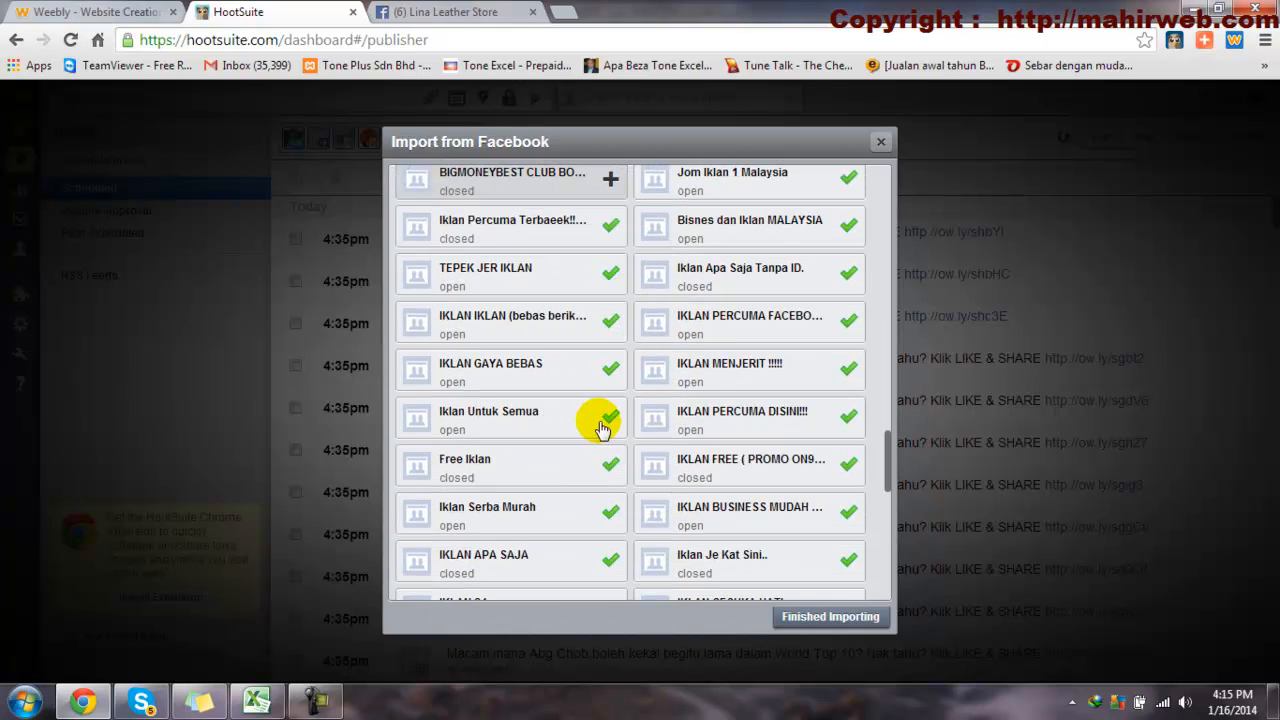
click(881, 142)
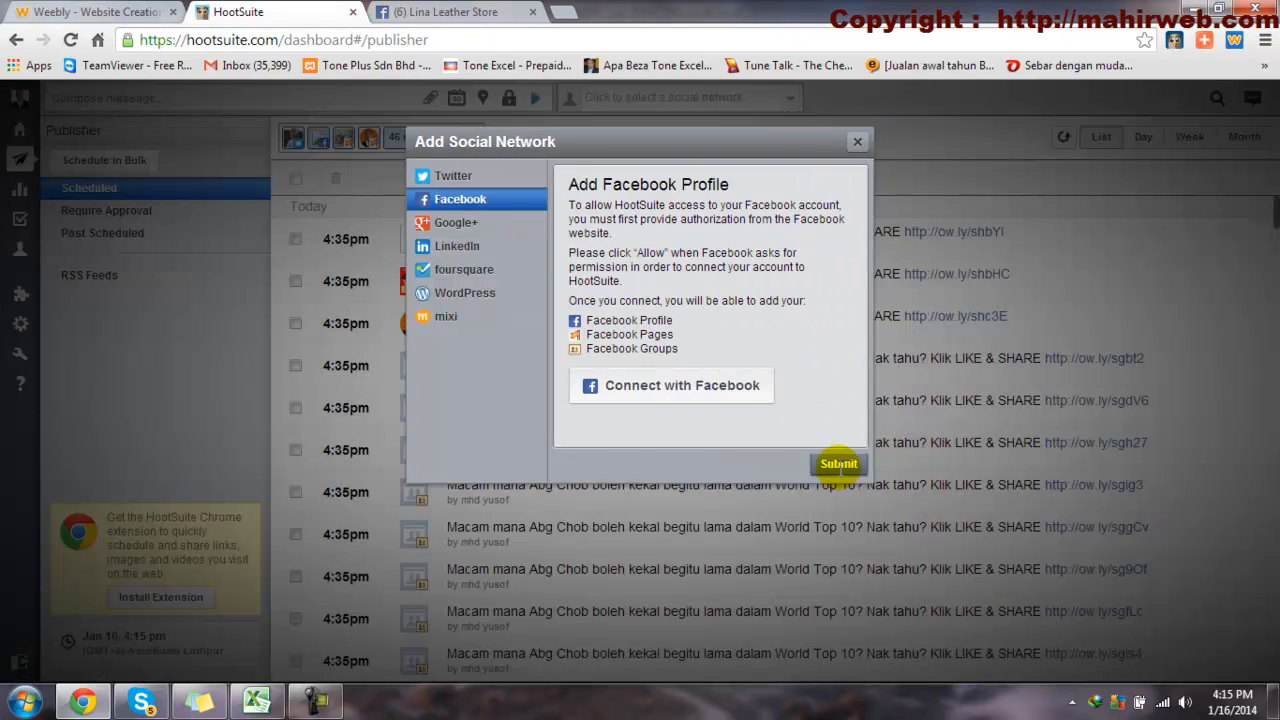
click(858, 144)
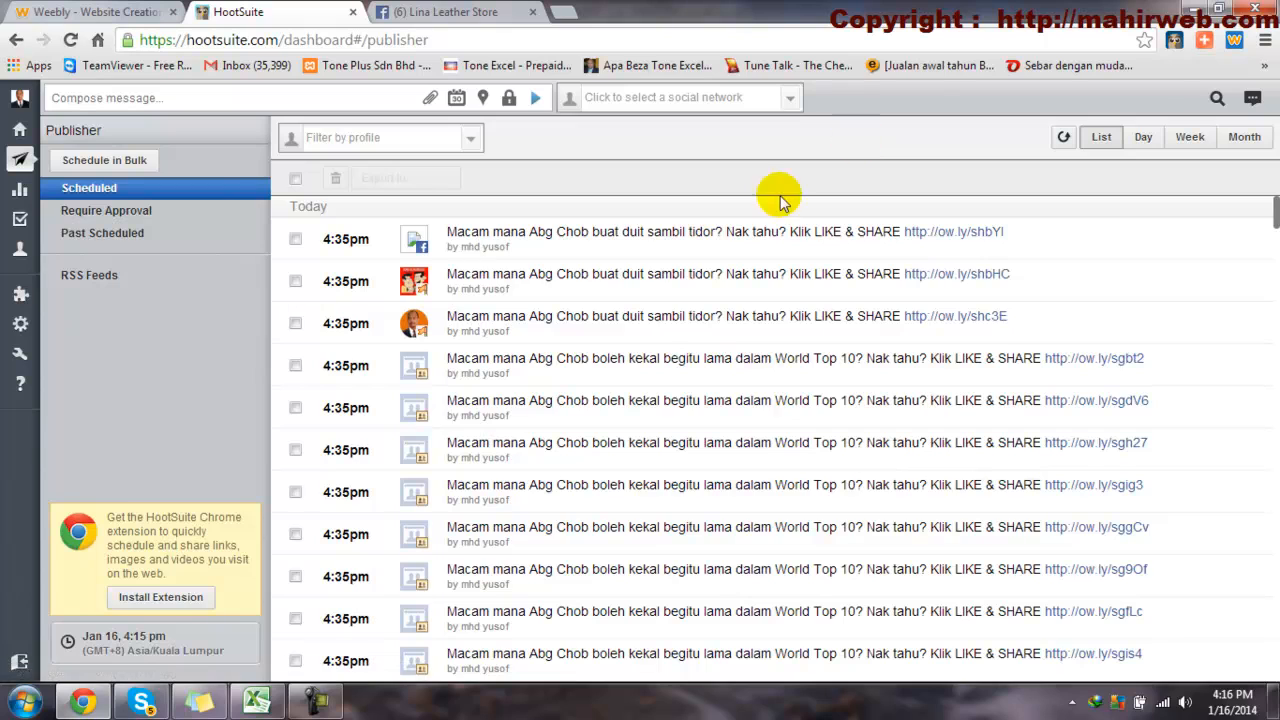
click(292, 140)
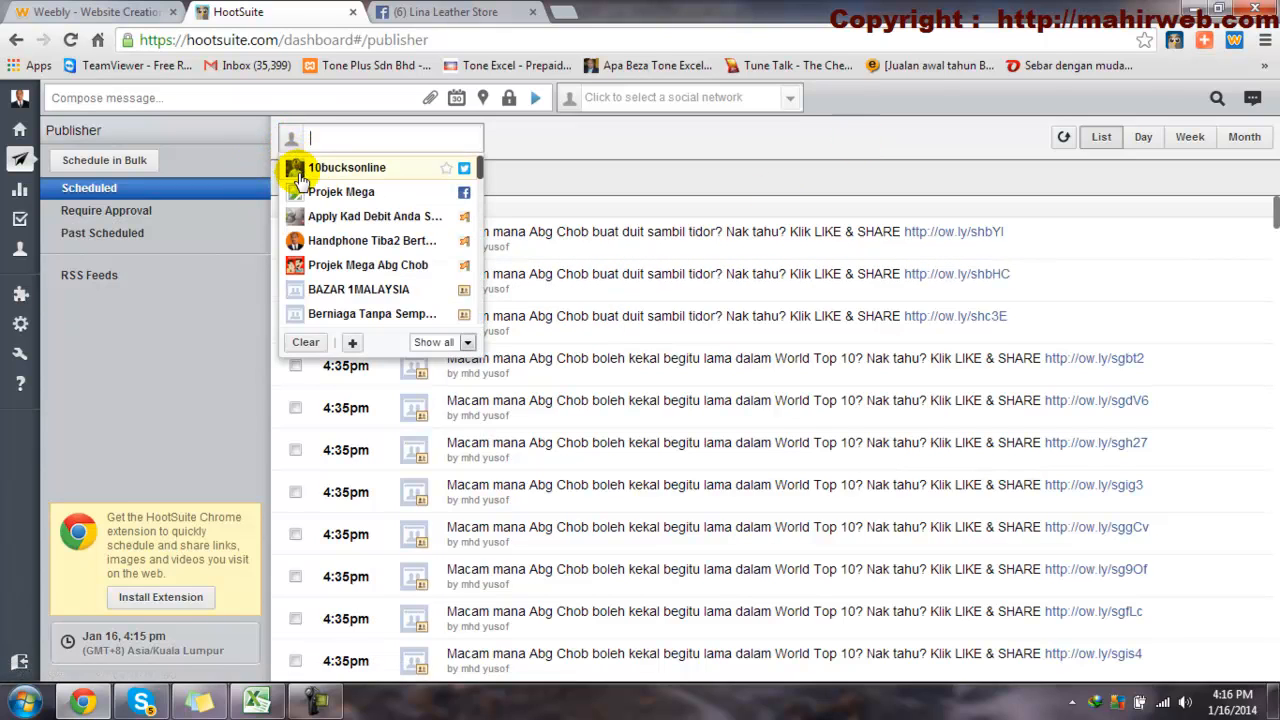
mouse_move(481, 178)
mouse_down()
mouse_move(476, 340)
mouse_move(481, 172)
mouse_up()
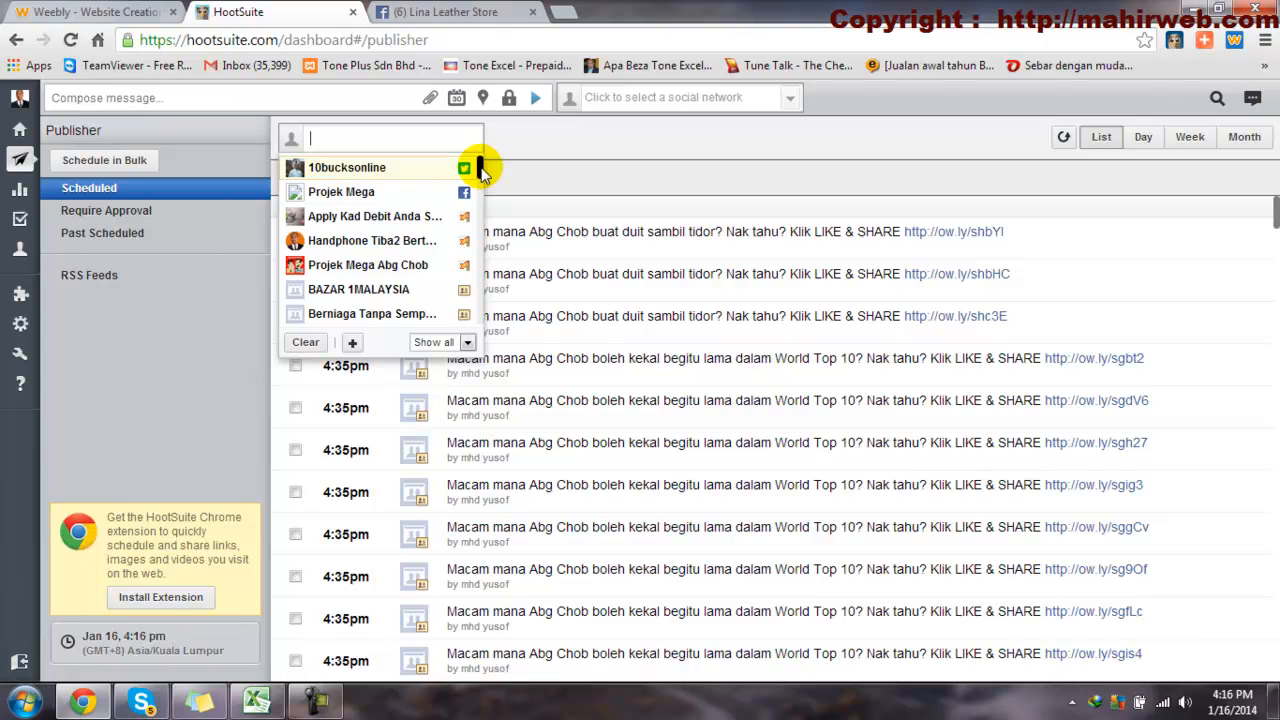
drag(481, 170, 457, 157)
click(238, 216)
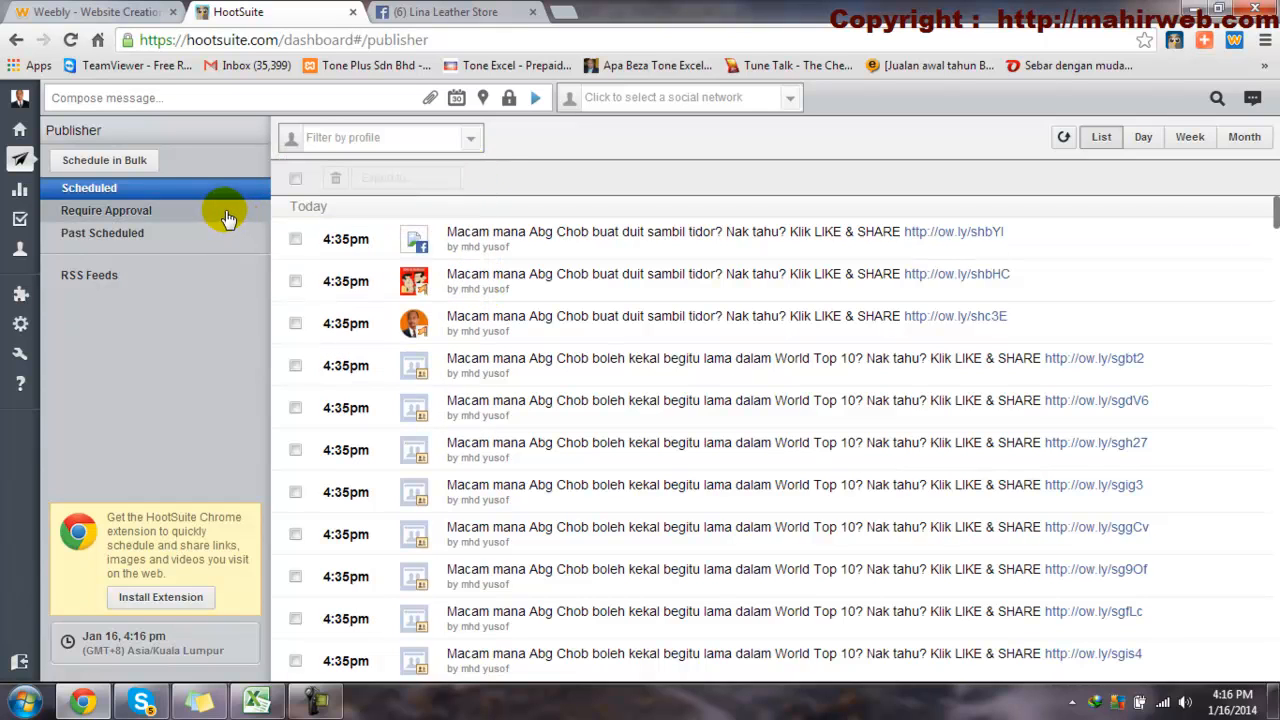
click(160, 100)
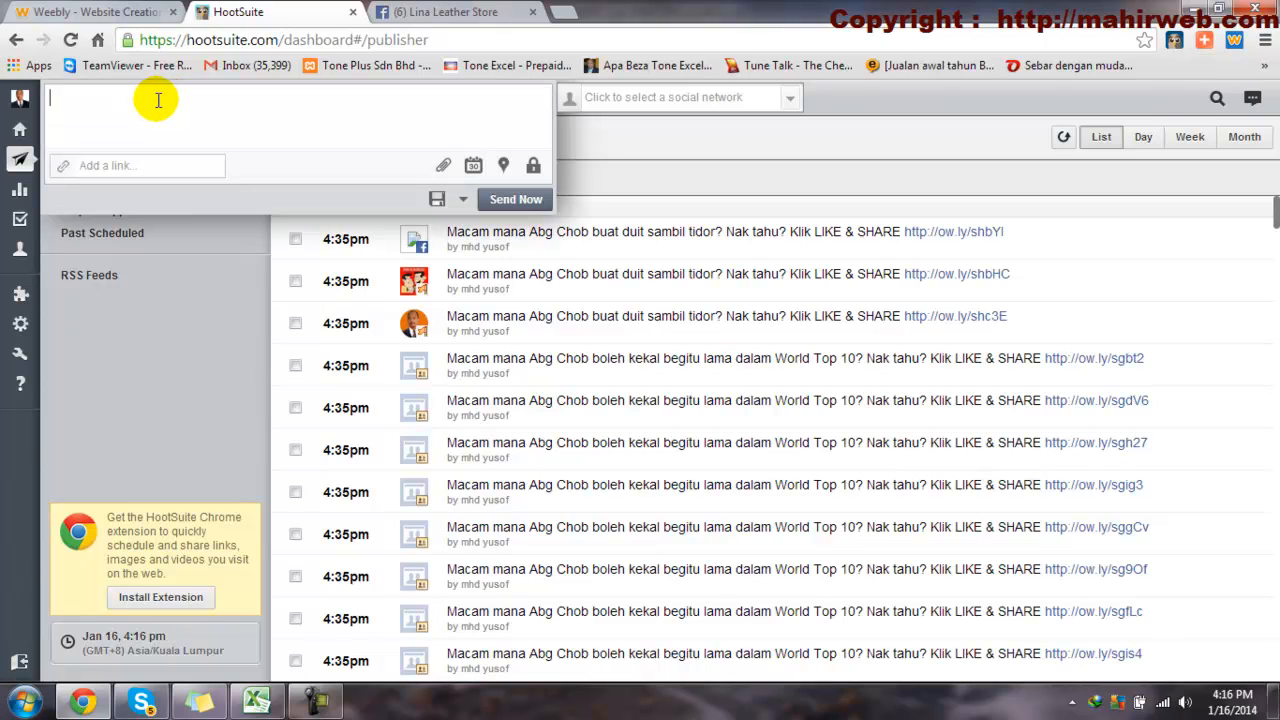
click(204, 312)
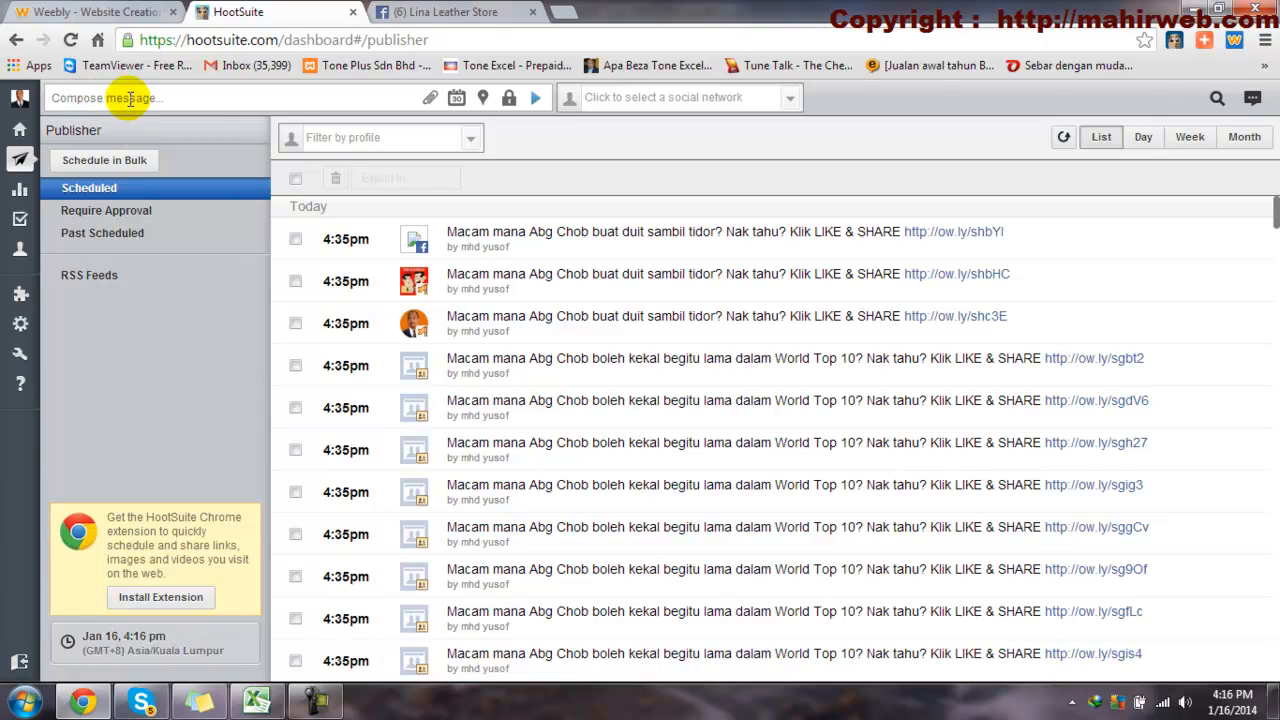
click(75, 98)
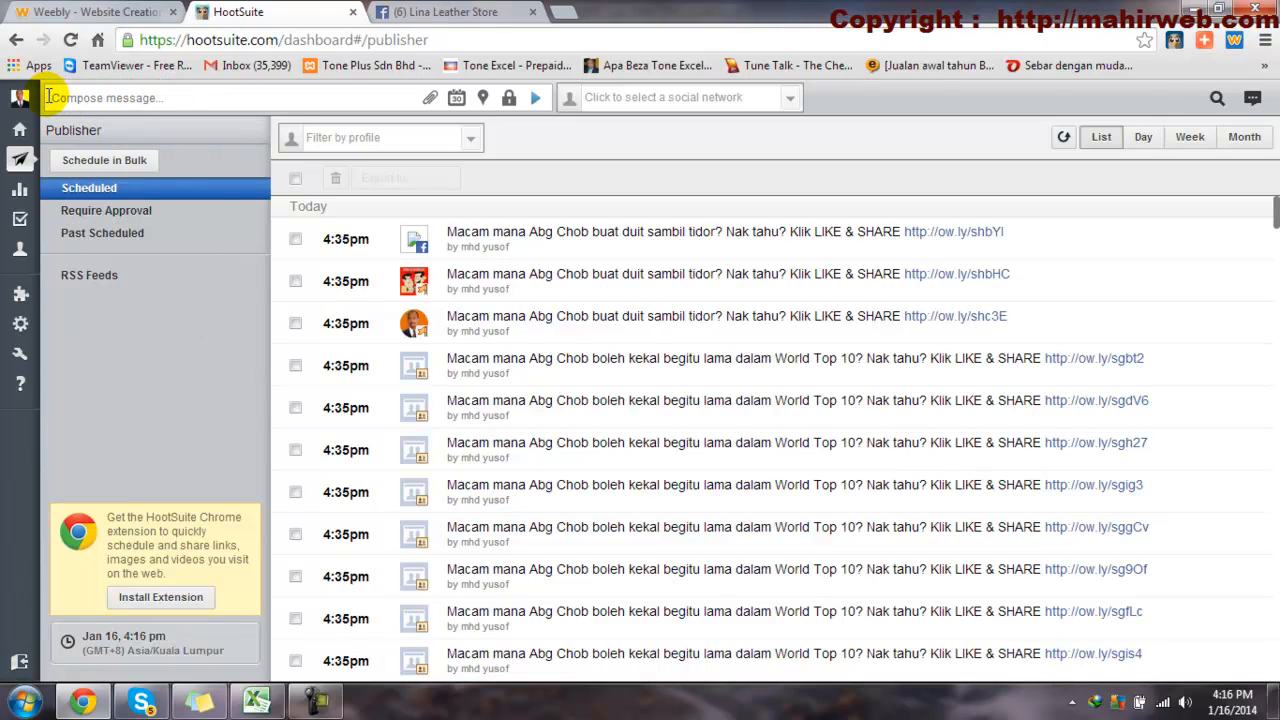
Step: Compose a new message with the text "Tune Talk makin meletop letop !!!"
click(161, 99)
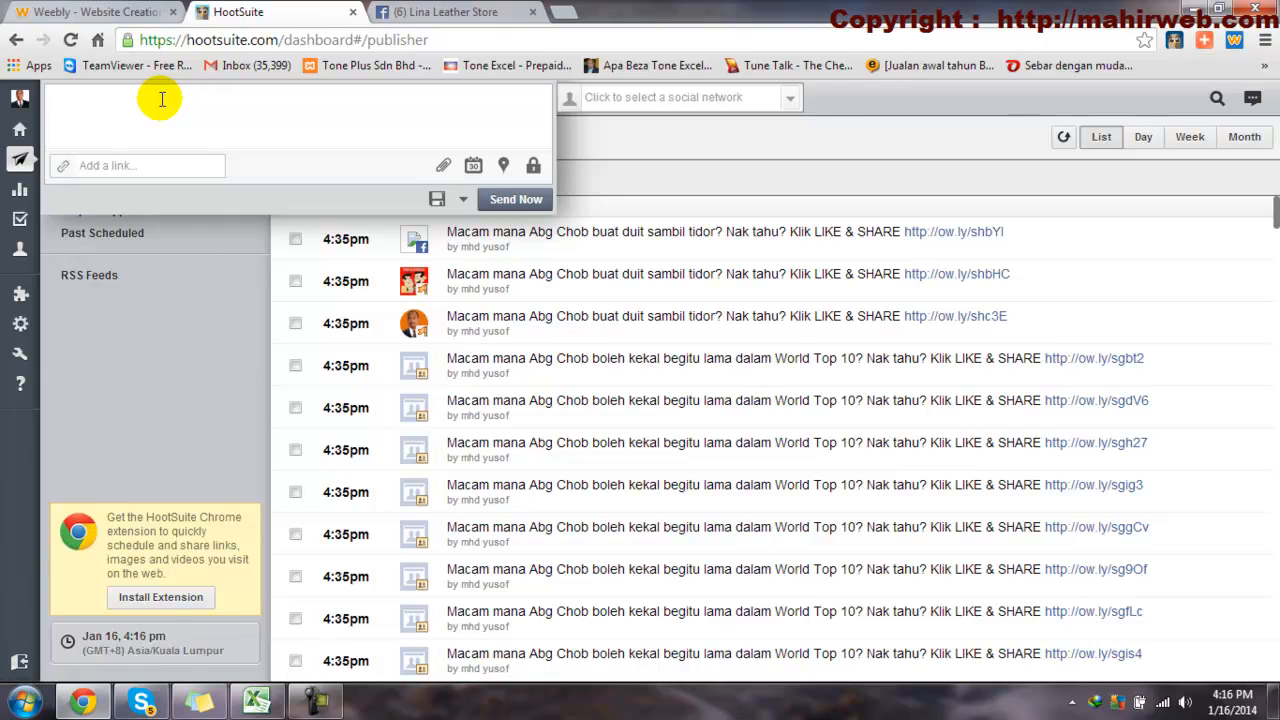
text(Tune Talk makin melet)
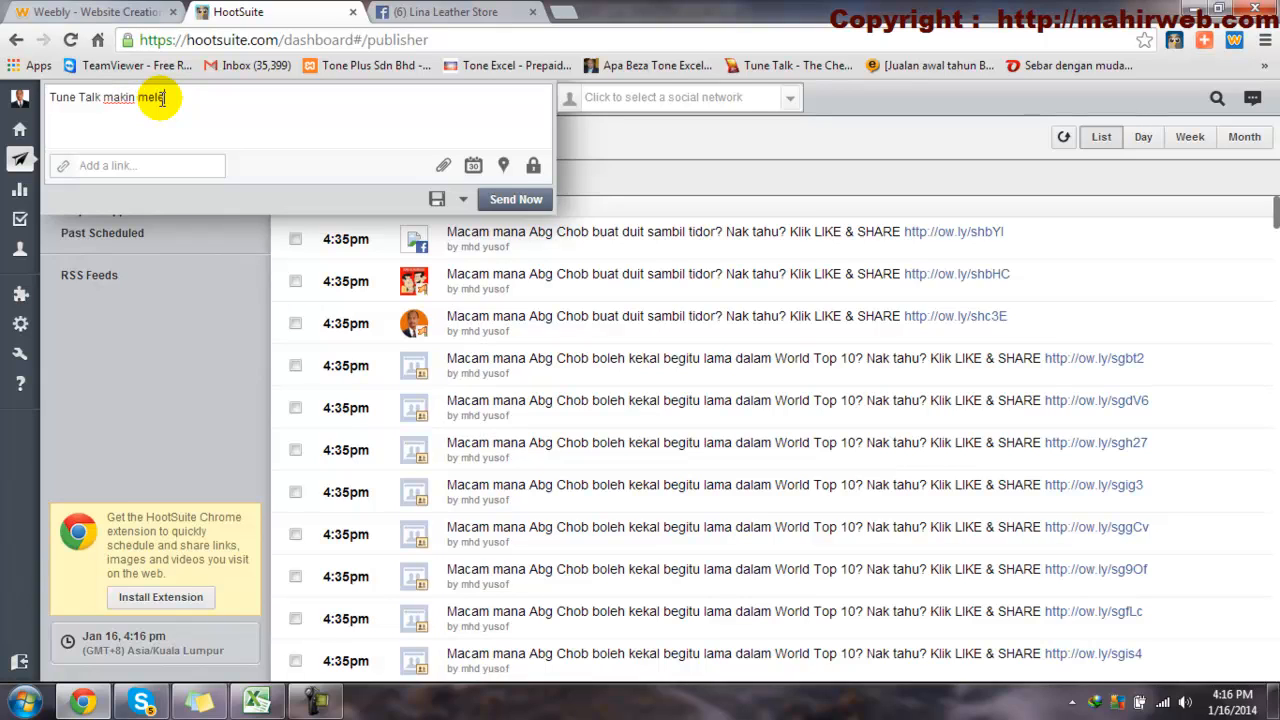
text(op letop !!!)
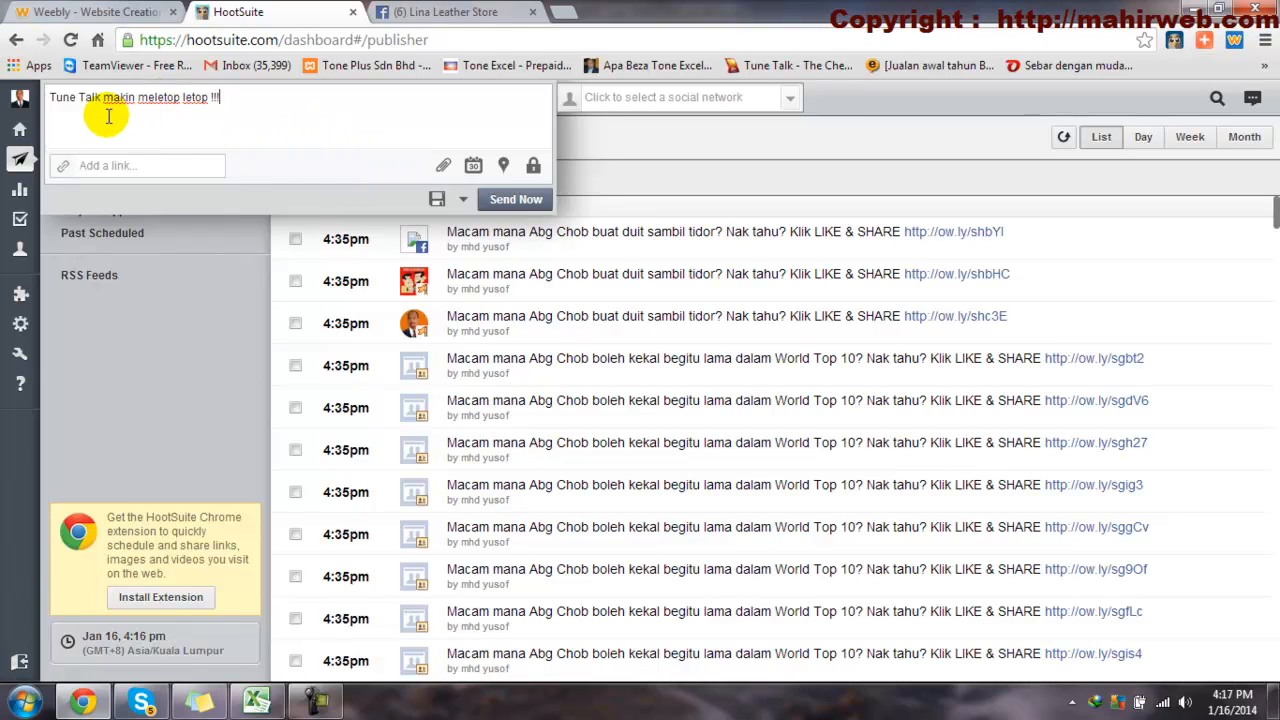
double_click(199, 113)
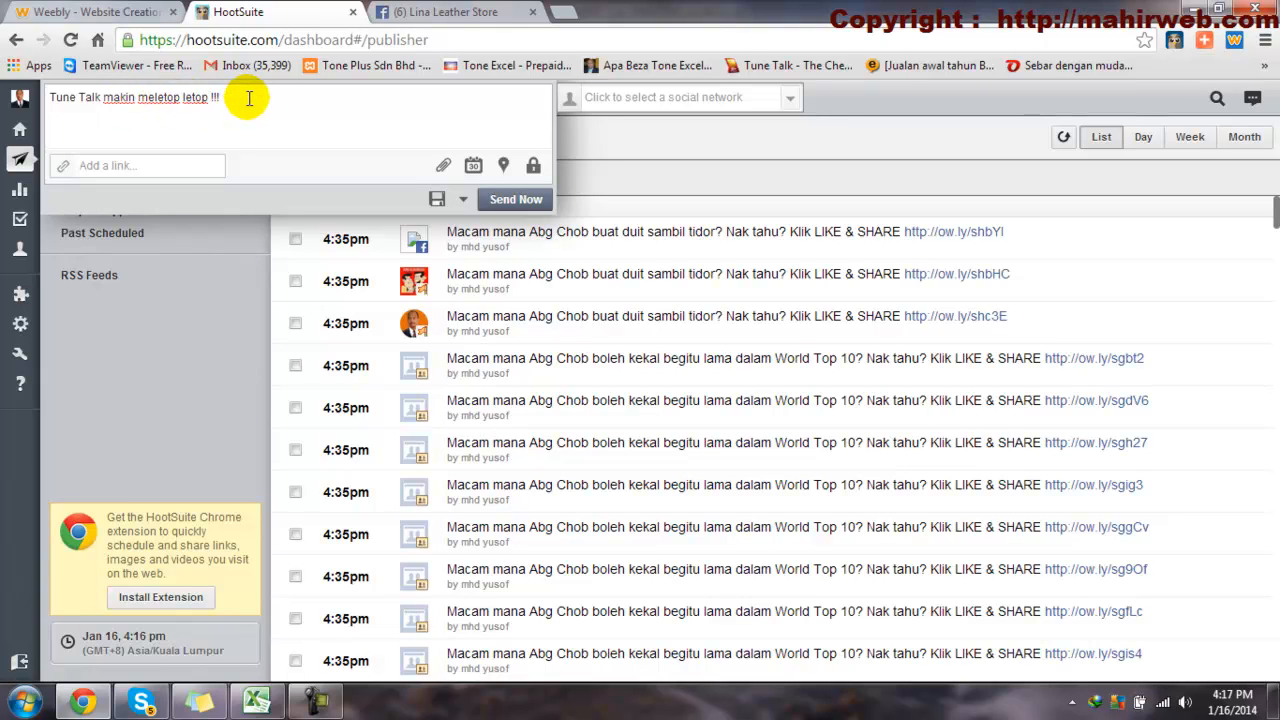
click(155, 168)
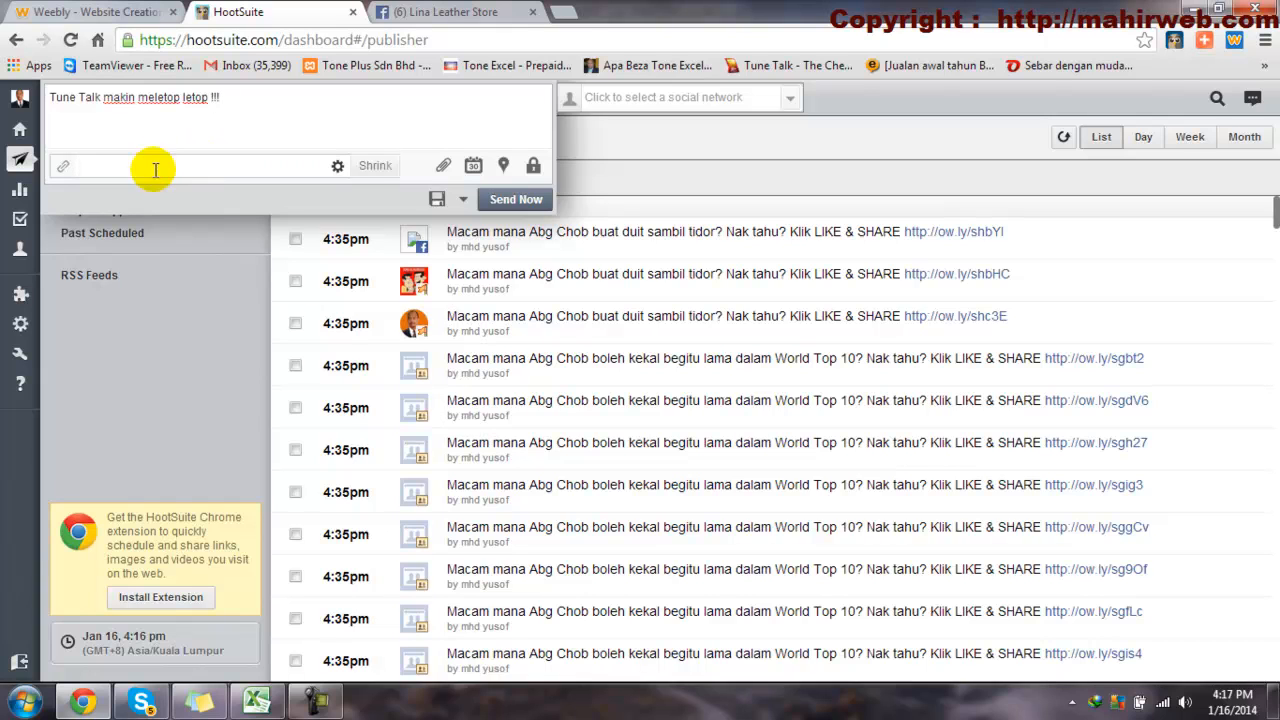
click(564, 13)
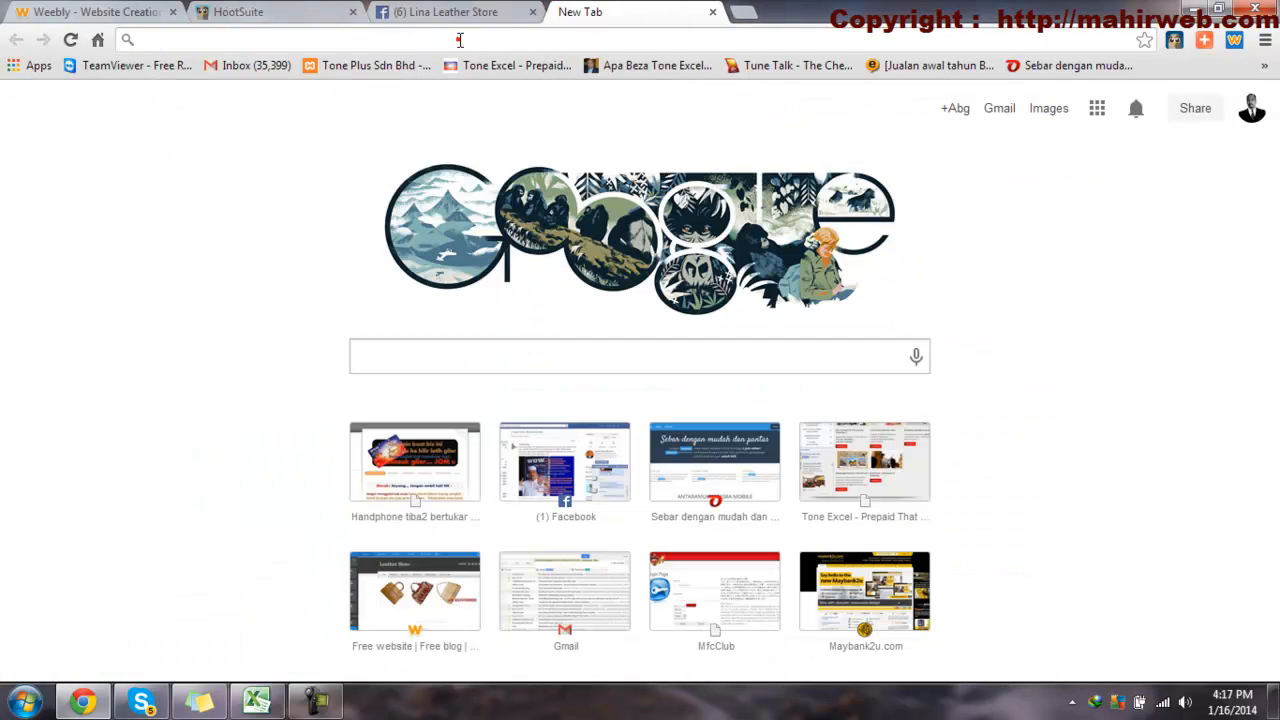
click(460, 40)
text(toneexcellent.com)
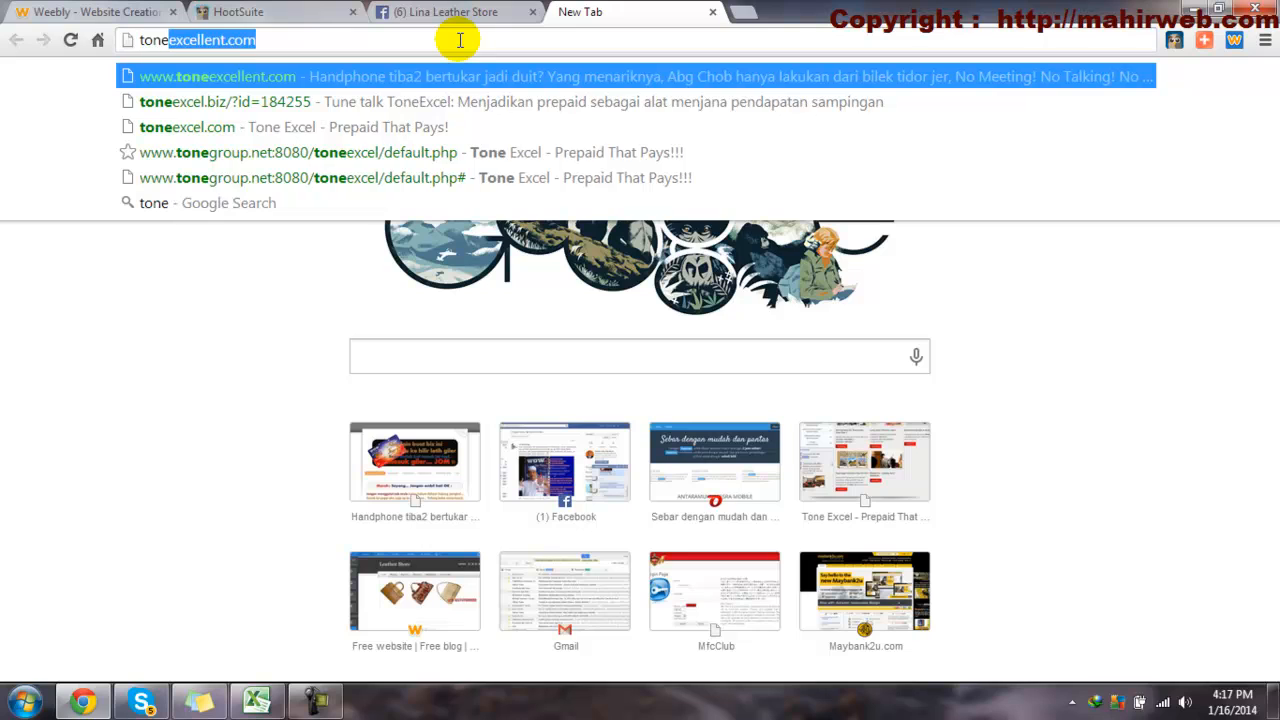
click(248, 80)
click(258, 40)
key(ctrl+c)
right_click(265, 46)
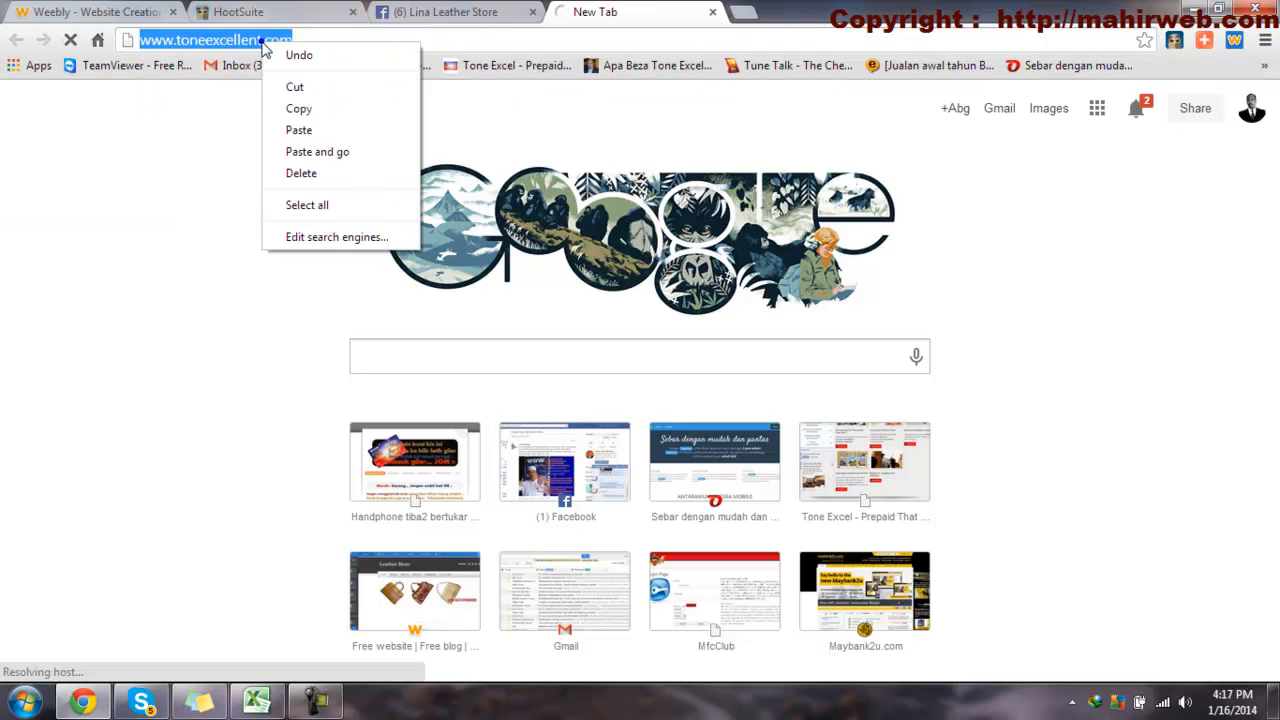
click(298, 108)
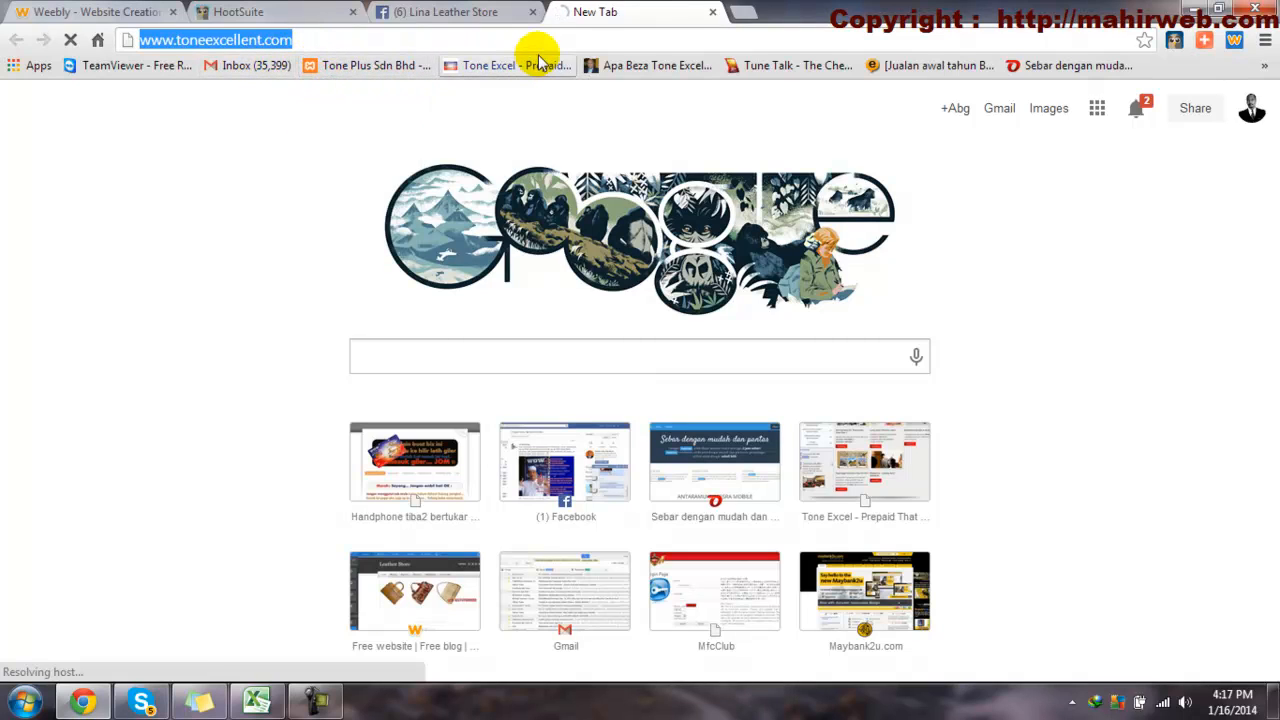
click(306, 13)
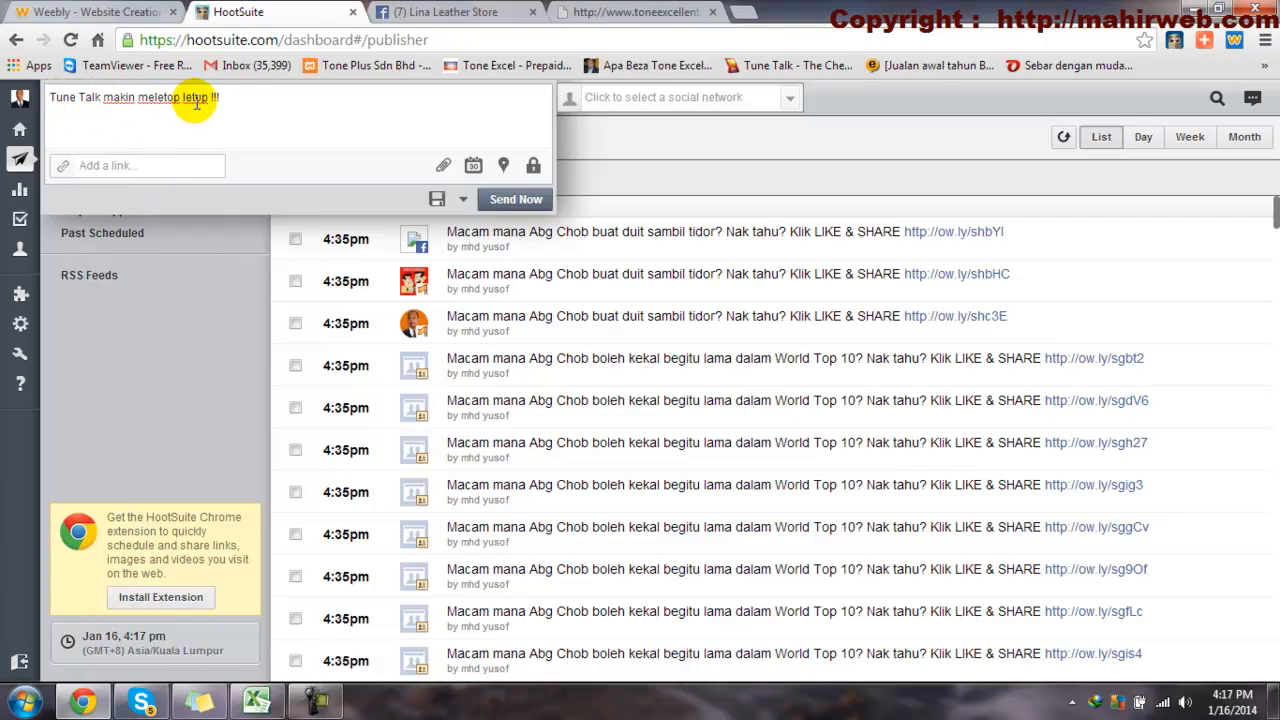
click(242, 103)
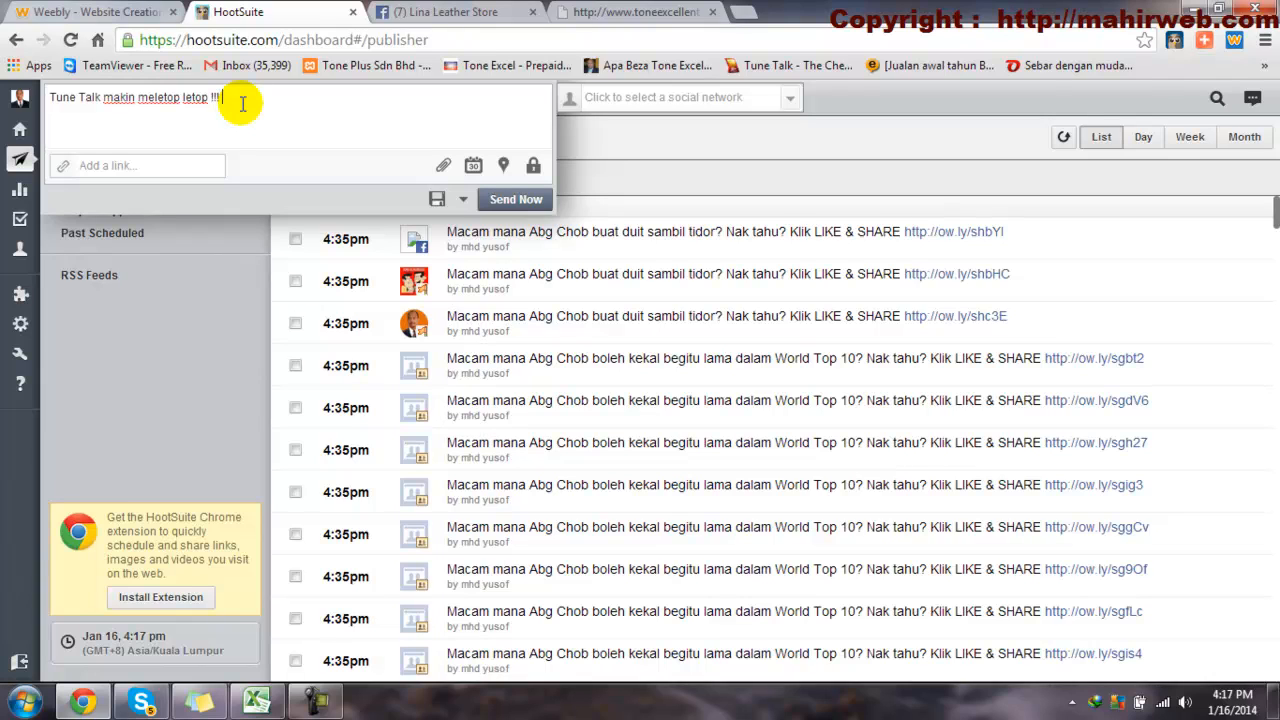
key(ctrl+v)
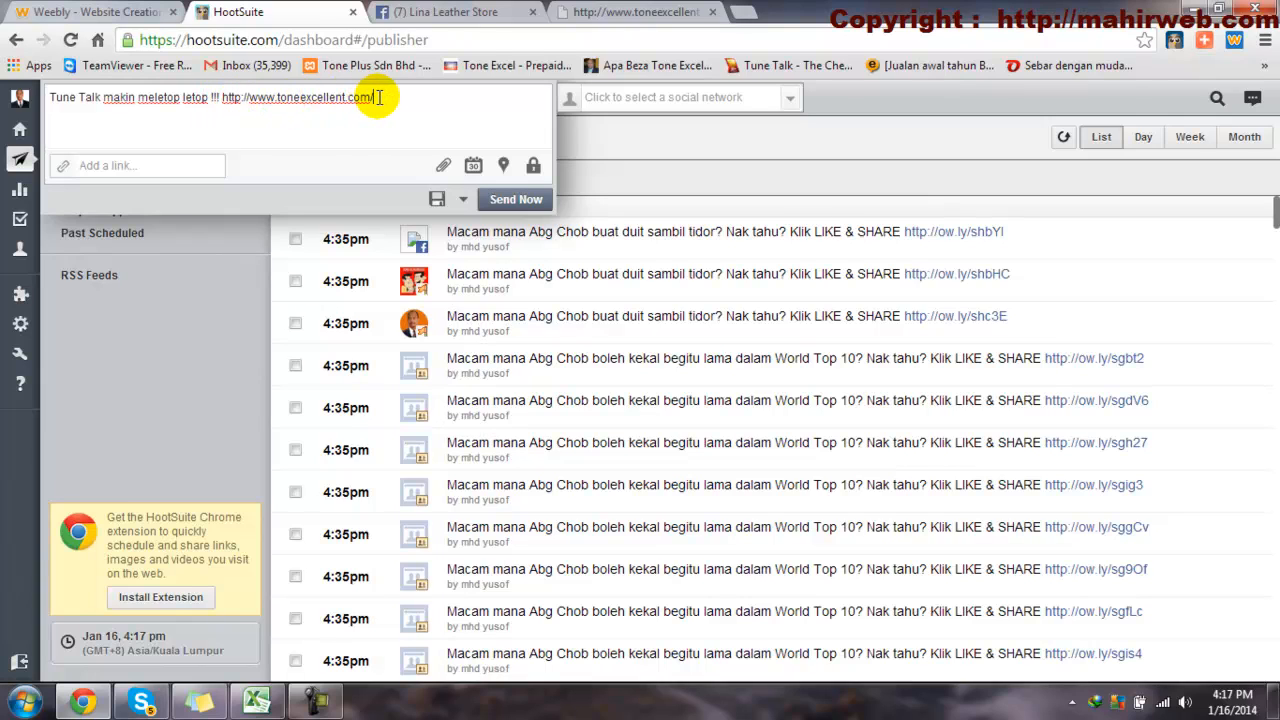
click(133, 167)
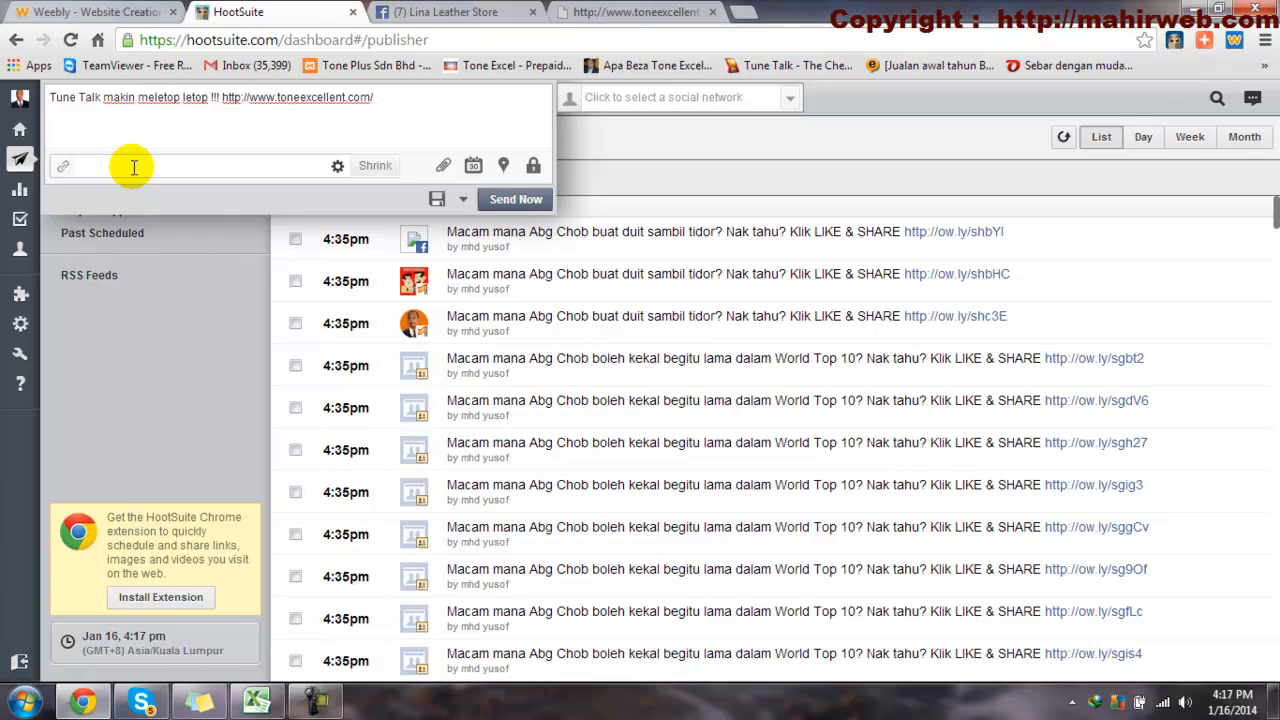
key(ctrl+v)
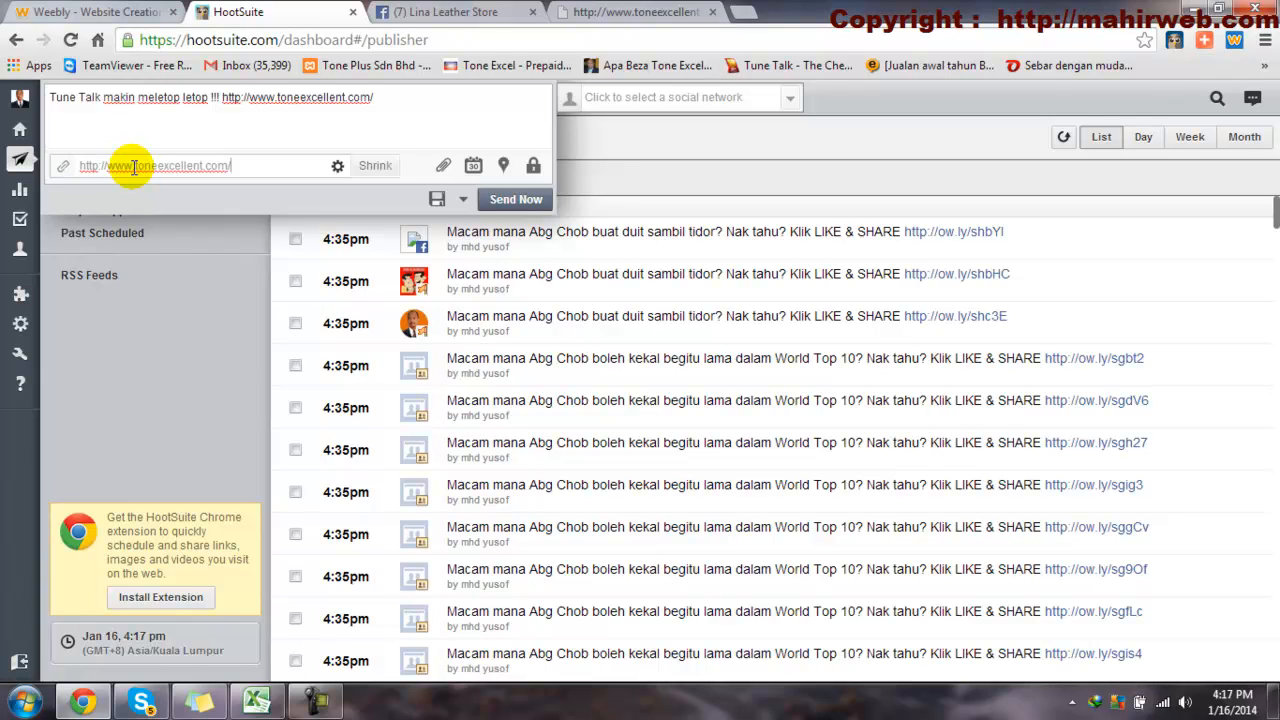
click(370, 167)
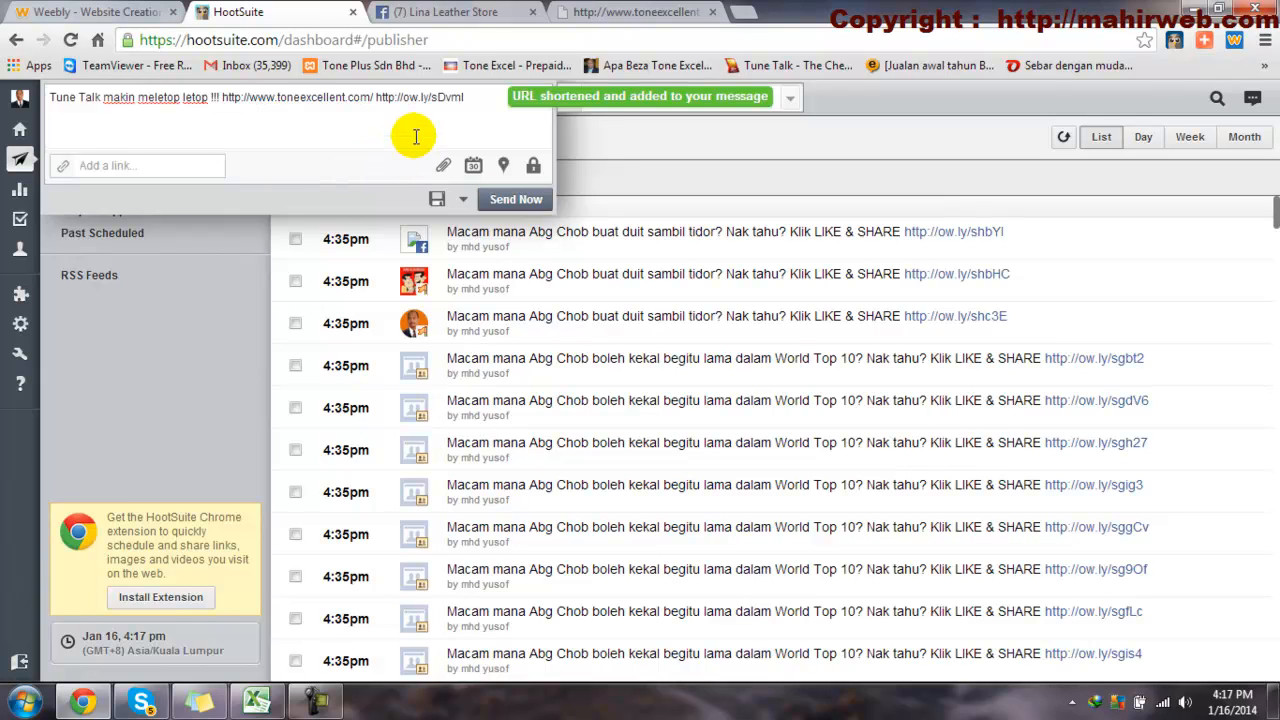
Step: Delete the shortened ow.ly link from the end of the message, leaving only the full website address
drag(374, 97, 466, 97)
click(343, 128)
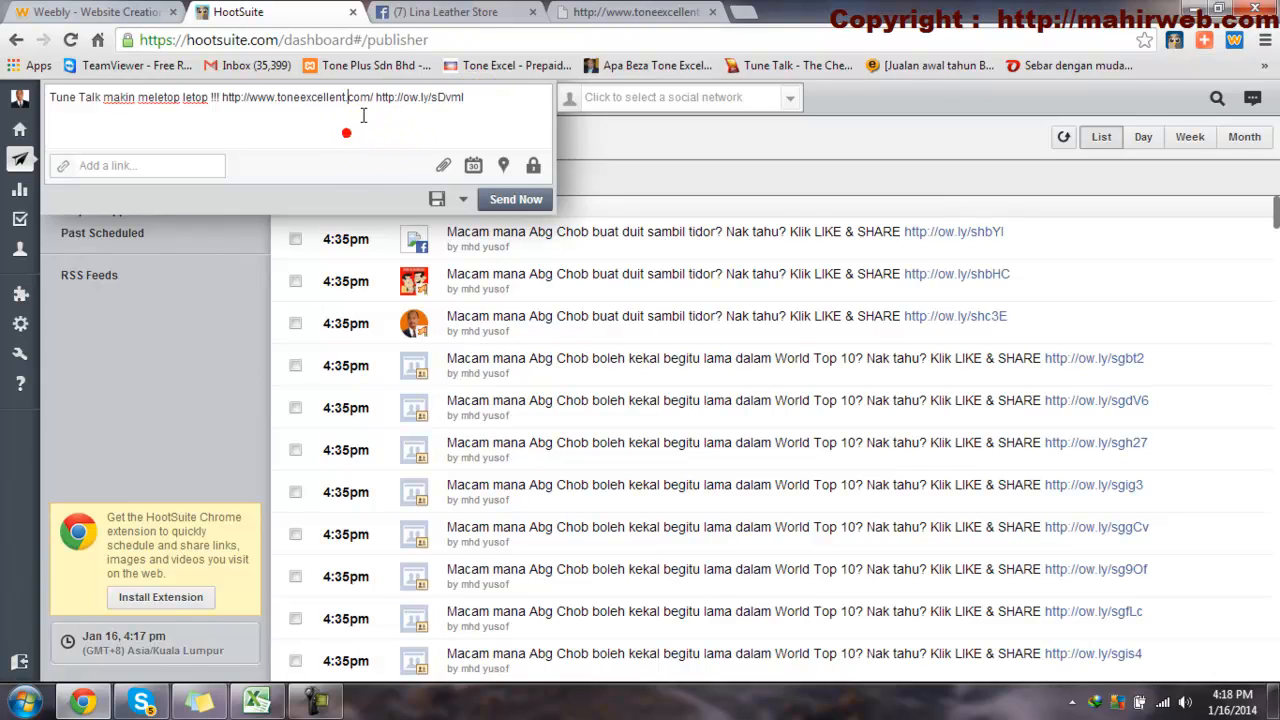
drag(373, 97, 221, 97)
key(ctrl+c)
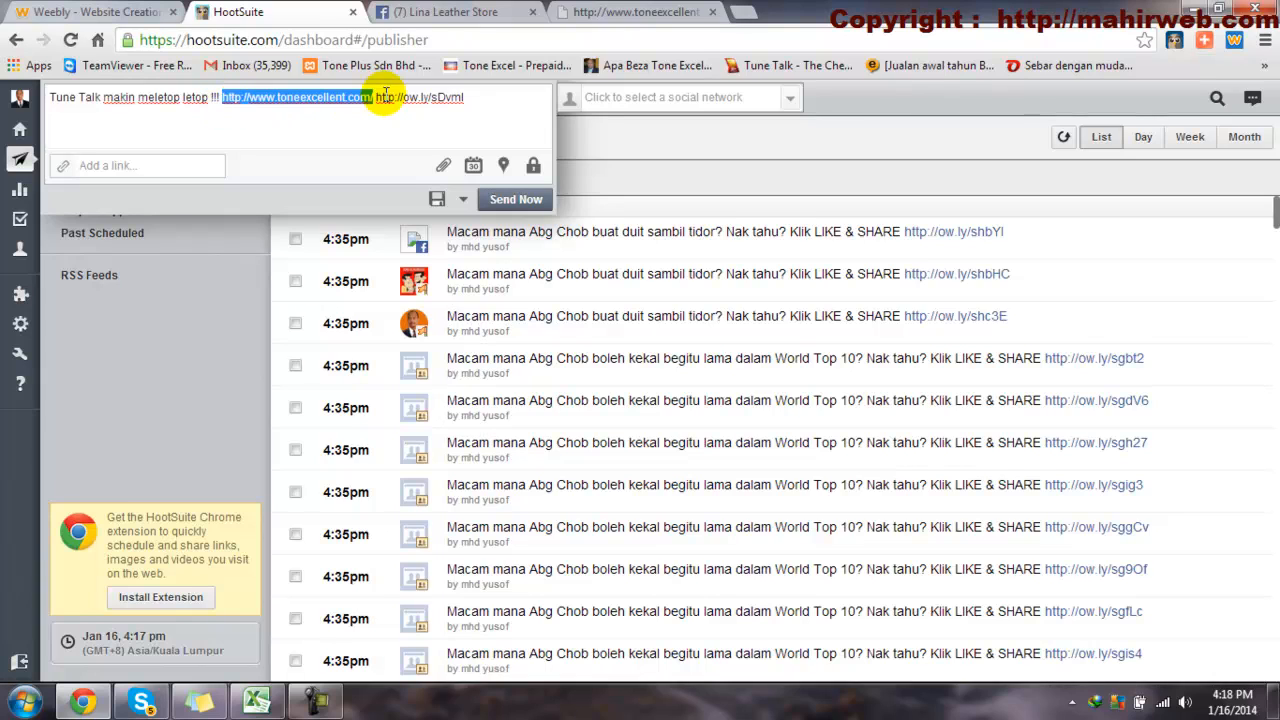
click(437, 127)
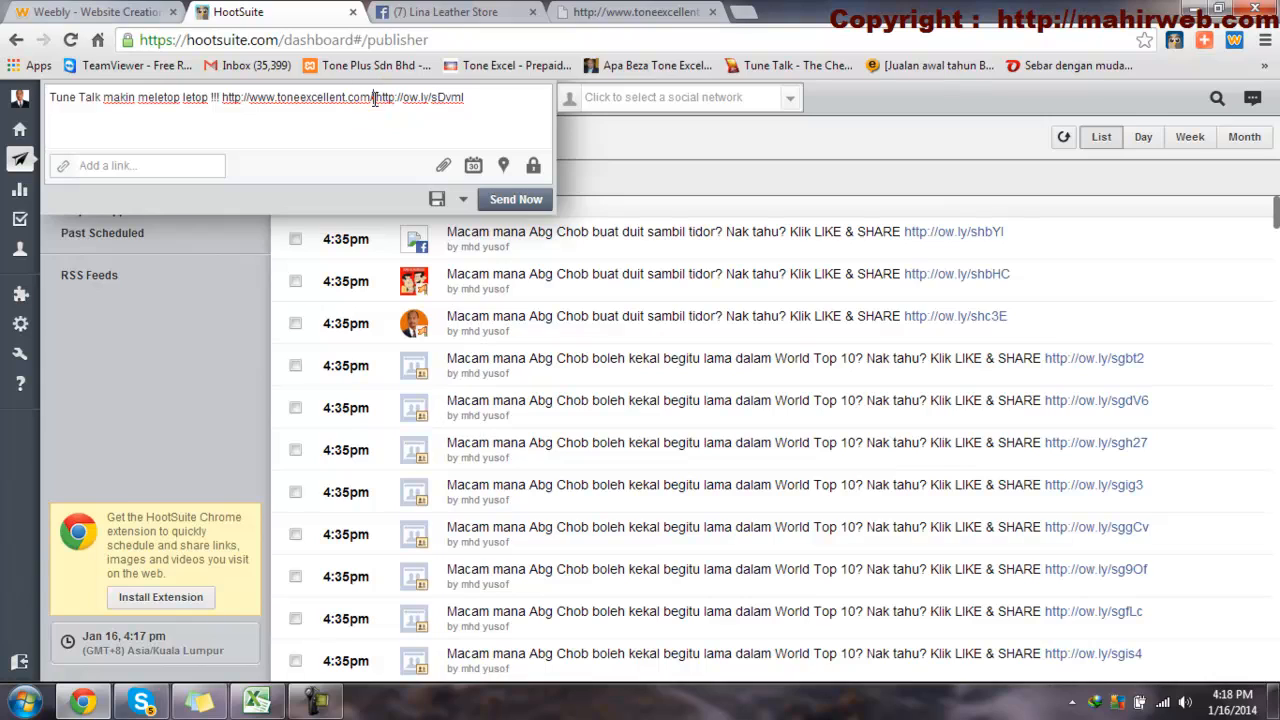
drag(375, 97, 487, 90)
key(BackSpace)
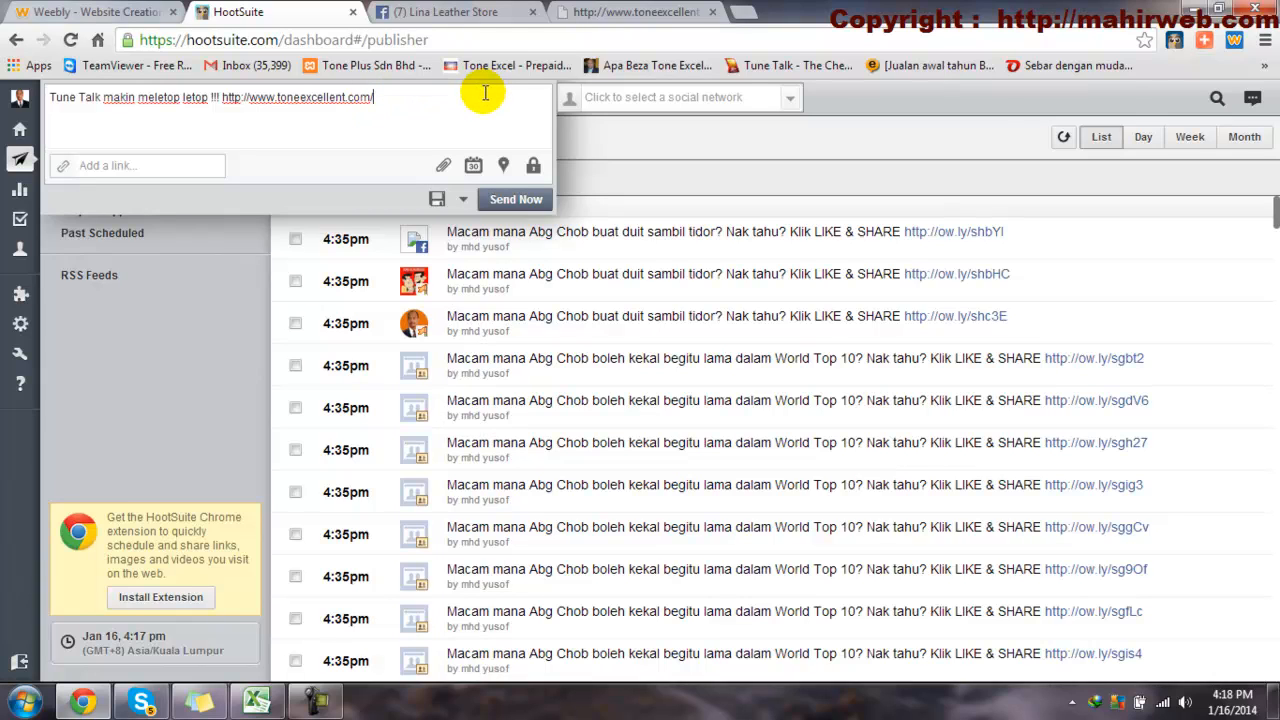
Step: Attach the Slide1 image from the simkad folder to the message
click(444, 167)
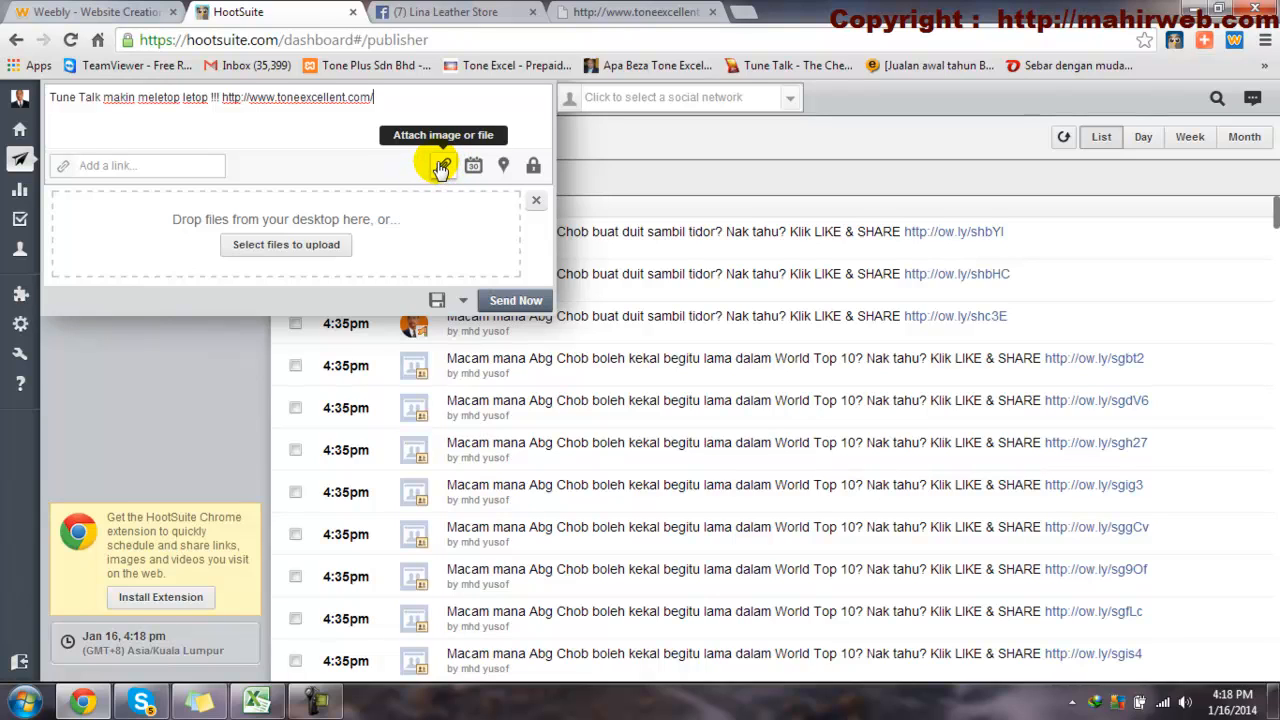
click(292, 250)
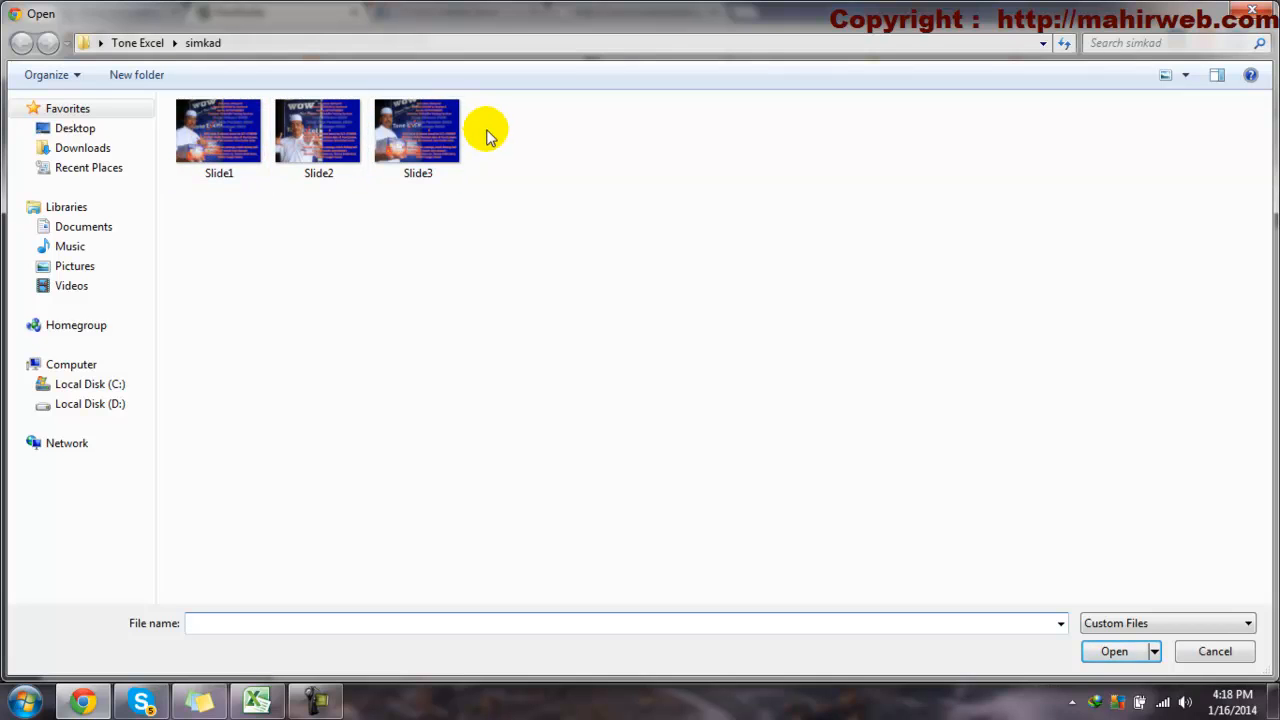
double_click(216, 128)
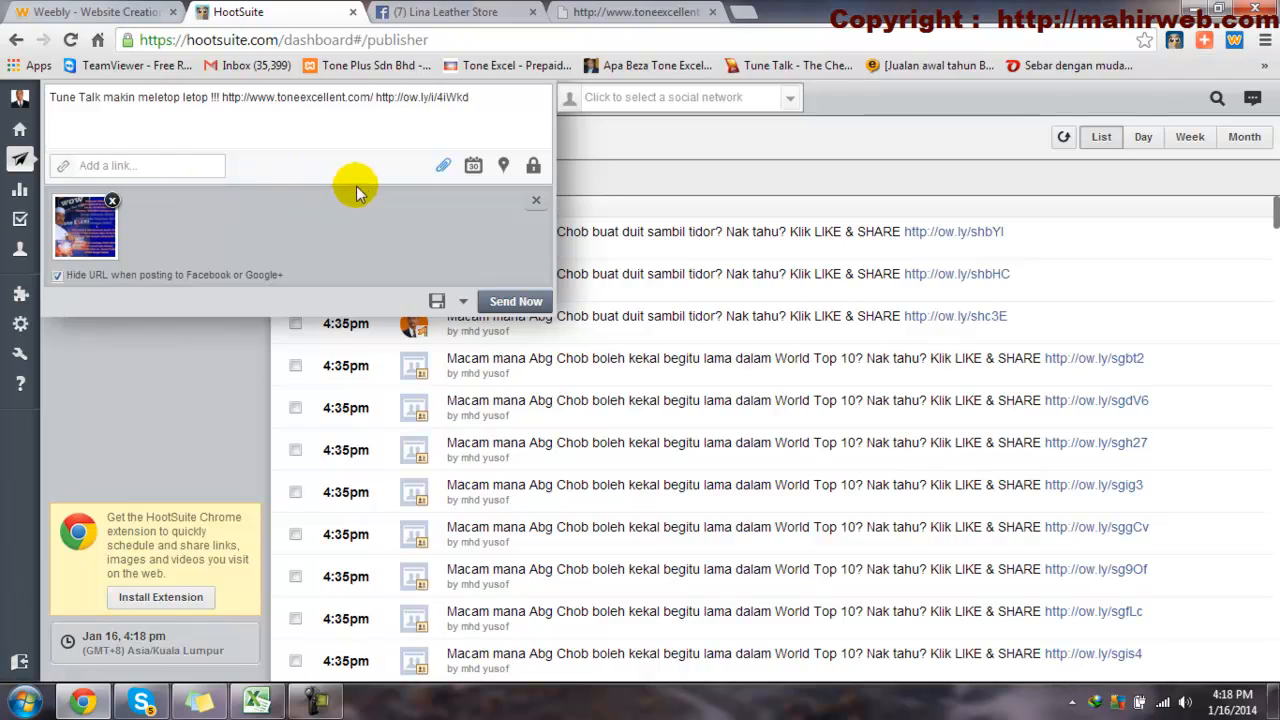
Step: Set the message's scheduled time to 5:00 PM on 2014-01-16
click(473, 167)
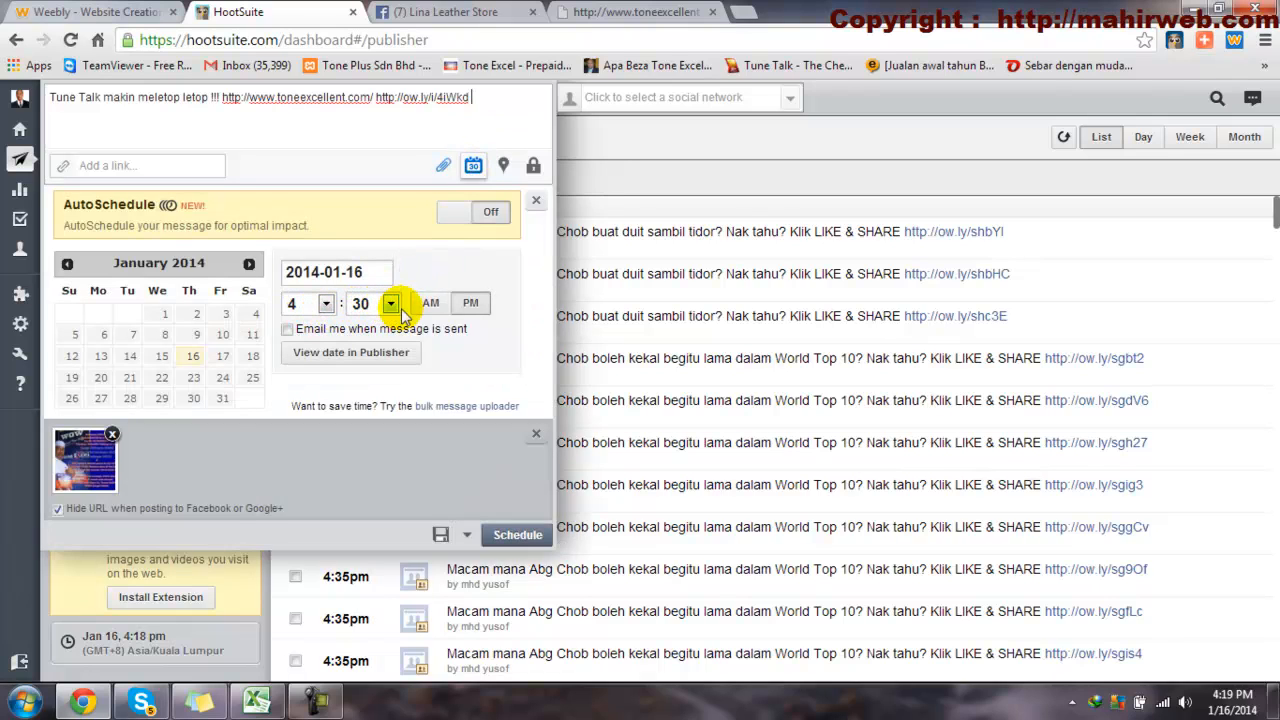
click(325, 305)
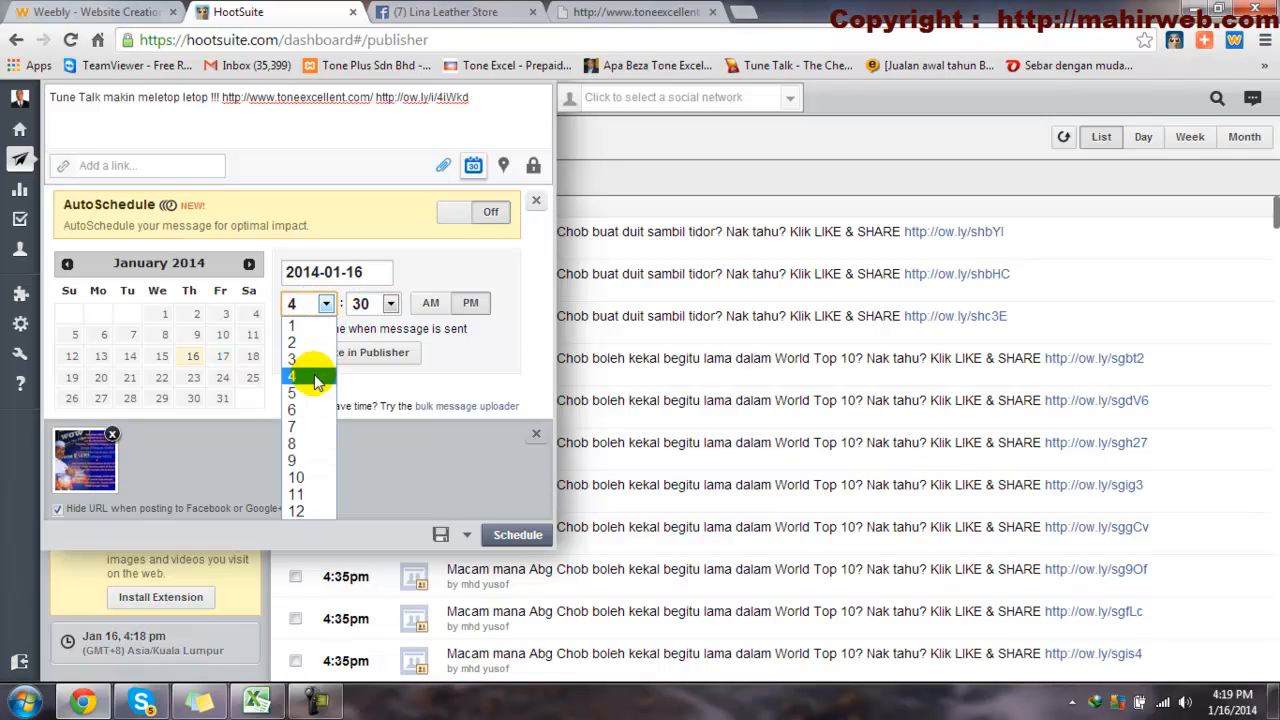
click(295, 388)
click(388, 304)
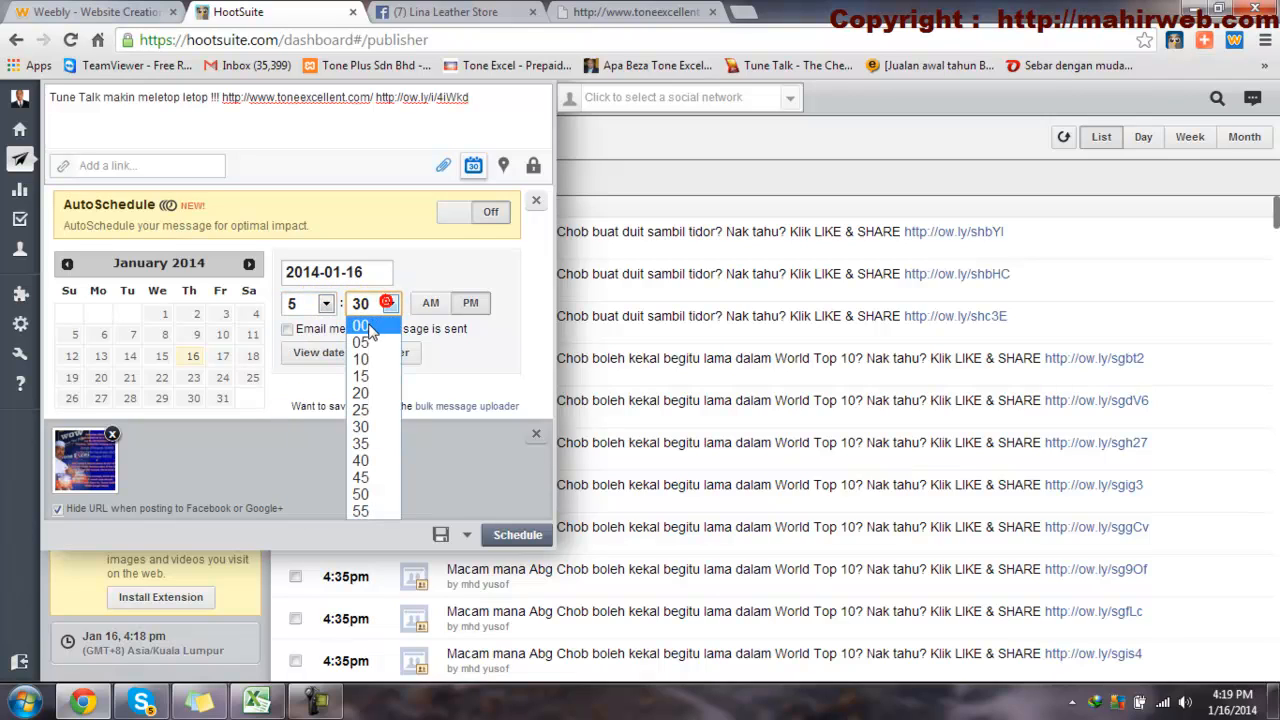
click(365, 327)
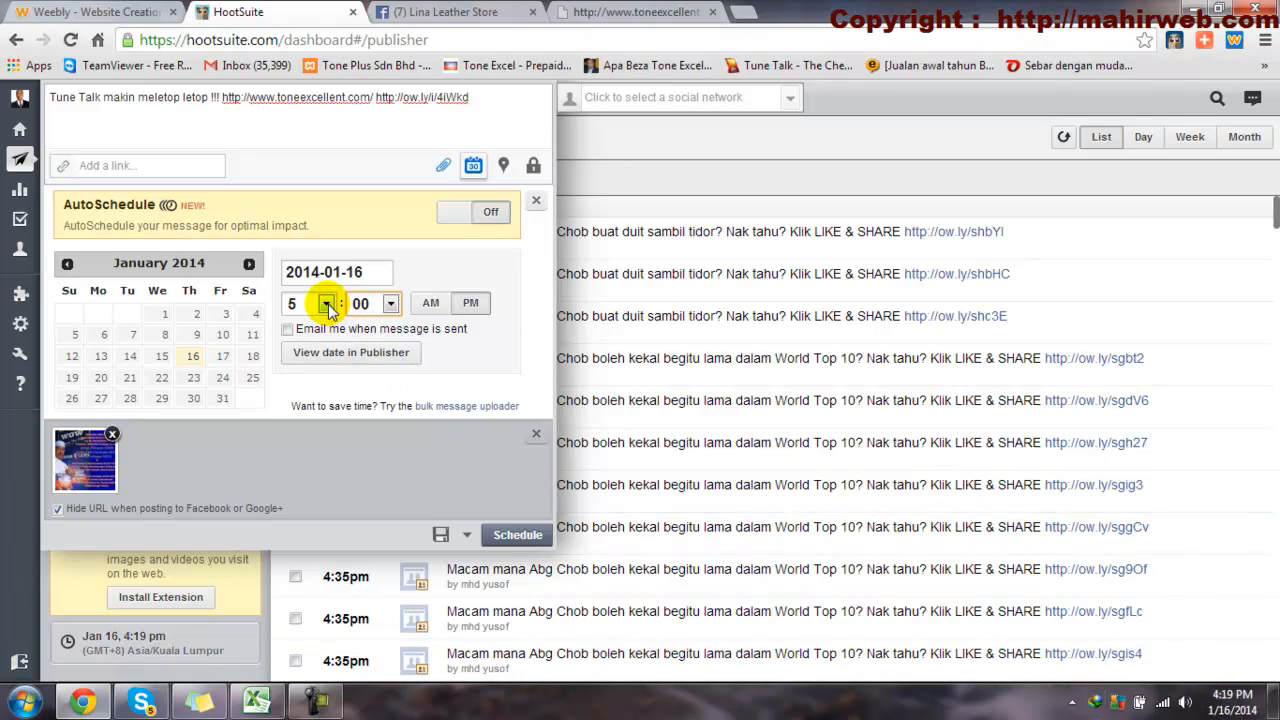
click(468, 302)
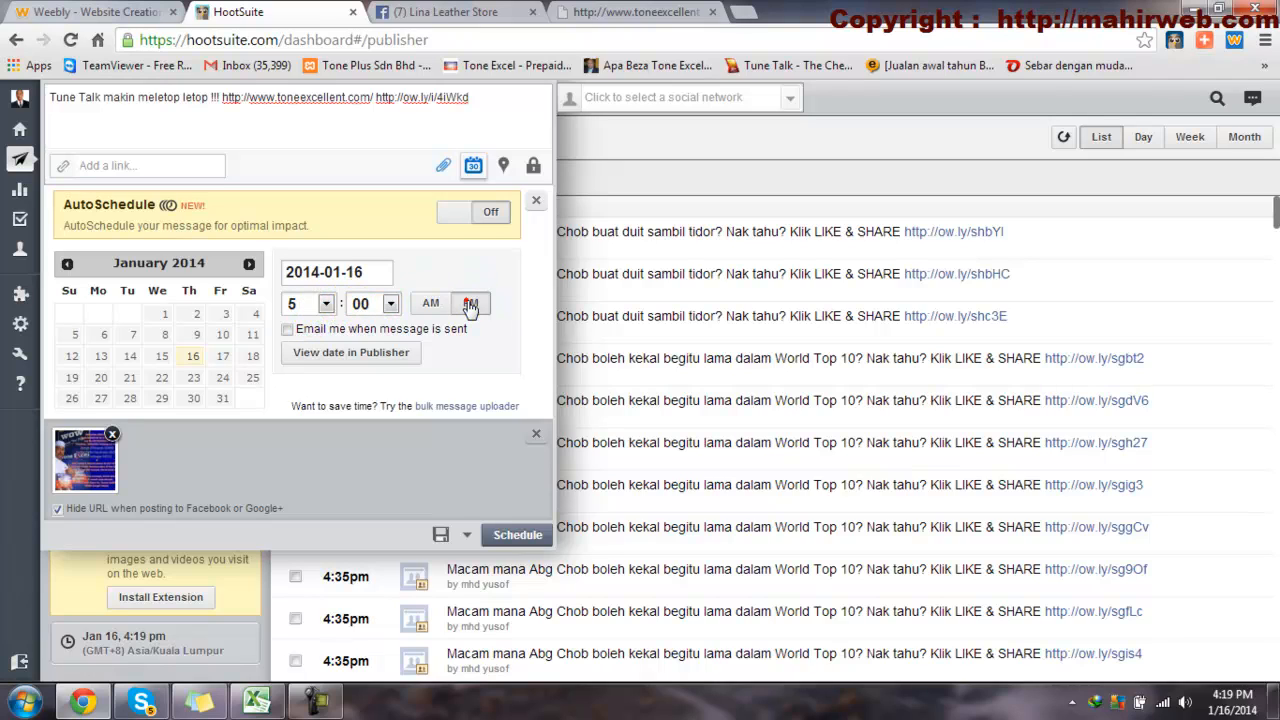
Step: Enable the email notification for when the message is sent and select all connected social networks as recipients
click(288, 330)
click(569, 98)
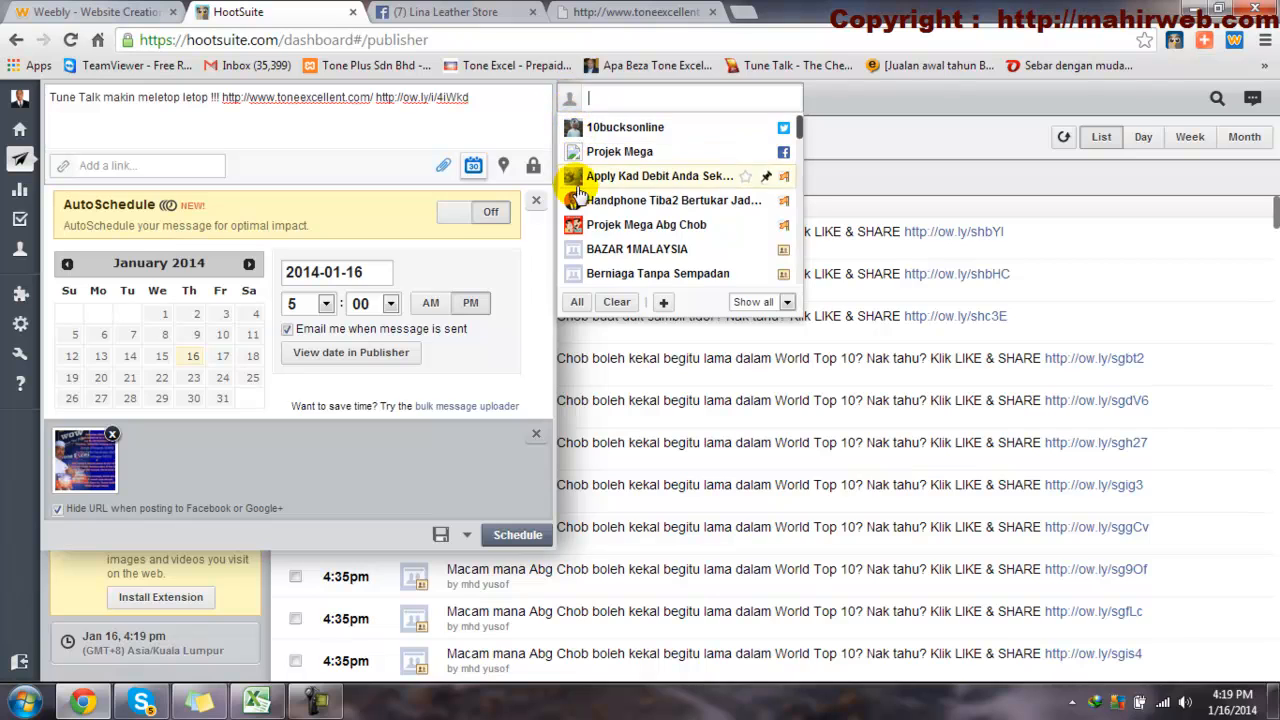
click(576, 302)
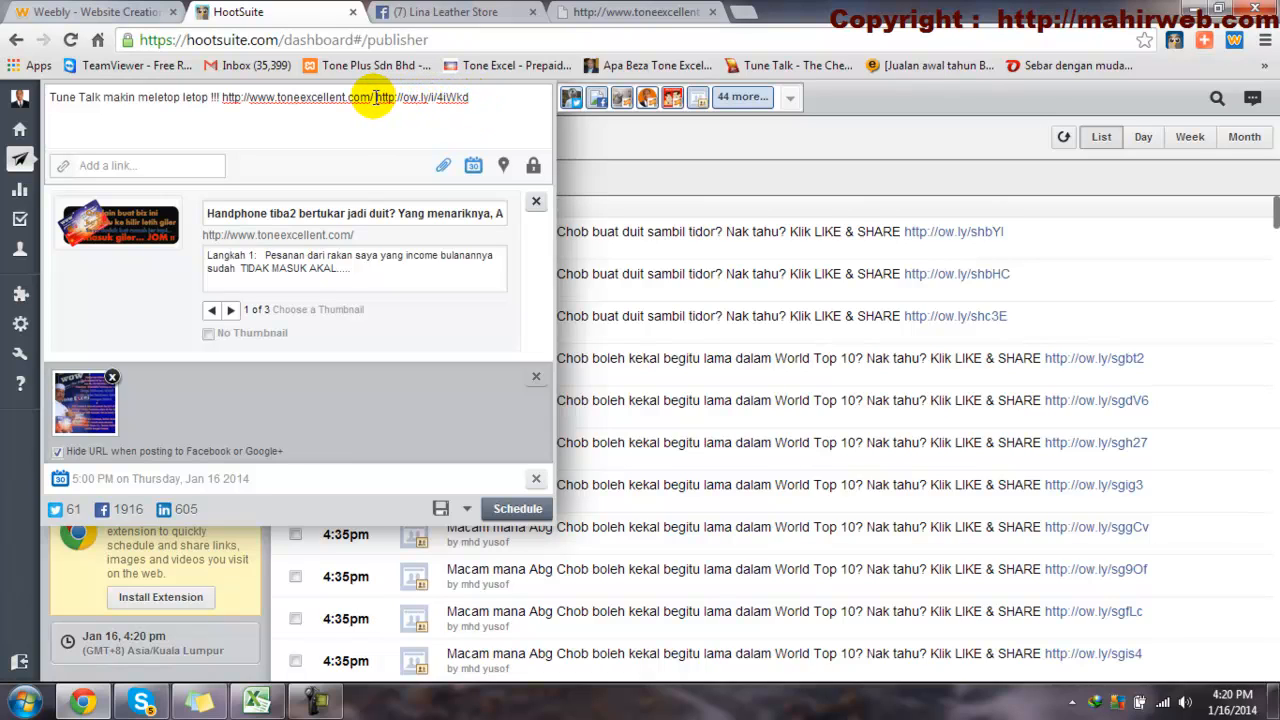
Step: Delete the image's ow.ly link from the message text and schedule the message
drag(374, 97, 490, 97)
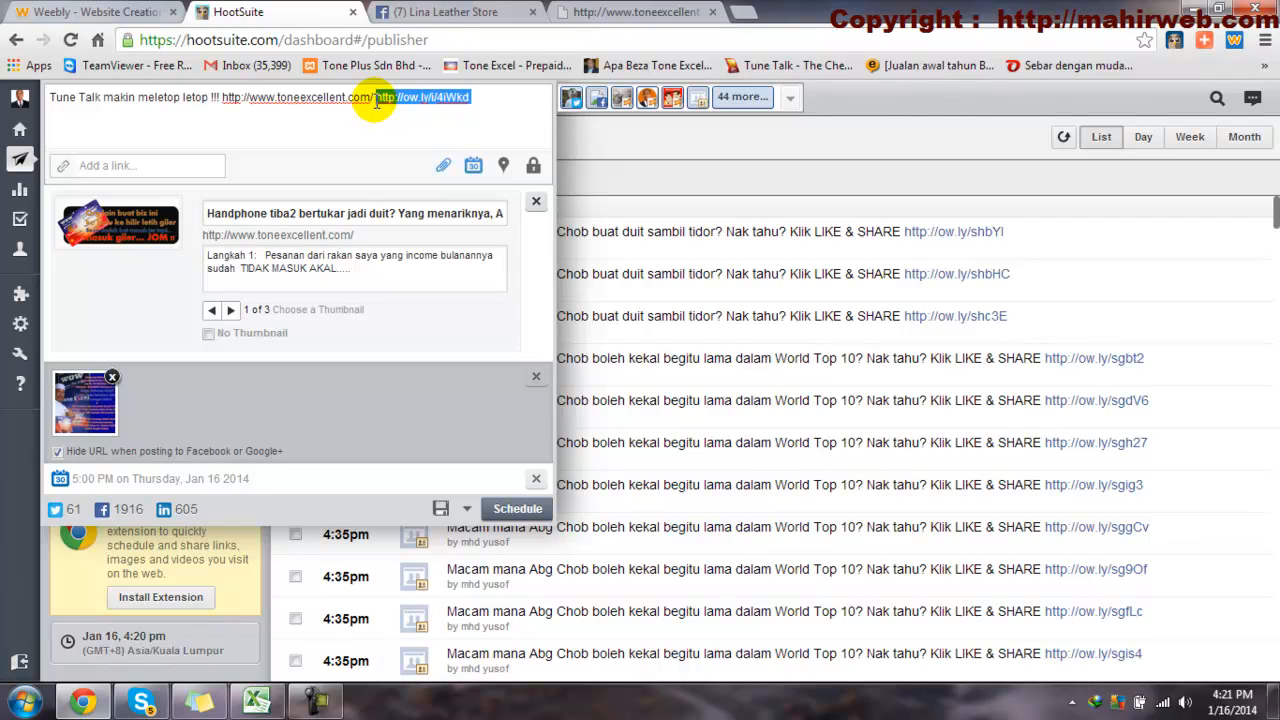
key(BackSpace)
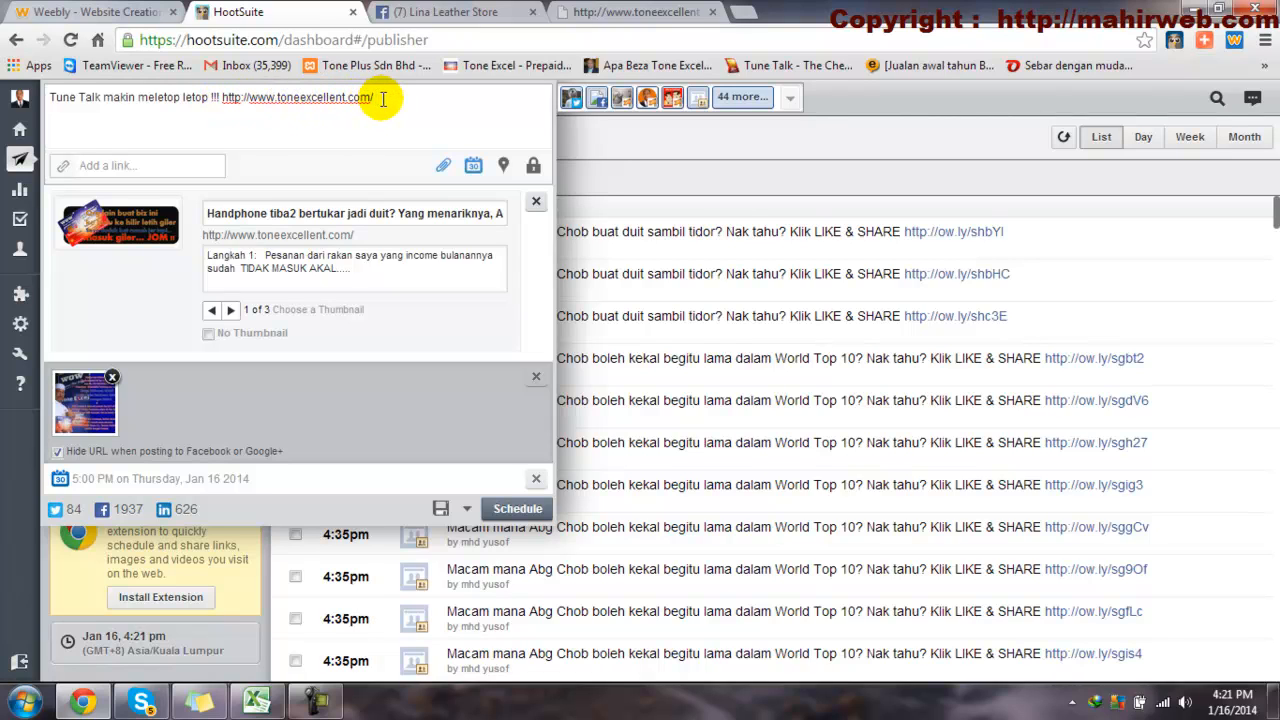
click(517, 510)
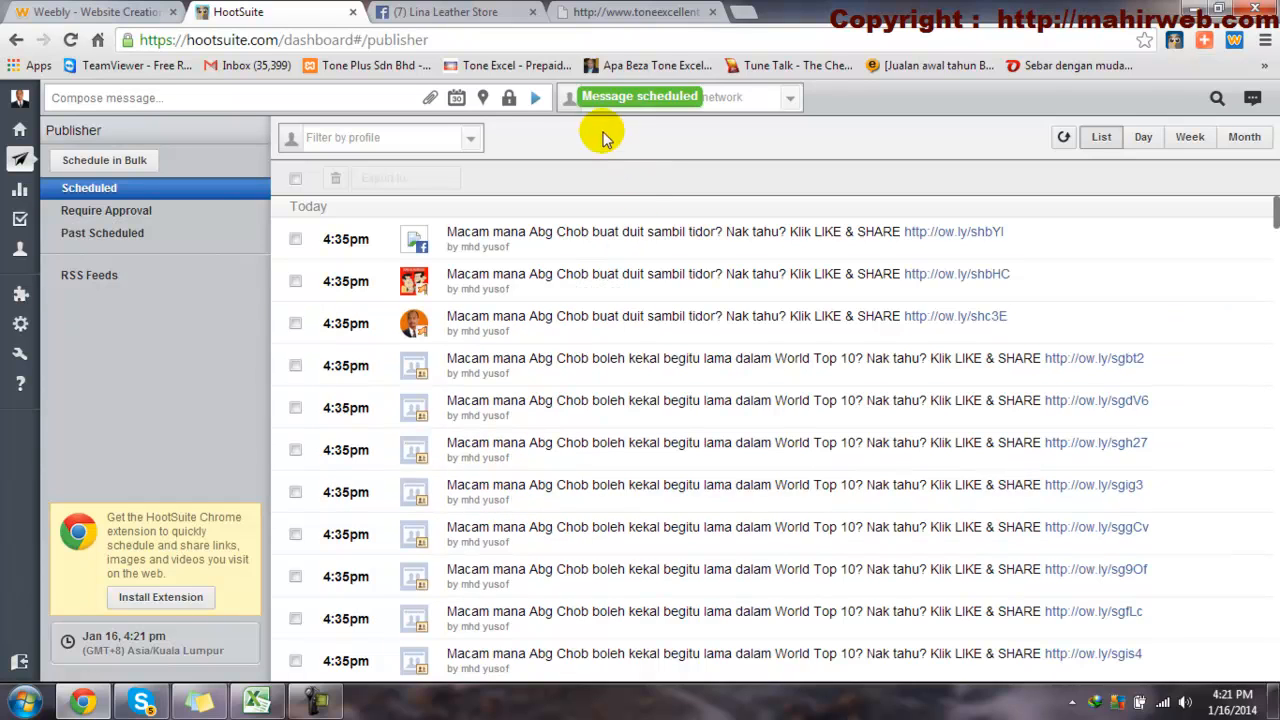
Step: Find the Tune Talk message among the scheduled posts in the Publisher
click(713, 95)
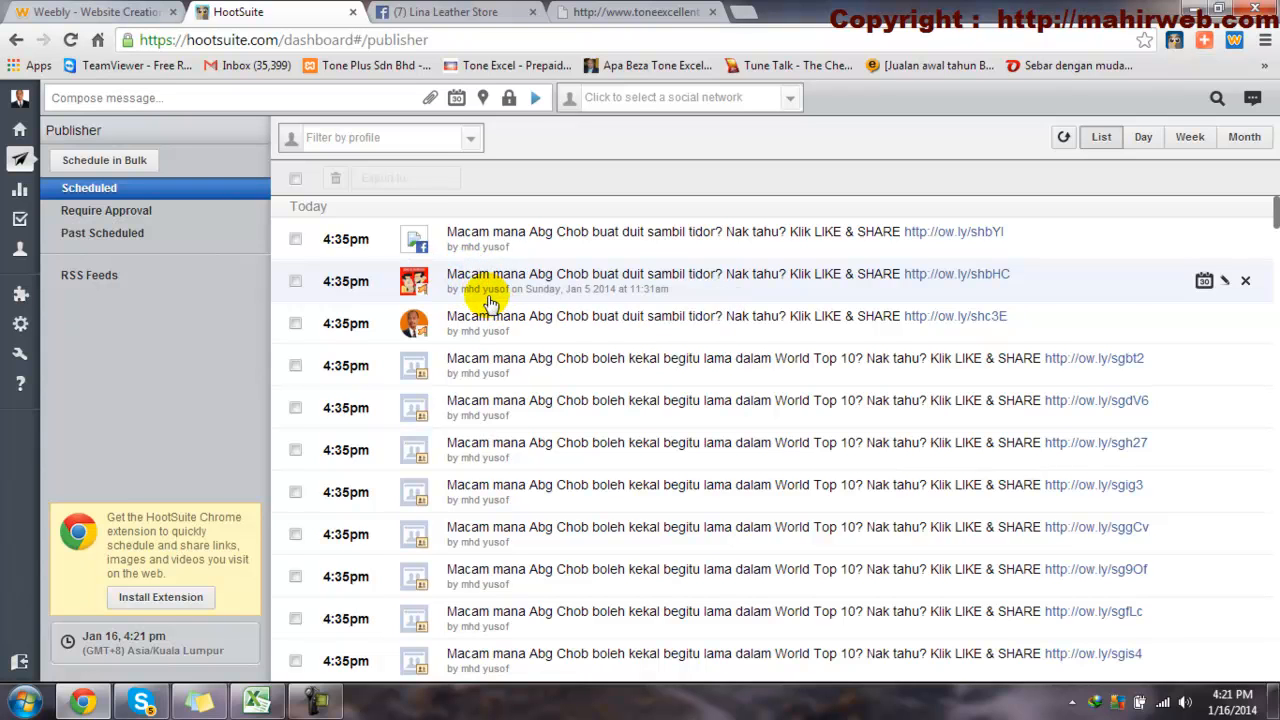
scroll(495, 315, down, 5)
scroll(497, 327, down, 5)
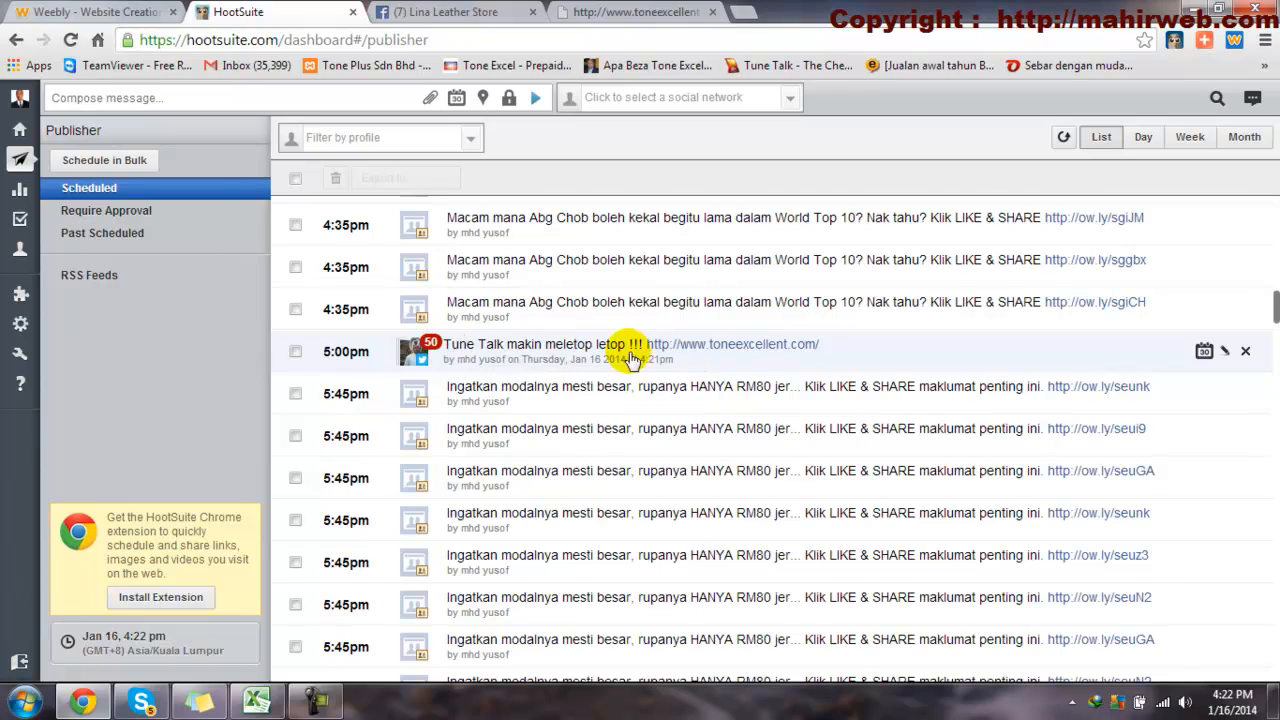
click(160, 99)
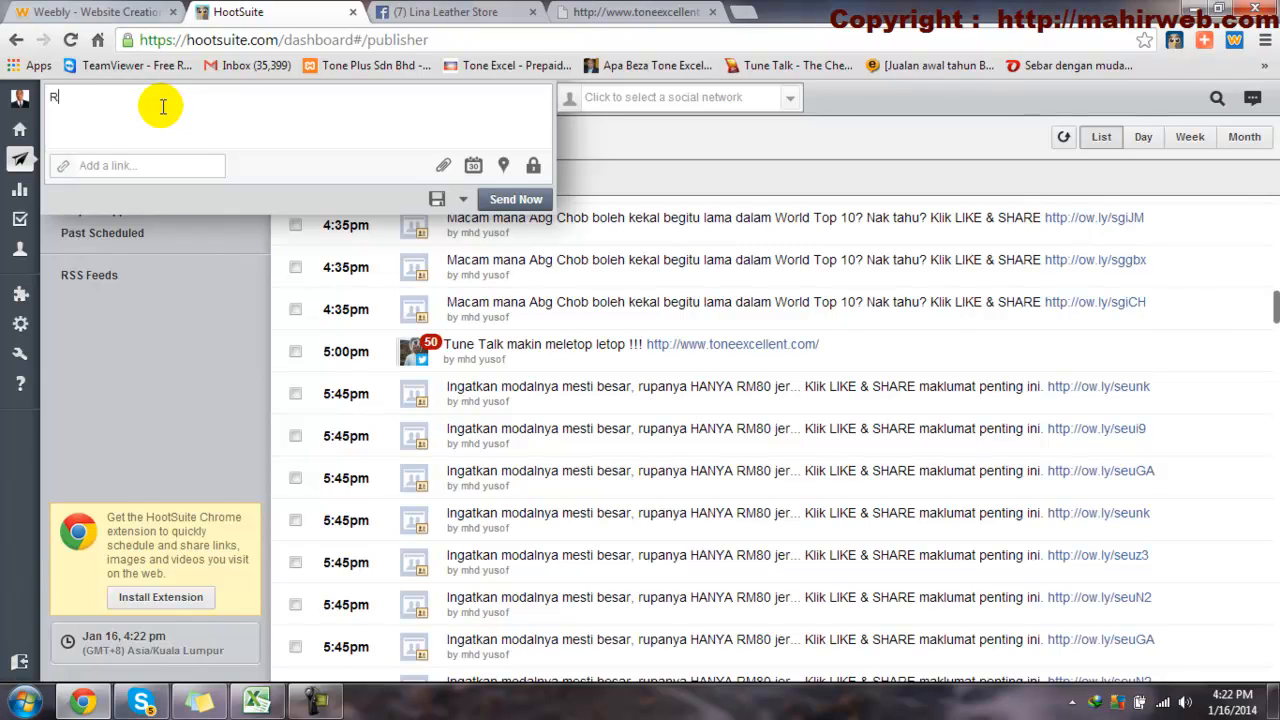
text(Rasailah kehangatannya)
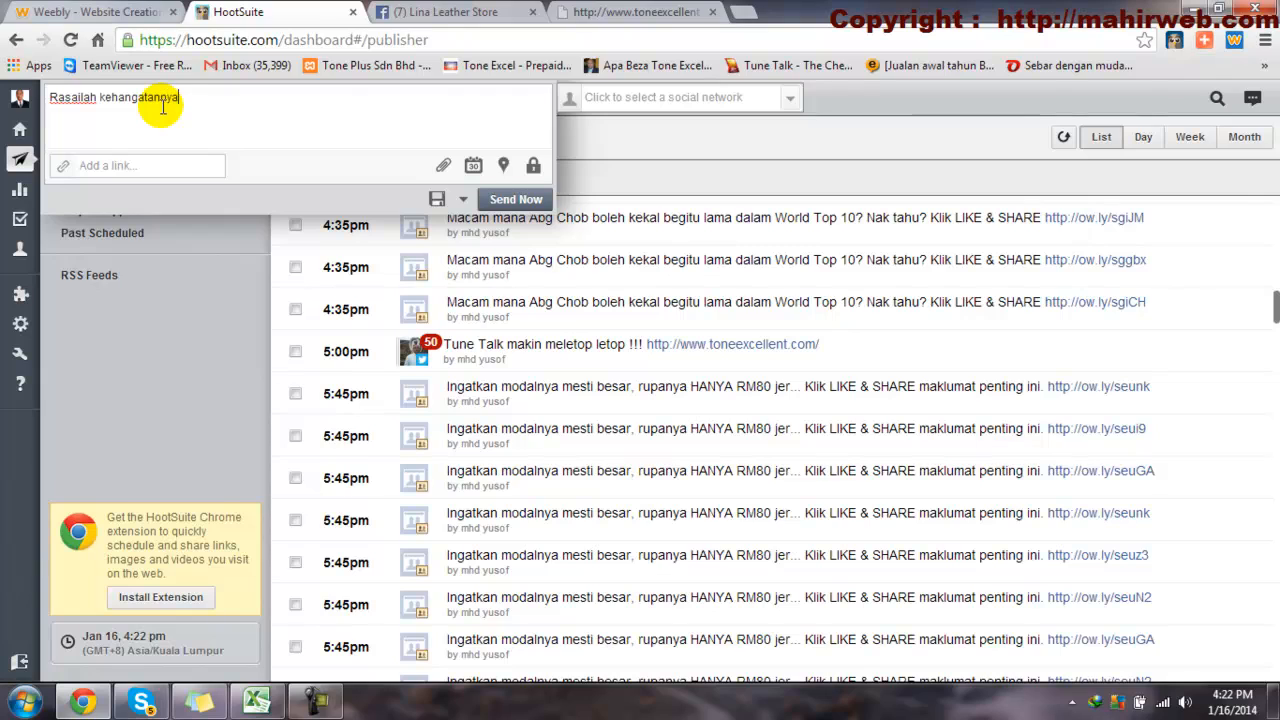
text(...)
key(ctrl+v)
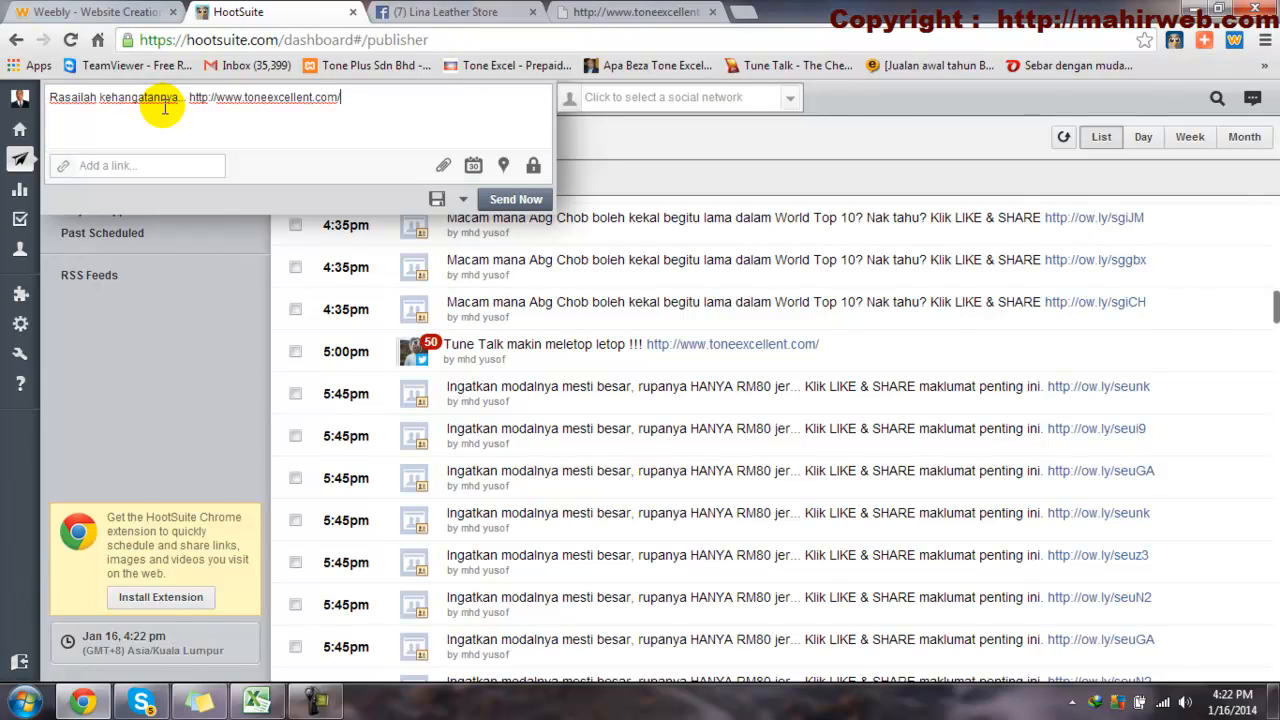
Step: Attach the Slide3 image from the simkad folder and delete its ow.ly link from the message text
click(444, 166)
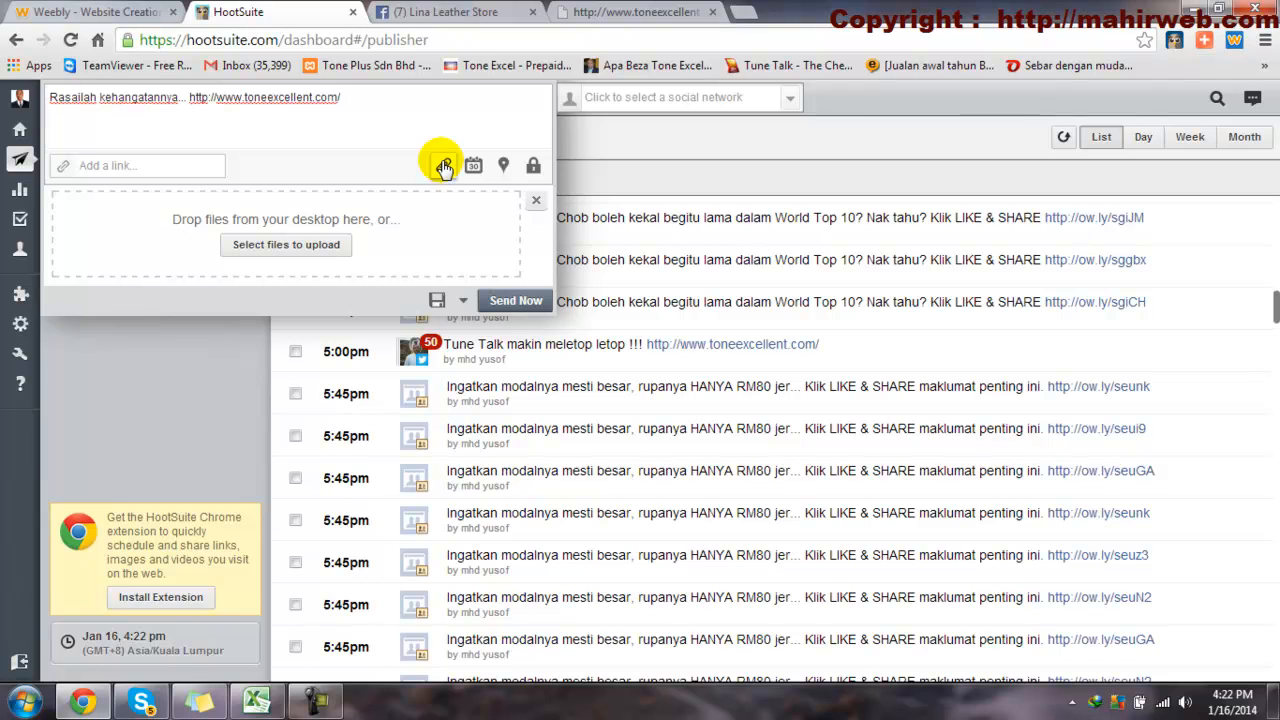
click(297, 254)
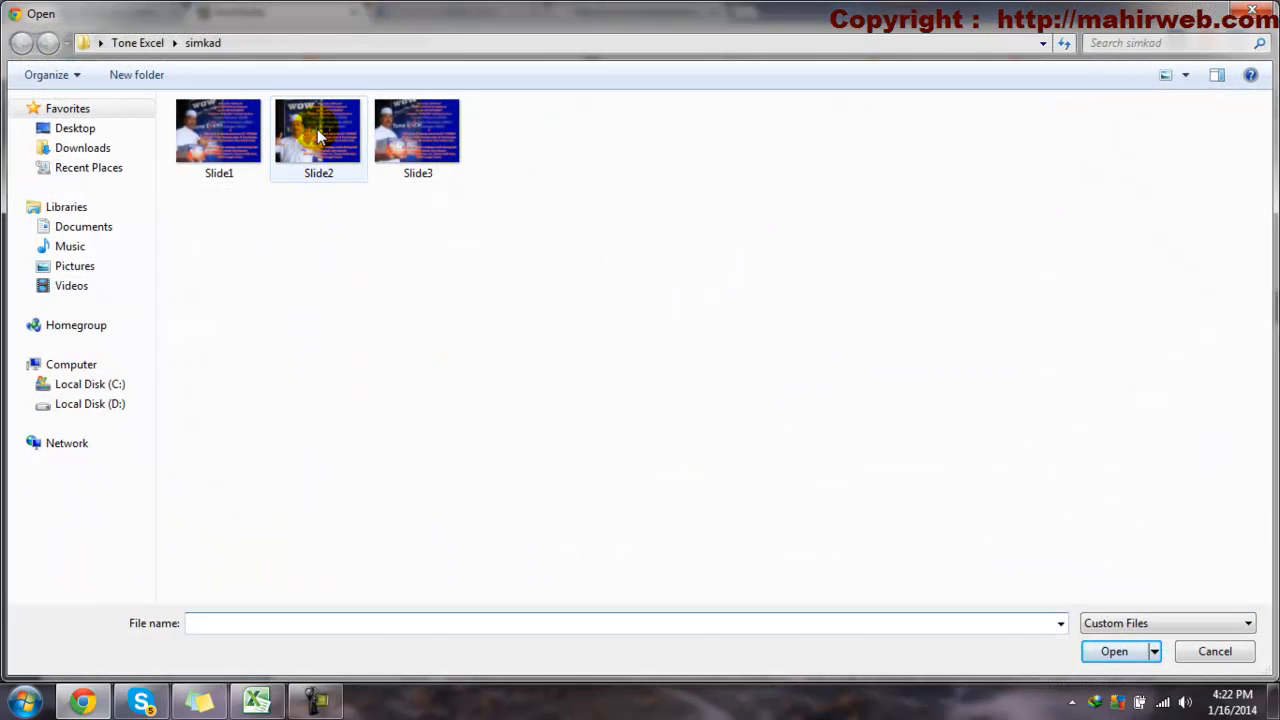
double_click(428, 124)
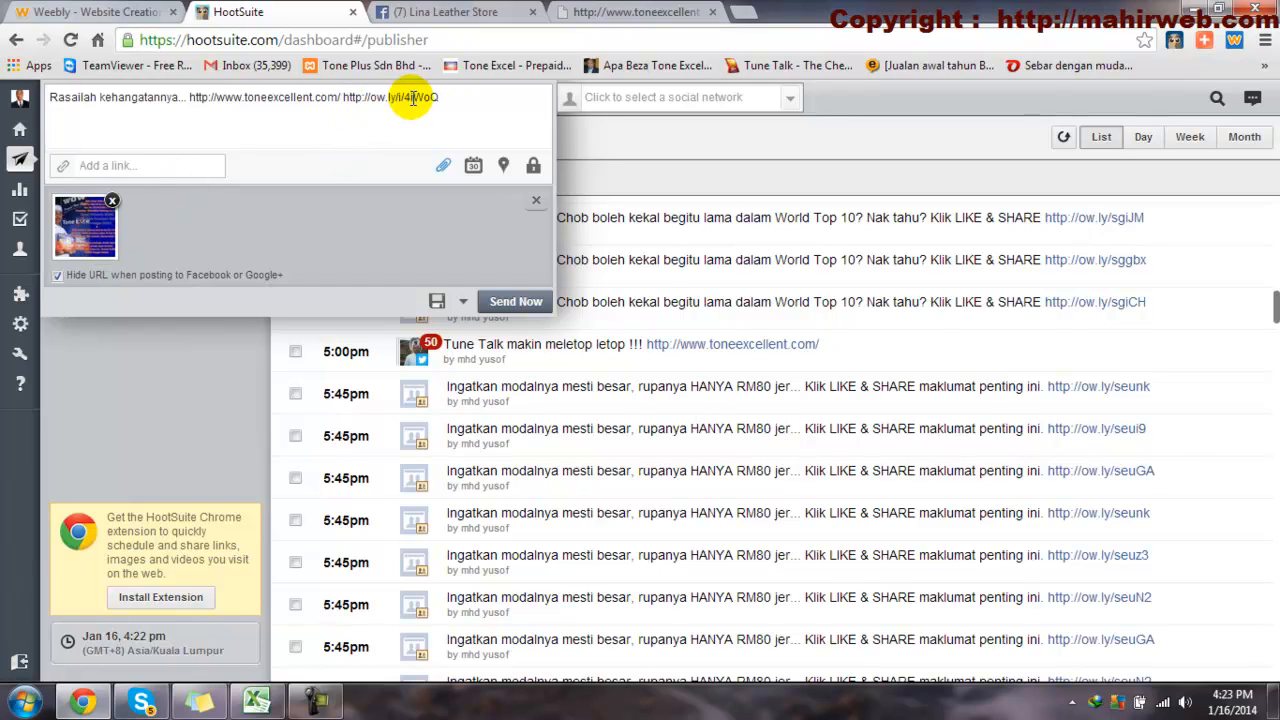
drag(441, 97, 345, 97)
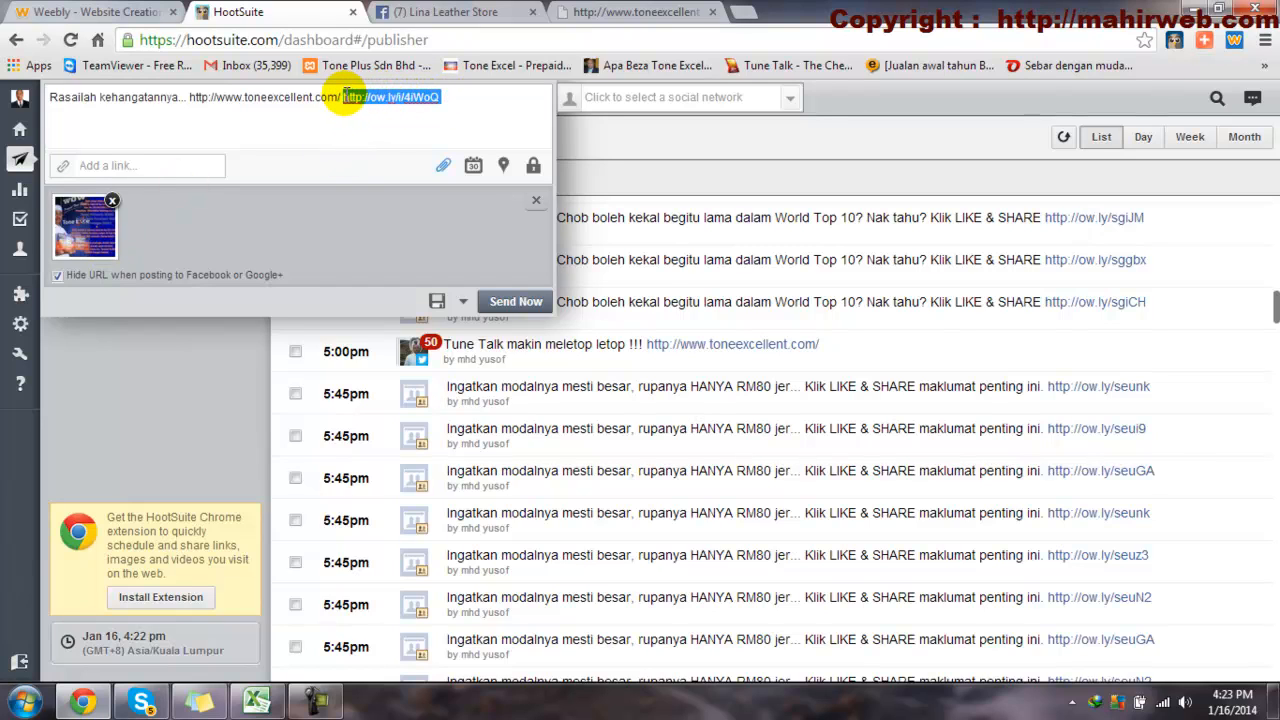
key(BackSpace)
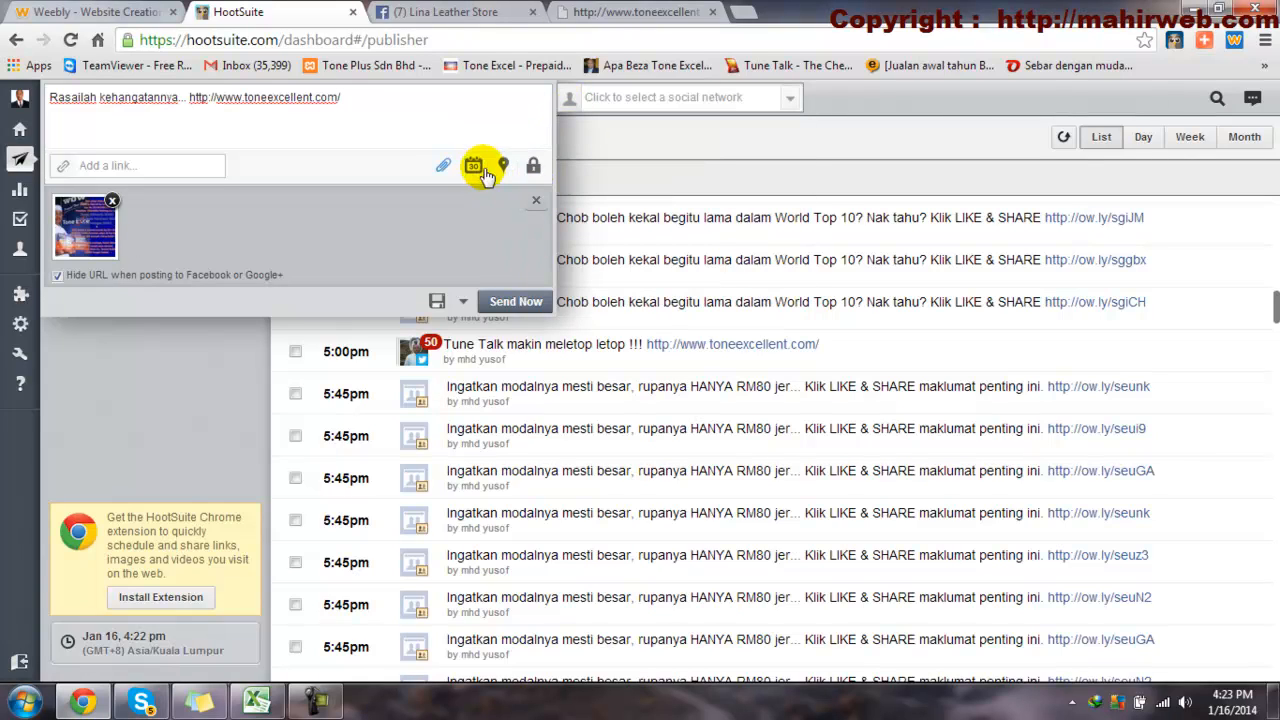
Step: Set the message's schedule to 8:00 PM on 2014-01-16 and enable the email notification for when it is sent
click(483, 171)
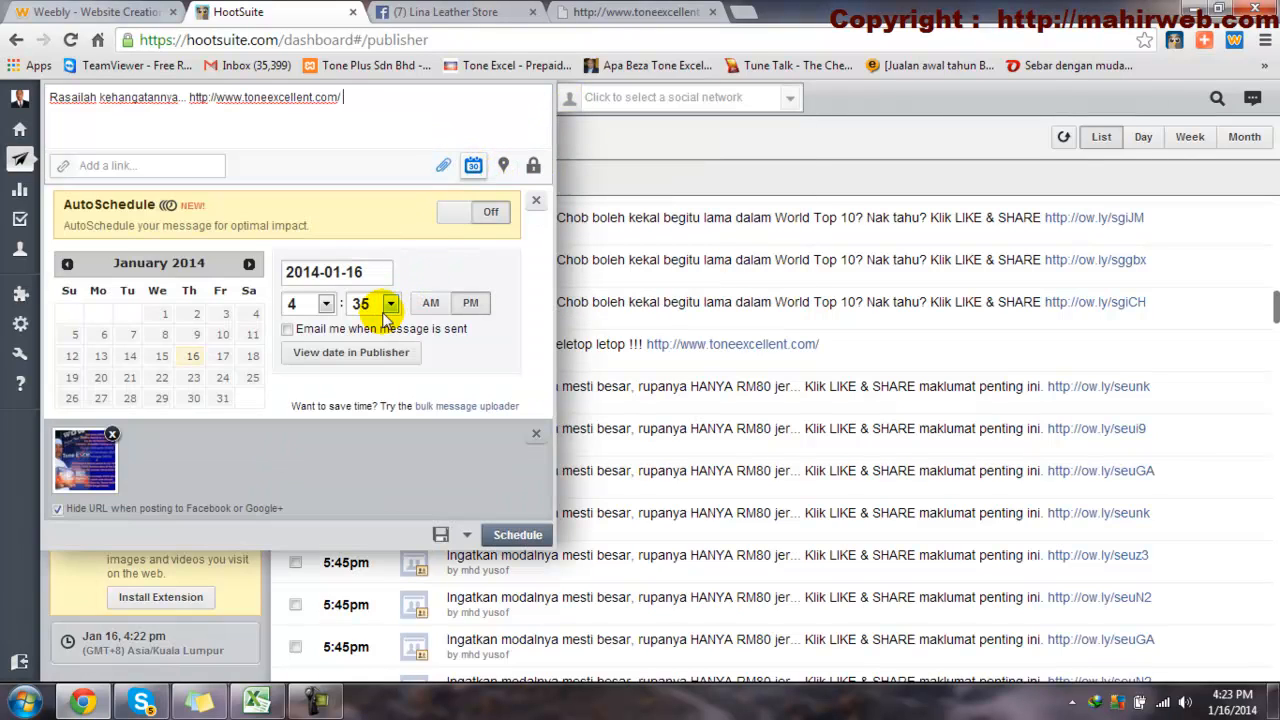
click(327, 304)
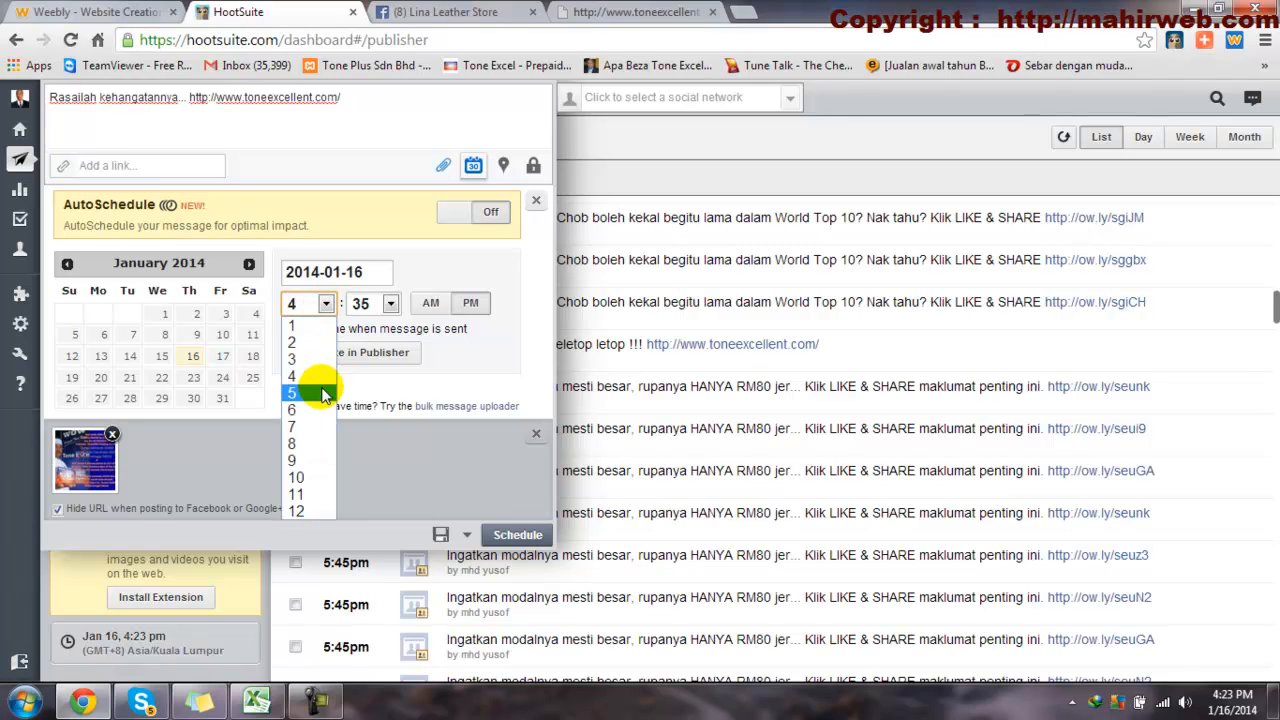
click(304, 452)
click(360, 304)
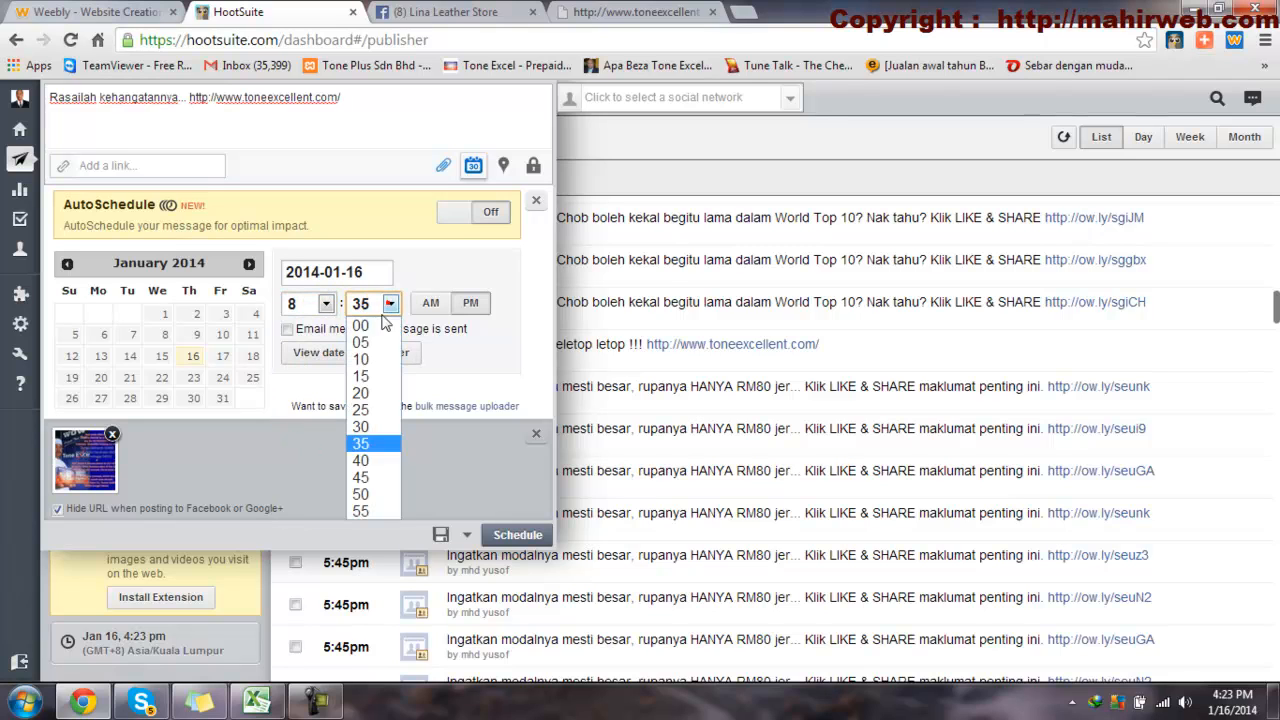
click(362, 327)
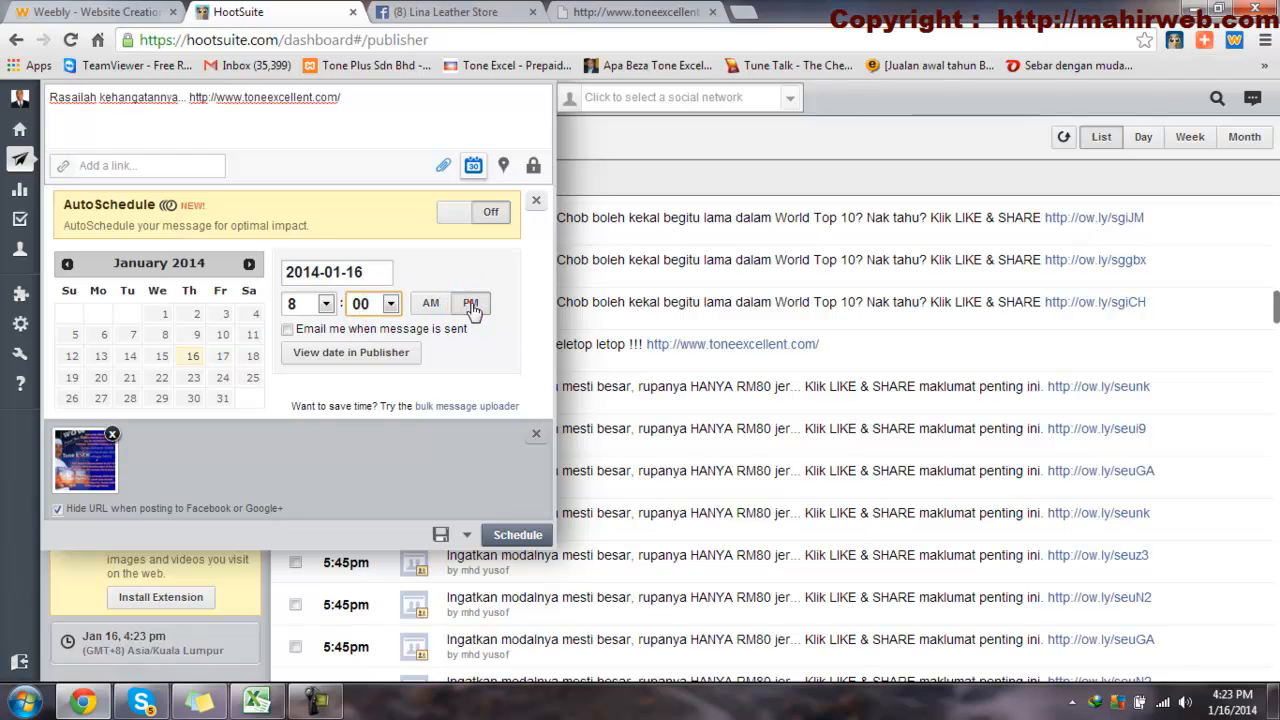
click(289, 330)
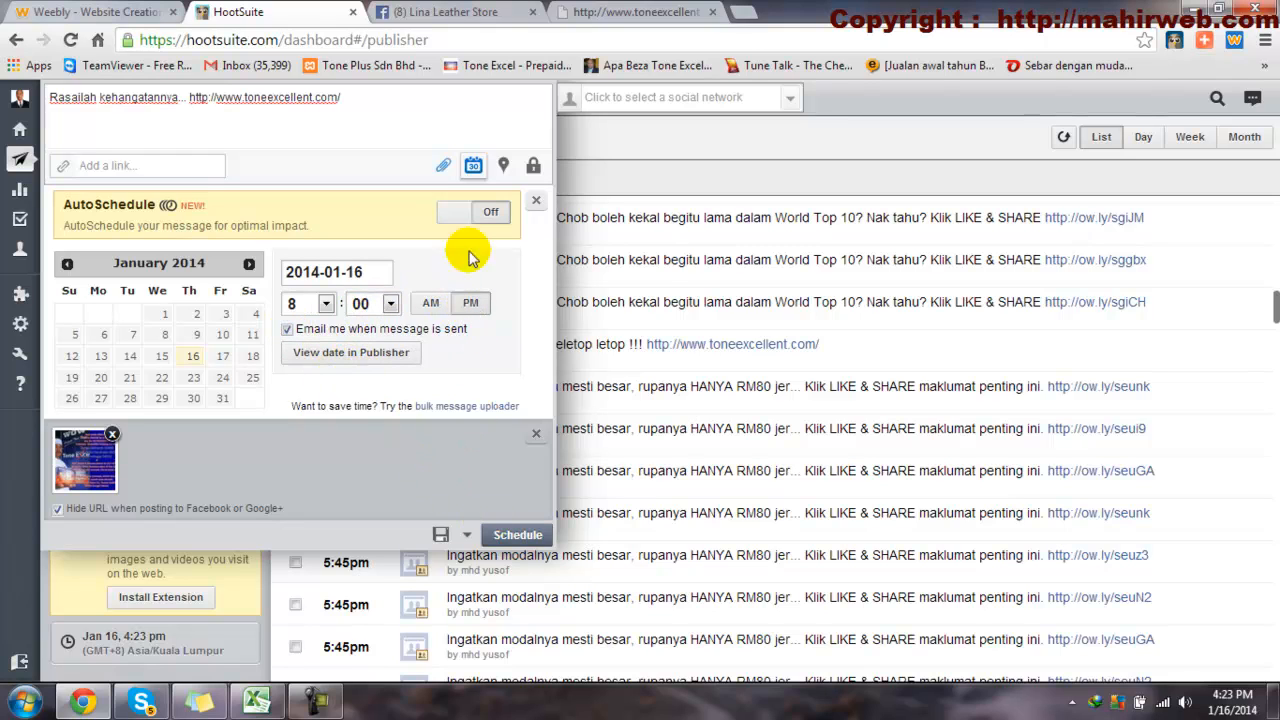
Step: Select all connected social networks as recipients and schedule the message
click(566, 98)
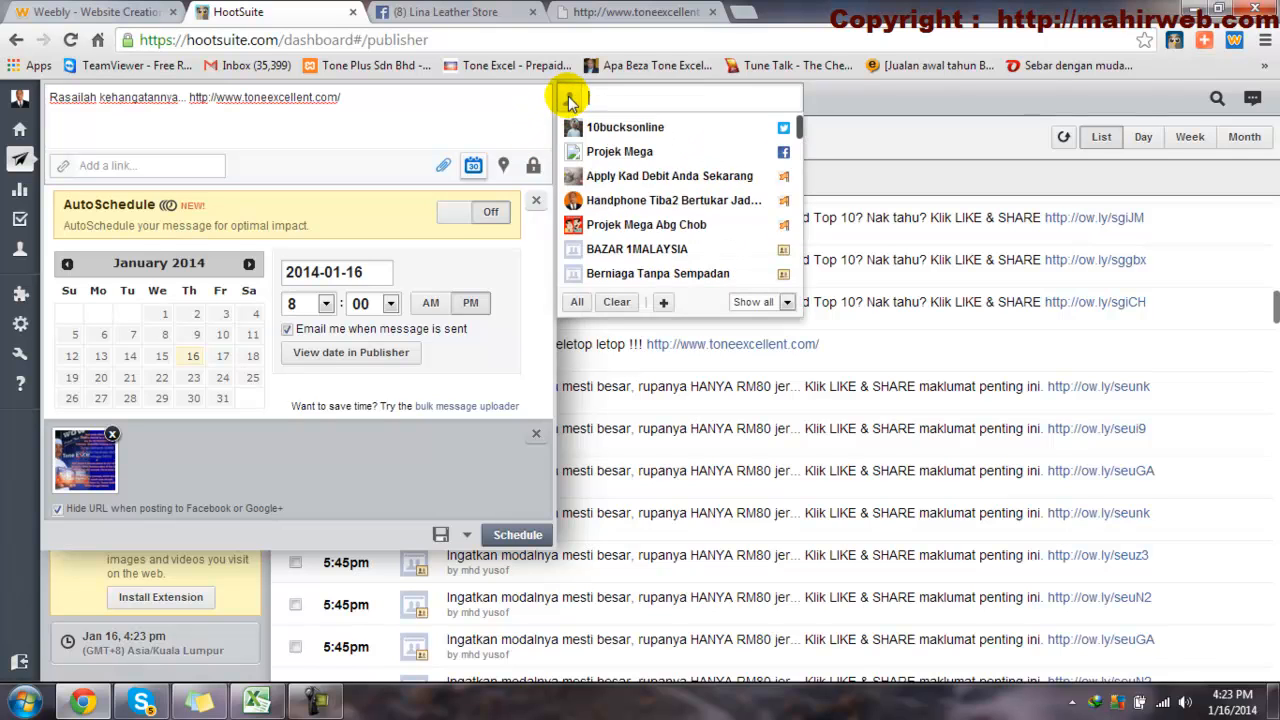
click(577, 300)
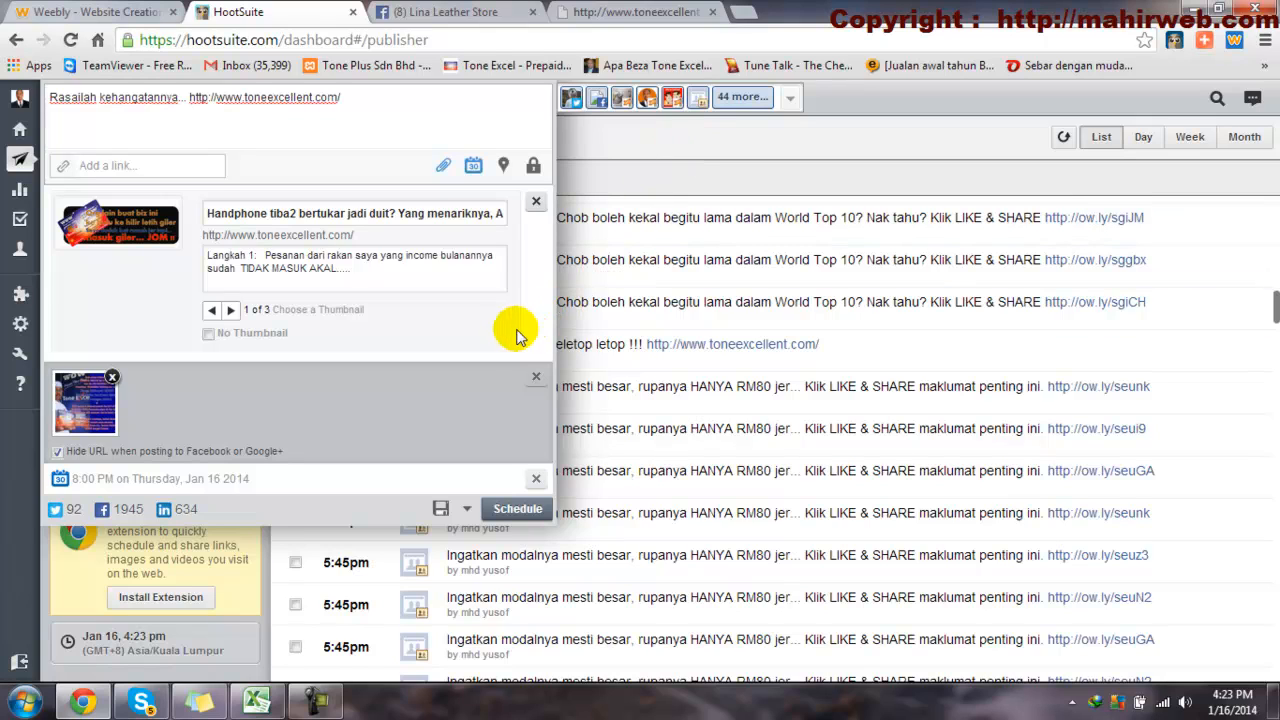
click(517, 509)
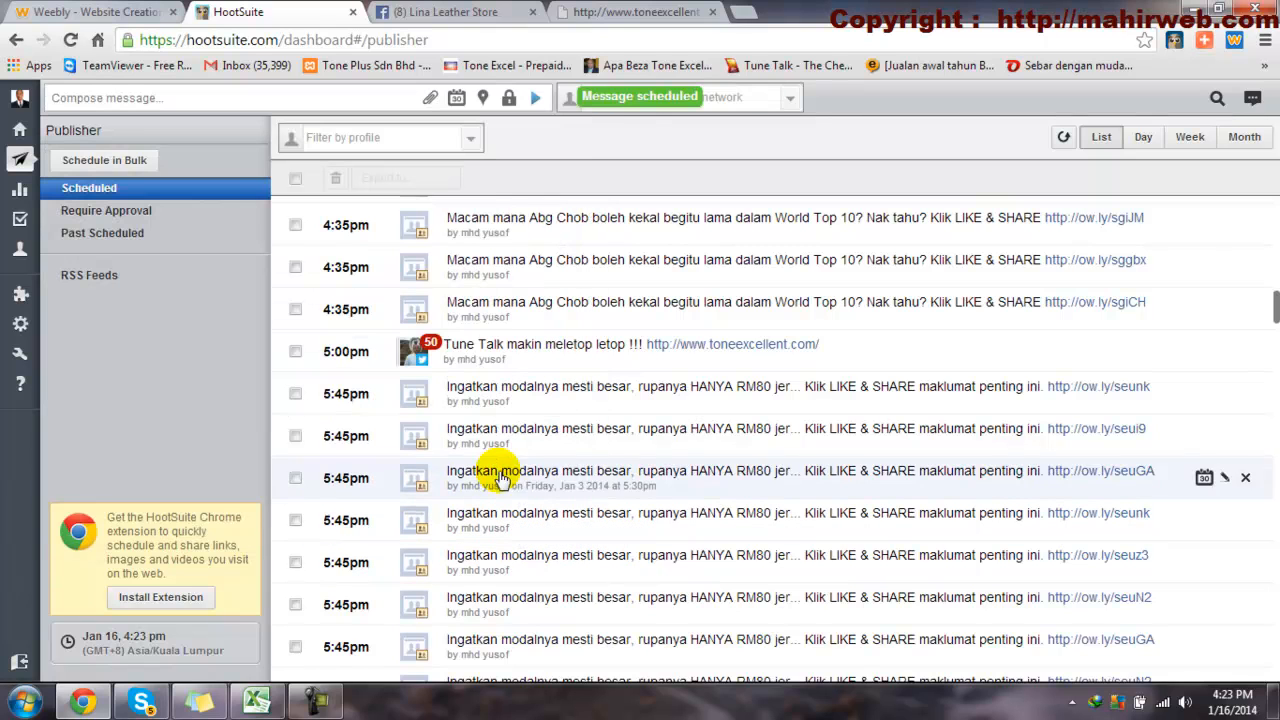
Step: Find the "Rasailah kehangatannya..." message among the scheduled posts and return to the start of the list
scroll(372, 351, down, 10)
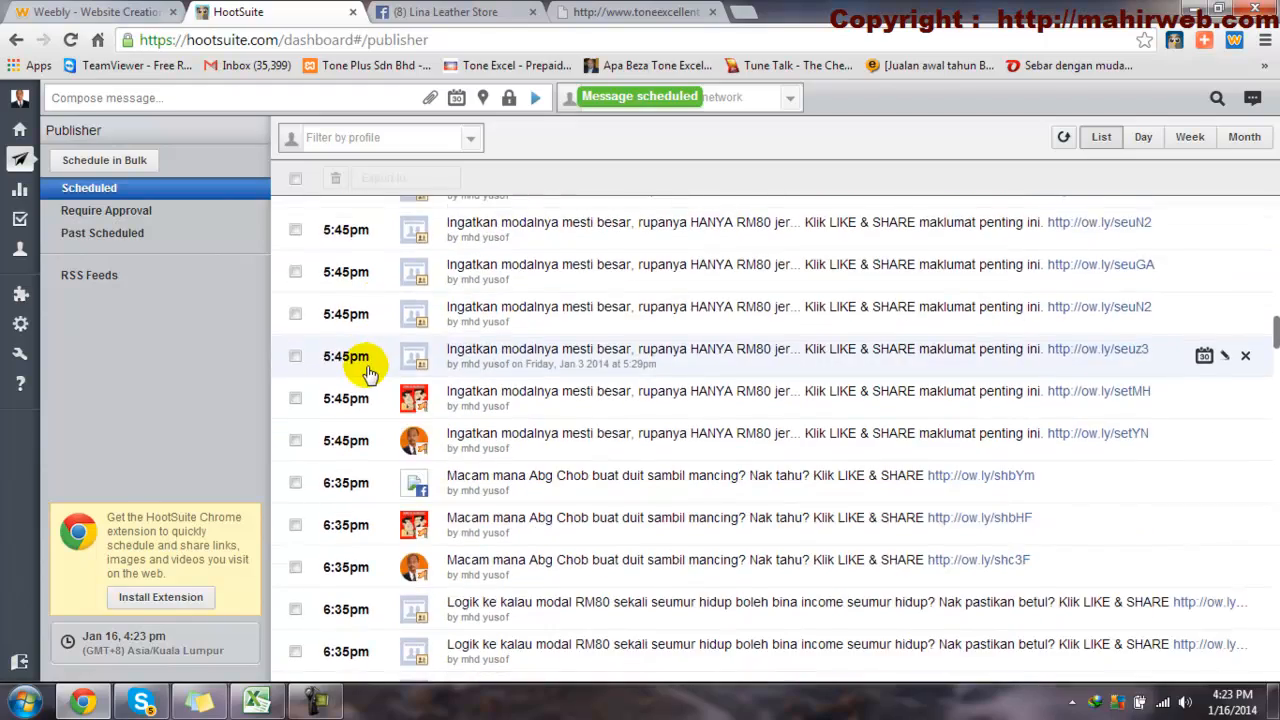
scroll(370, 389, down, 15)
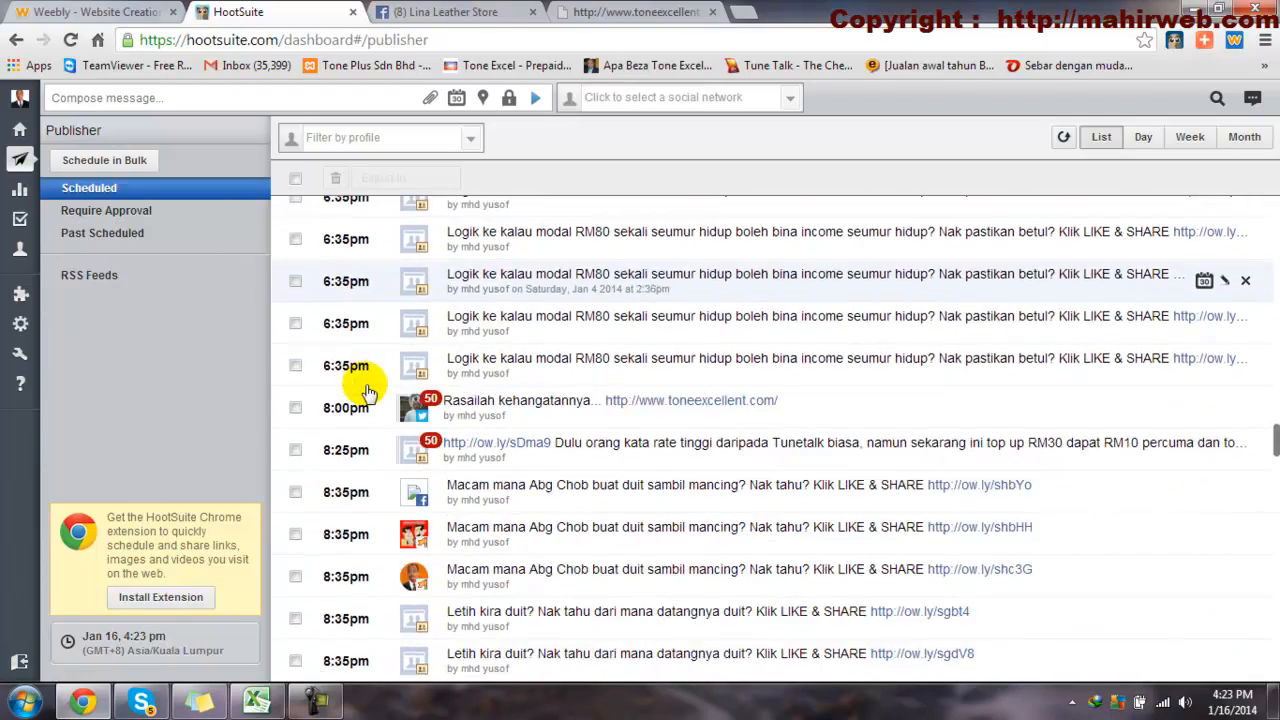
scroll(365, 408, up, 3)
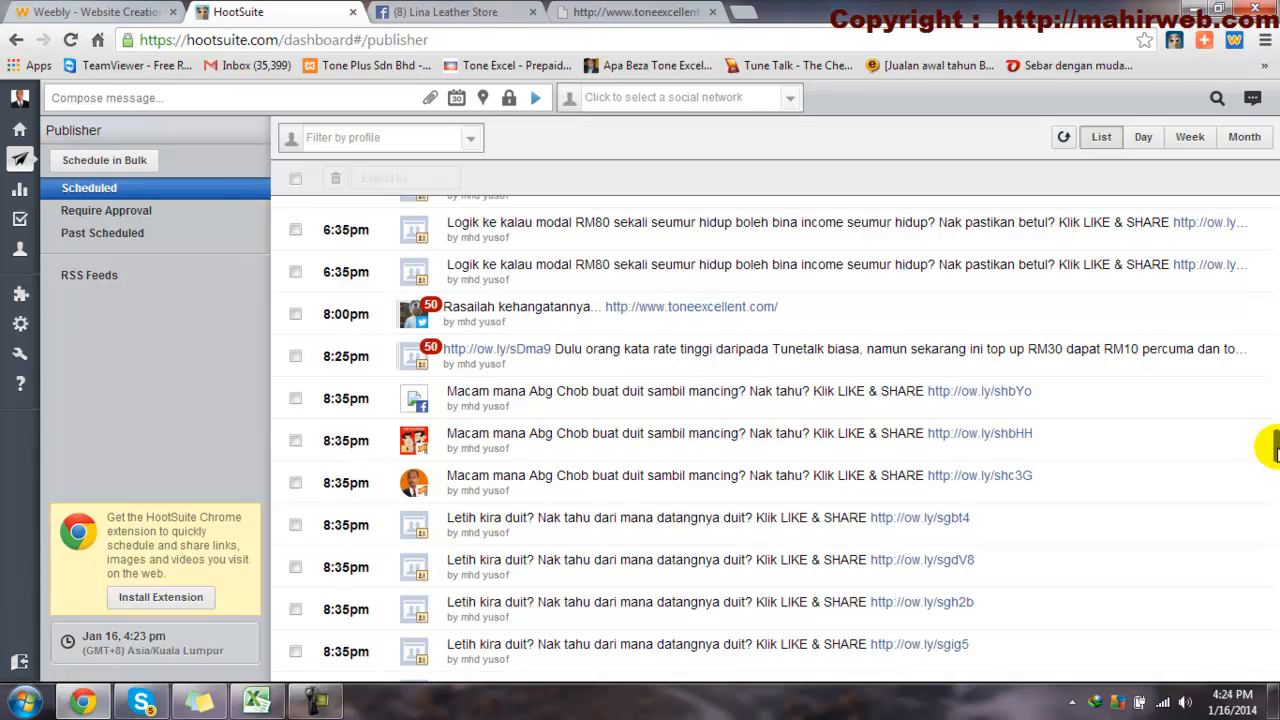
drag(1274, 447, 1272, 212)
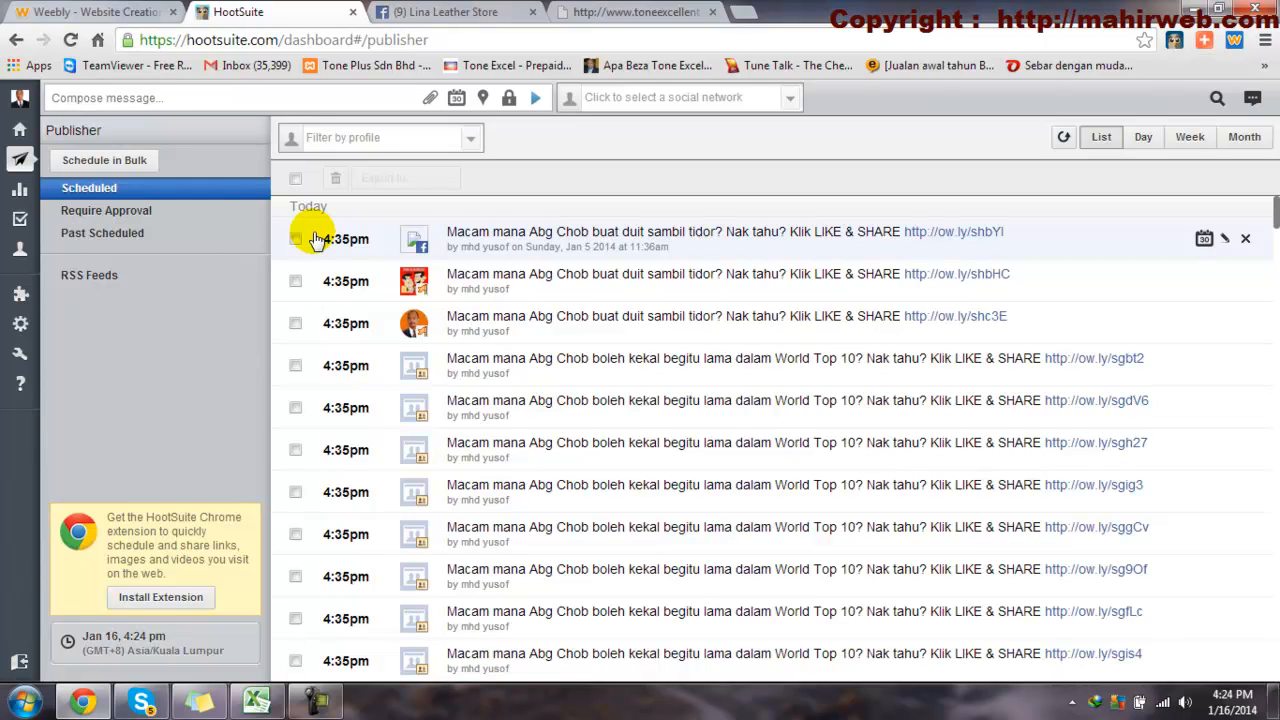
click(204, 100)
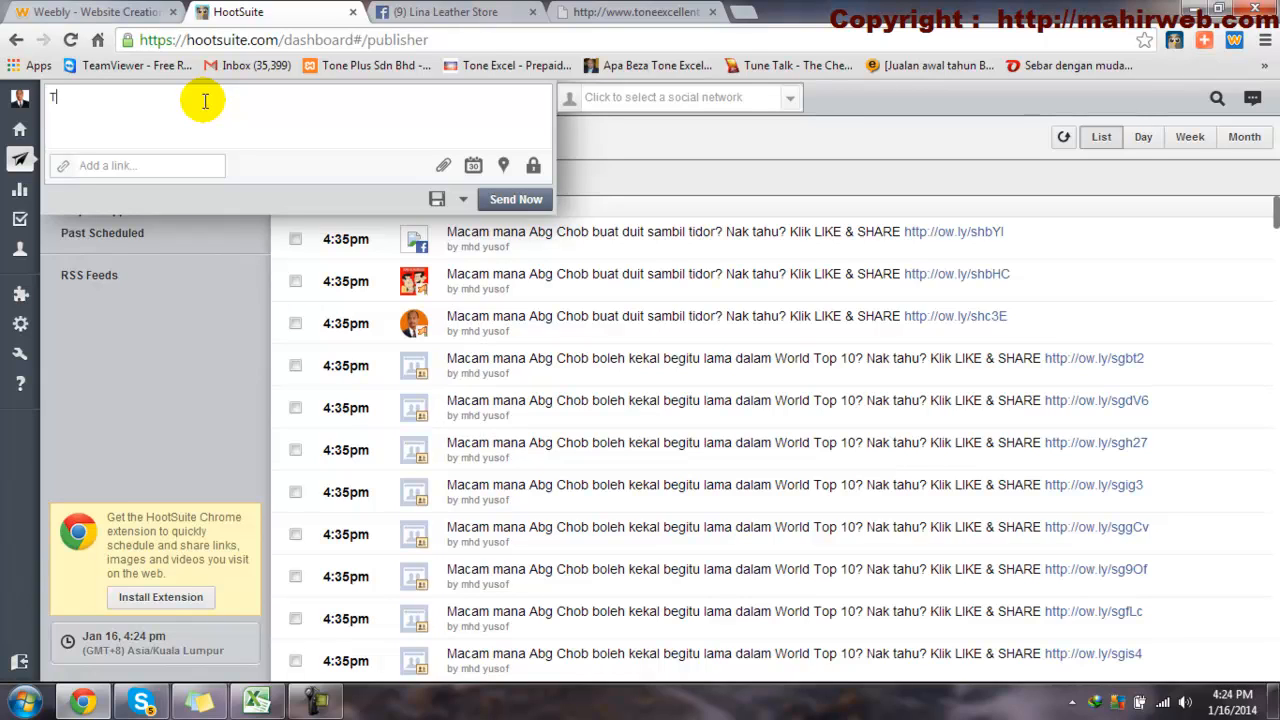
text(Tune Talk works !!!!!)
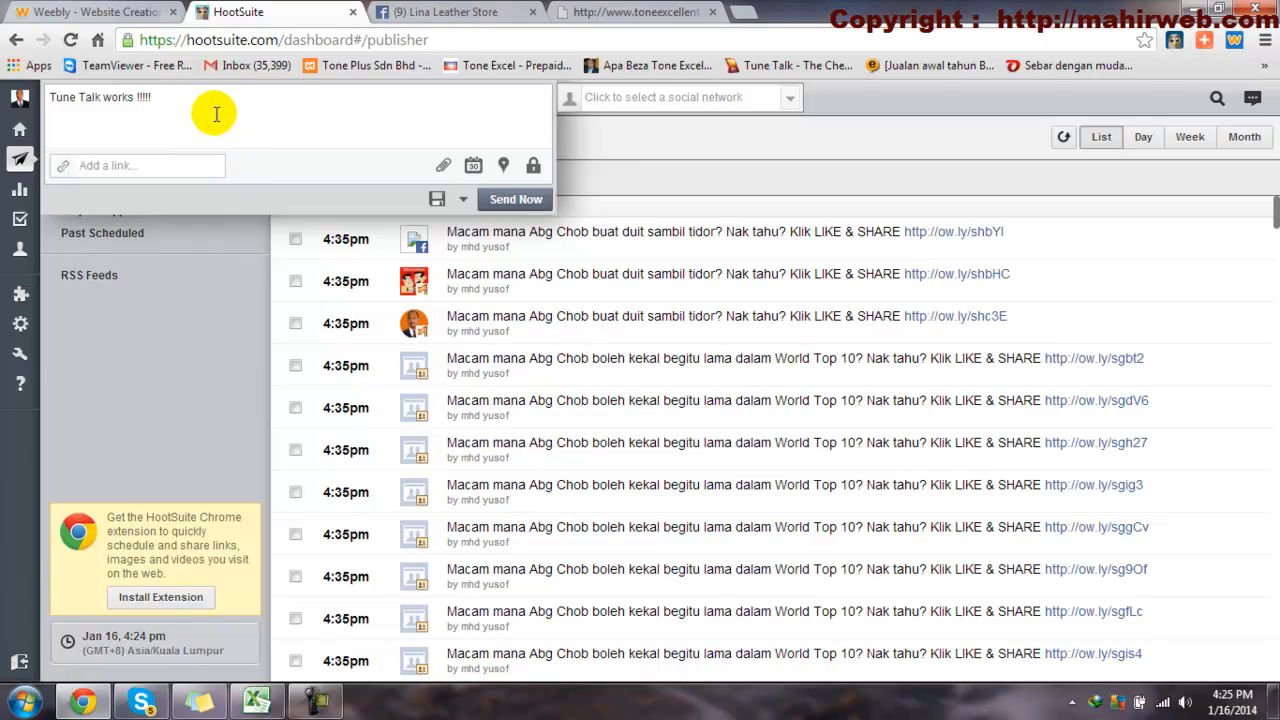
text(http://www.toneexcellent.com/)
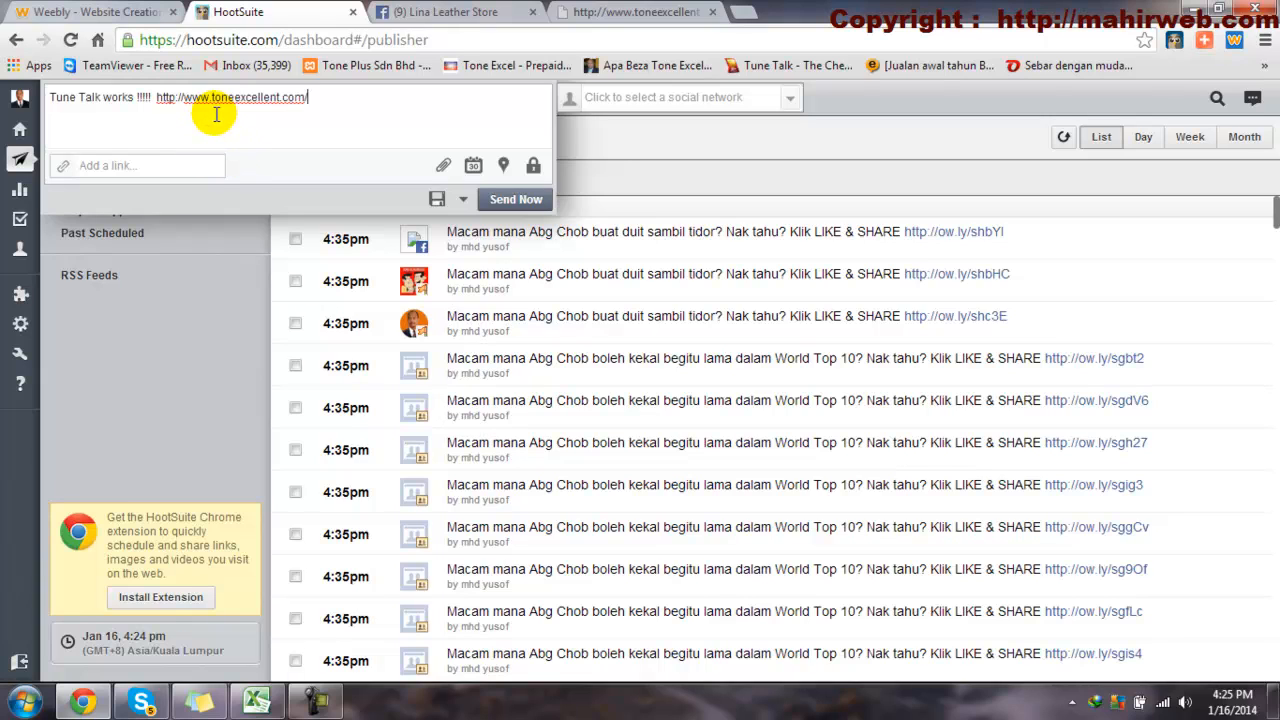
Step: Attach the Slide2 image to the message and select all connected social networks as recipients
click(443, 168)
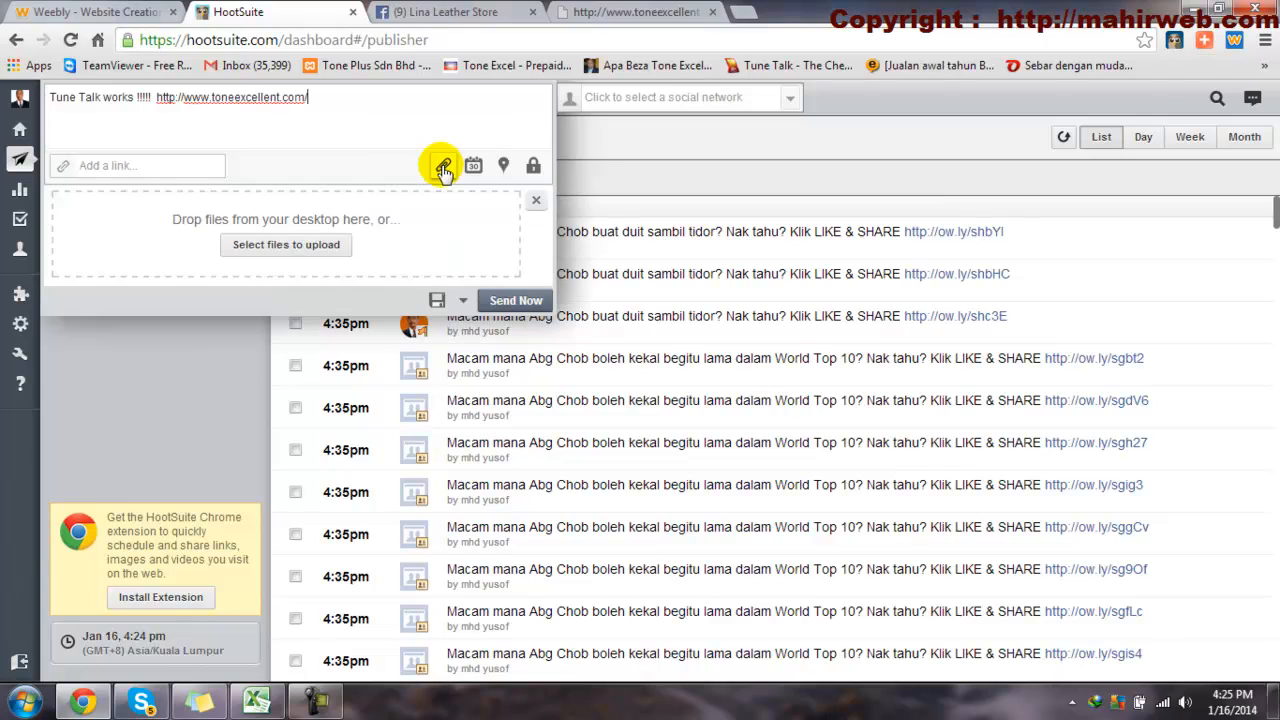
click(288, 248)
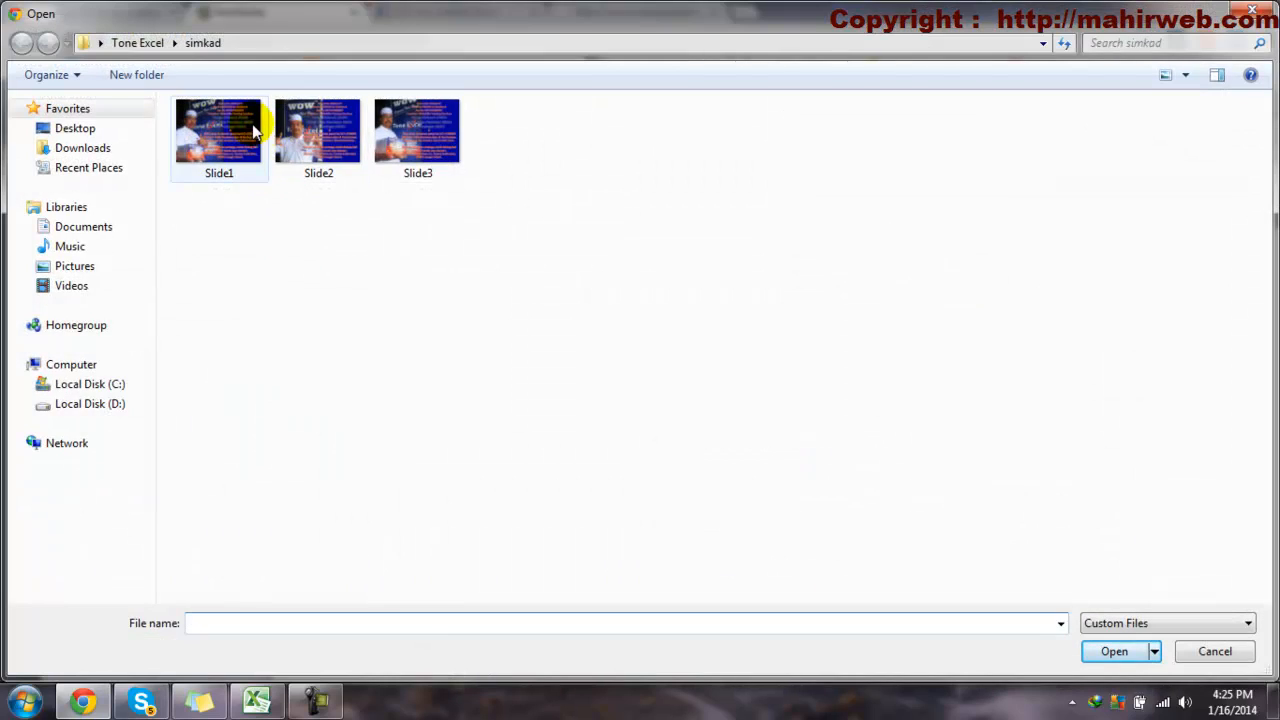
double_click(318, 127)
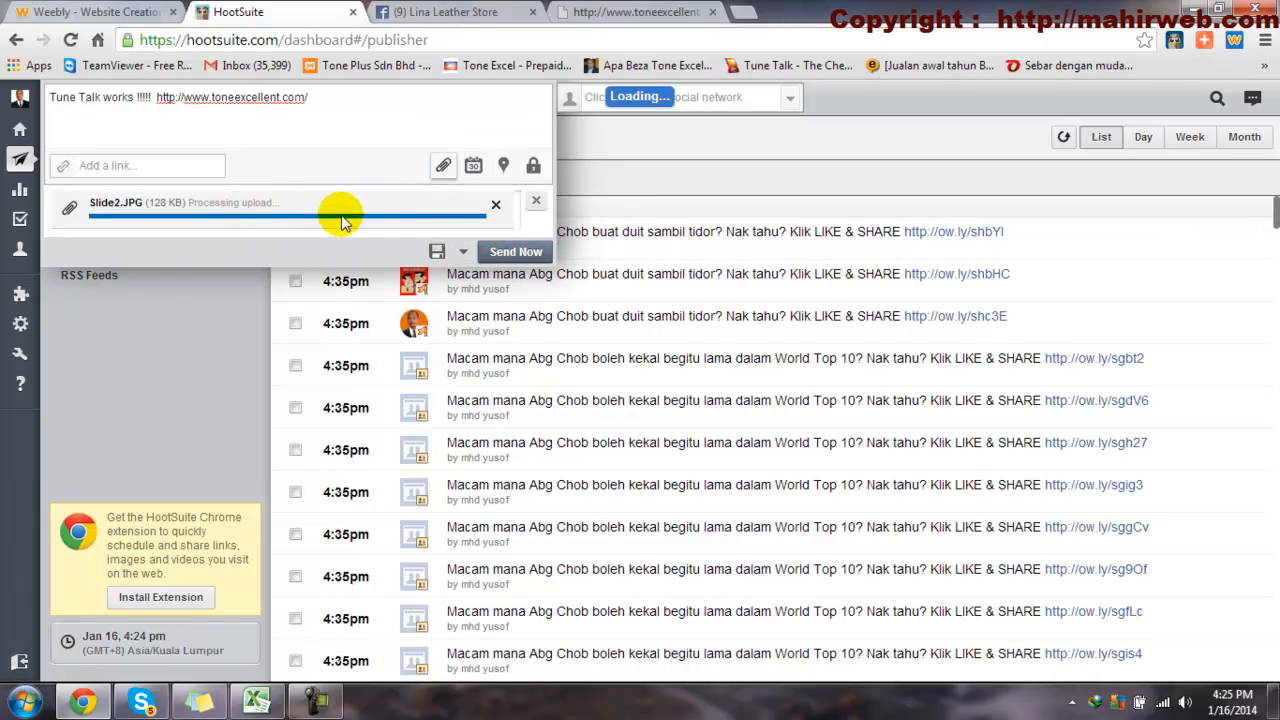
click(569, 107)
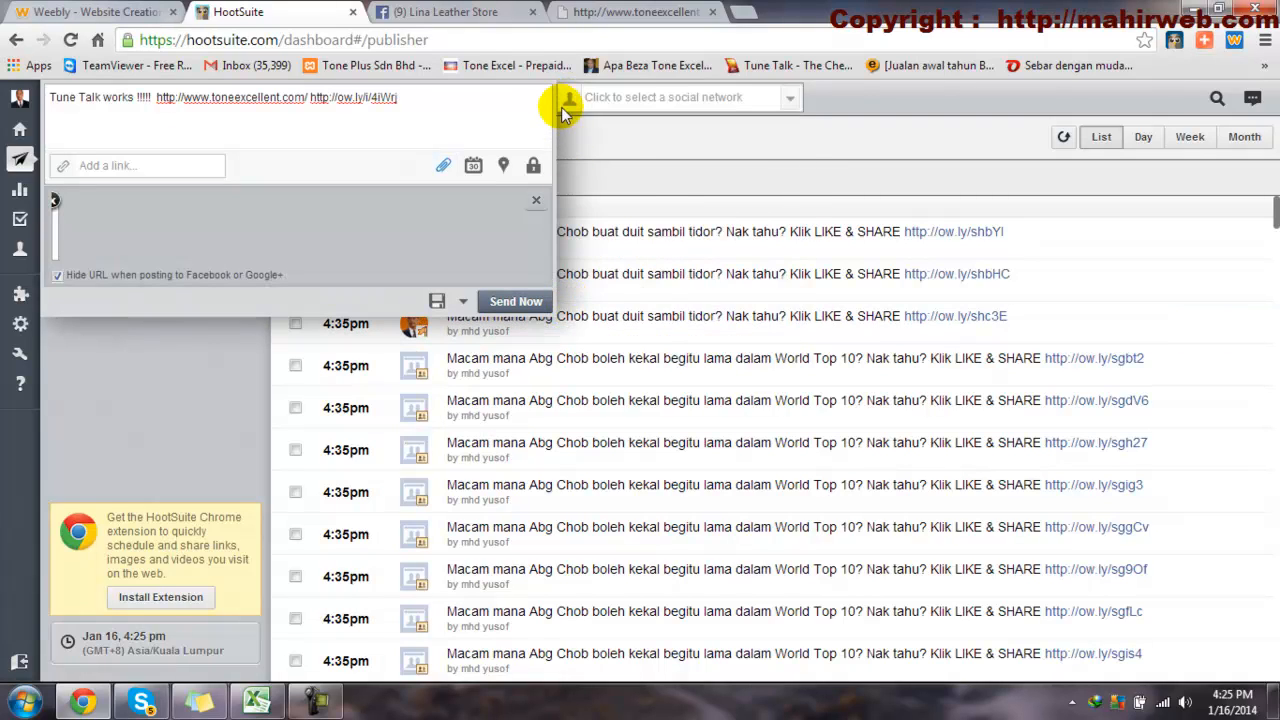
click(564, 107)
click(576, 301)
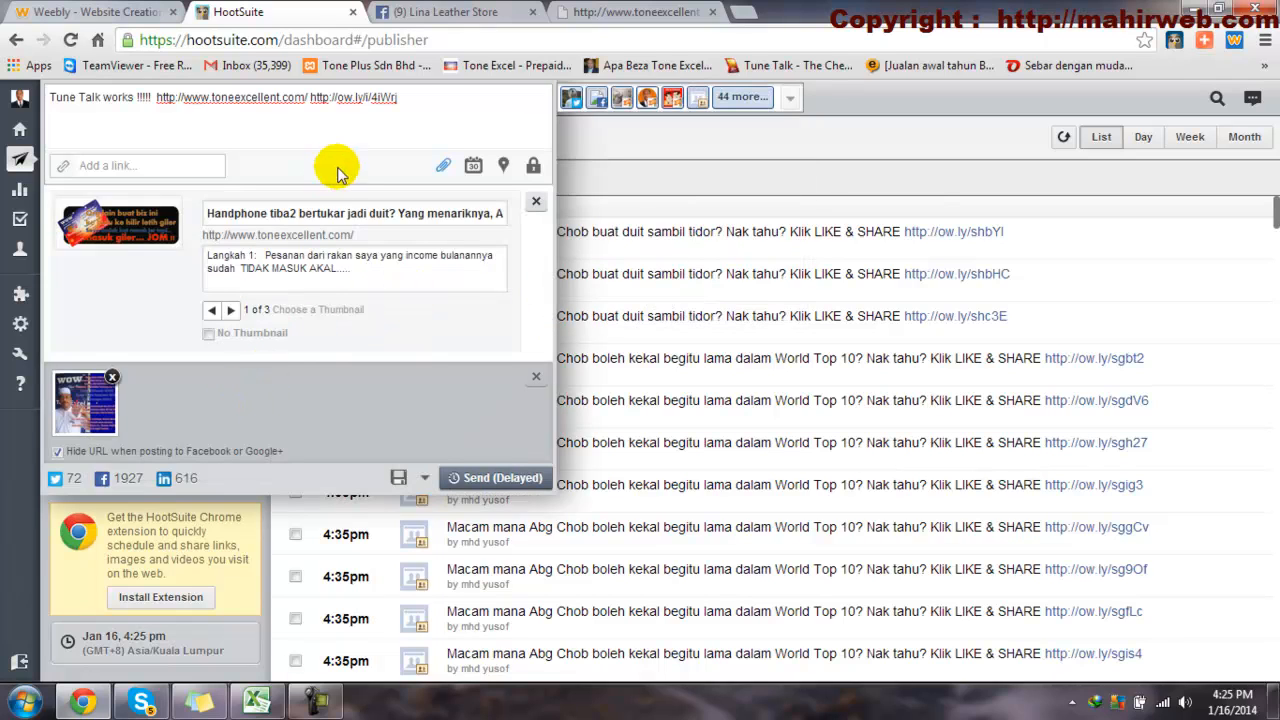
Step: Delete the Slide2 image's ow.ly link from the message text and submit the message for delayed sending
click(416, 97)
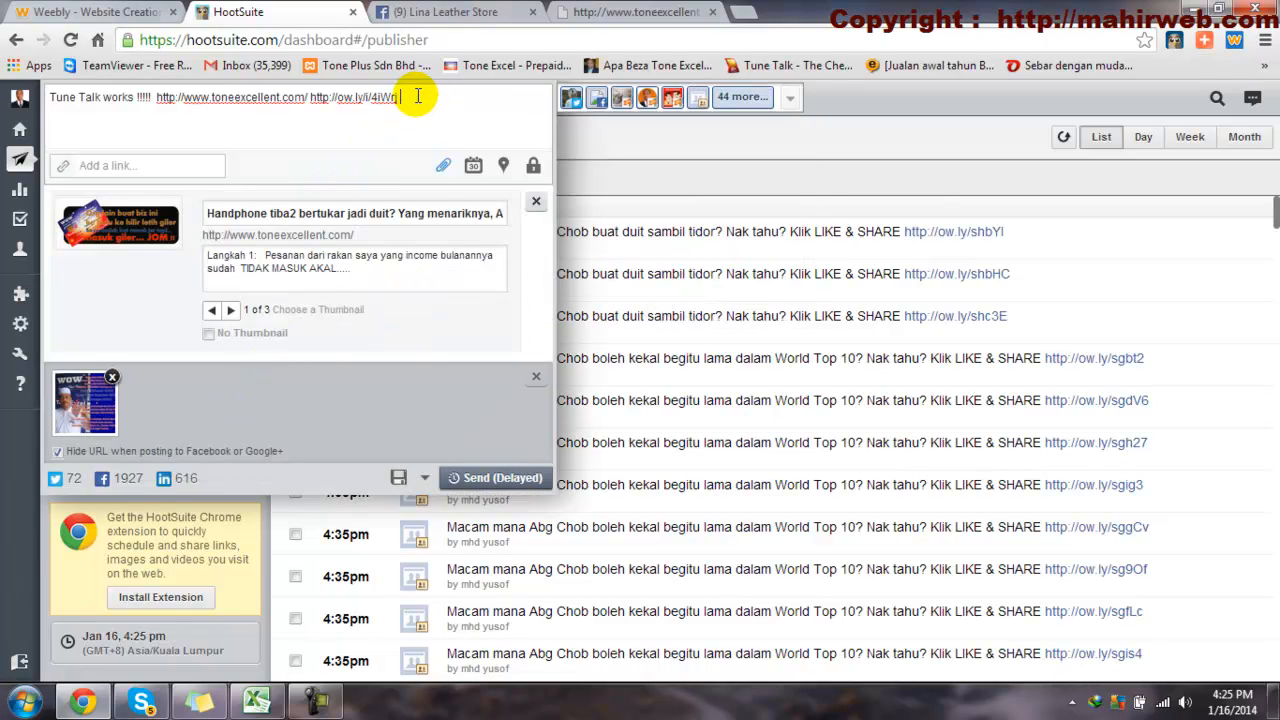
key(BackSpace)
key(BackSpace)
key(BackSpace)
key(BackSpace)
key(BackSpace)
key(BackSpace)
key(BackSpace)
key(BackSpace)
key(BackSpace)
key(BackSpace)
key(BackSpace)
key(BackSpace)
key(BackSpace)
key(BackSpace)
key(BackSpace)
key(BackSpace)
key(BackSpace)
key(BackSpace)
key(BackSpace)
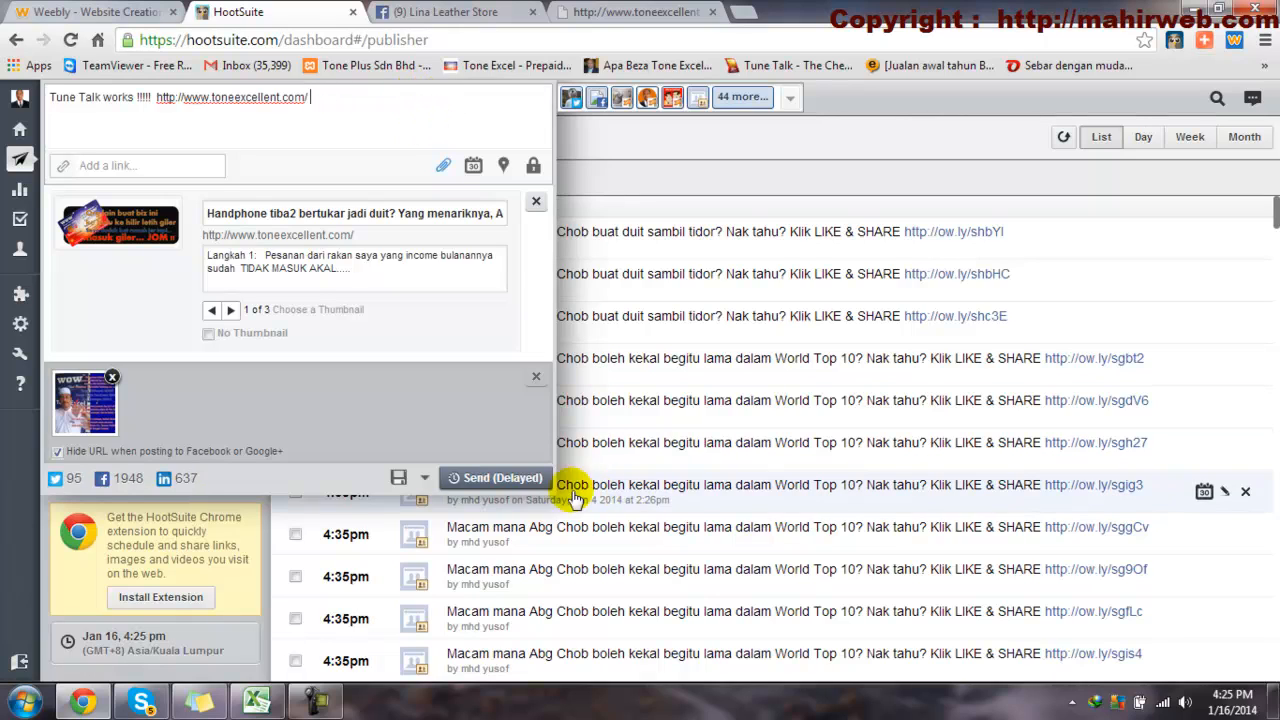
click(493, 479)
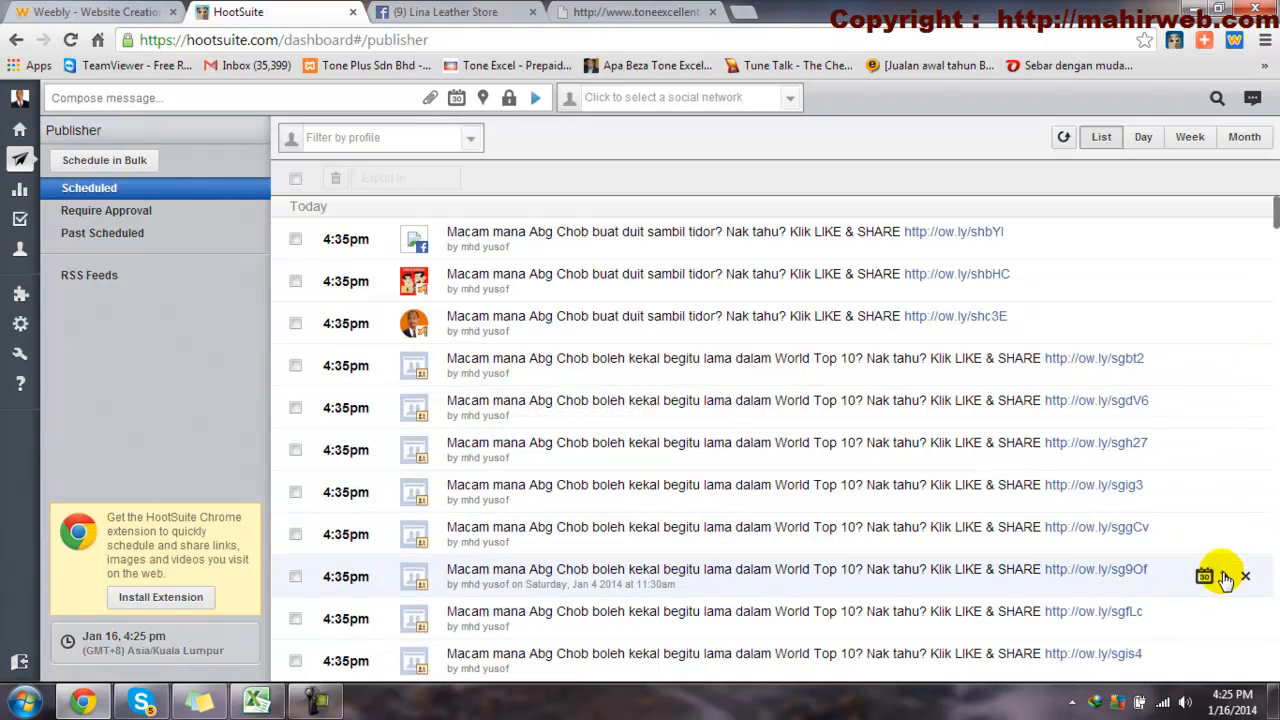
Step: Find the "Tune Talk works !!!!!" message among the scheduled posts in the Publisher
mouse_move(1225, 706)
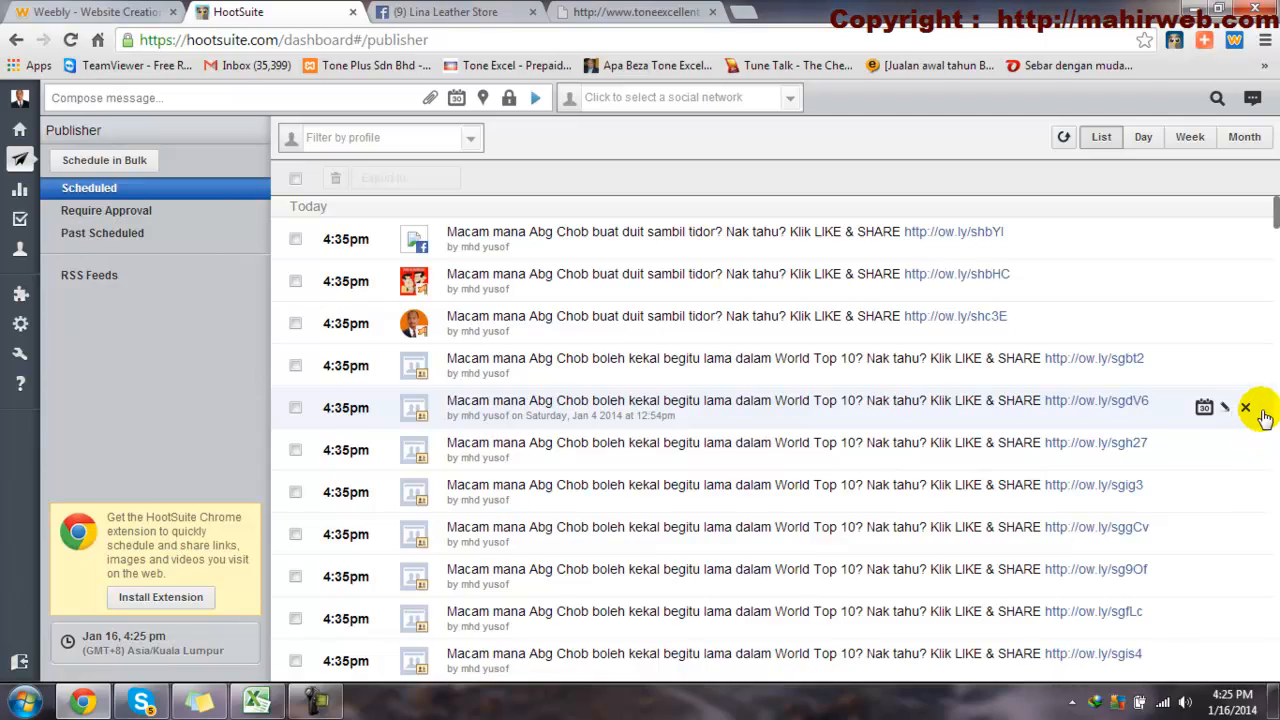
scroll(1258, 412, down, 3)
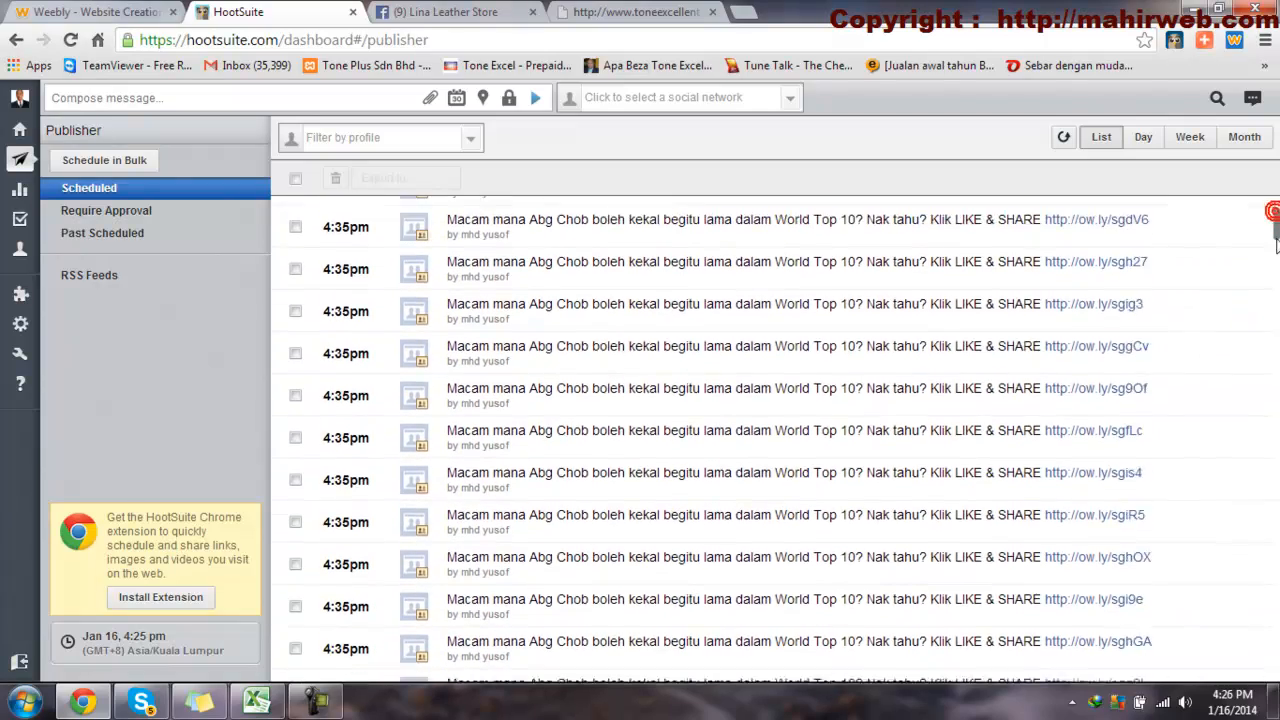
drag(1276, 245, 1274, 306)
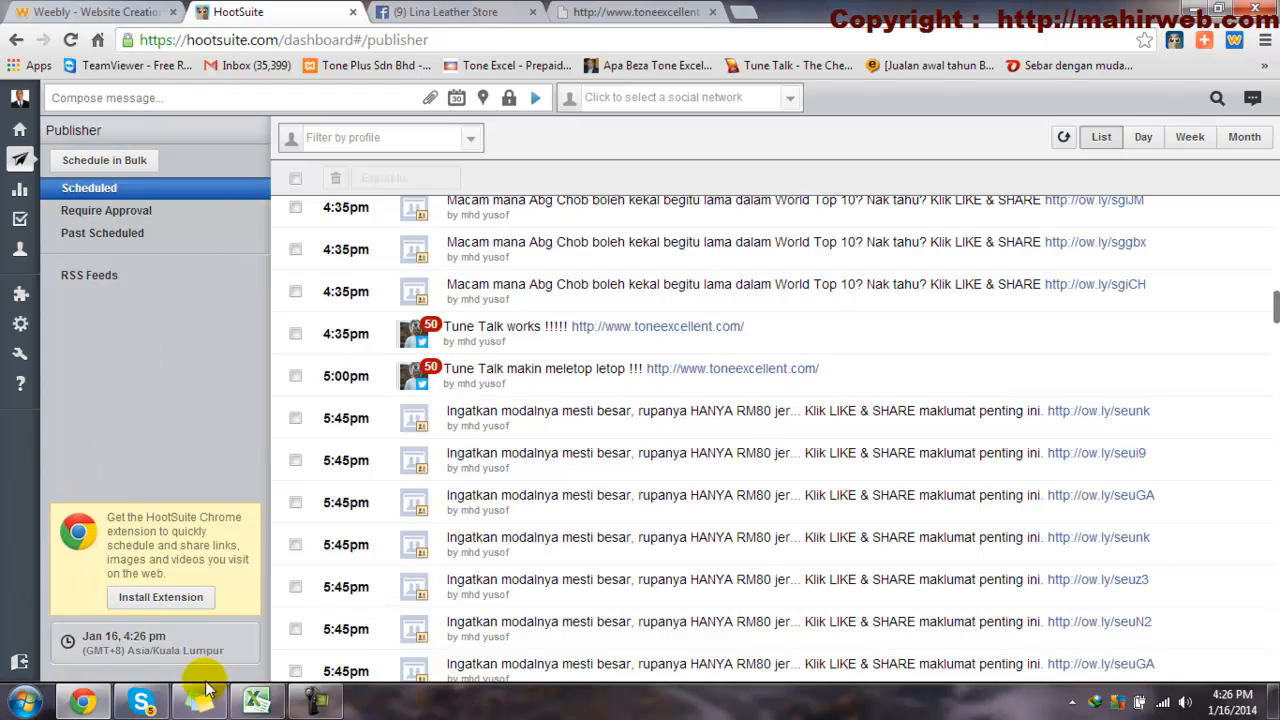
Step: Switch to the HOOTSUITE 3 jan 2014 sheet in Excel and widen column C to fit its full links
click(258, 703)
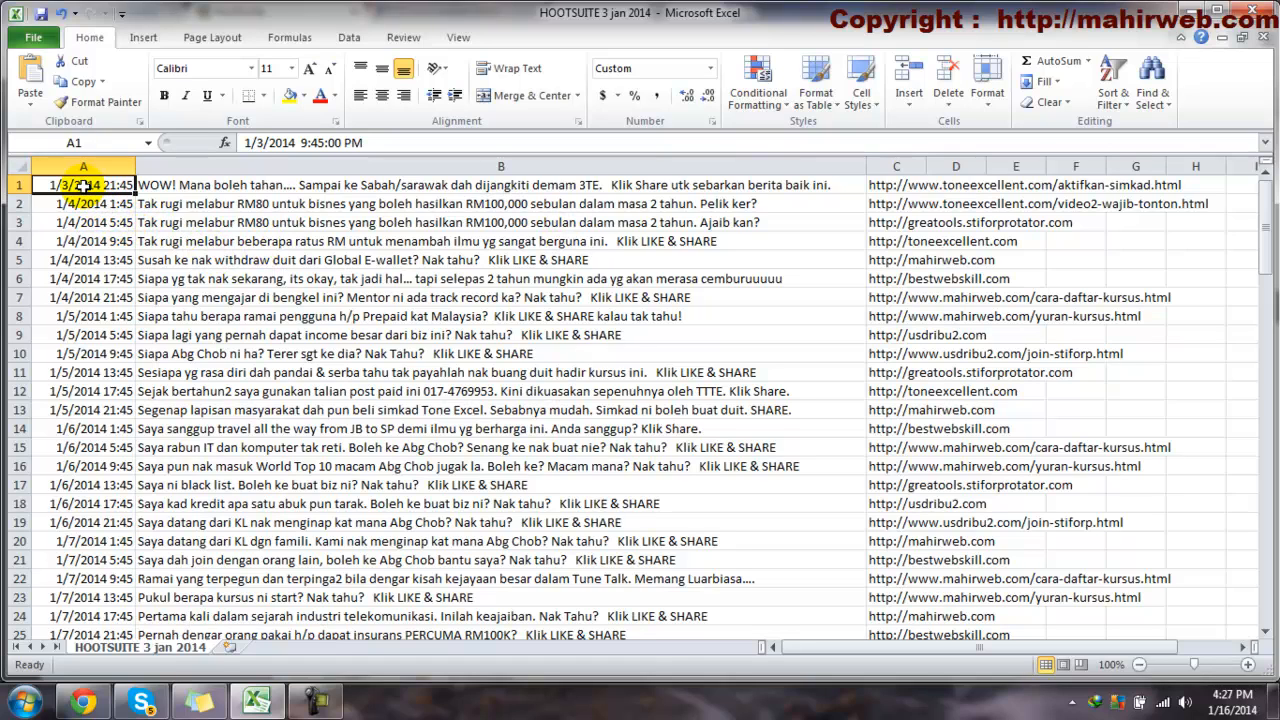
click(84, 165)
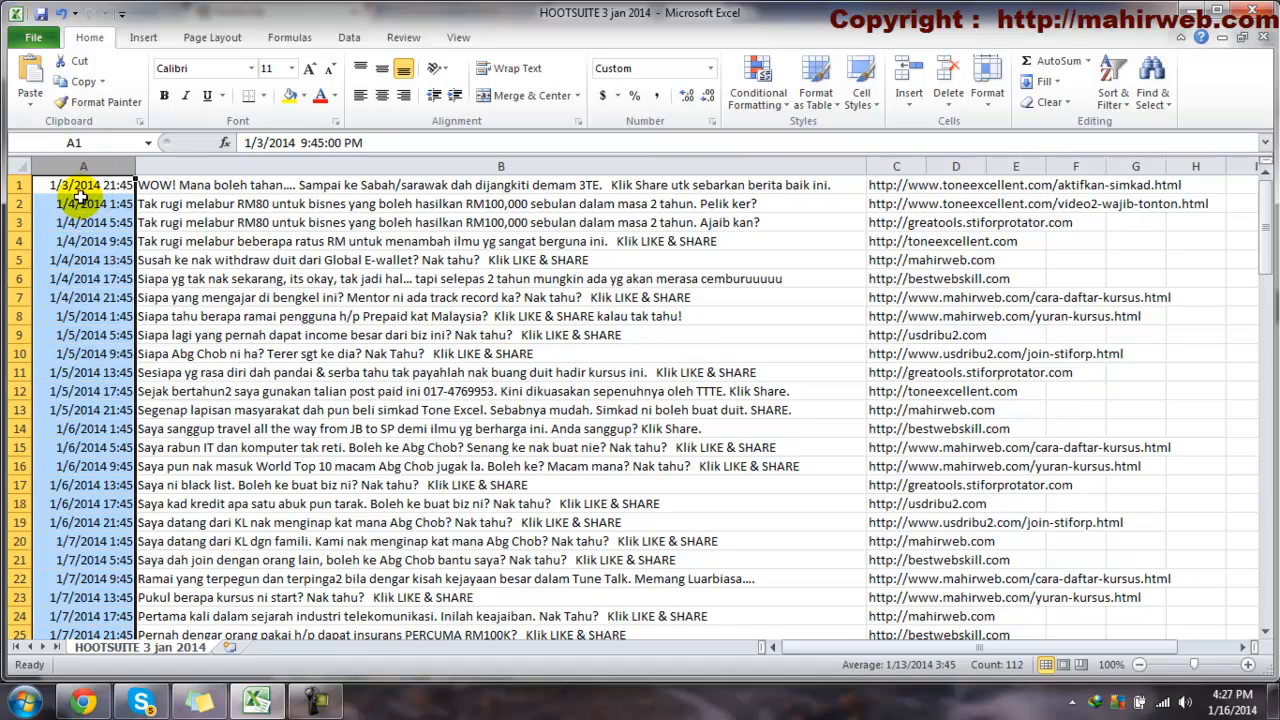
click(83, 222)
mouse_move(80, 222)
mouse_down()
mouse_move(76, 192)
mouse_move(82, 203)
mouse_up()
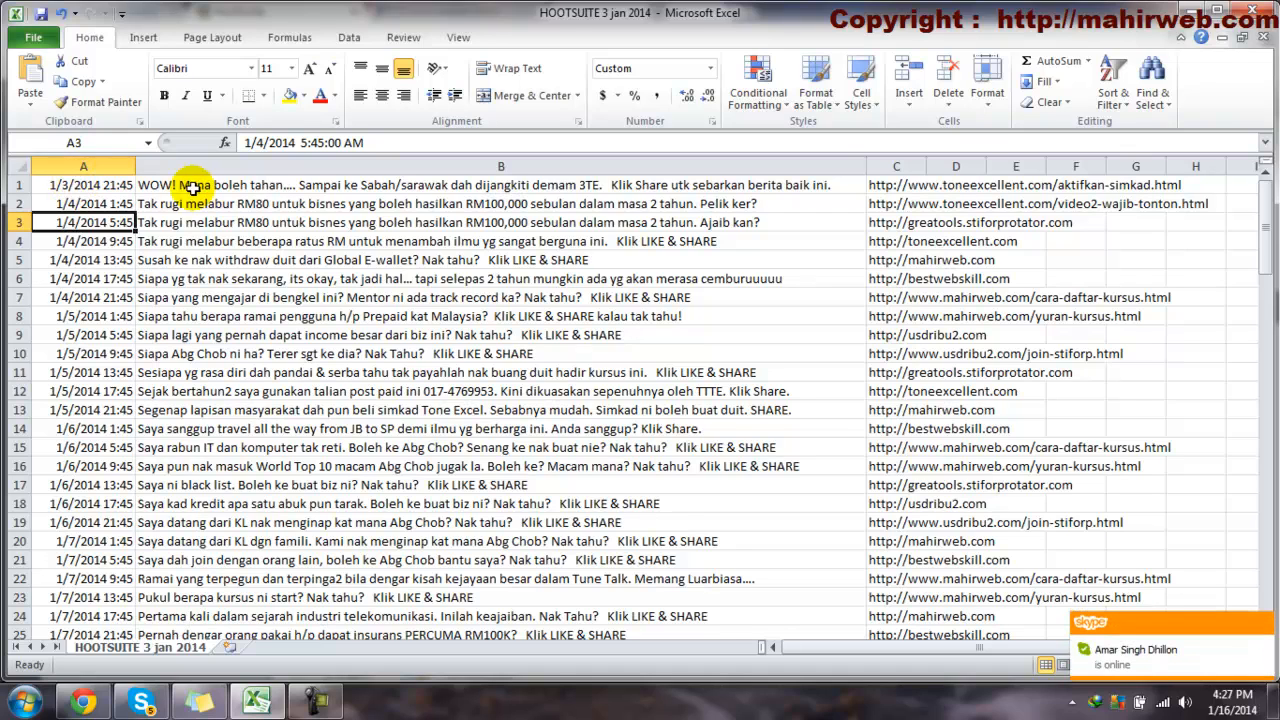
click(238, 185)
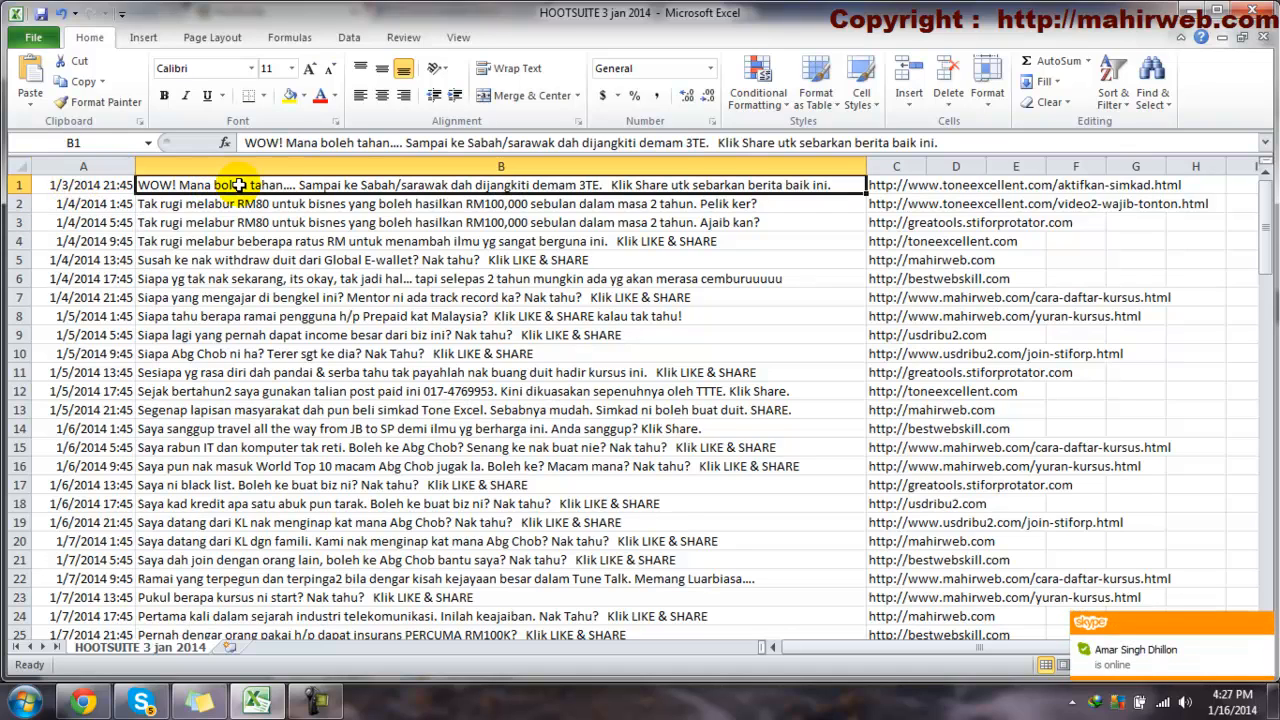
click(952, 185)
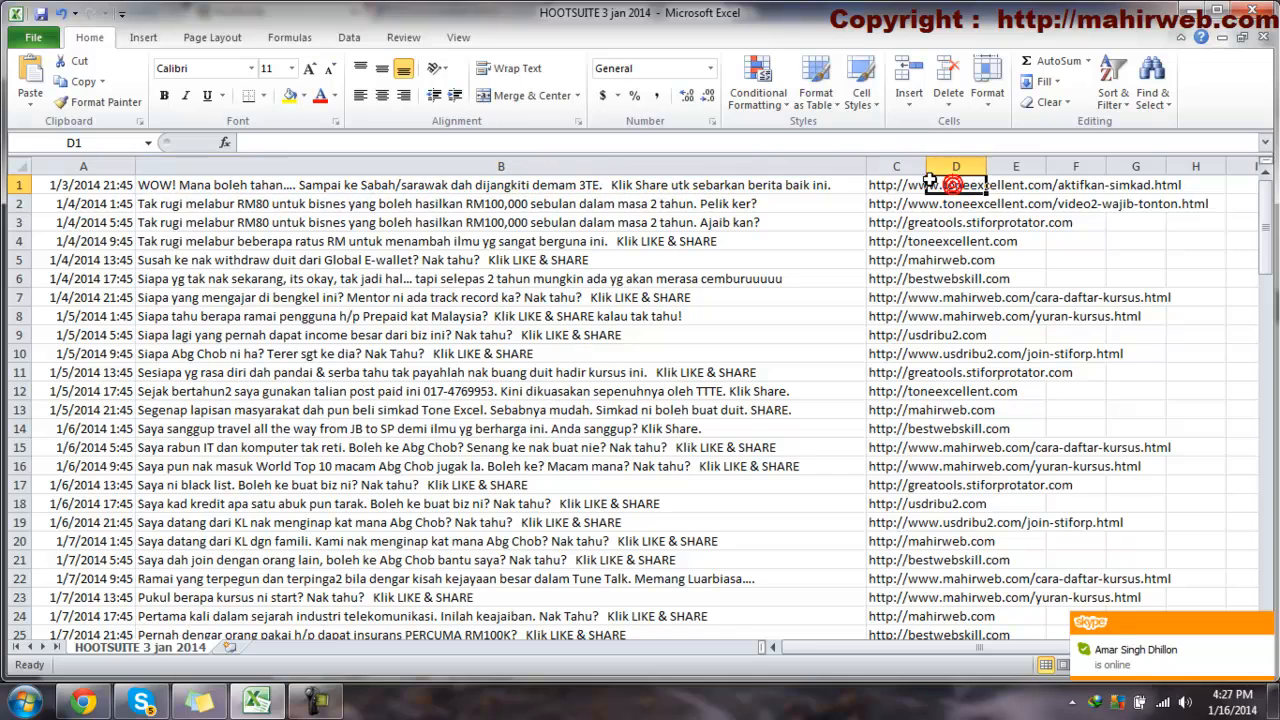
drag(927, 165, 1224, 165)
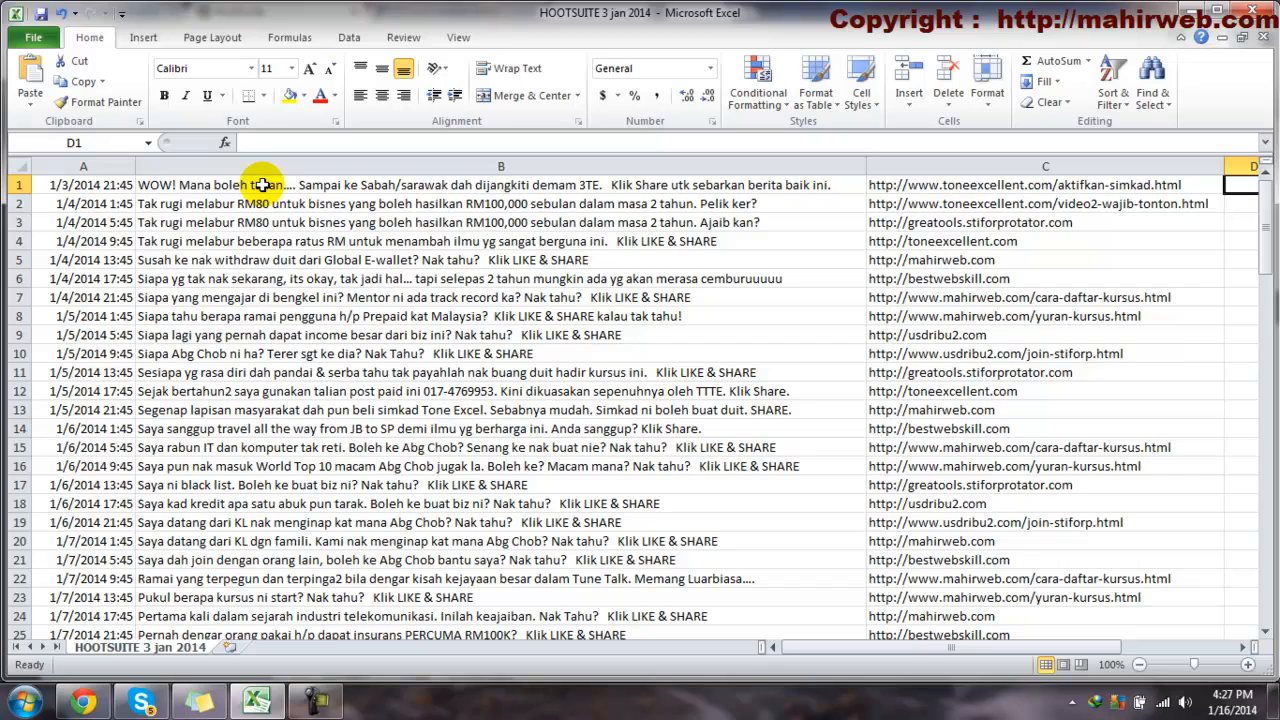
Step: Change the date in cell A1 to 1/16/2014, keeping the cell's time part
click(90, 185)
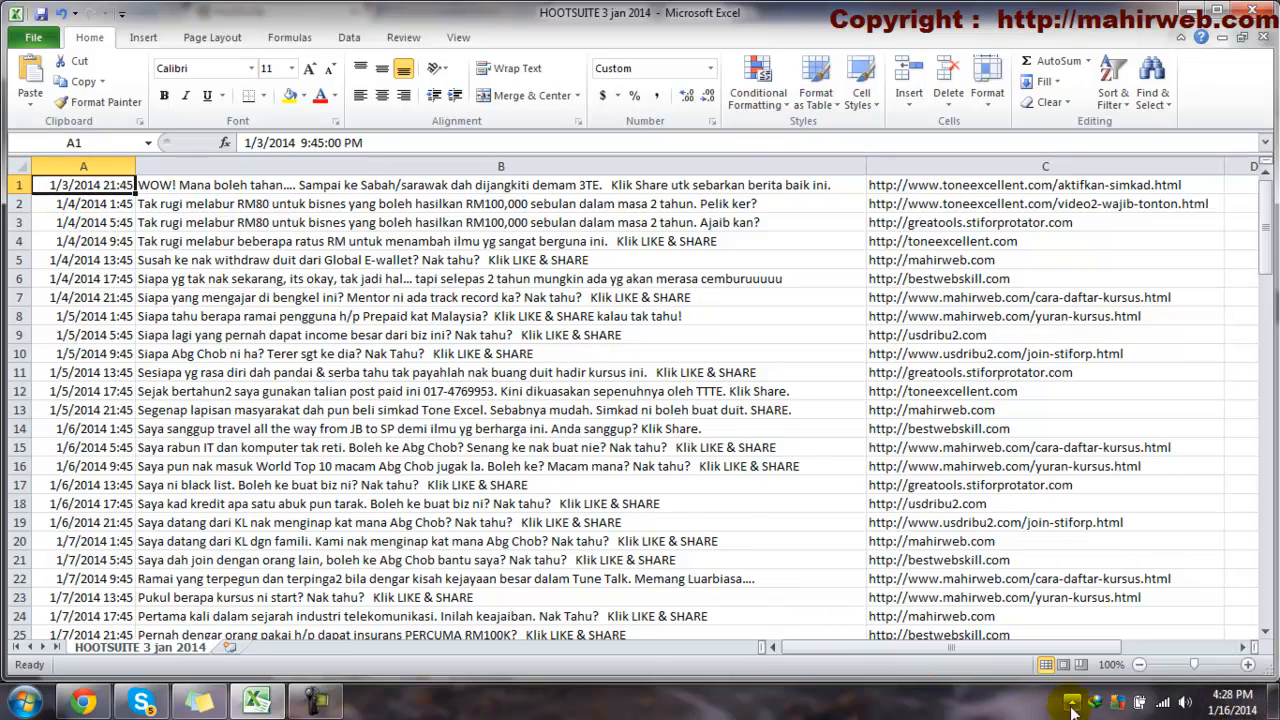
mouse_move(1232, 708)
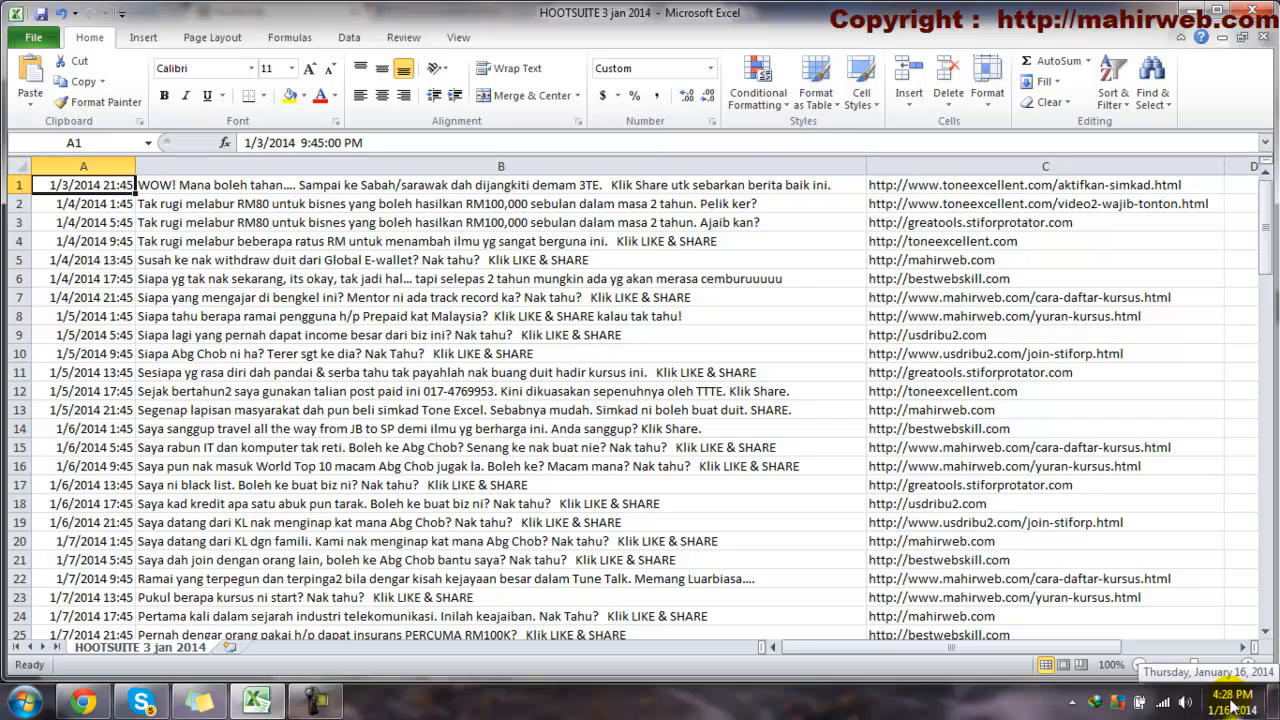
double_click(57, 187)
click(44, 186)
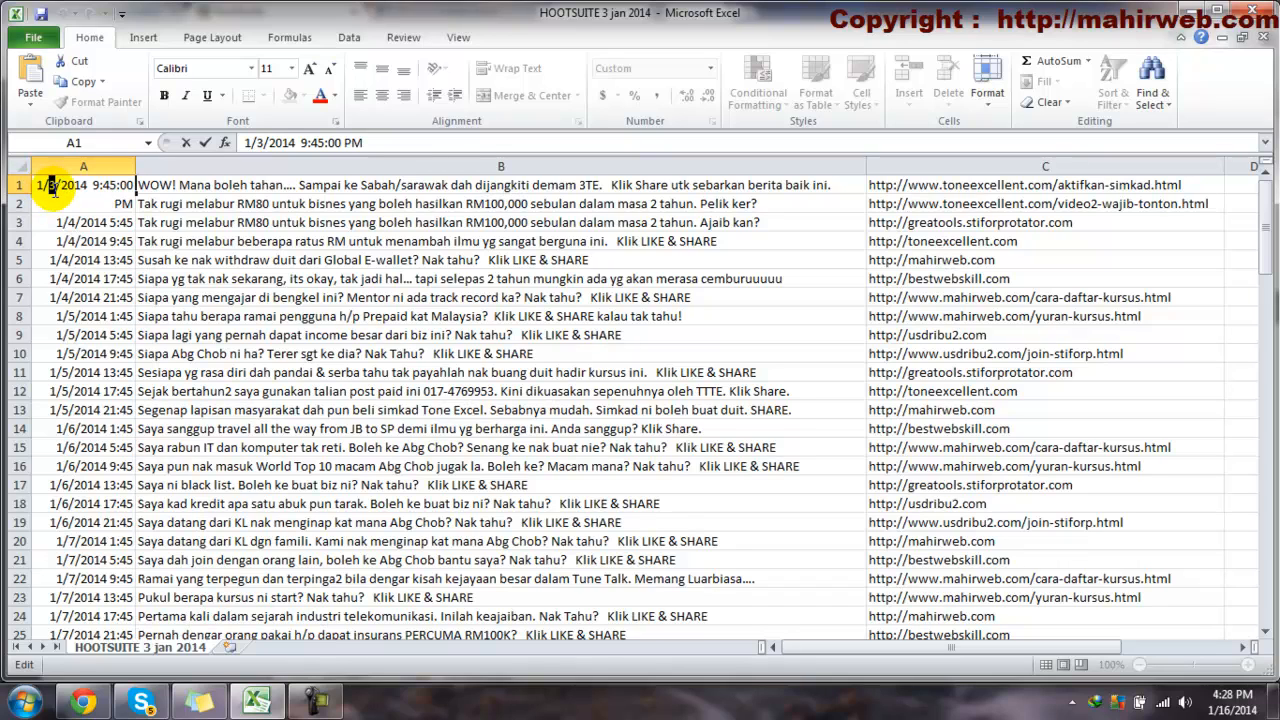
text(16)
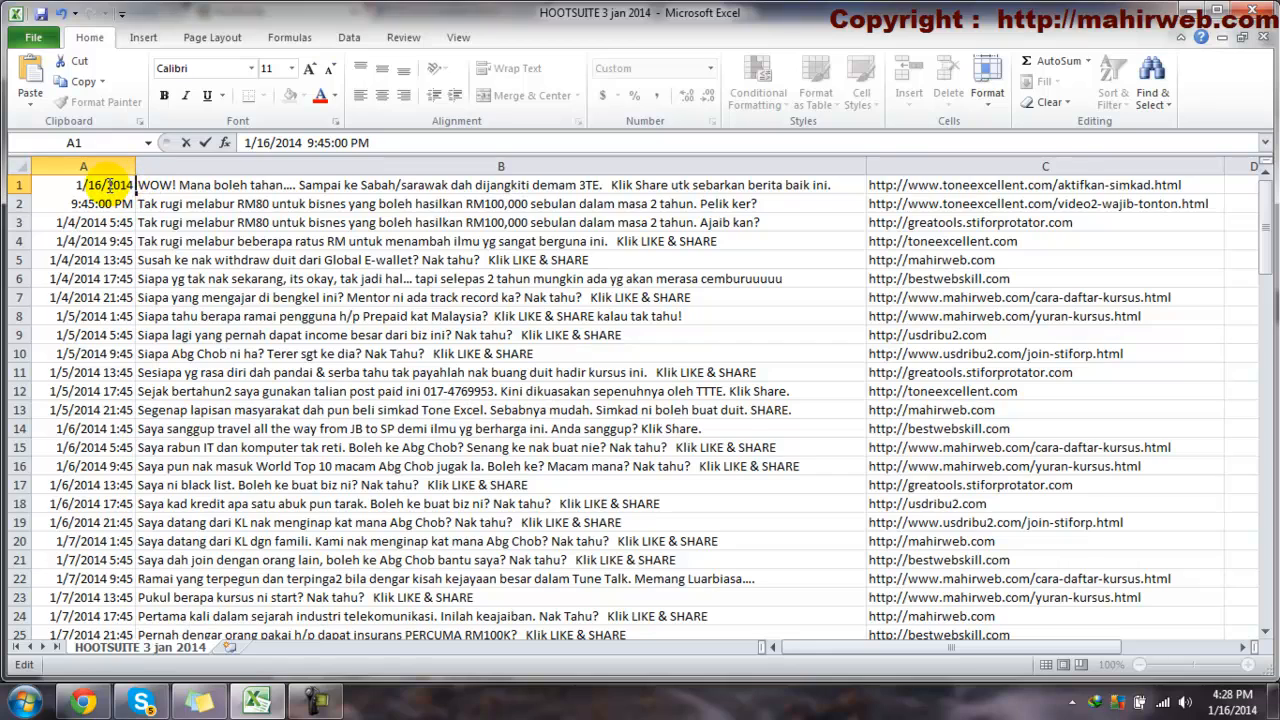
click(100, 223)
Step: Set the time in cell A1 to 5:00:00 PM
double_click(92, 185)
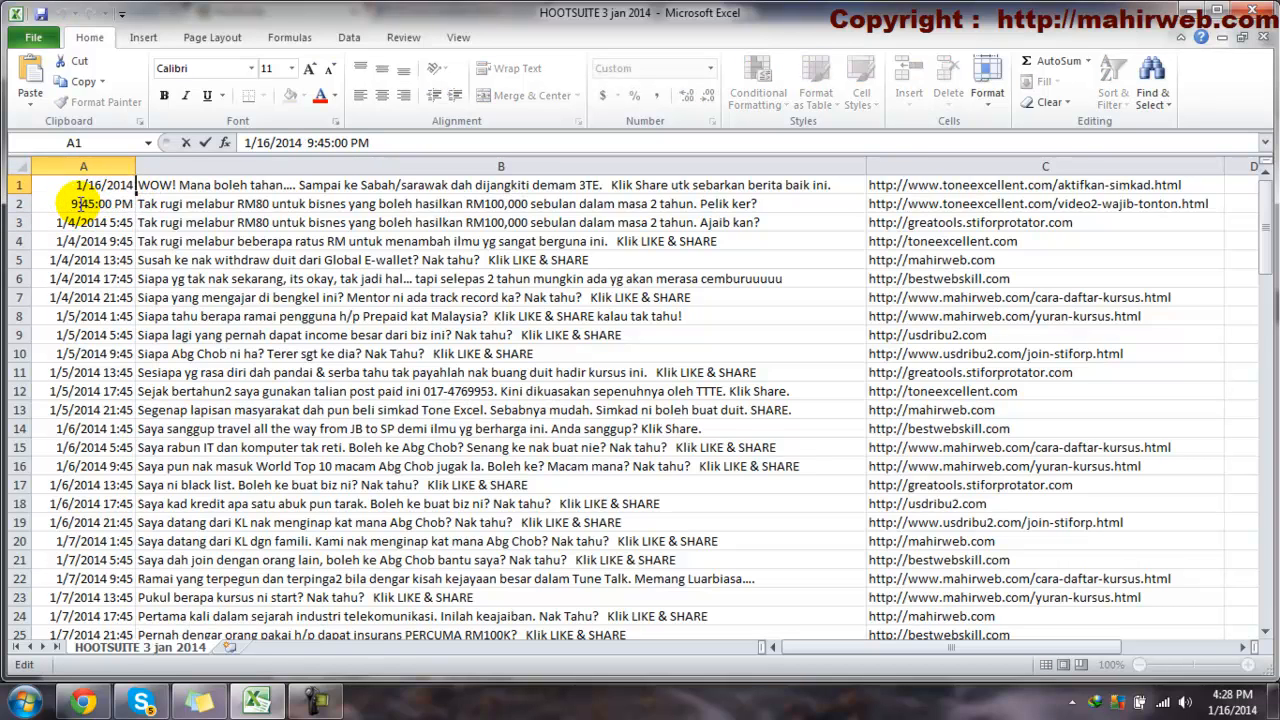
drag(80, 204, 72, 204)
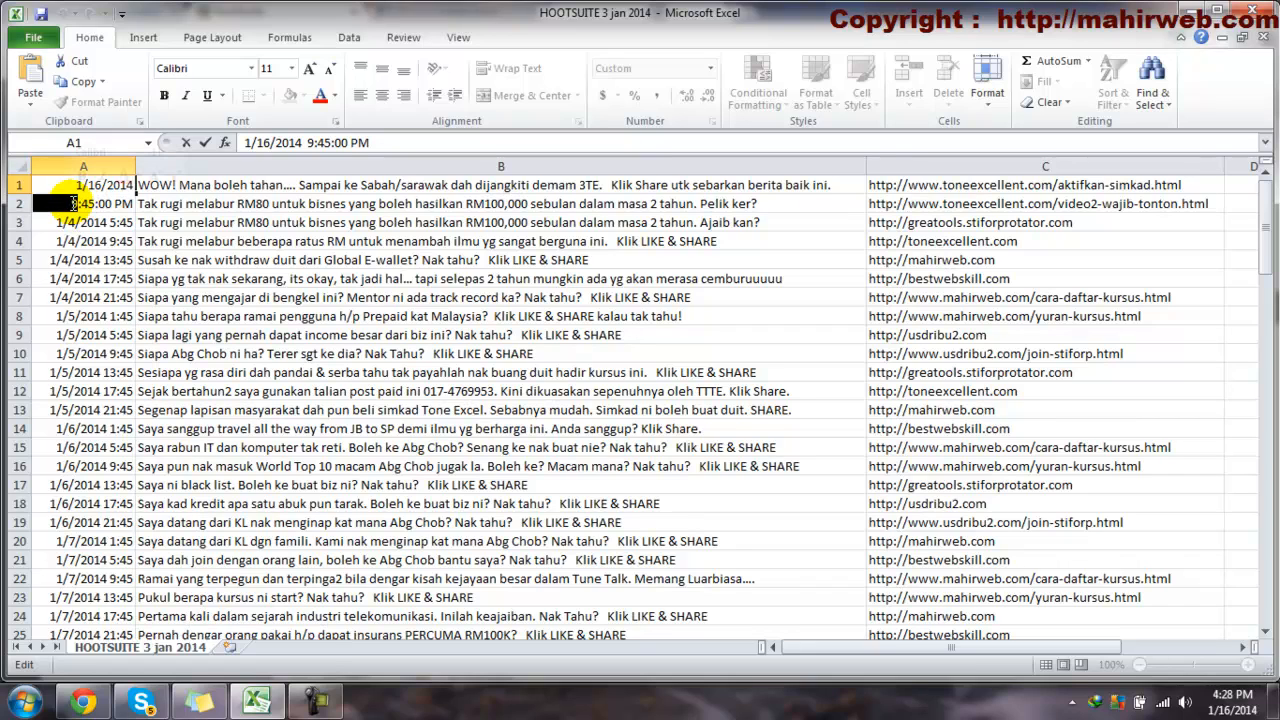
text(5)
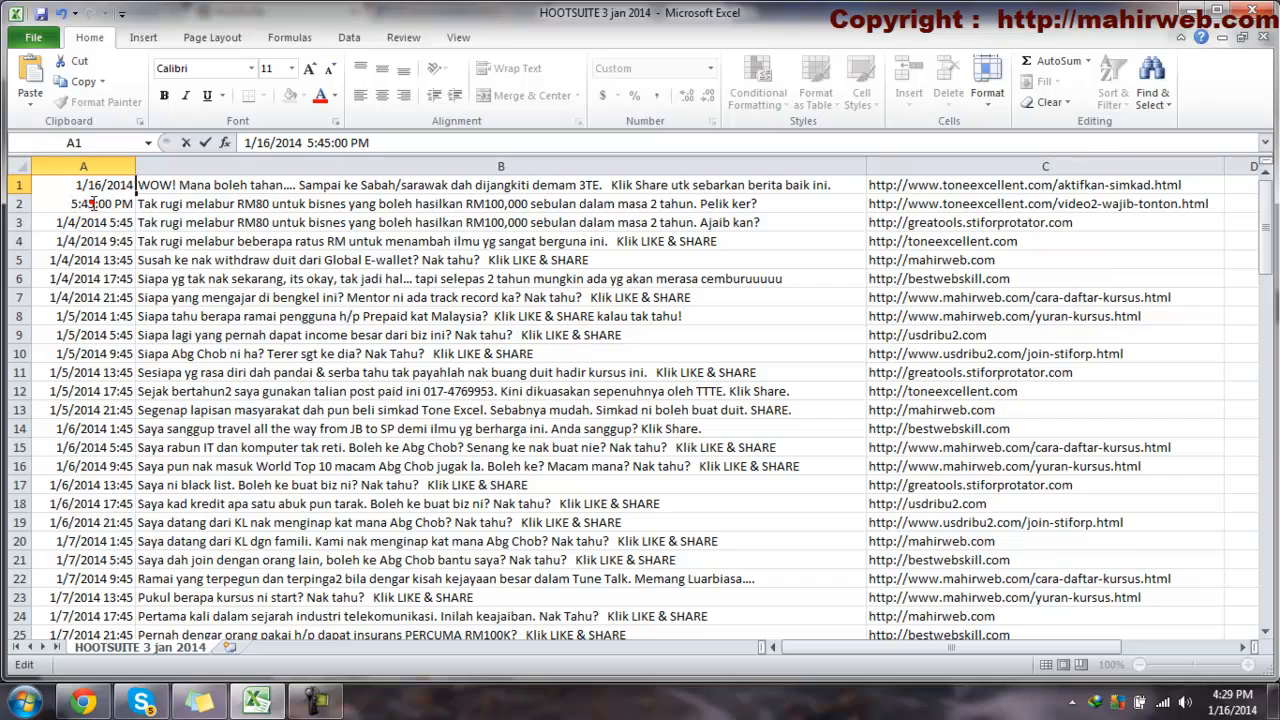
key(BackSpace)
key(BackSpace)
text(00)
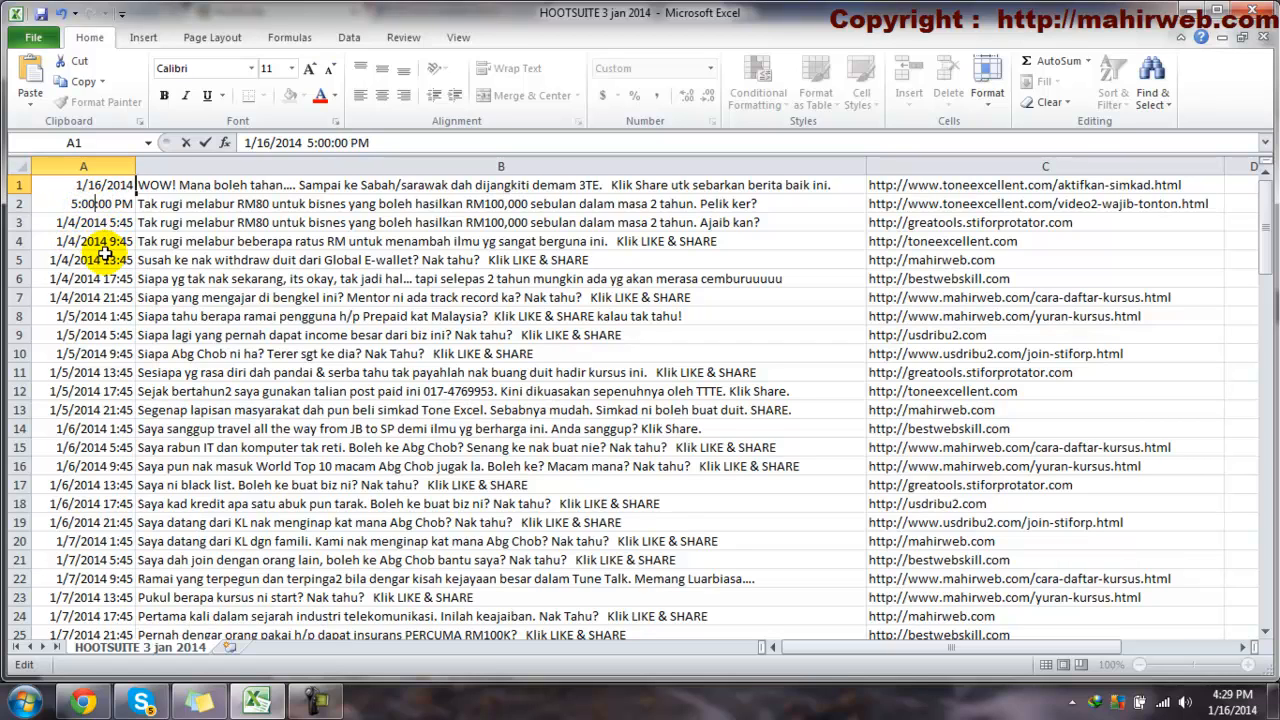
click(105, 256)
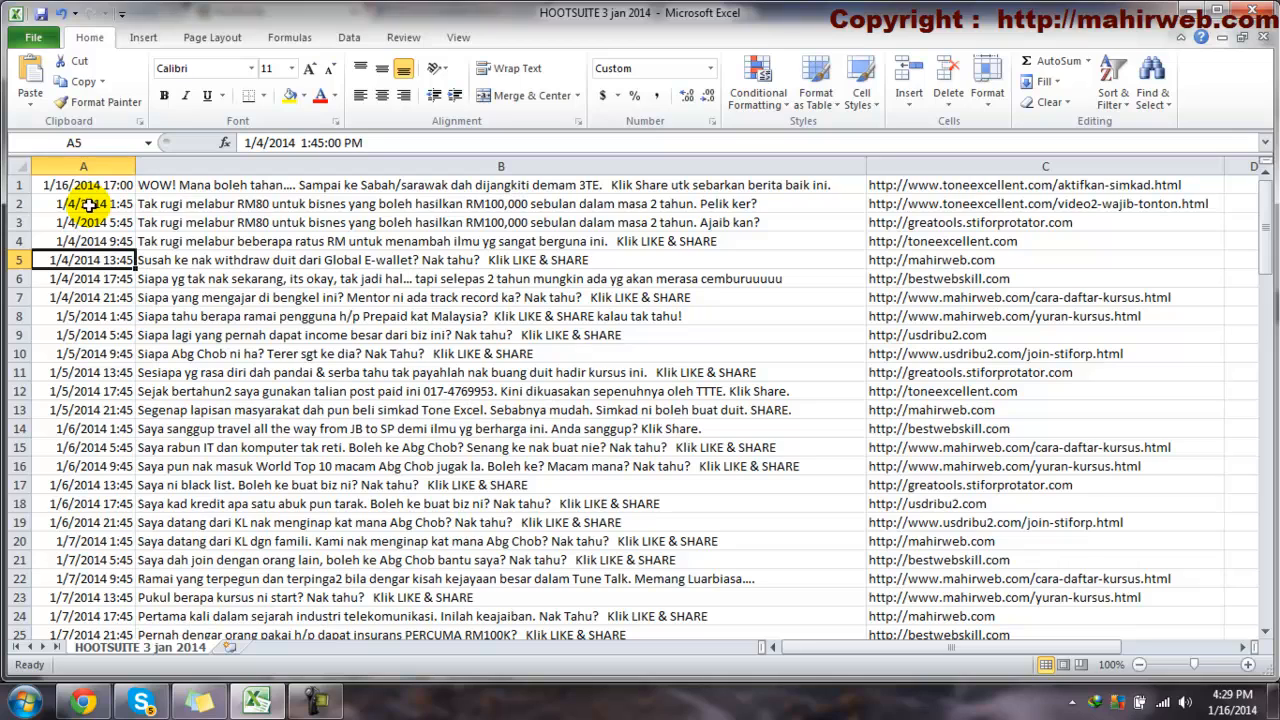
Step: Change the date in cell A2 to 1/16/2014
double_click(110, 185)
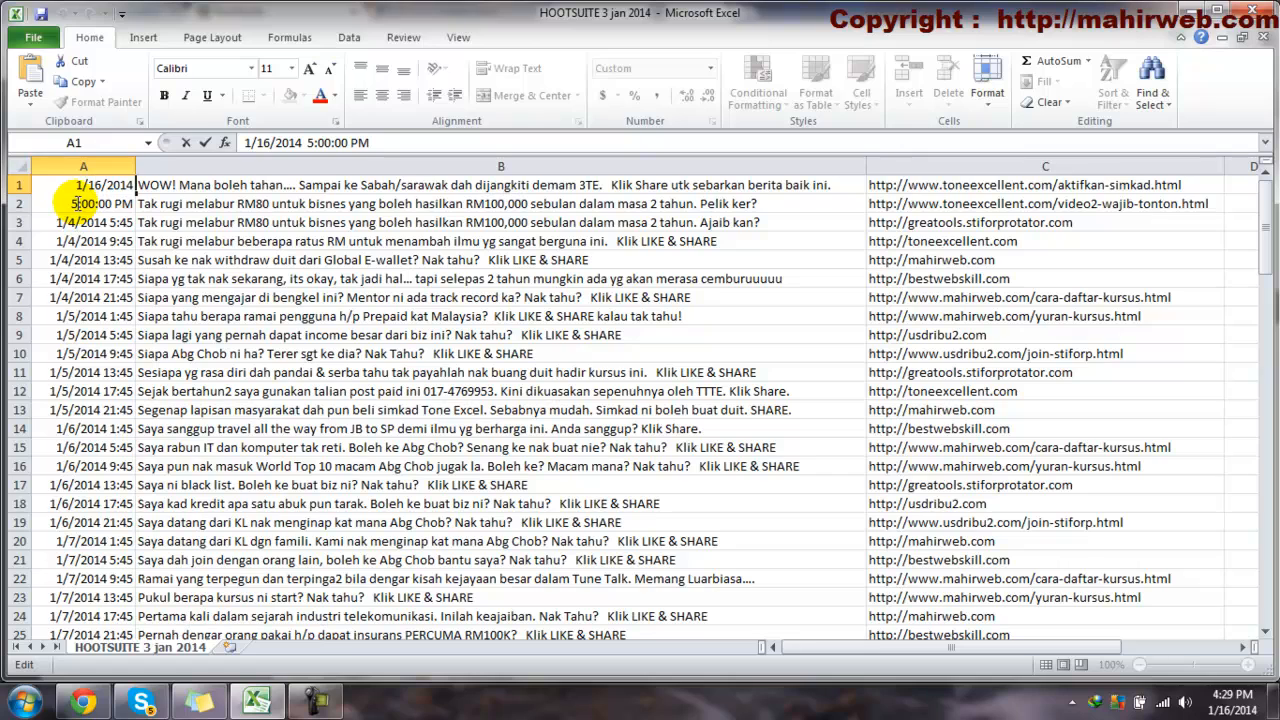
click(70, 238)
double_click(68, 205)
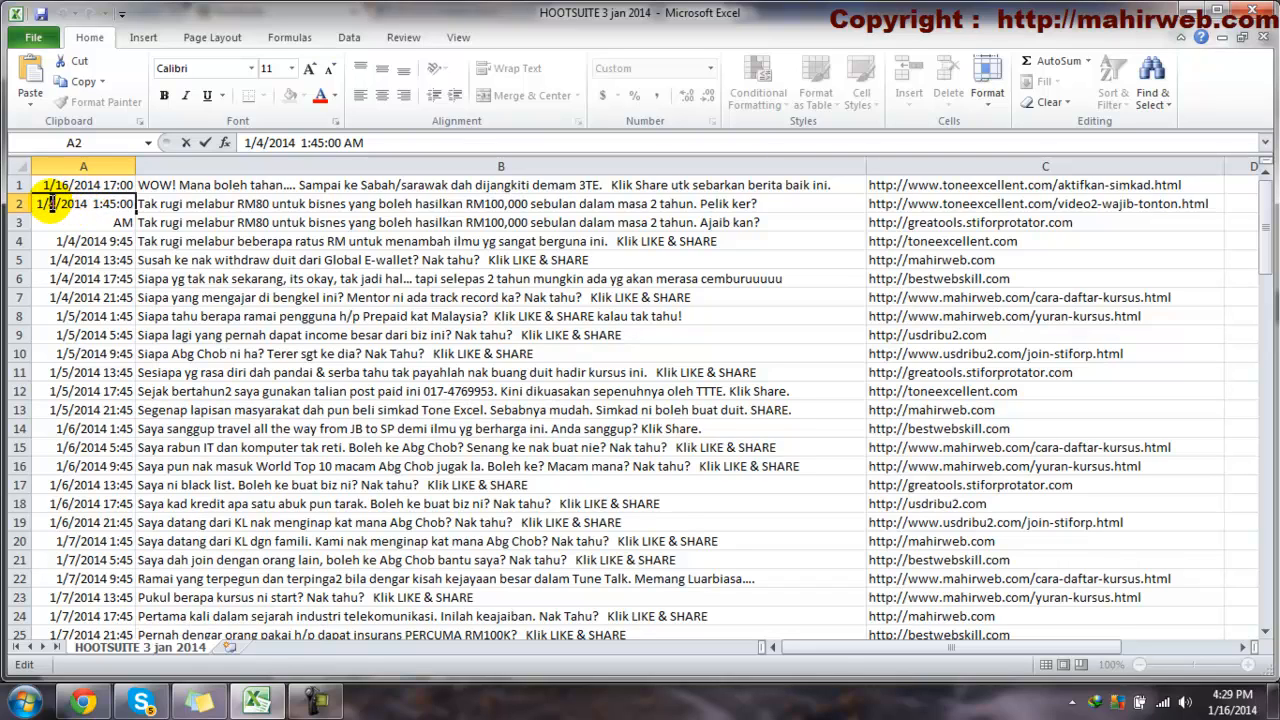
text(6)
click(50, 203)
text(1)
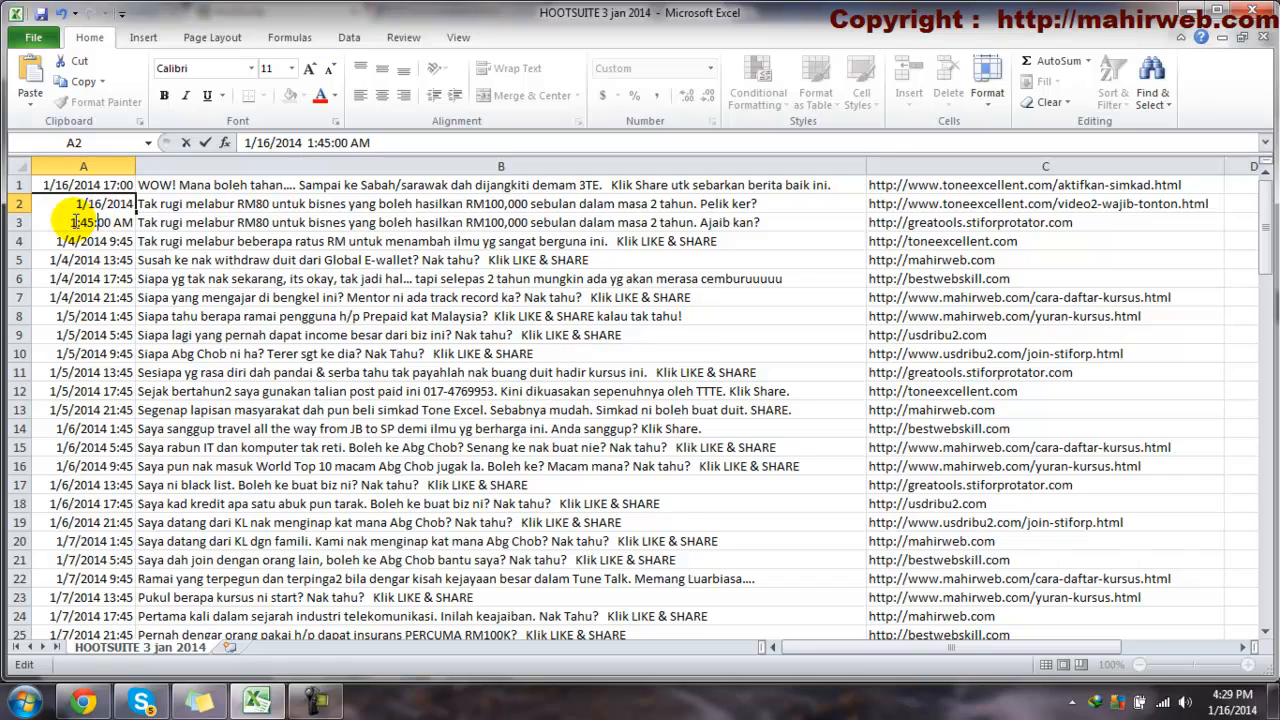
Step: Set the time in cell A2 to 8:00:00 PM
drag(77, 222, 70, 222)
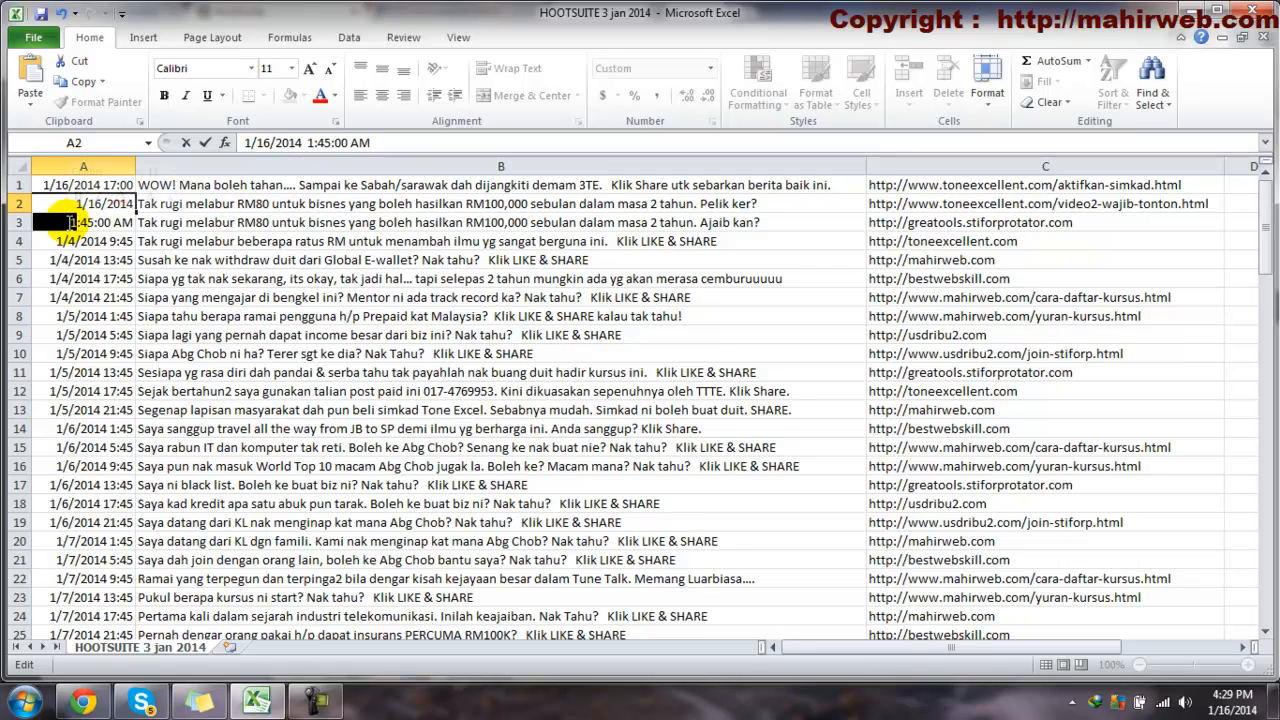
text(8)
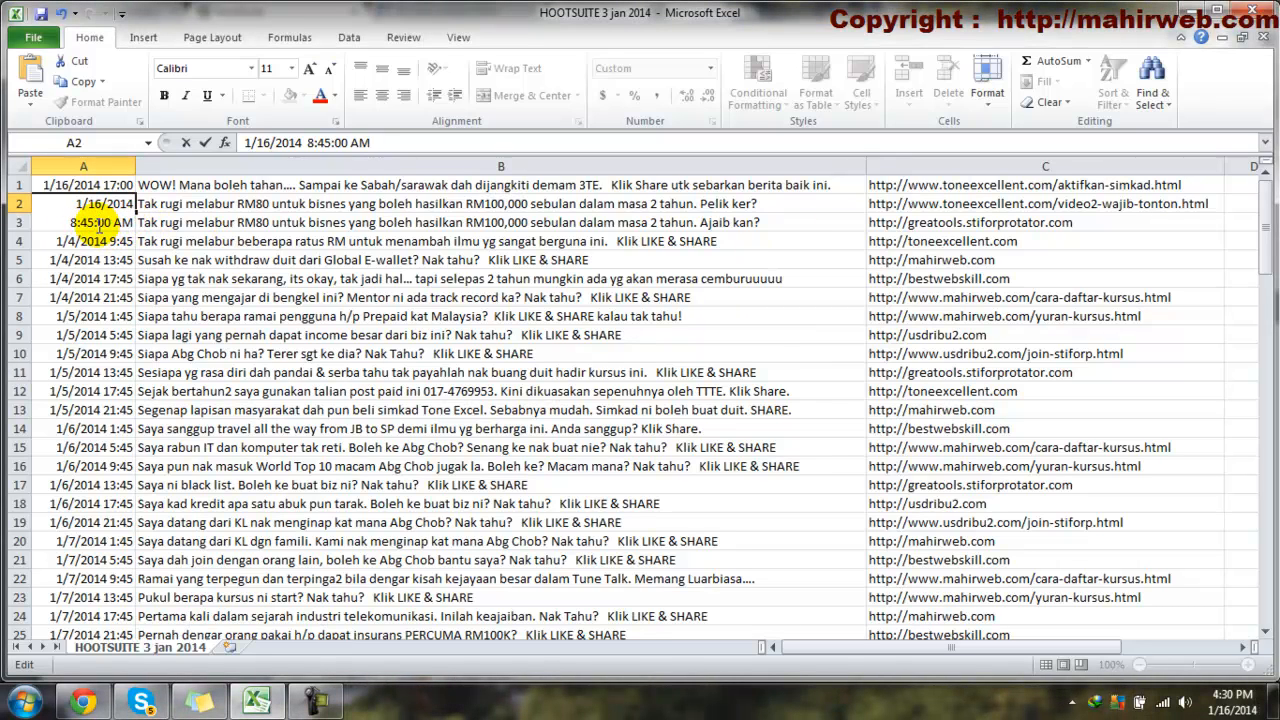
key(BackSpace)
key(BackSpace)
text(00)
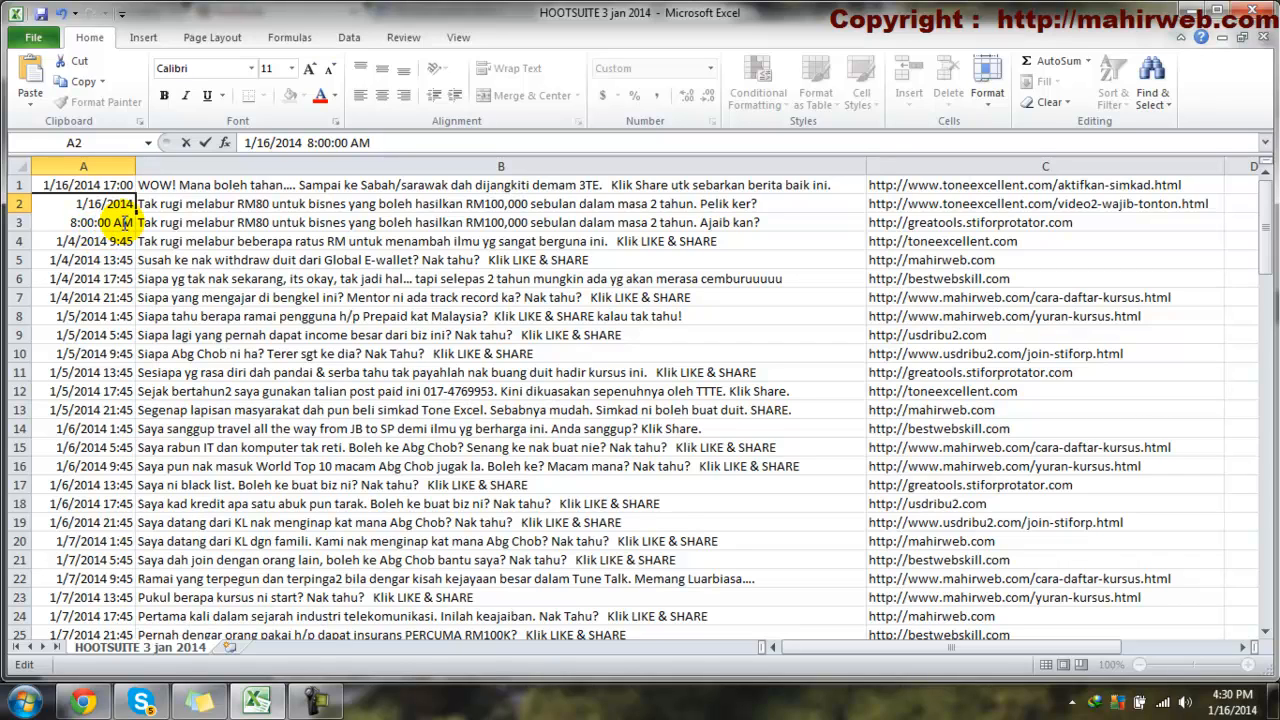
click(123, 222)
key(BackSpace)
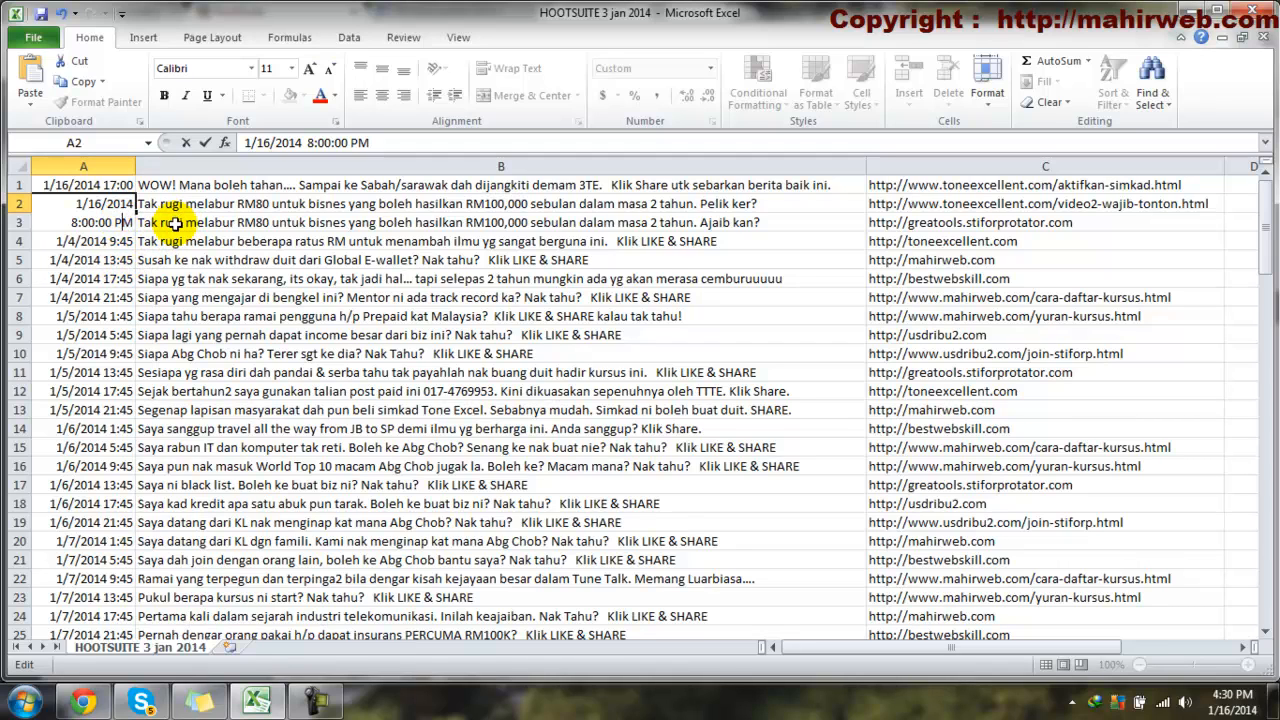
click(72, 279)
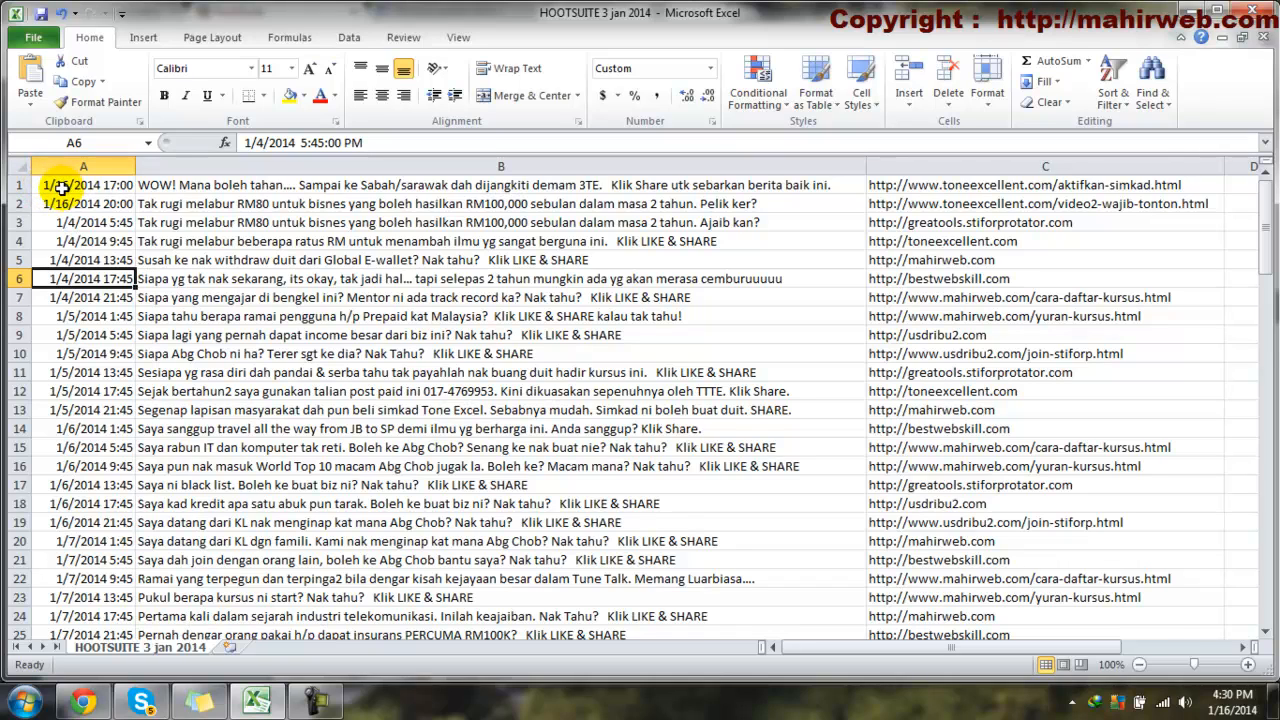
Step: Fill the date-time series from cells A1:A2 down column A to the last message in row 112
click(116, 187)
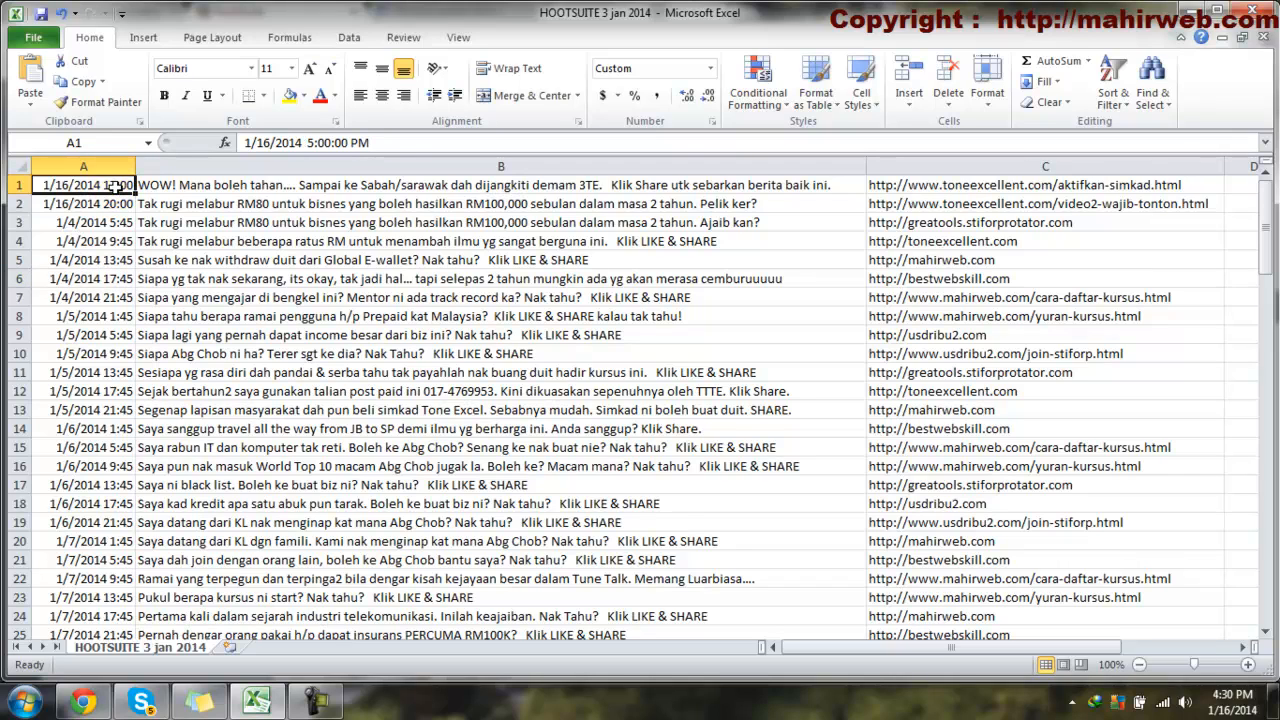
drag(116, 187, 117, 198)
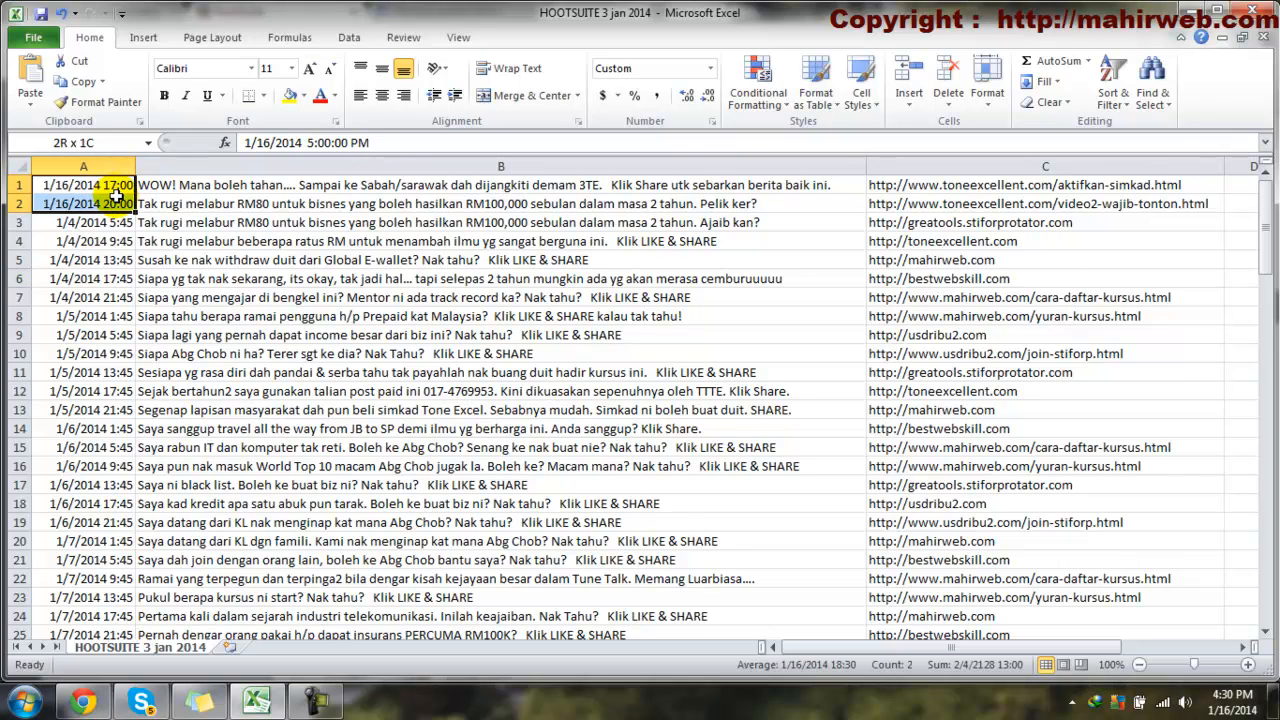
click(104, 241)
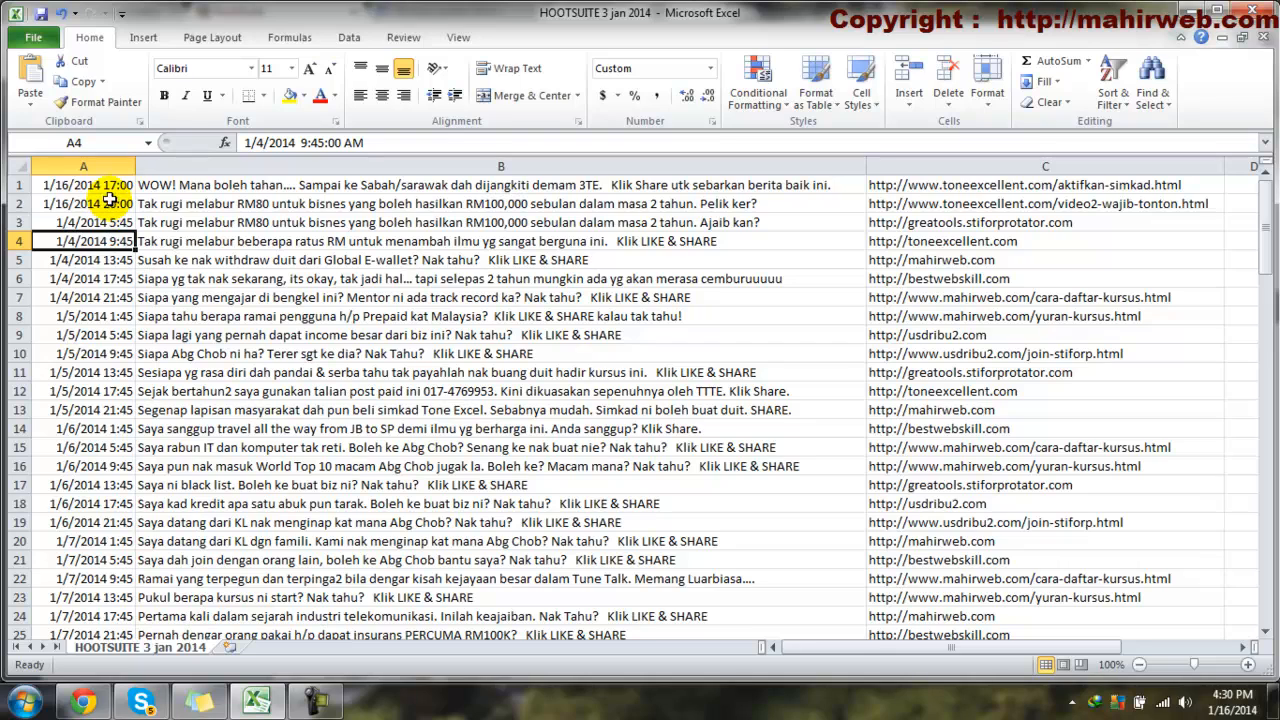
drag(112, 185, 115, 201)
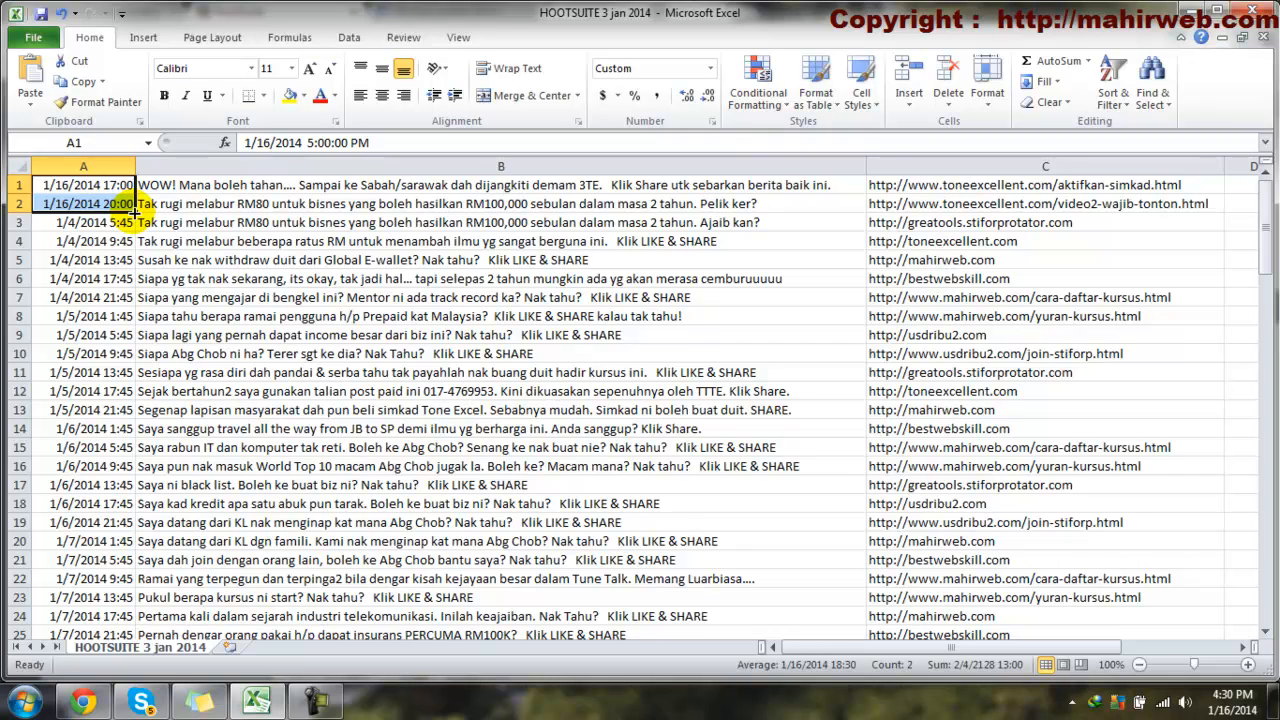
drag(133, 211, 117, 522)
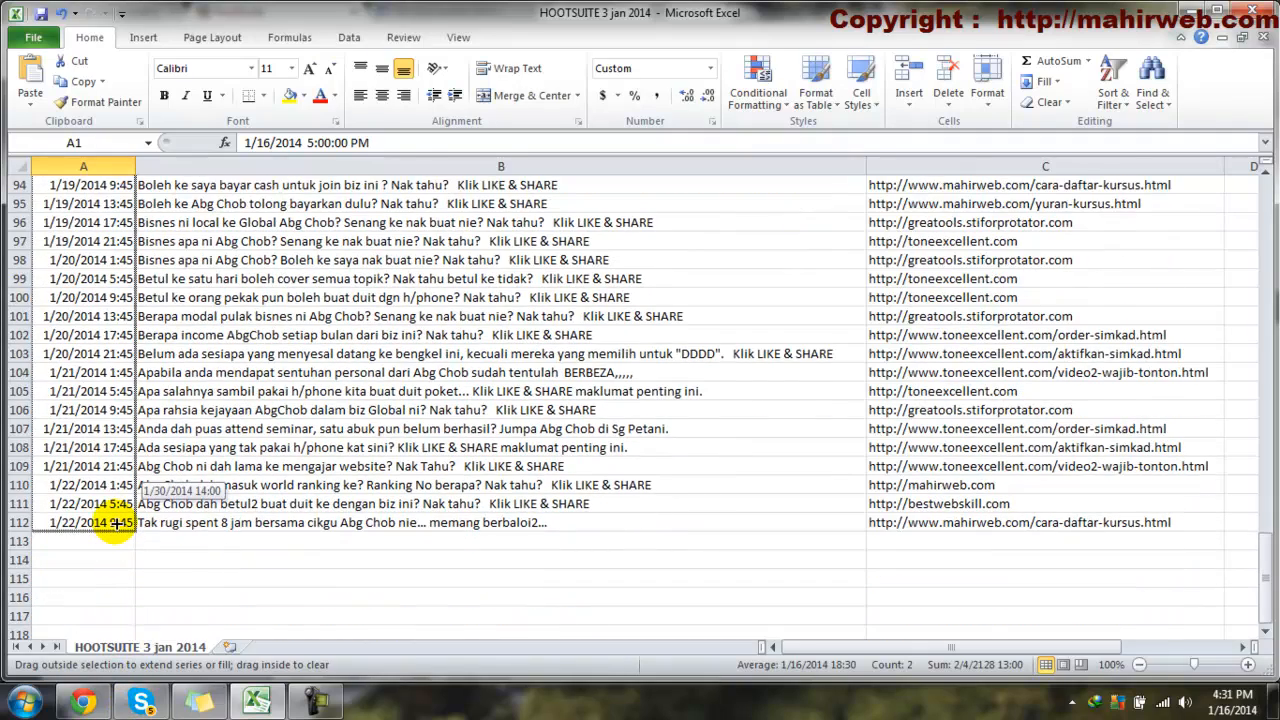
drag(117, 522, 117, 522)
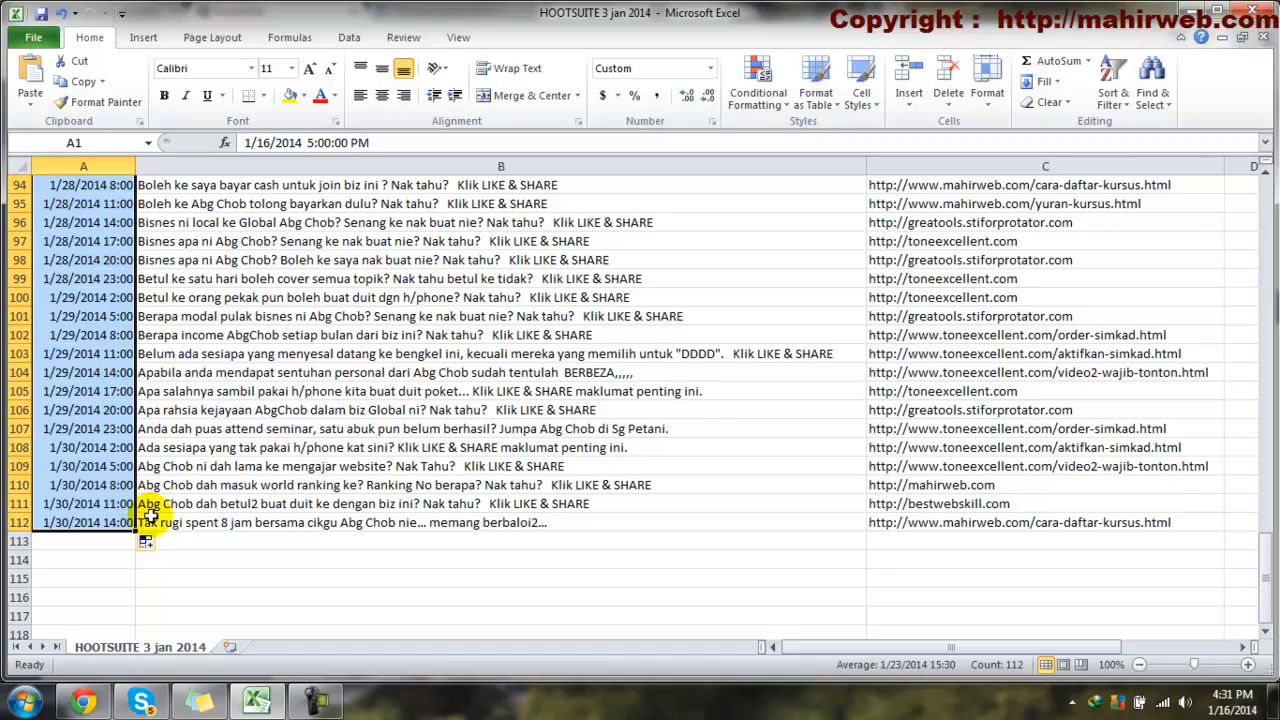
scroll(200, 398, up, 20)
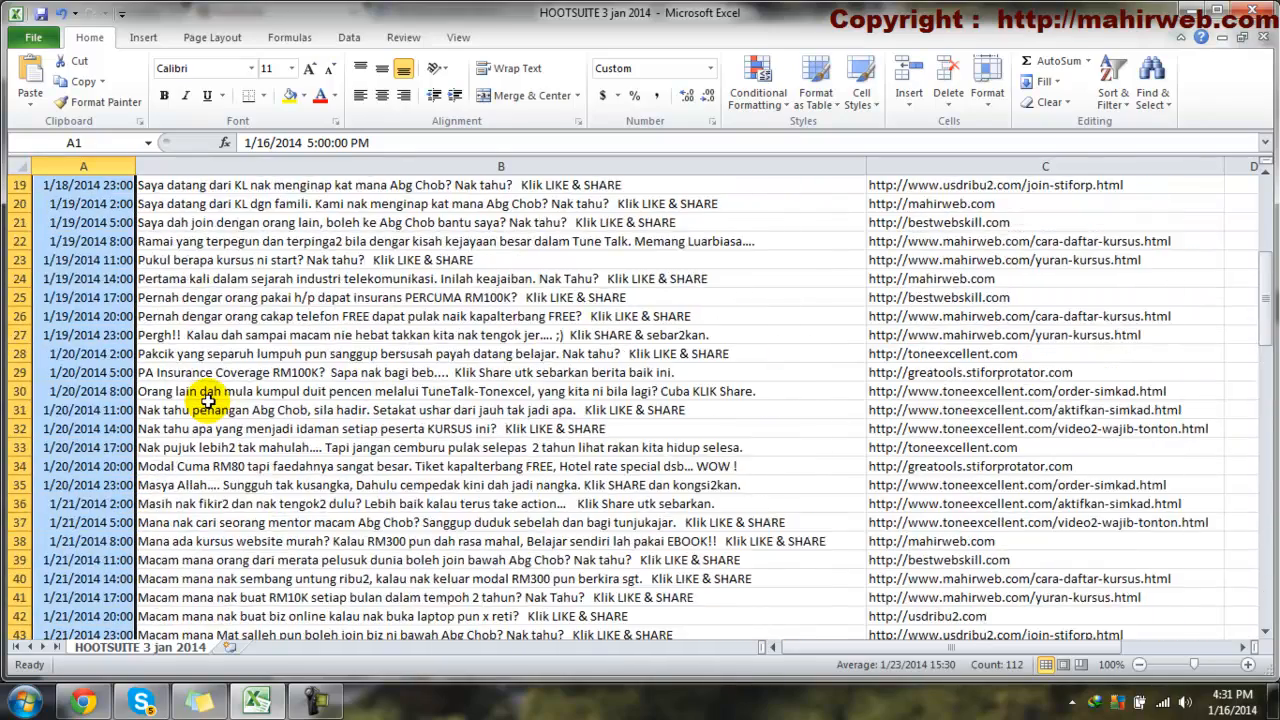
scroll(207, 398, up, 1)
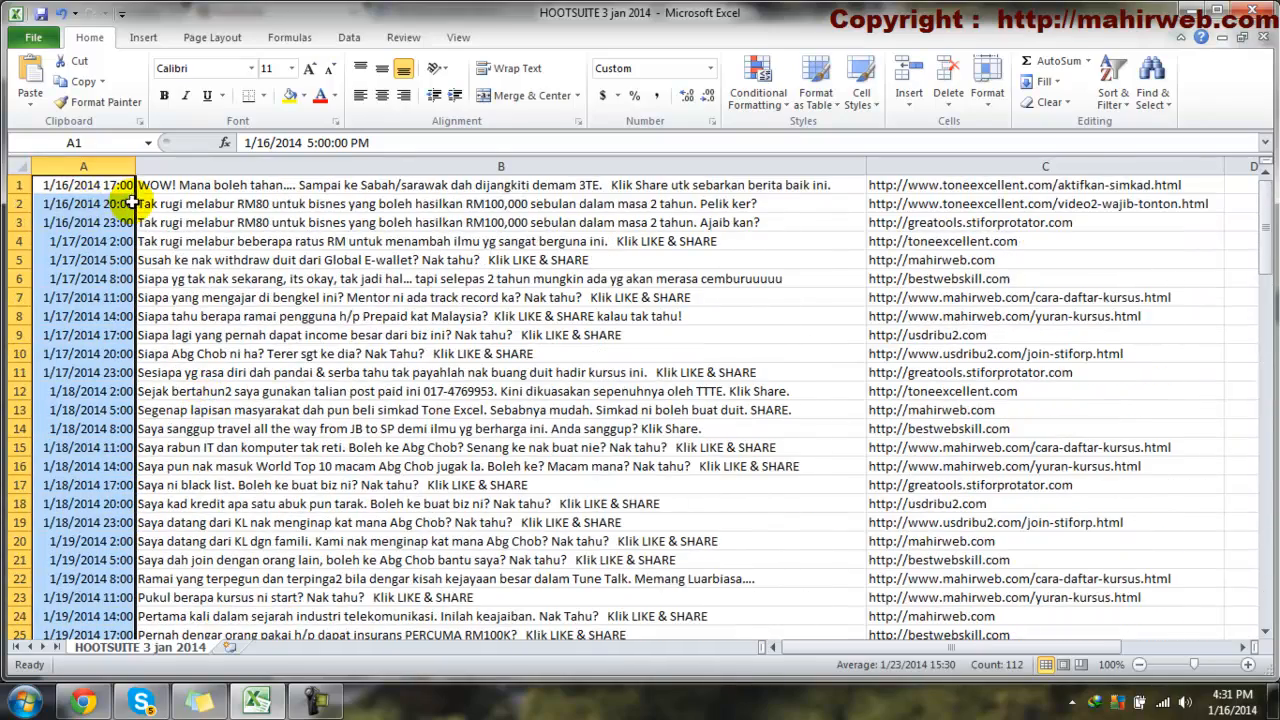
click(103, 204)
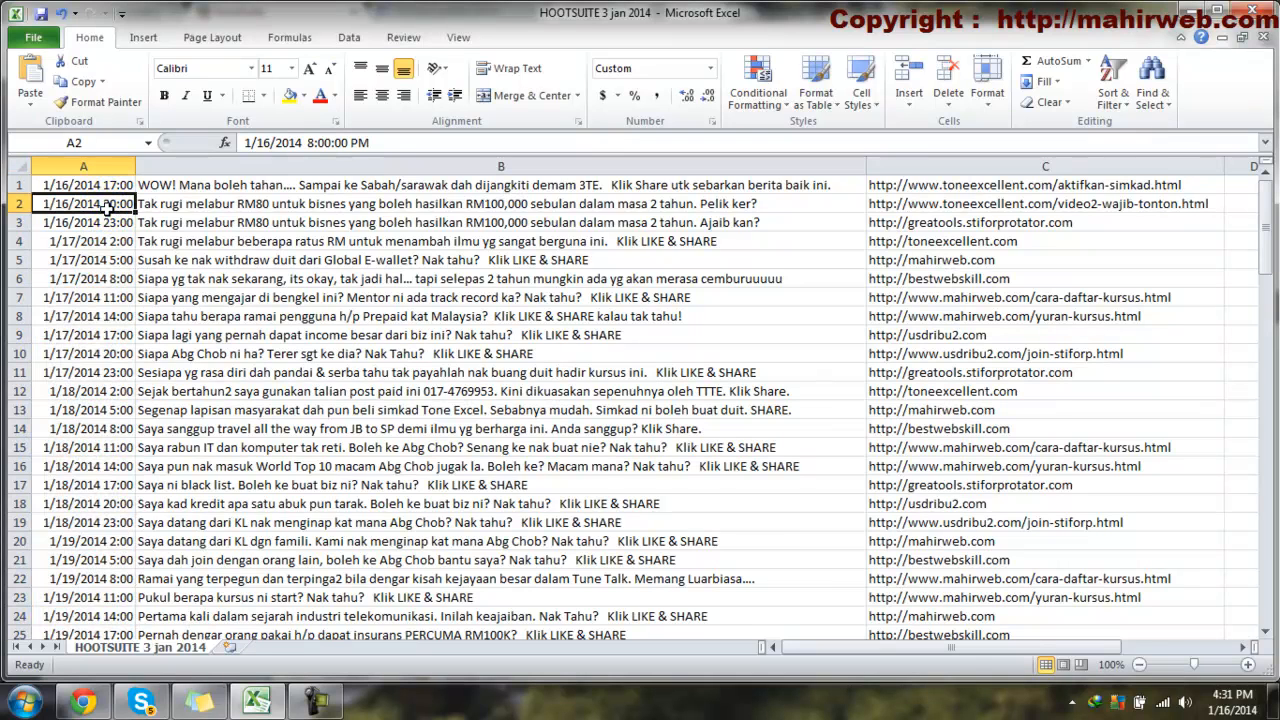
click(94, 185)
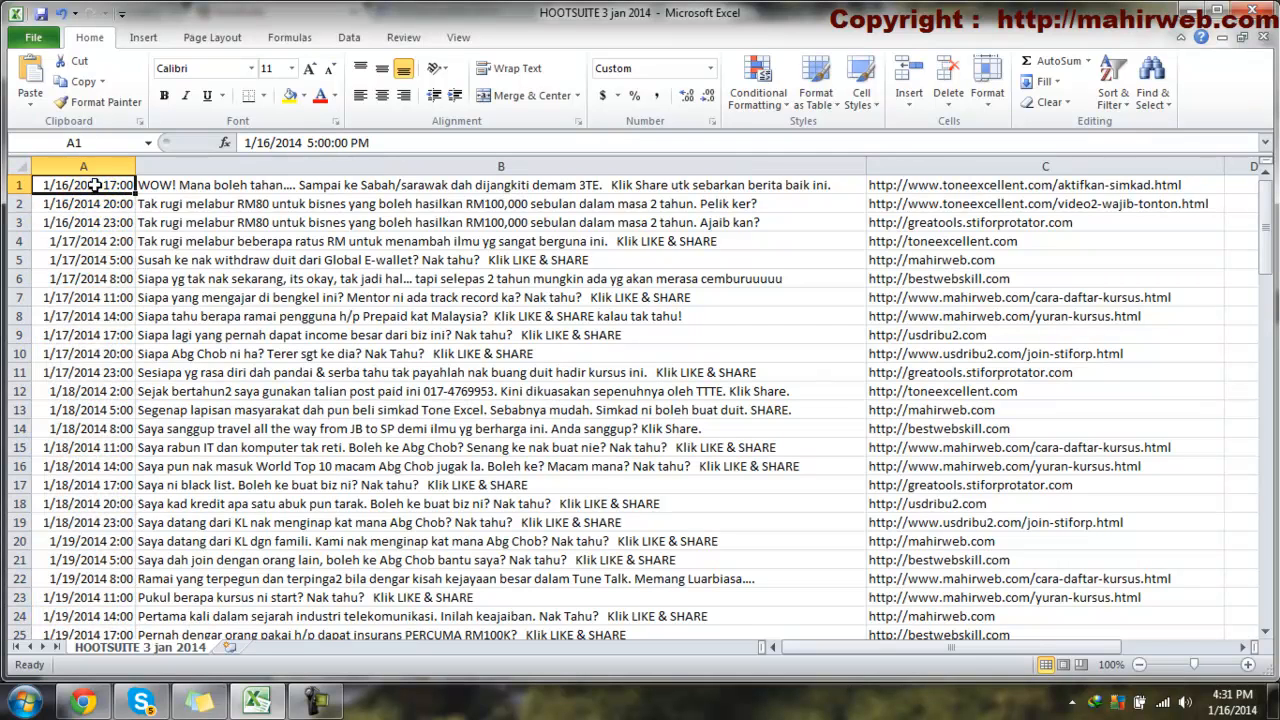
Step: Start saving the workbook as a new CSV (Comma delimited) file named HOOTSUITE 16 jan2014
click(33, 40)
click(54, 92)
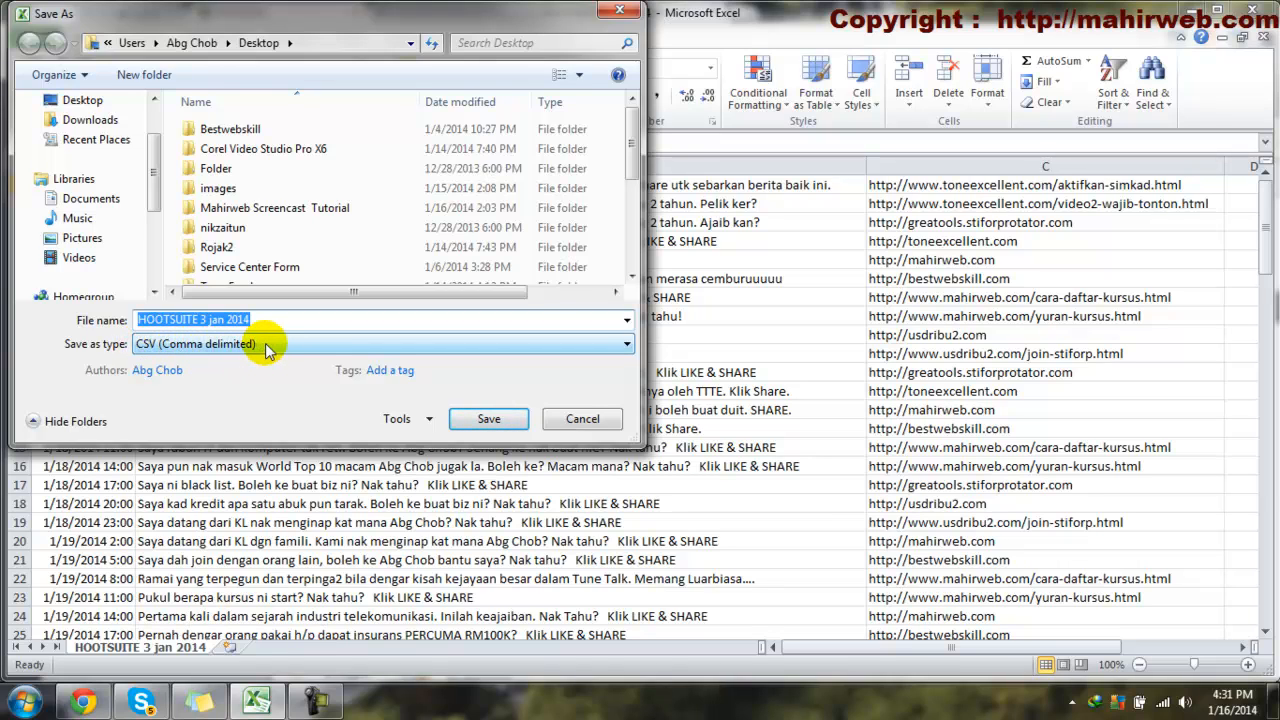
click(212, 320)
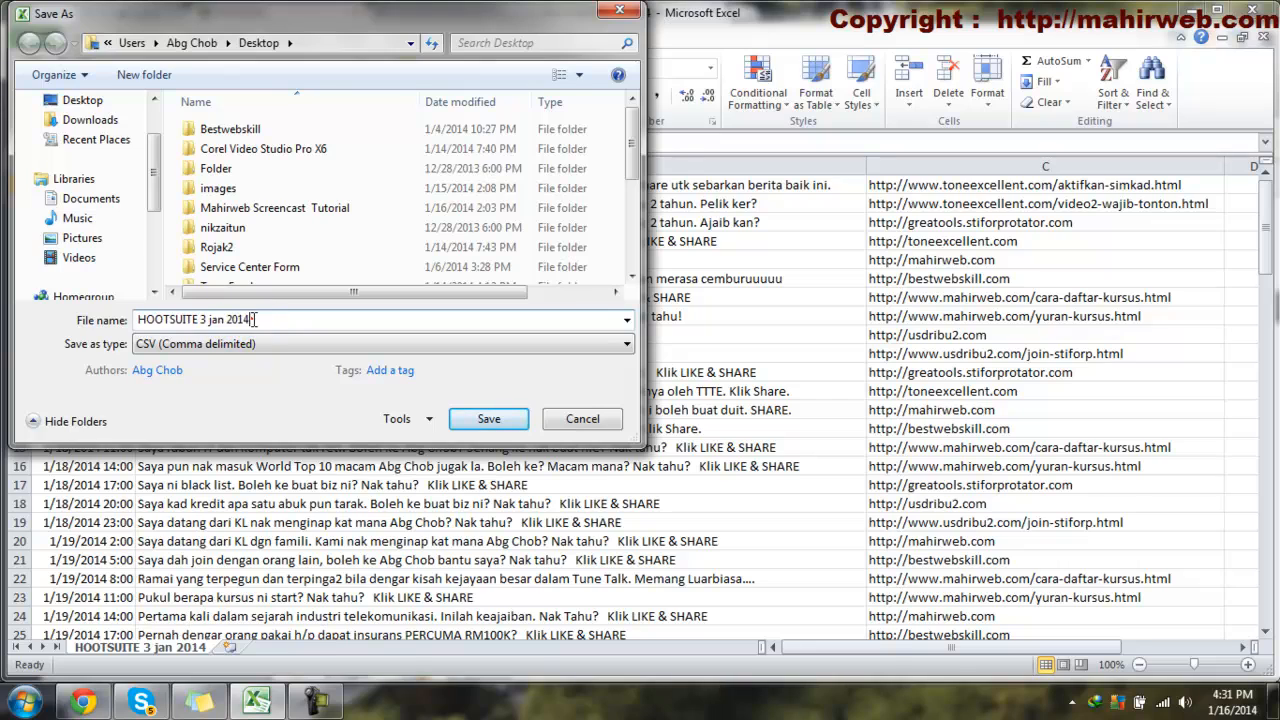
double_click(203, 320)
text(1)
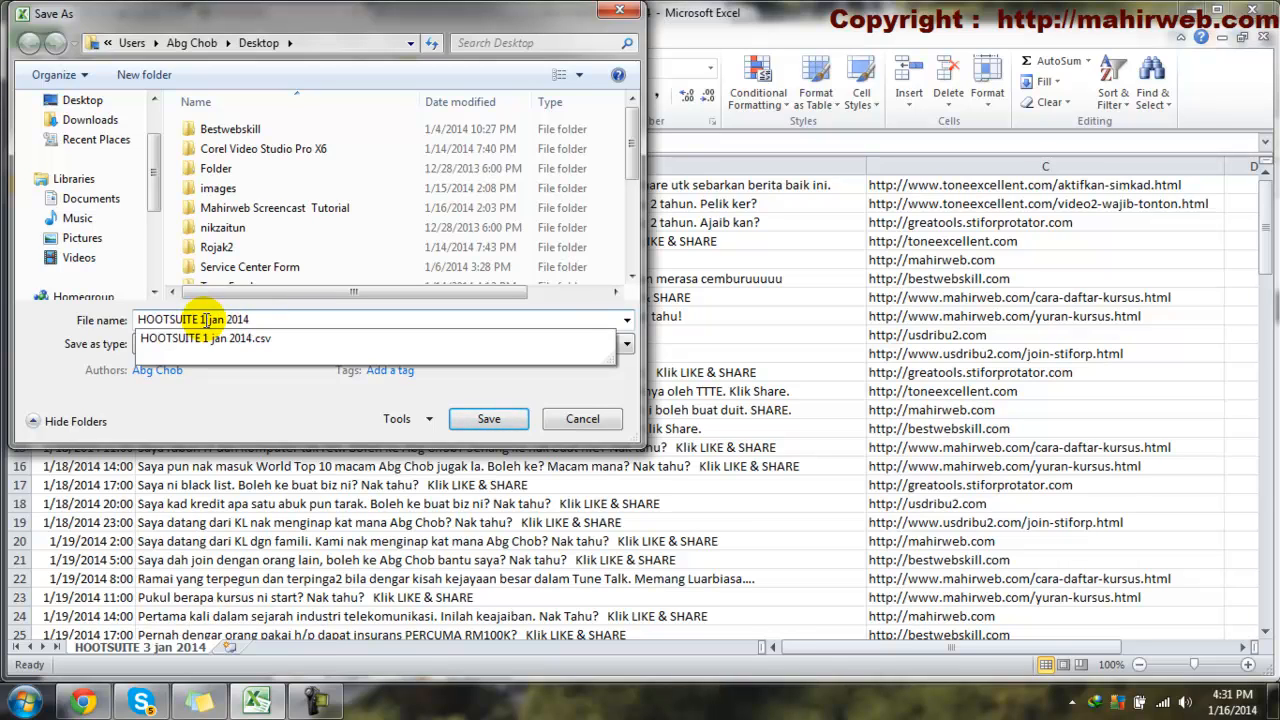
text(6)
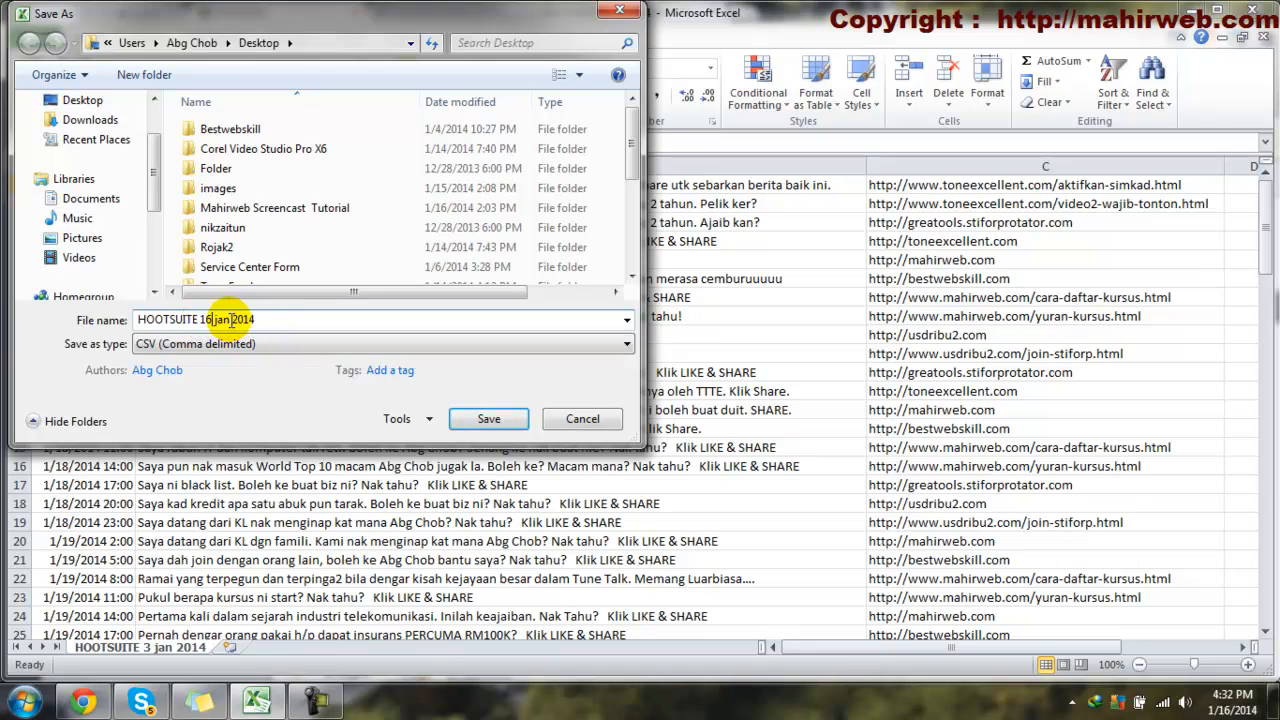
click(230, 319)
key(BackSpace)
click(302, 318)
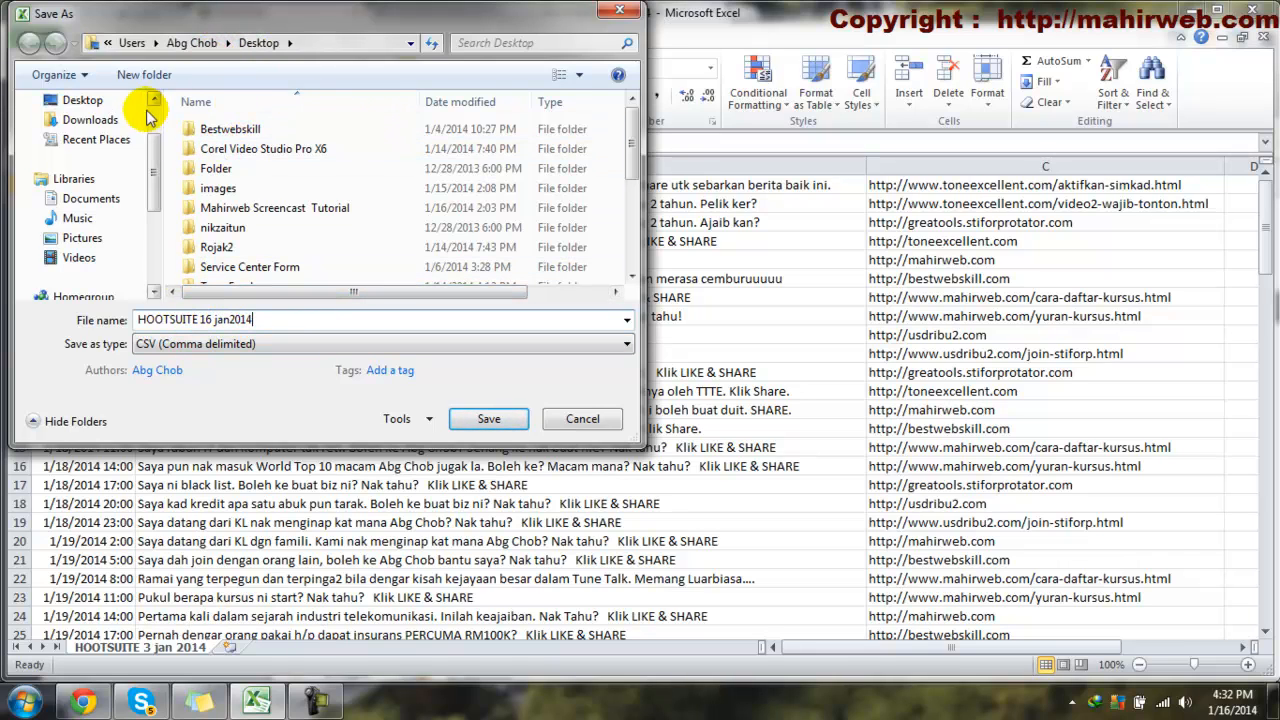
Step: Save the CSV file in the Tone Excel folder on the Desktop, keeping the CSV format
click(78, 102)
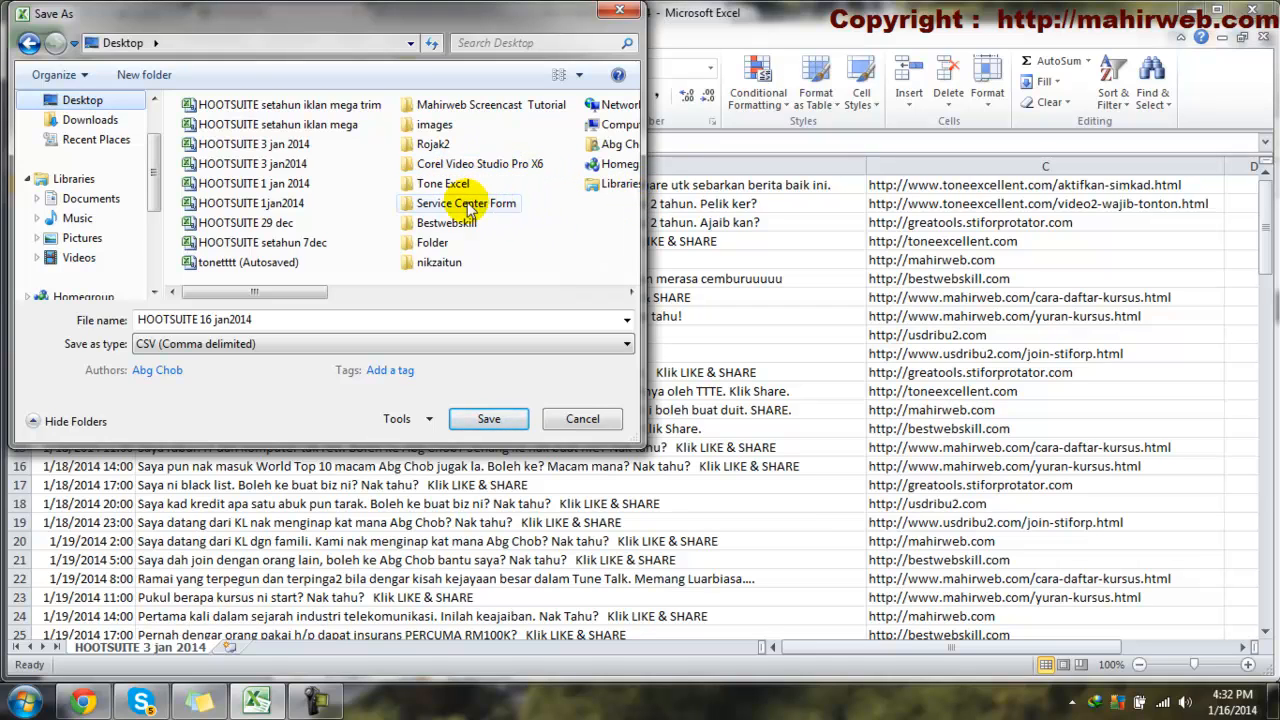
double_click(443, 183)
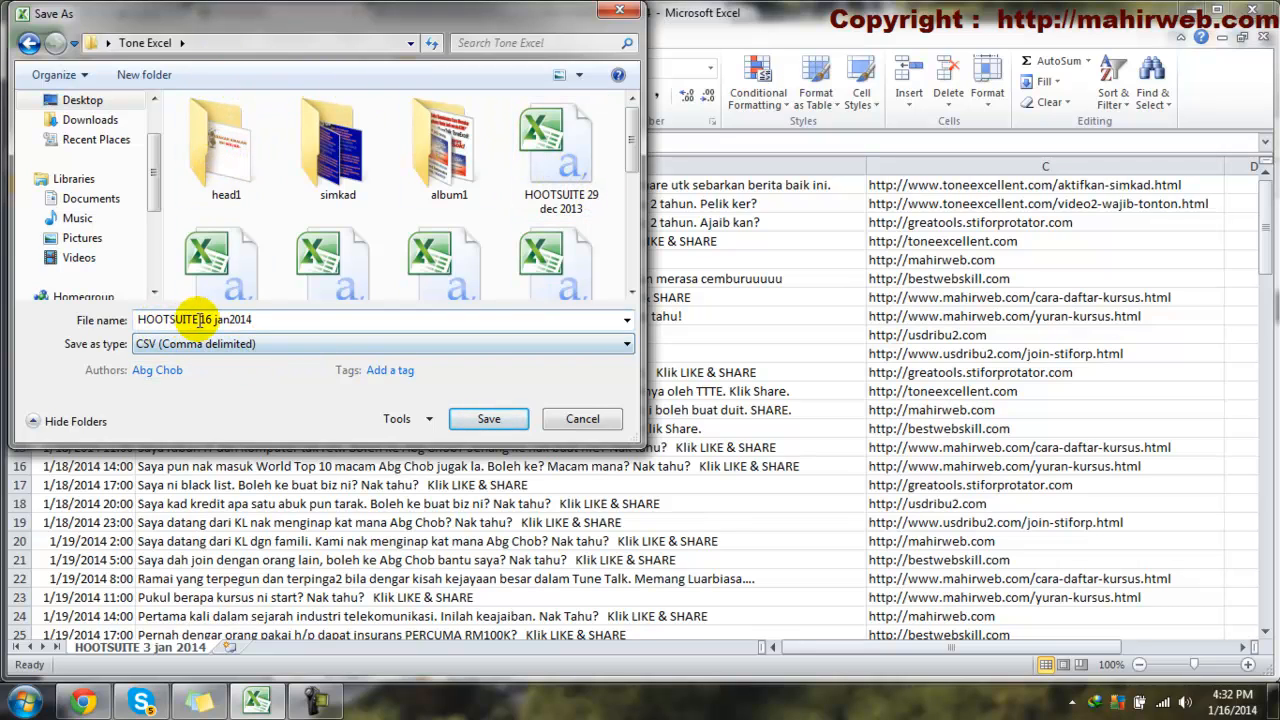
click(490, 420)
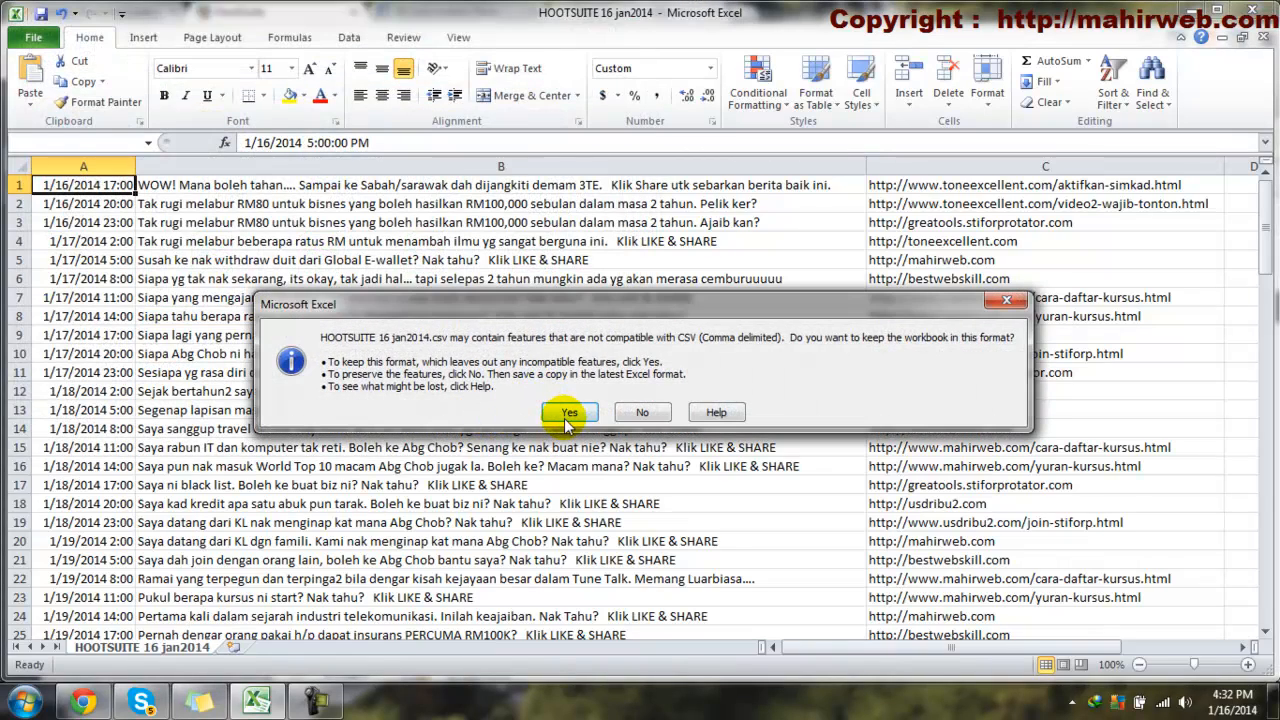
click(568, 414)
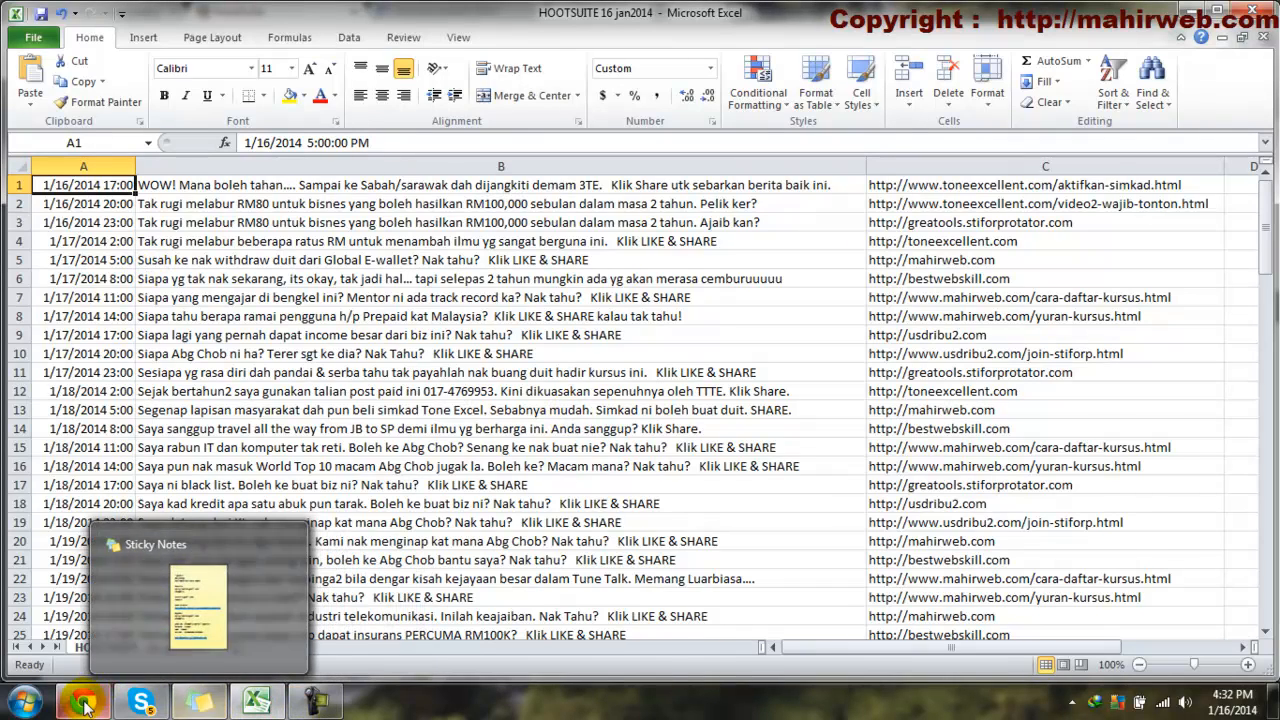
Step: Switch to the HootSuite publisher in the browser
mouse_move(86, 706)
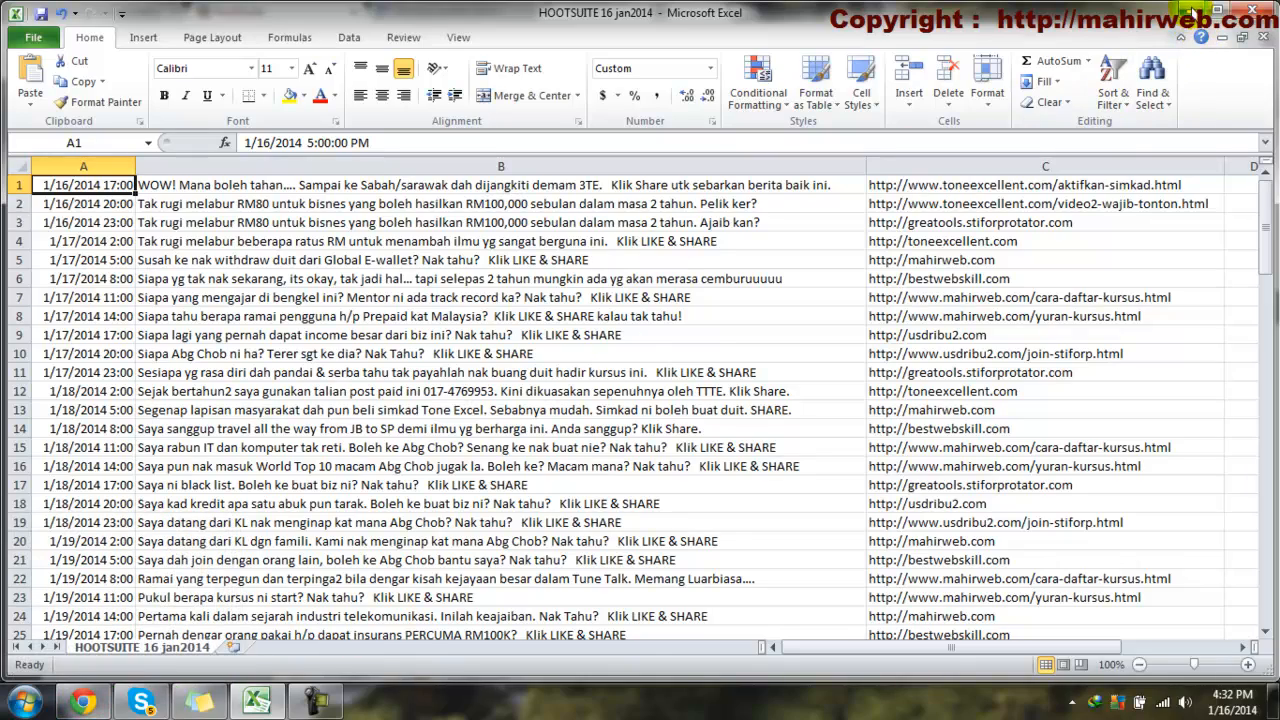
click(1193, 12)
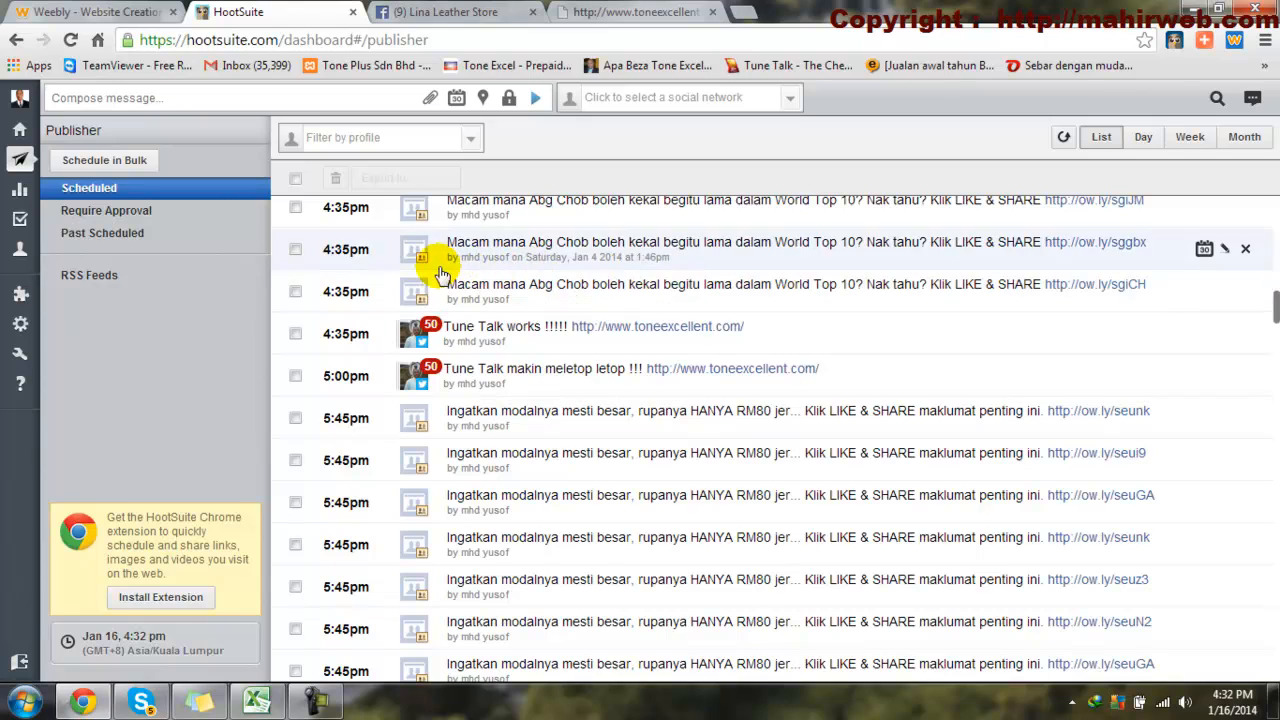
click(90, 100)
click(154, 377)
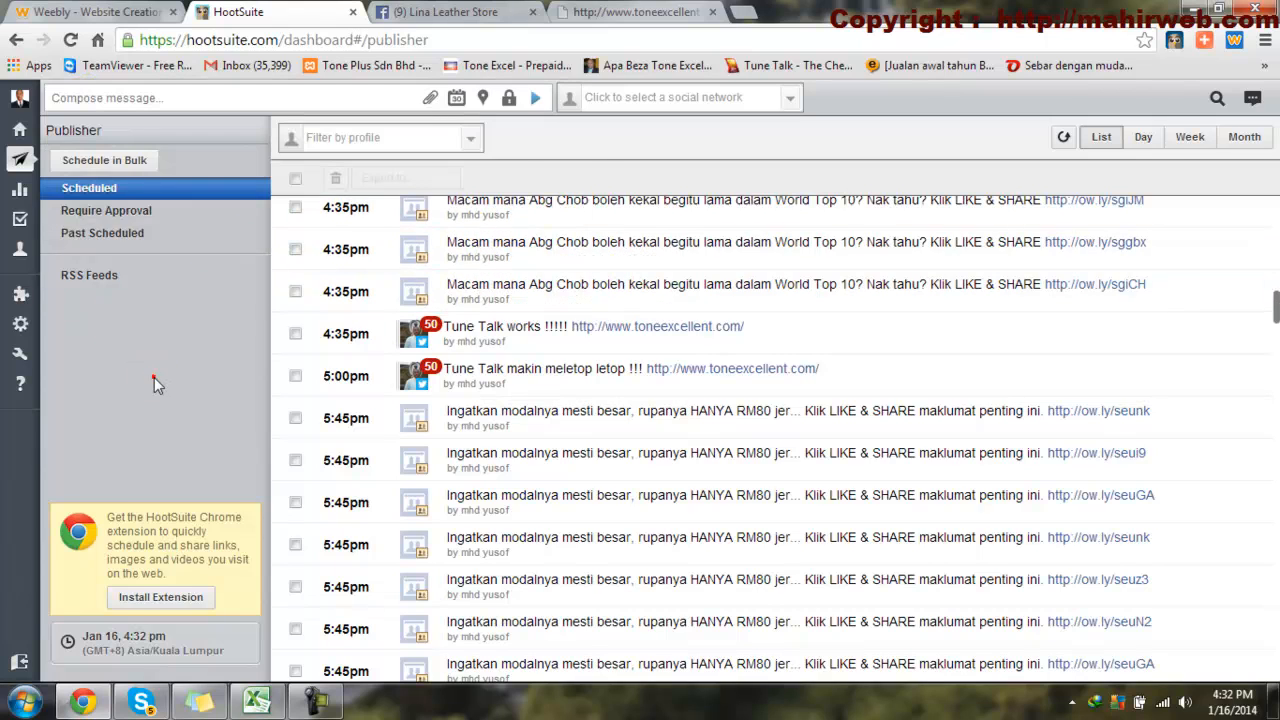
click(110, 97)
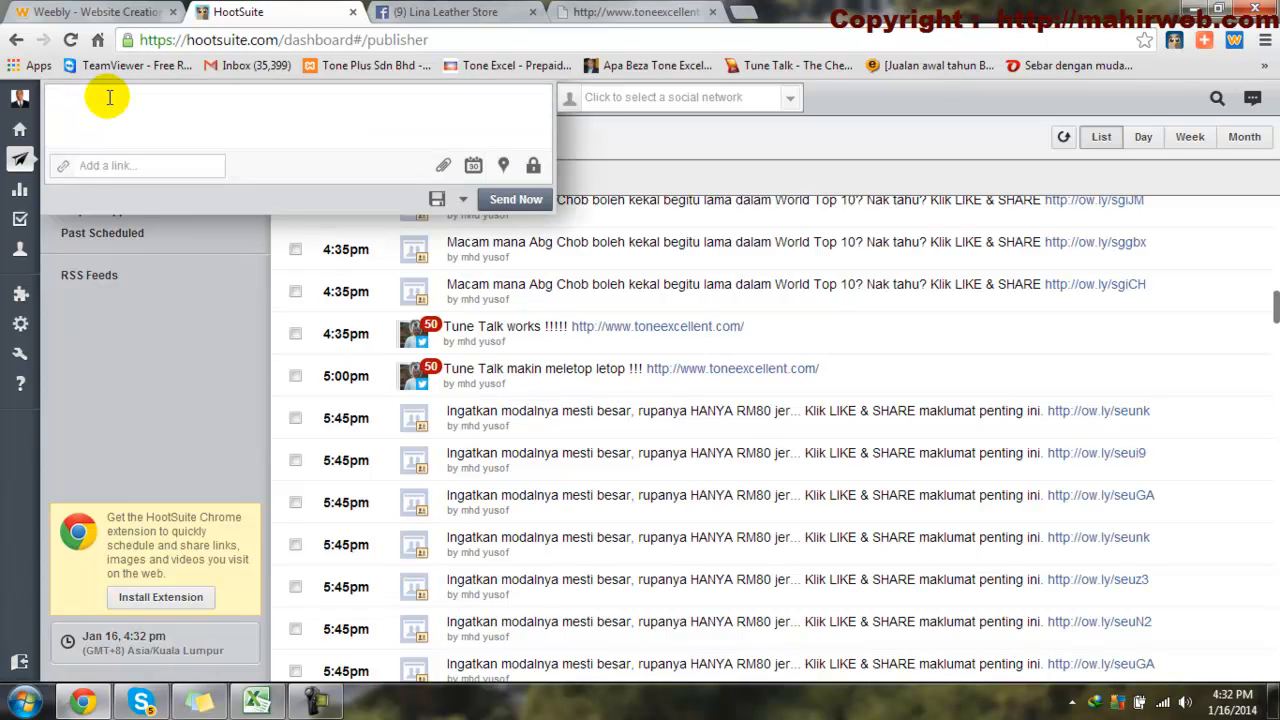
click(167, 318)
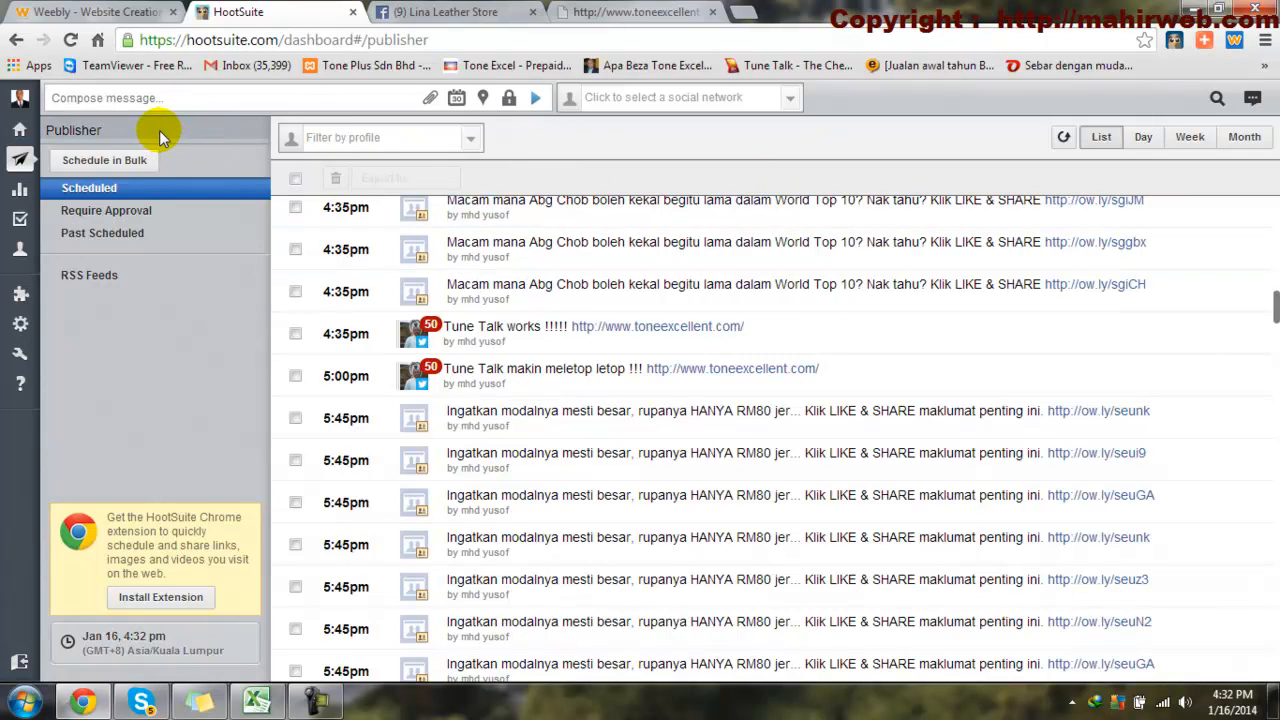
click(457, 100)
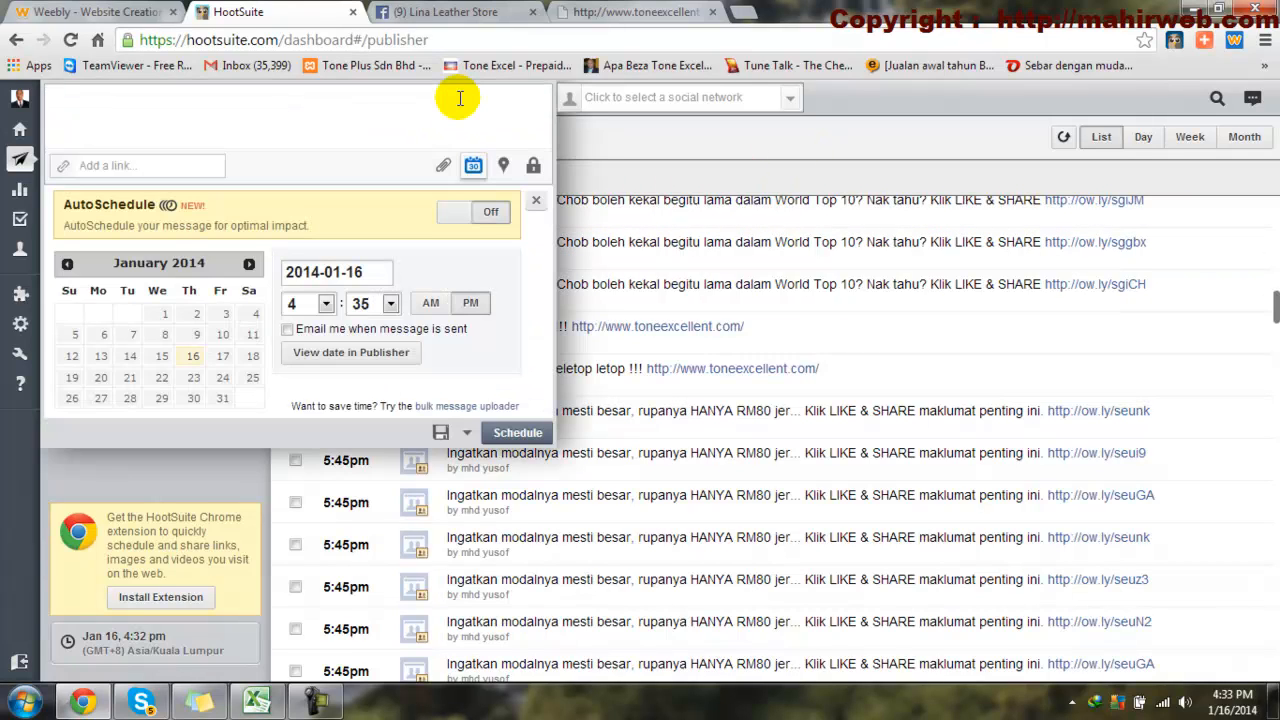
click(229, 464)
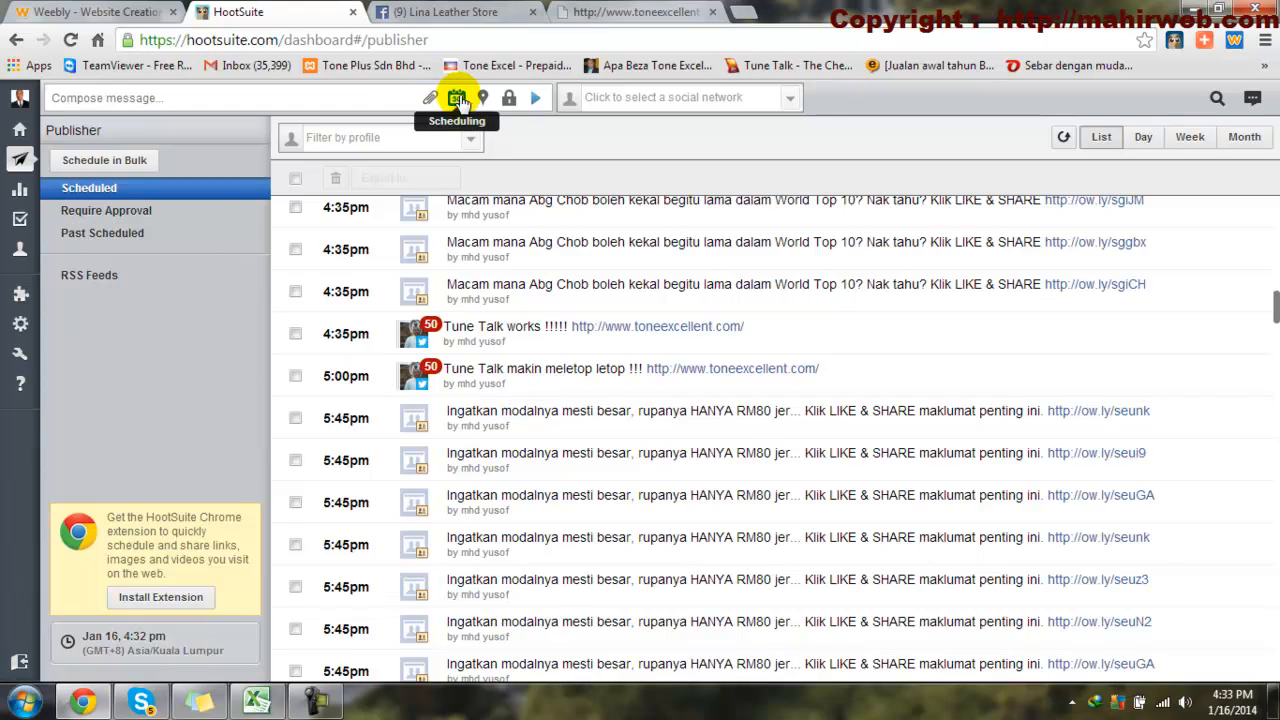
click(199, 101)
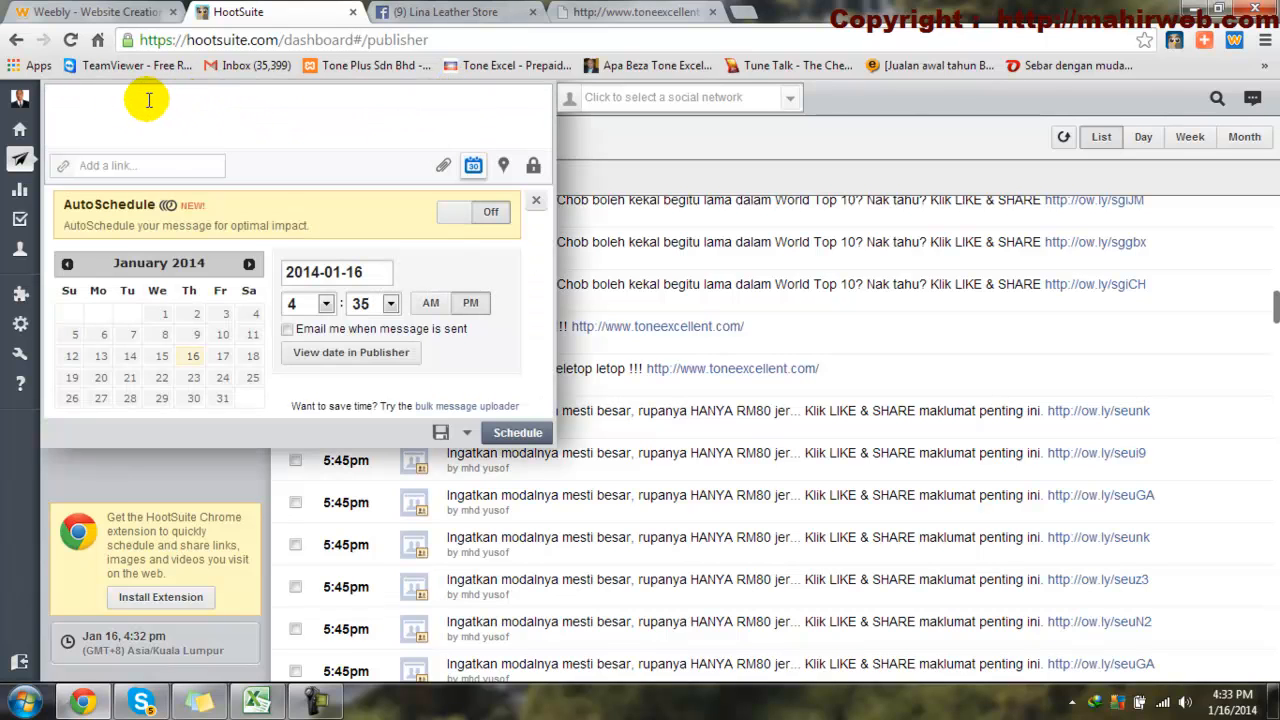
click(200, 480)
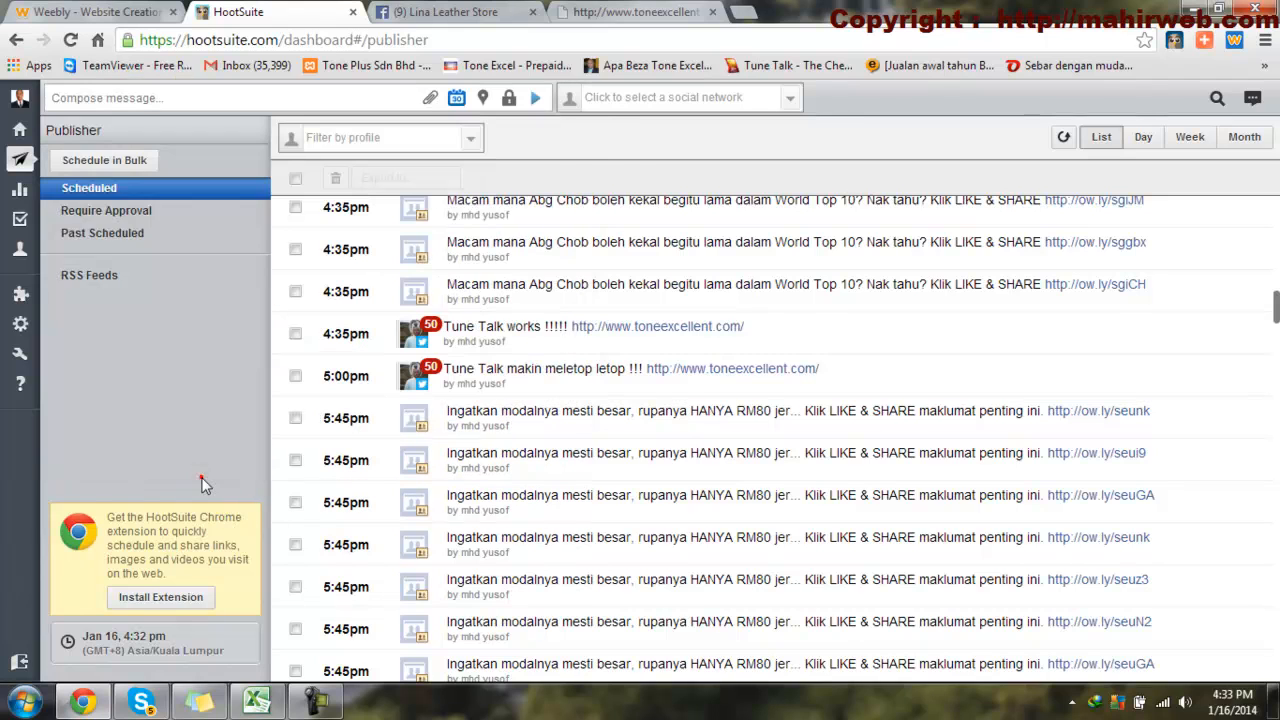
Step: Open the bulk message uploader from the scheduling options of the message composer
click(92, 97)
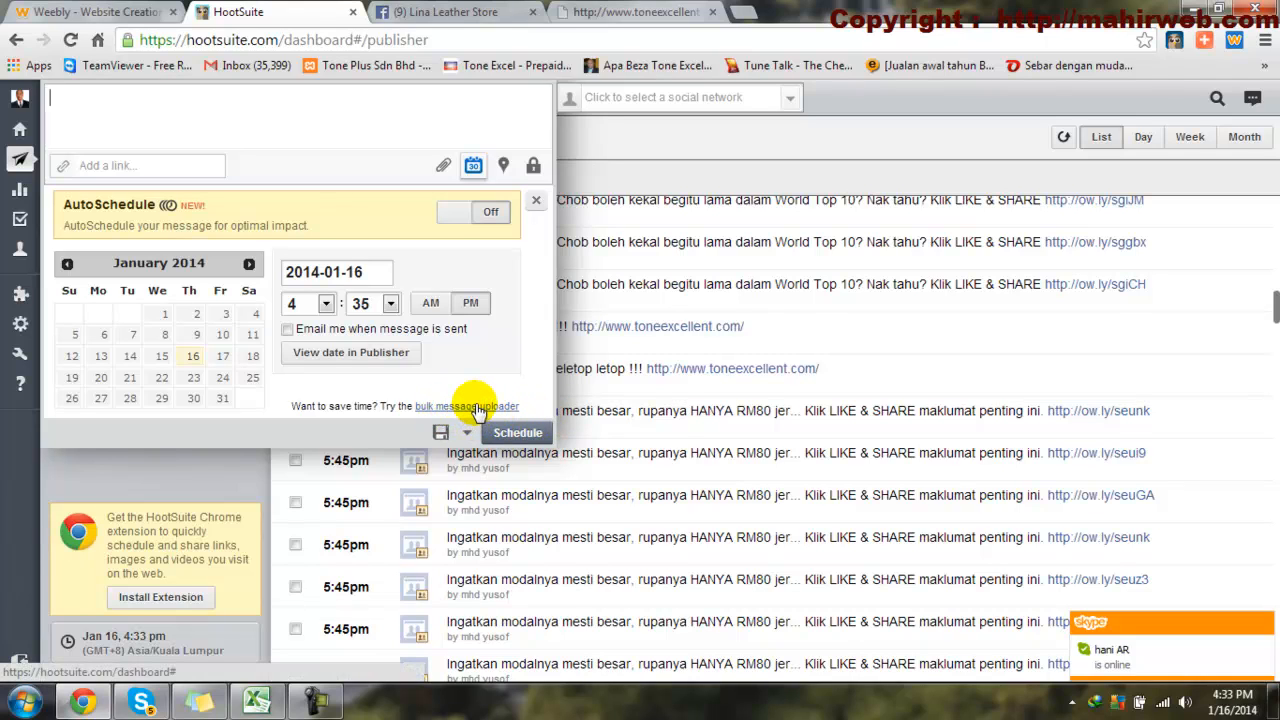
click(473, 166)
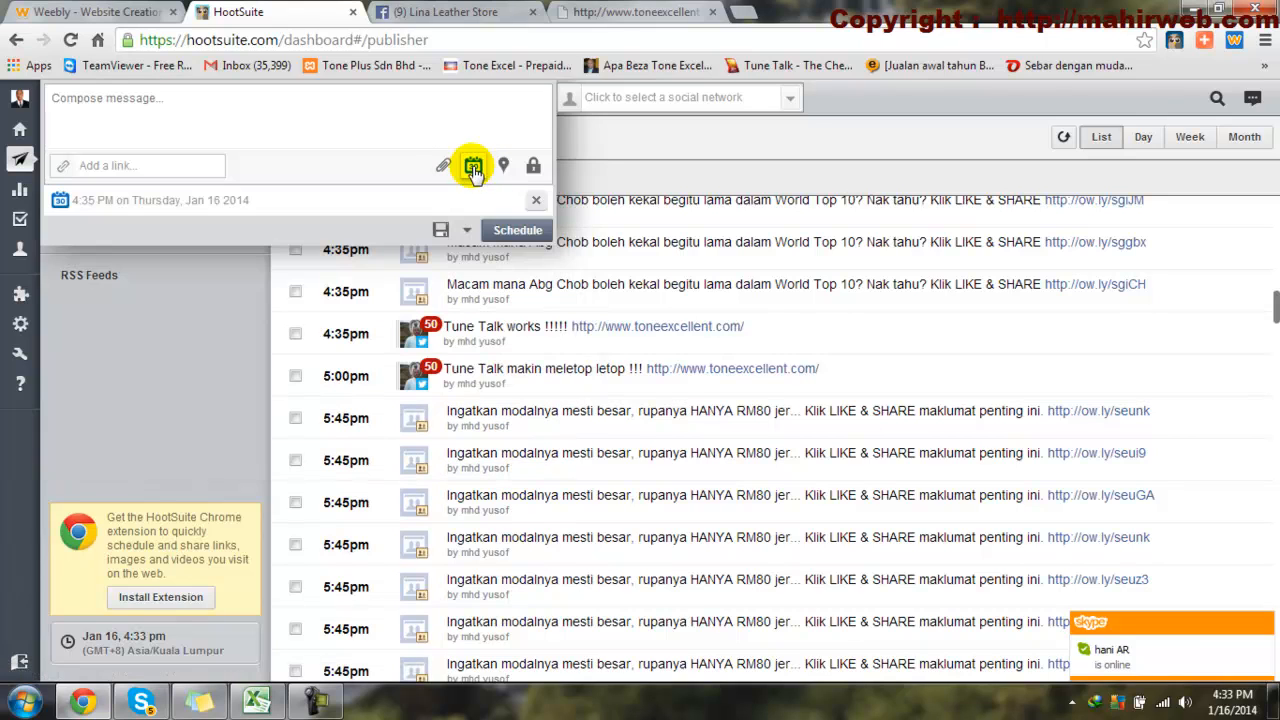
click(473, 166)
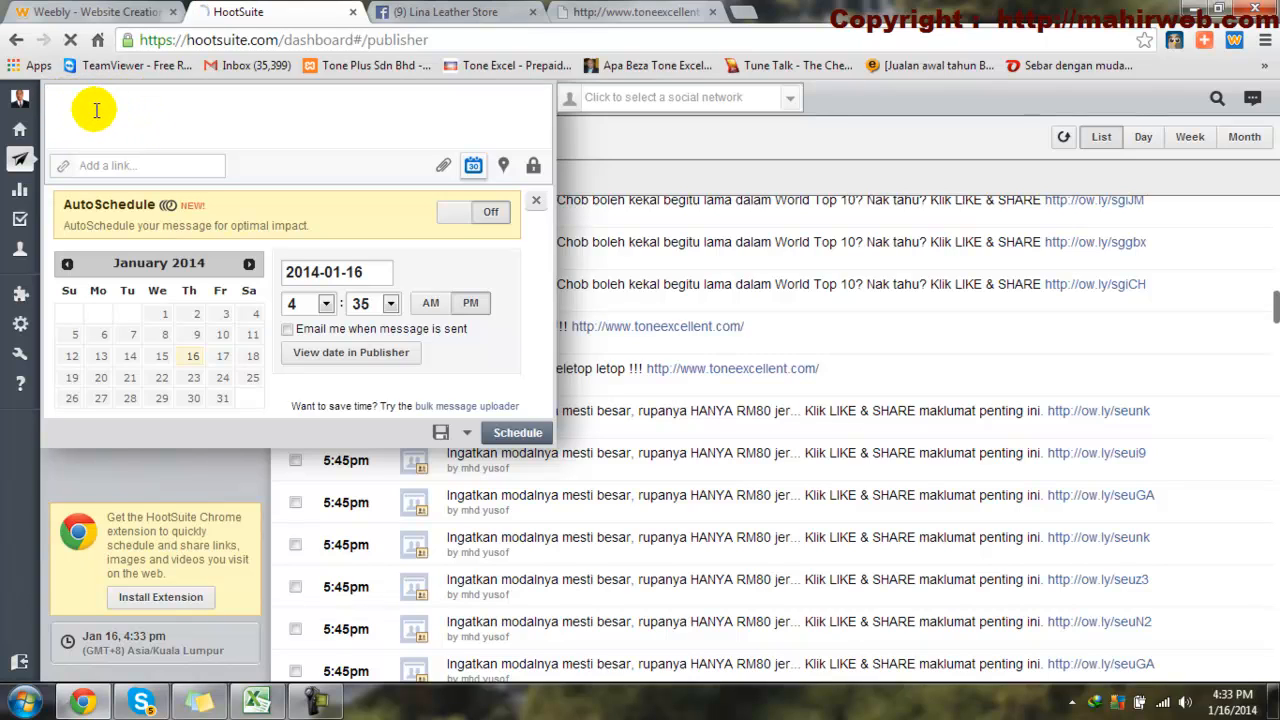
click(452, 408)
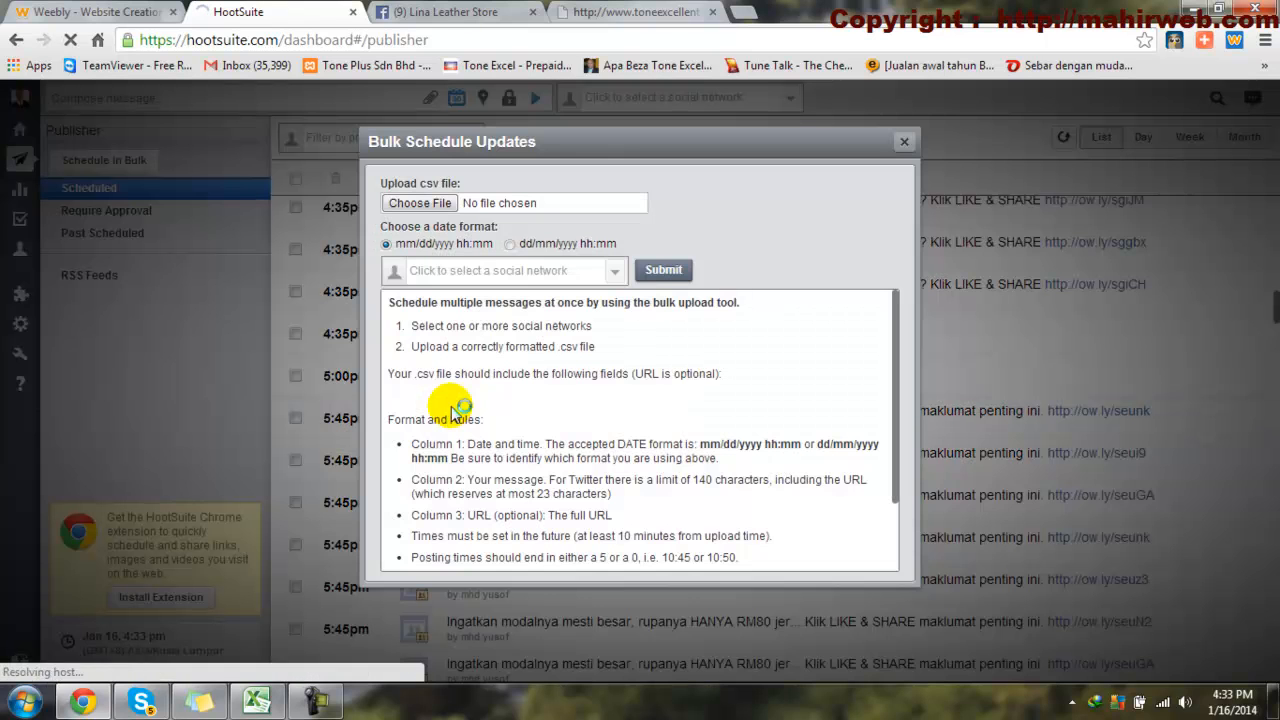
Step: Choose HOOTSUITE 16 jan2014.csv from the Tone Excel folder as the file for the bulk schedule
click(420, 205)
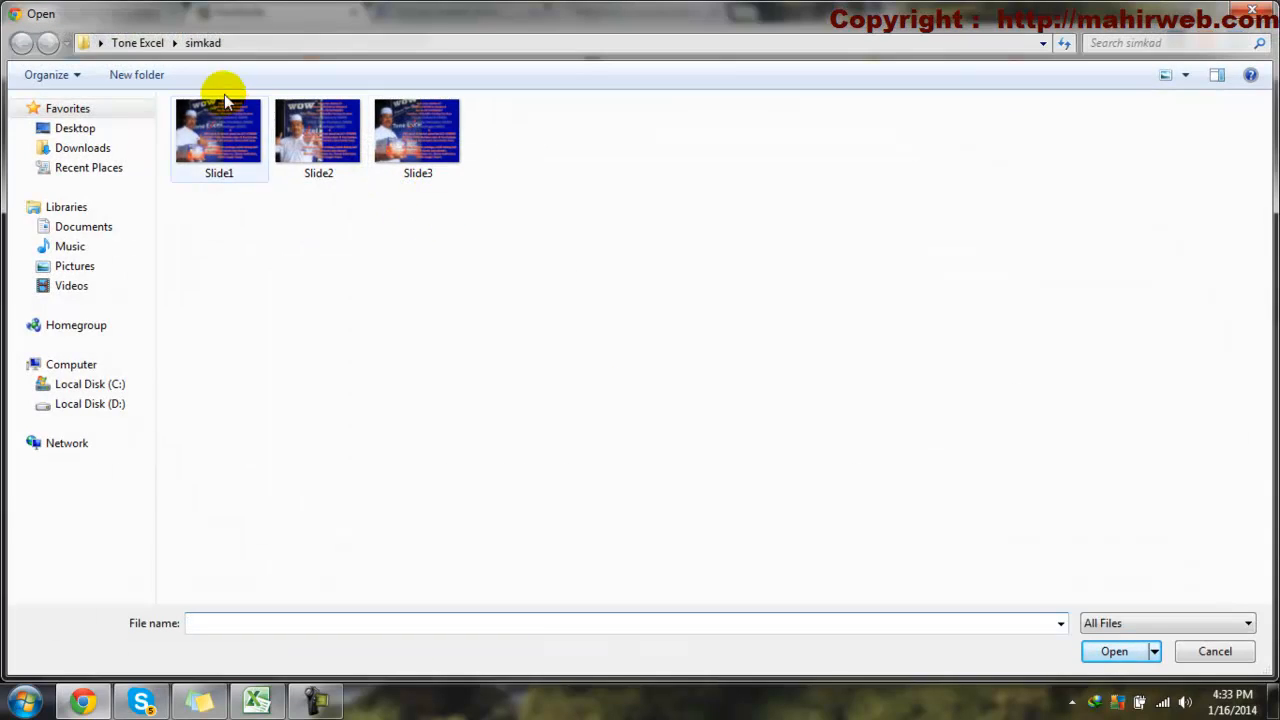
click(130, 45)
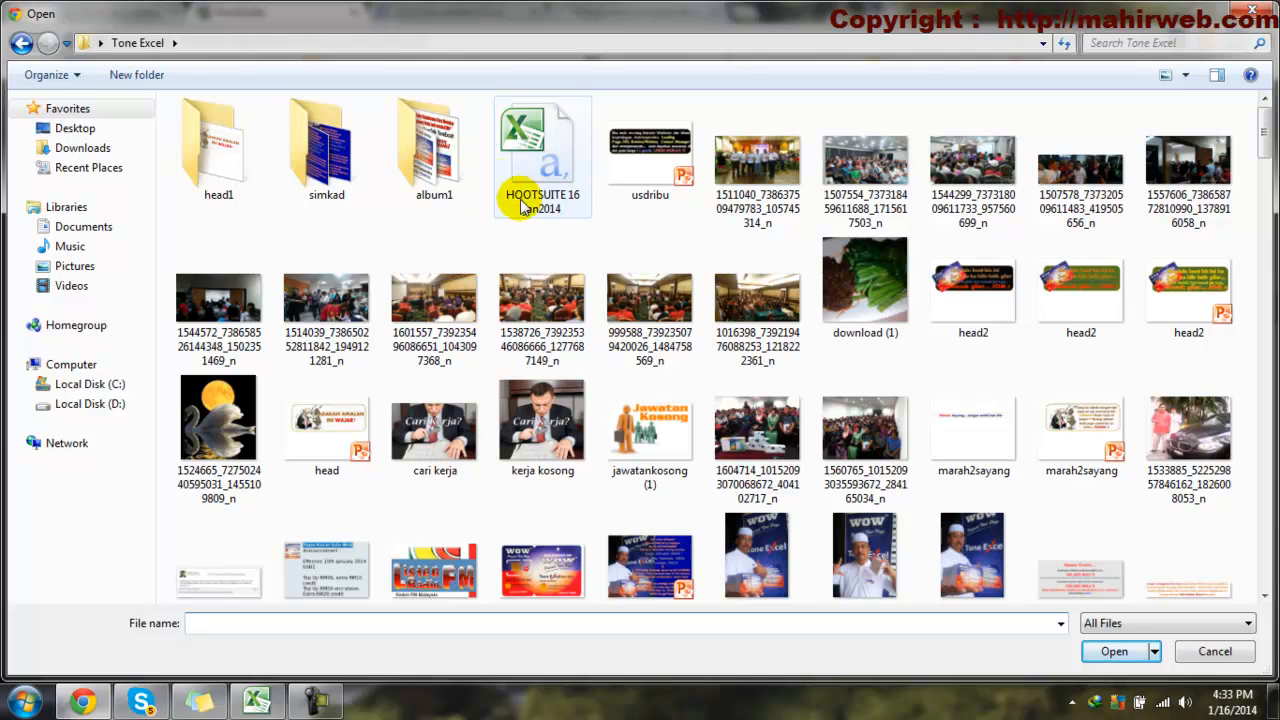
double_click(540, 146)
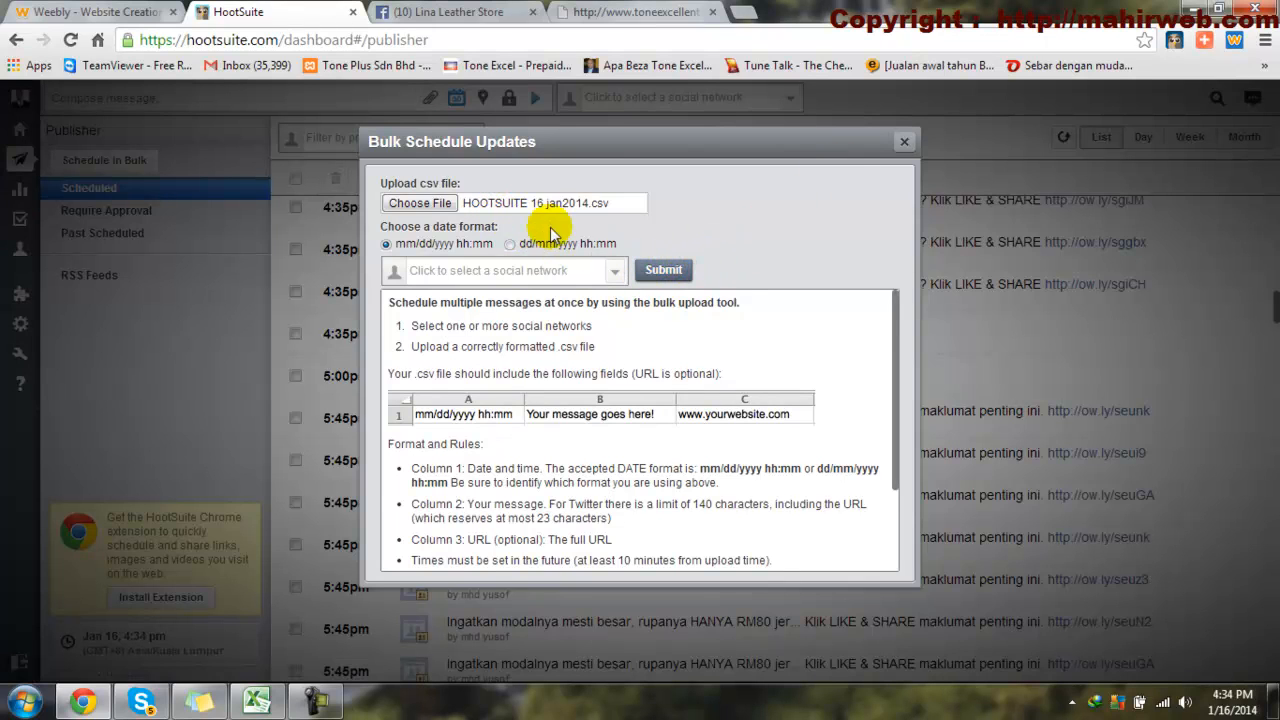
click(594, 268)
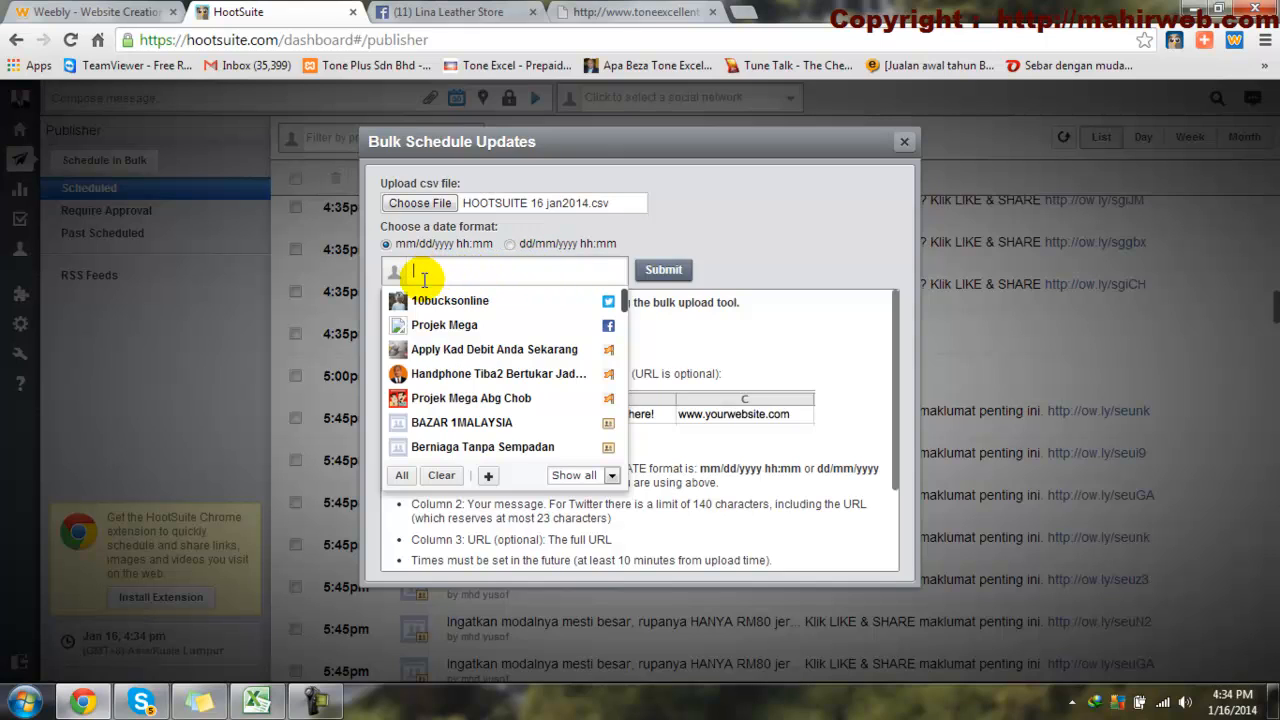
click(401, 474)
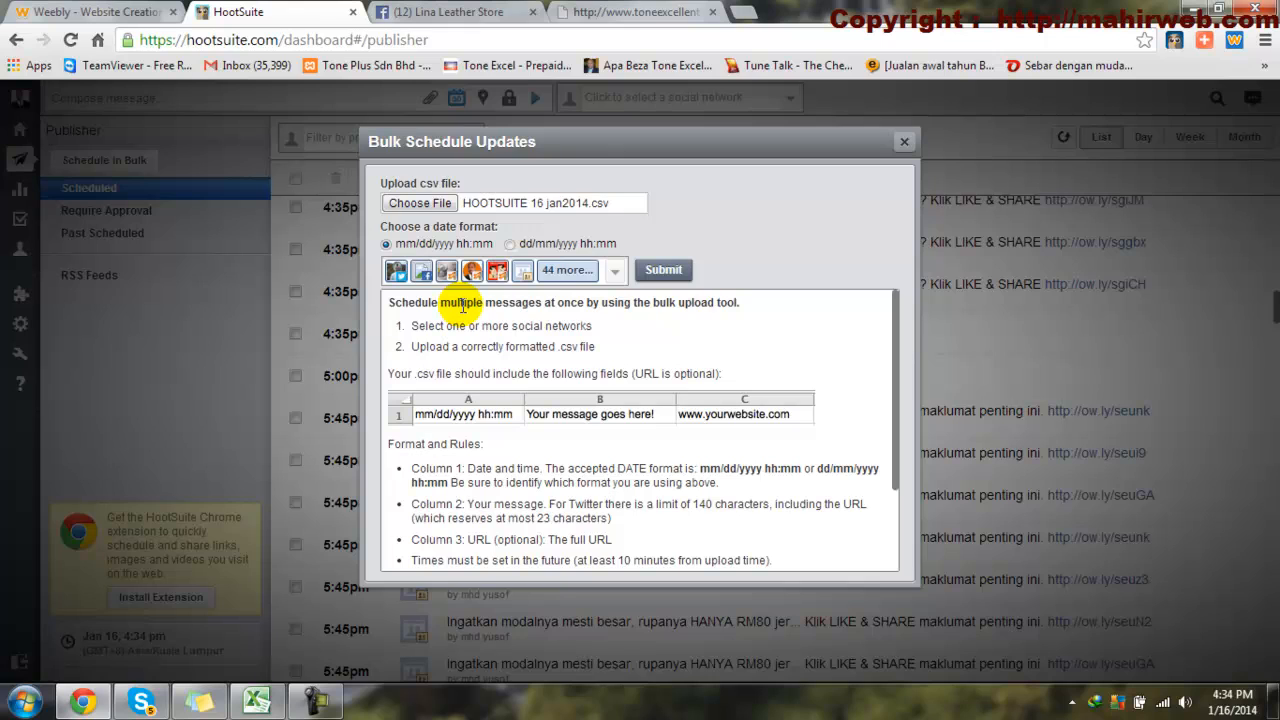
mouse_move(512, 276)
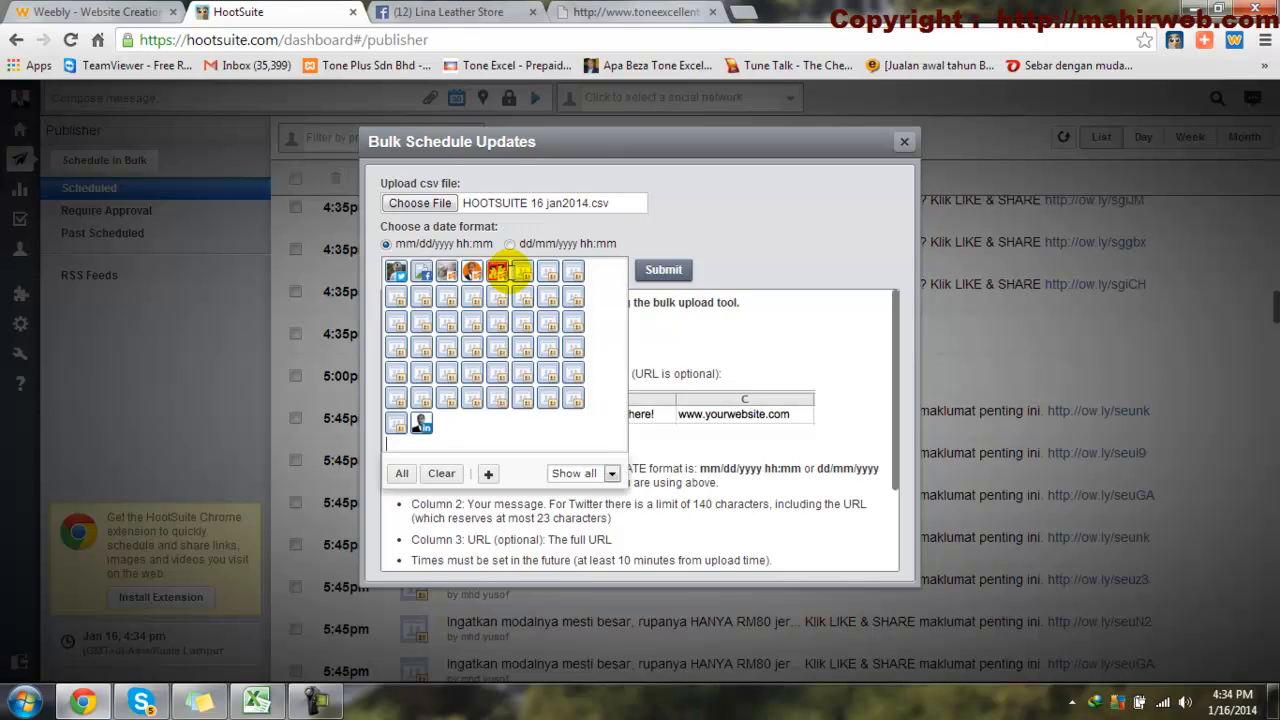
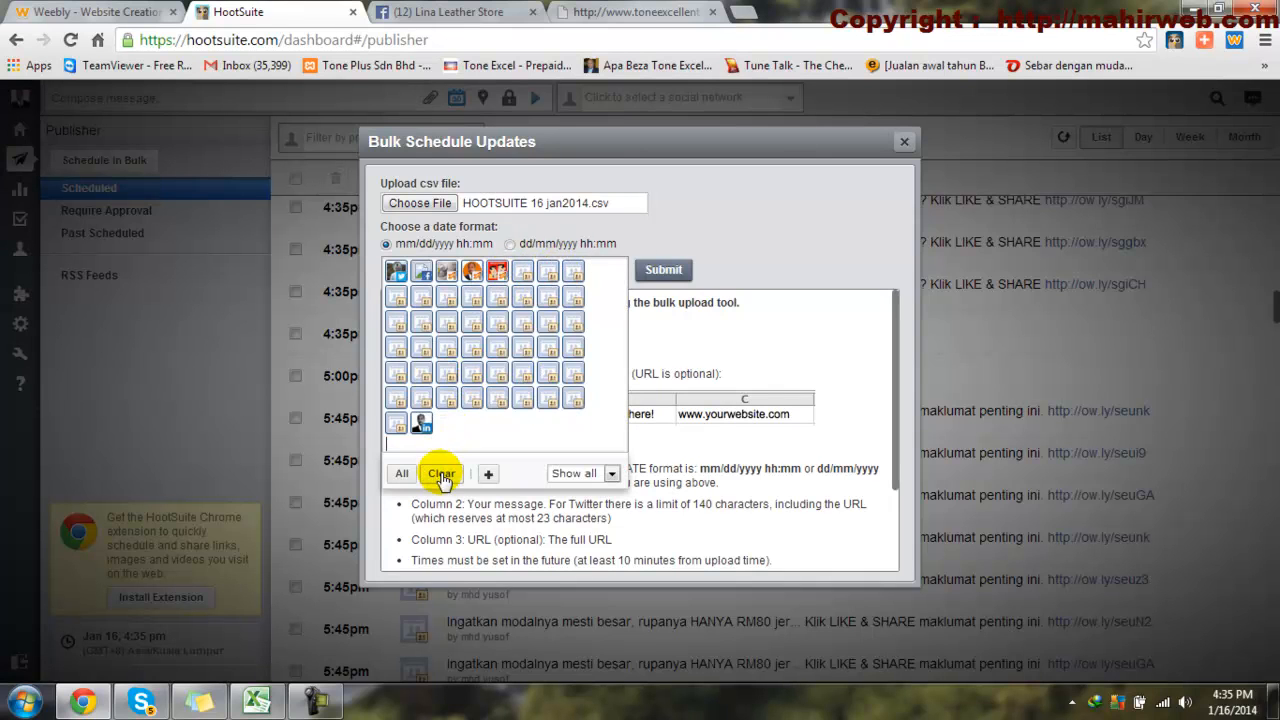
click(441, 473)
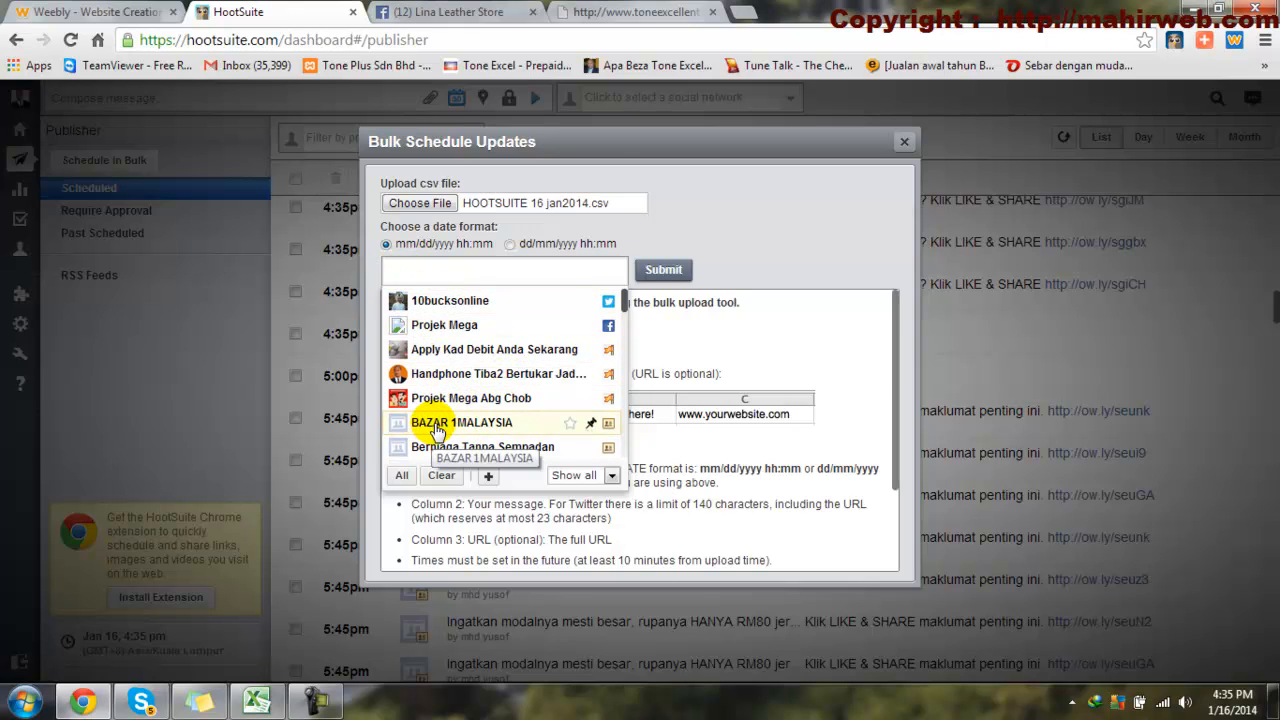
Step: Select only the IKLAN APA SAJA and IKLAN APA SAJA DI FACEBOOK groups as target networks and submit the bulk schedule
click(612, 302)
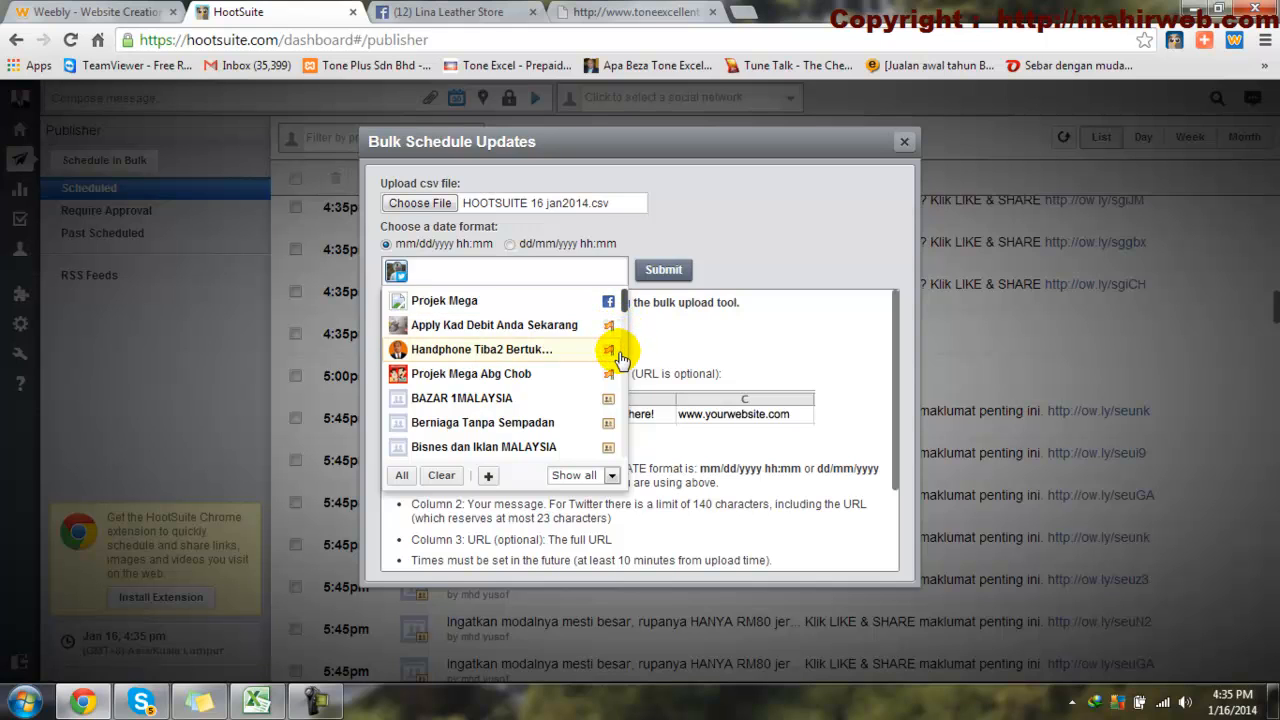
drag(624, 305, 624, 340)
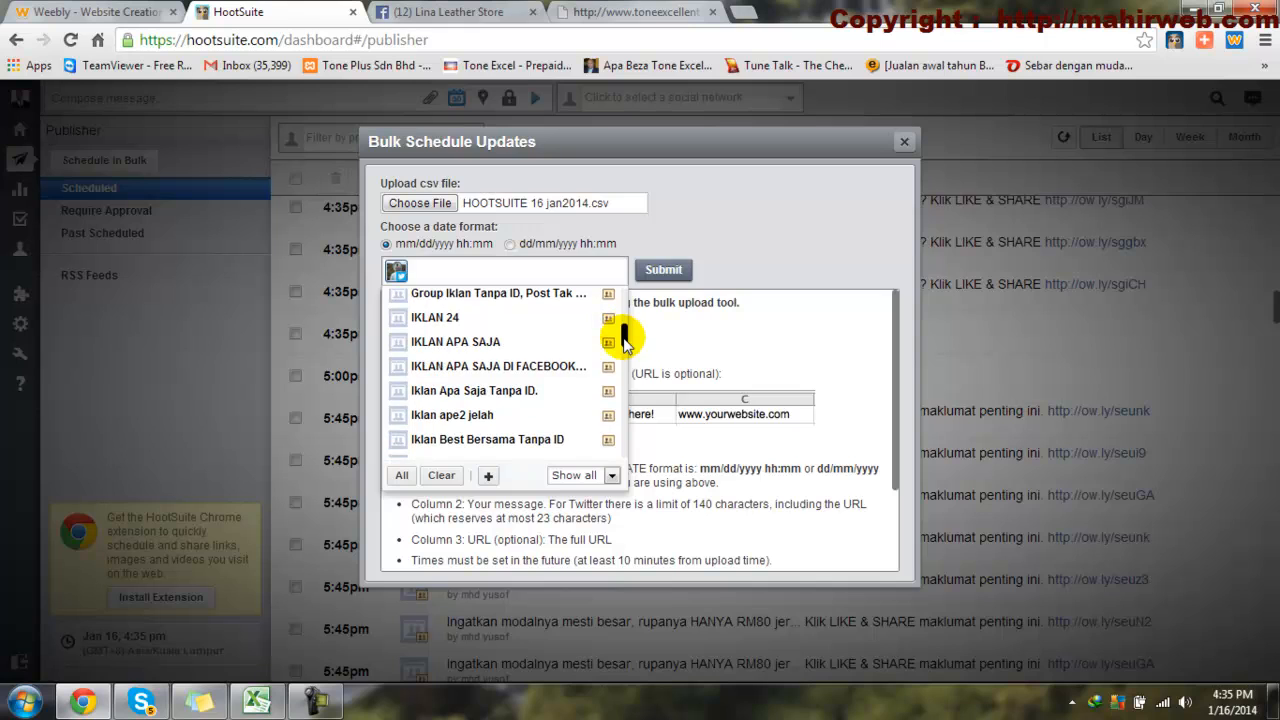
click(430, 348)
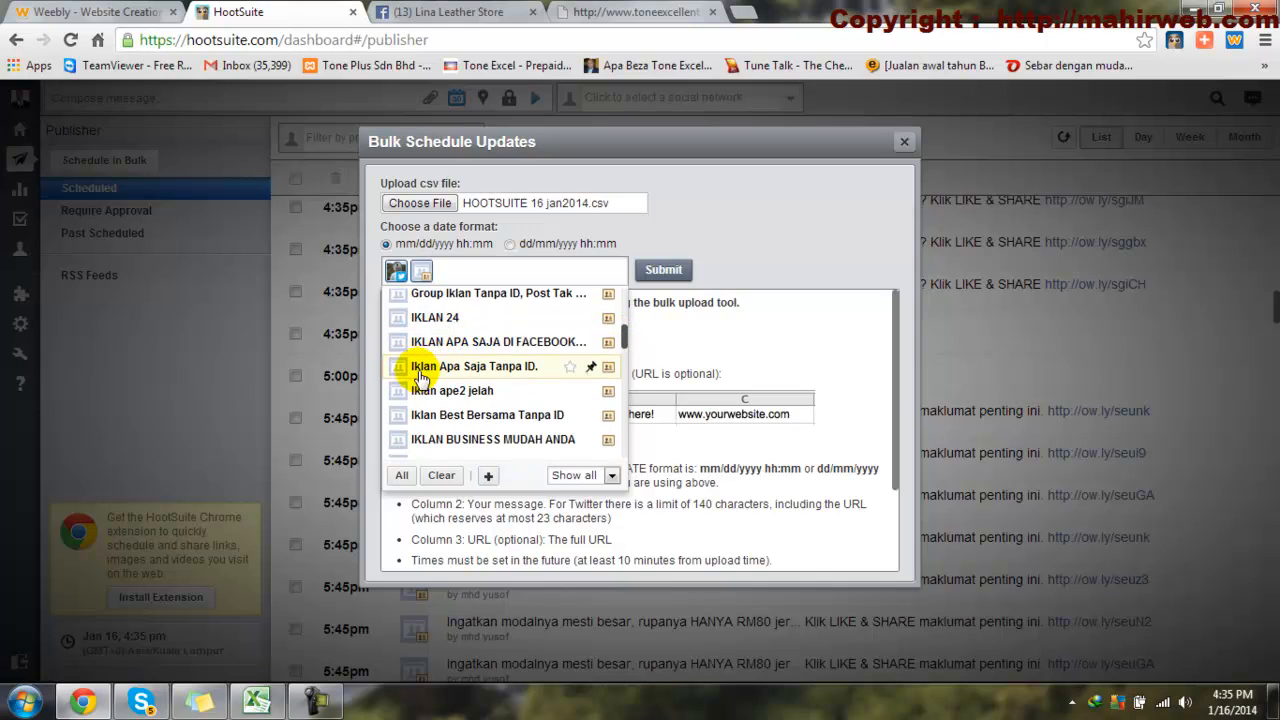
click(447, 345)
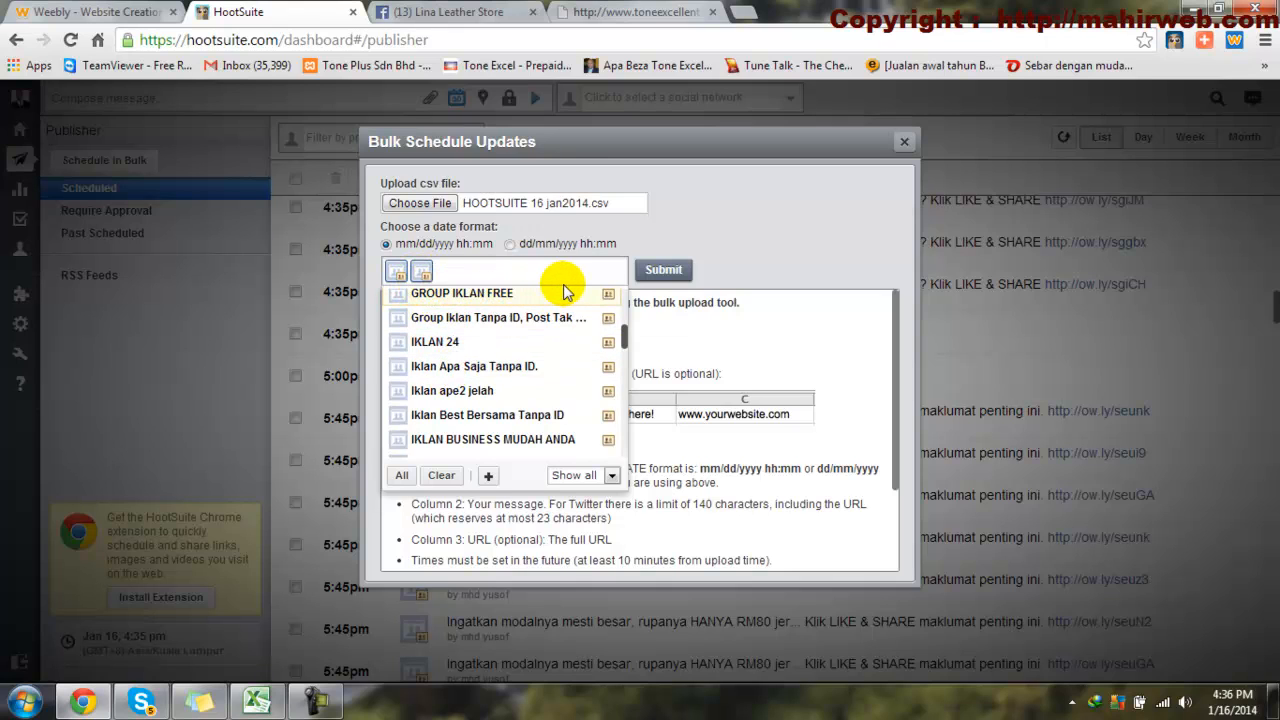
click(666, 272)
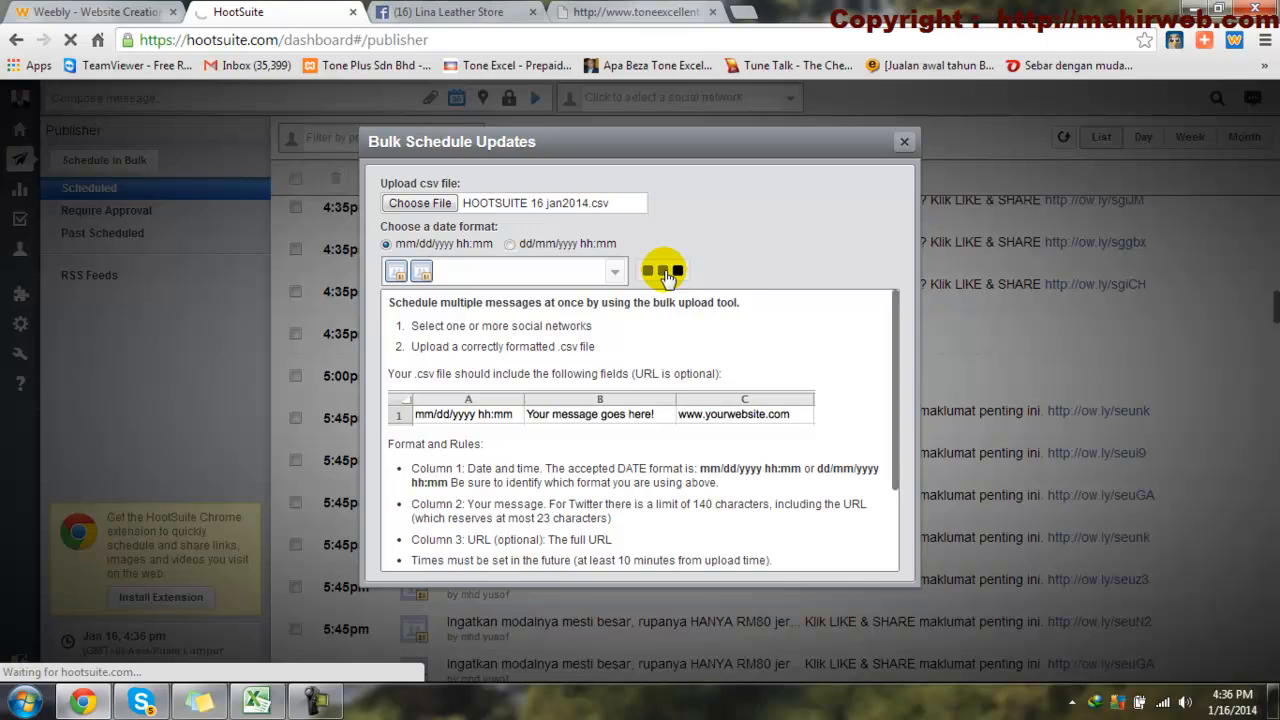
Step: Try to bulk schedule the same file to only the Projek Mega Abg Chob page and the Projek Mega Facebook profile
mouse_move(399, 283)
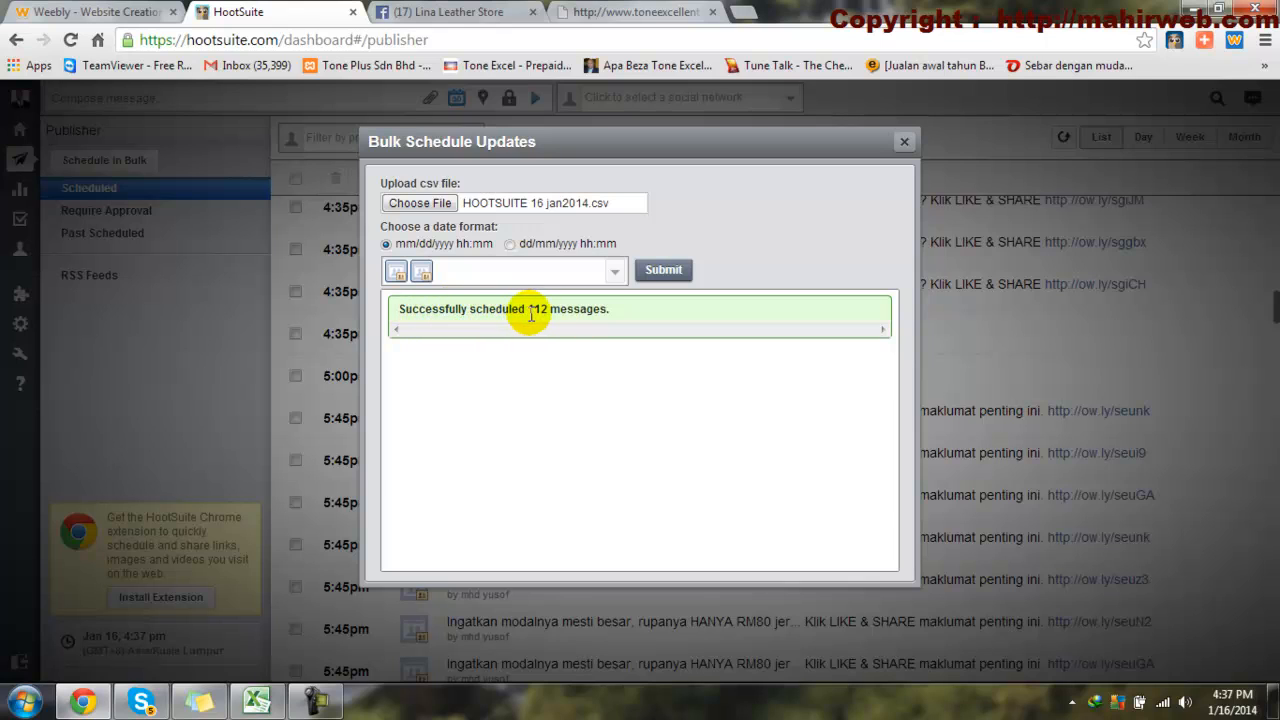
click(426, 273)
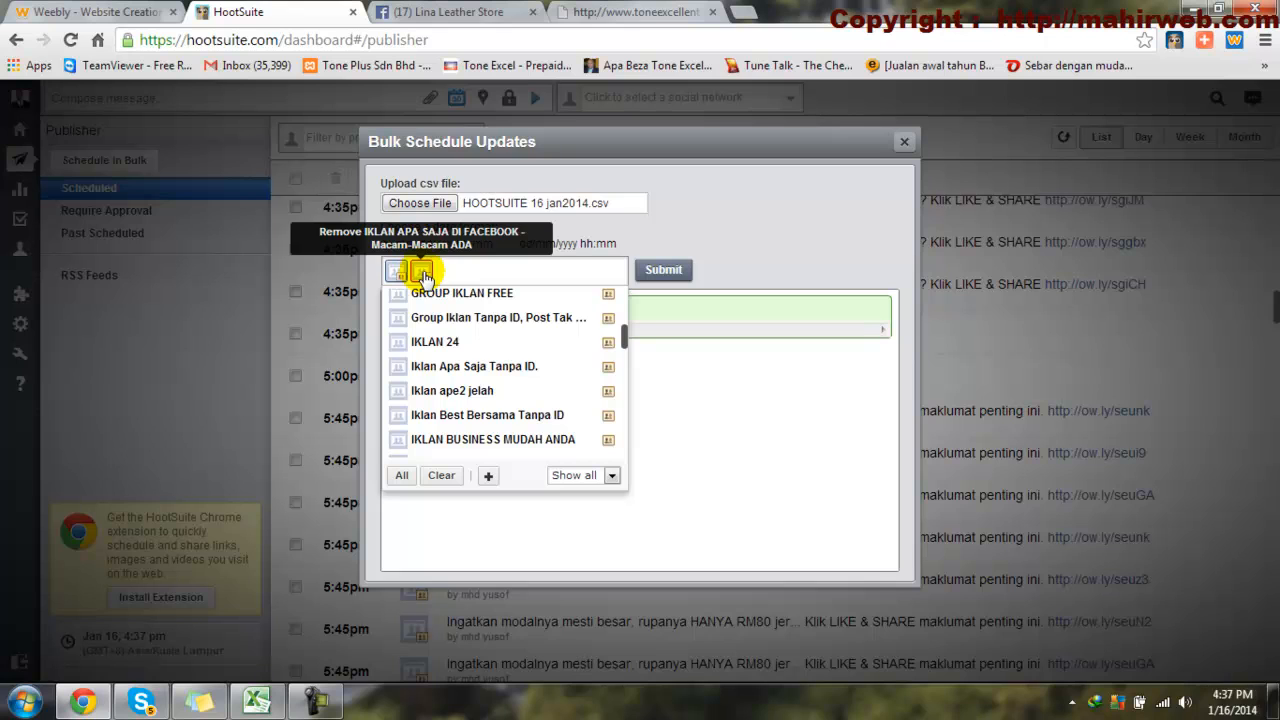
drag(623, 337, 627, 305)
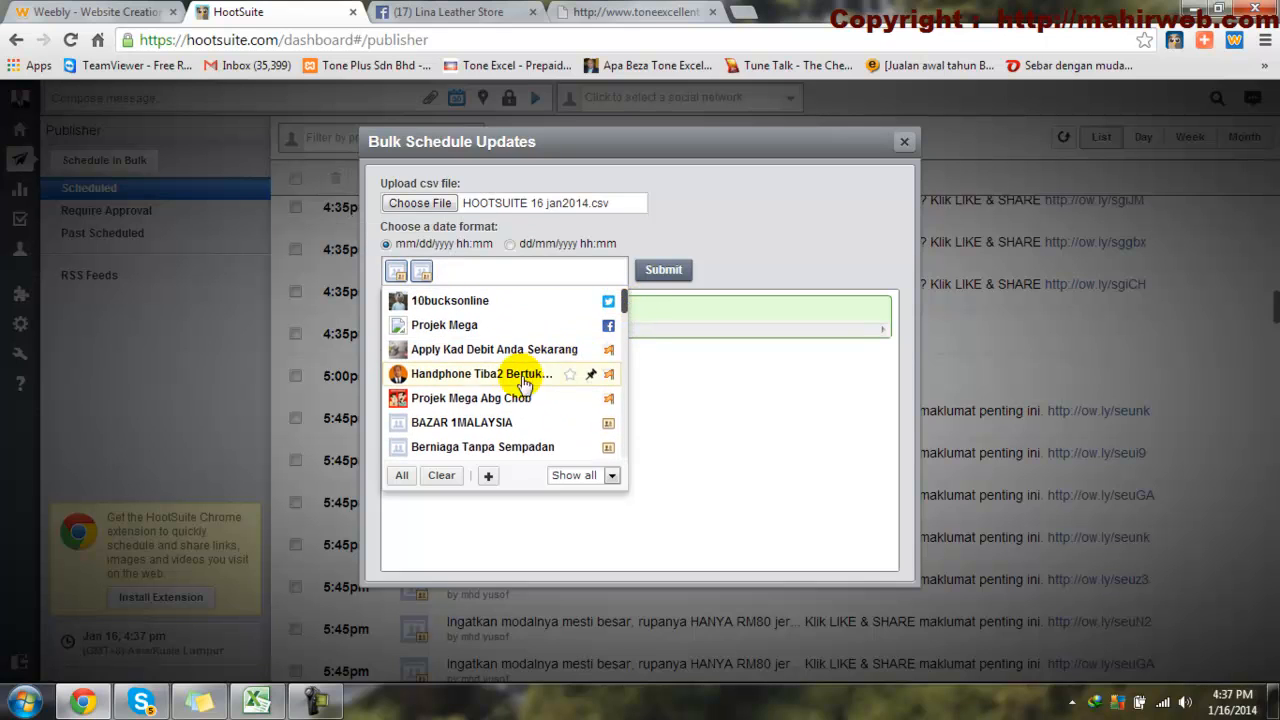
click(459, 400)
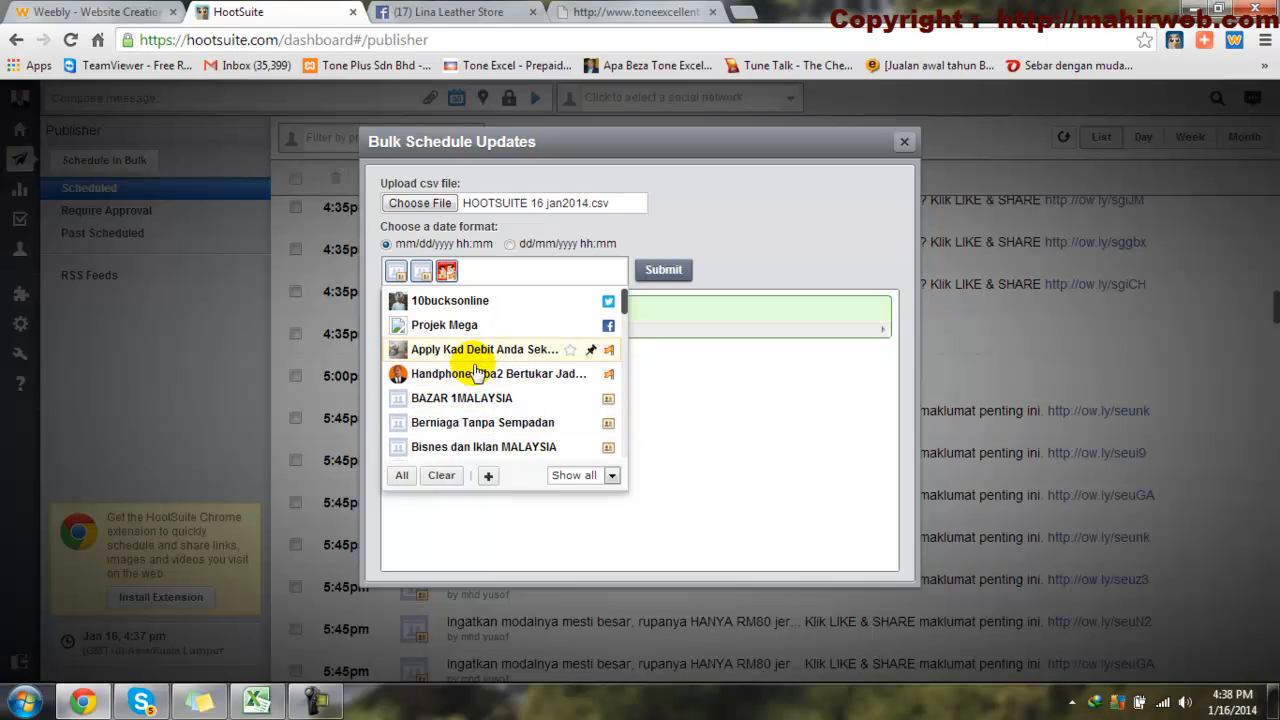
click(446, 326)
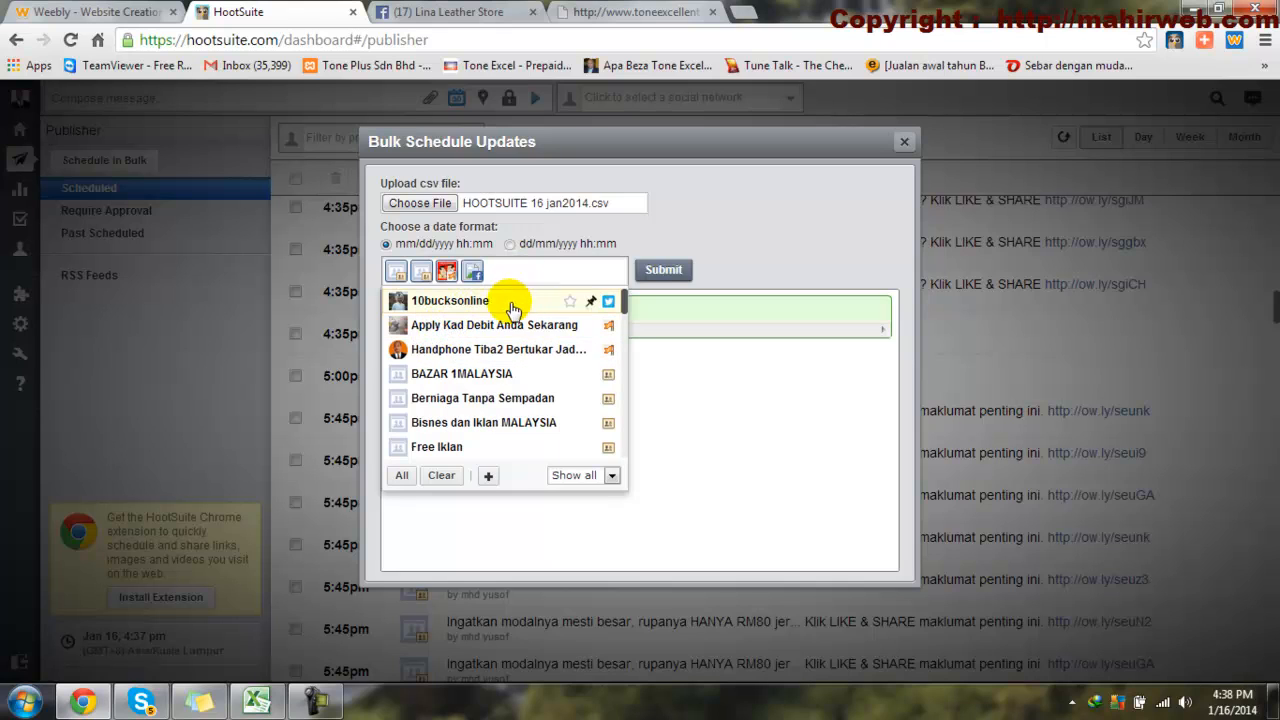
click(421, 271)
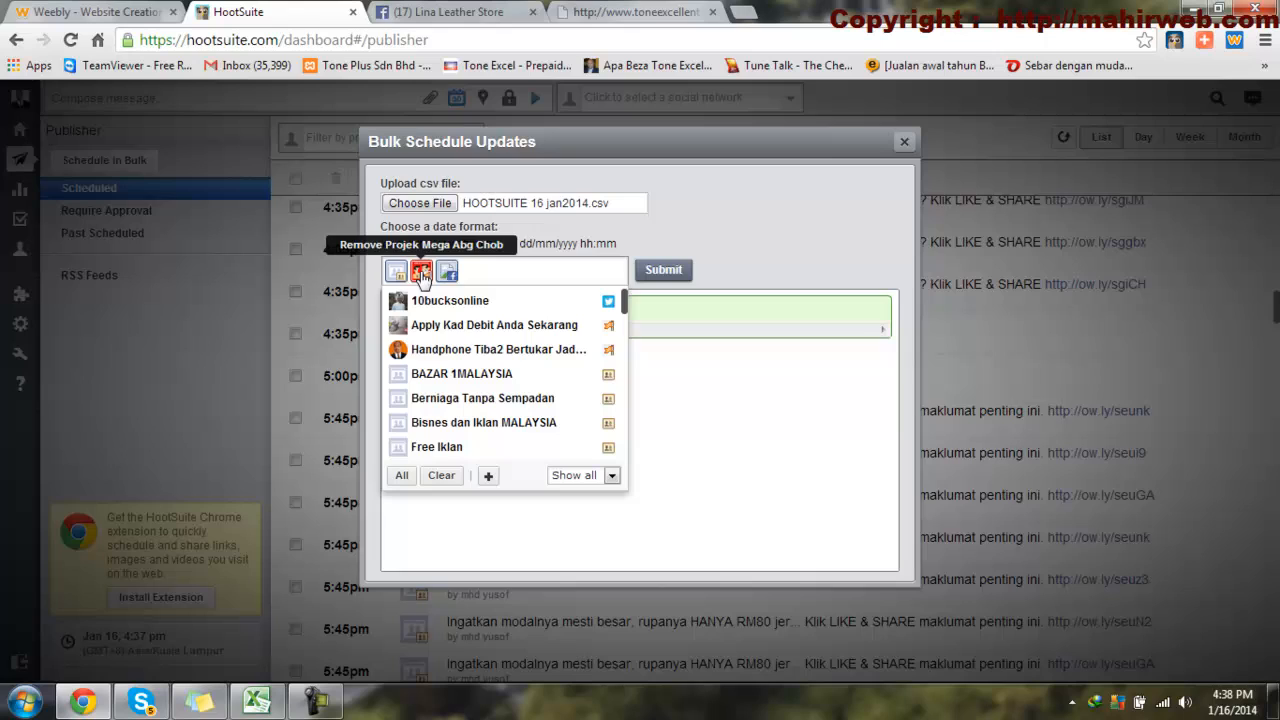
click(398, 273)
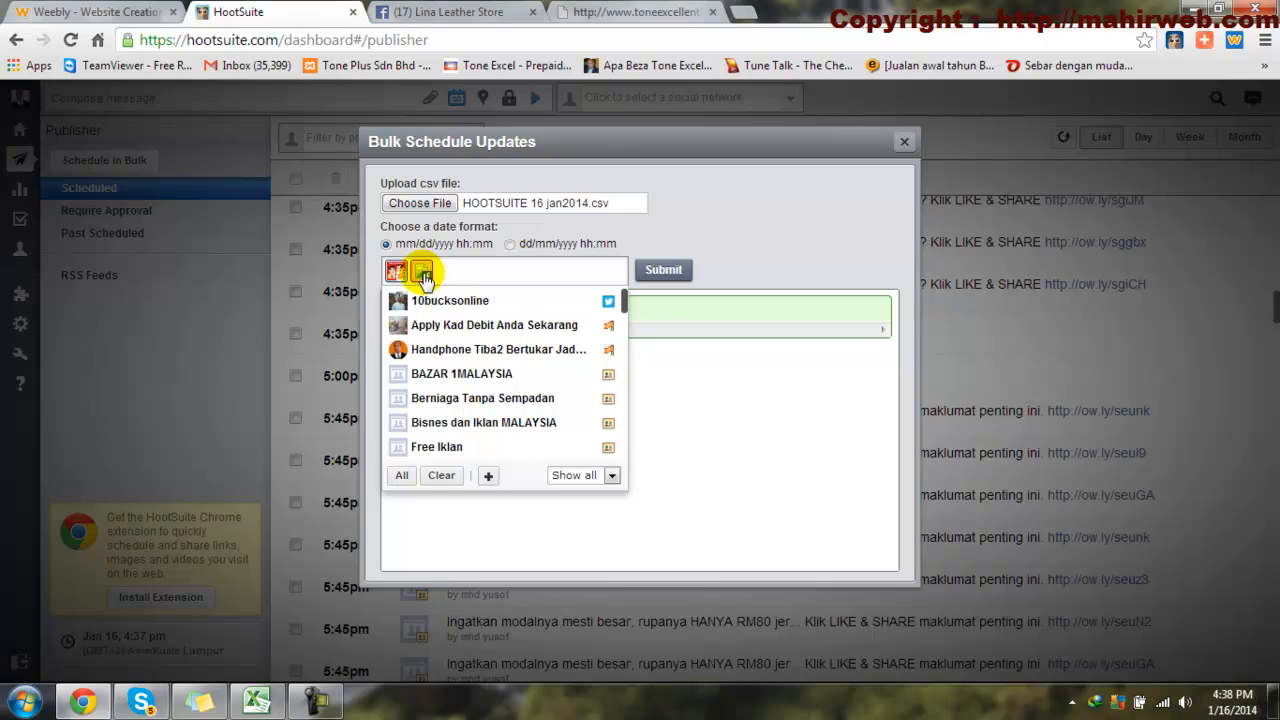
click(664, 272)
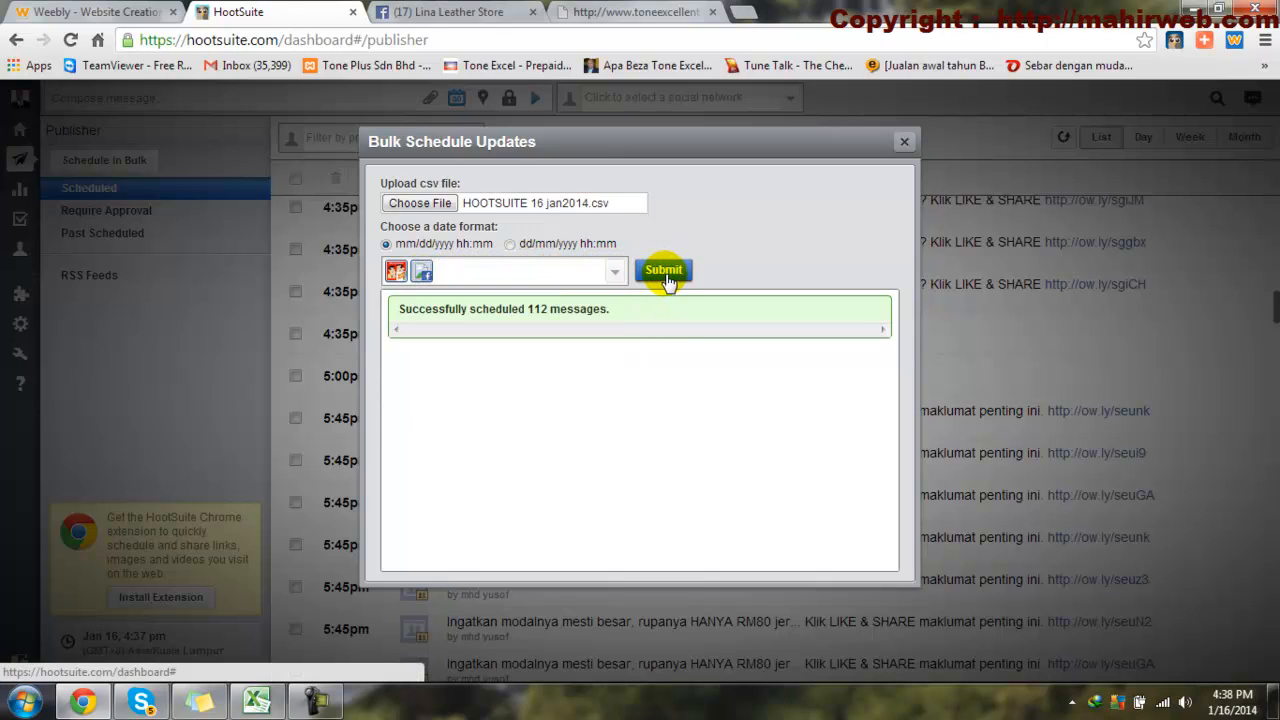
click(667, 274)
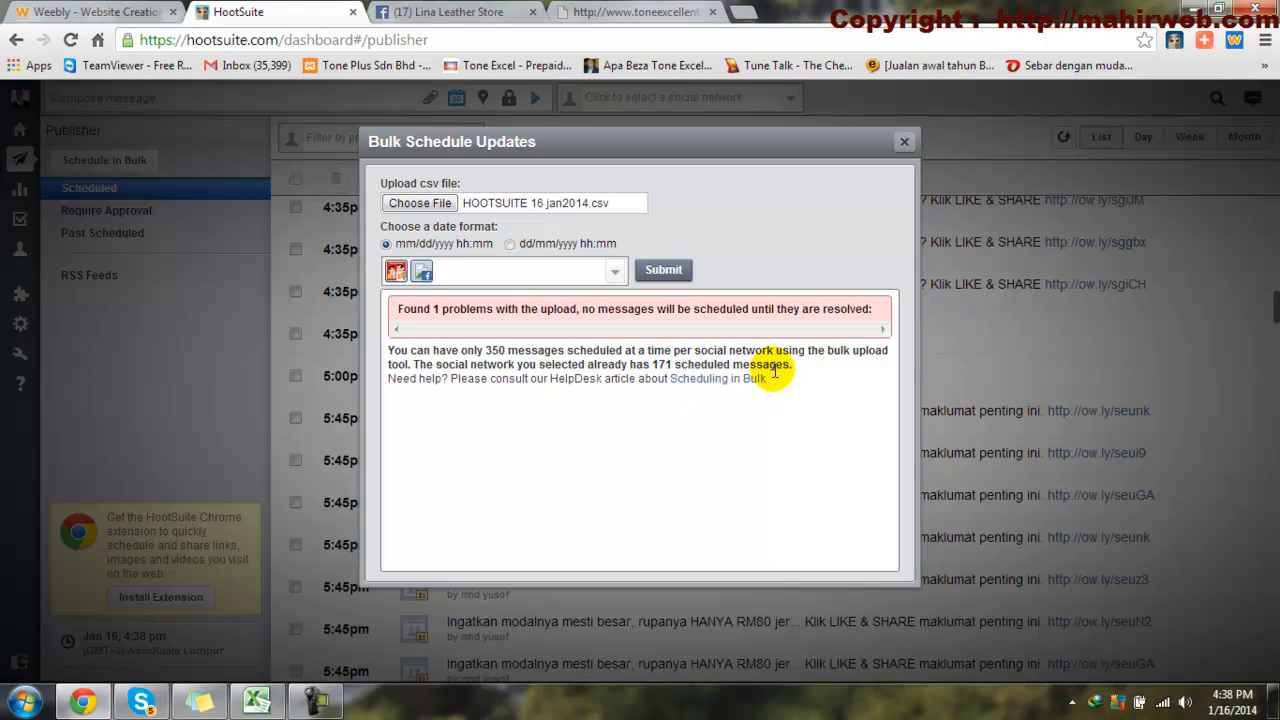
Step: Remove Projek Mega and Projek Mega Abg Chob from the target networks
click(405, 283)
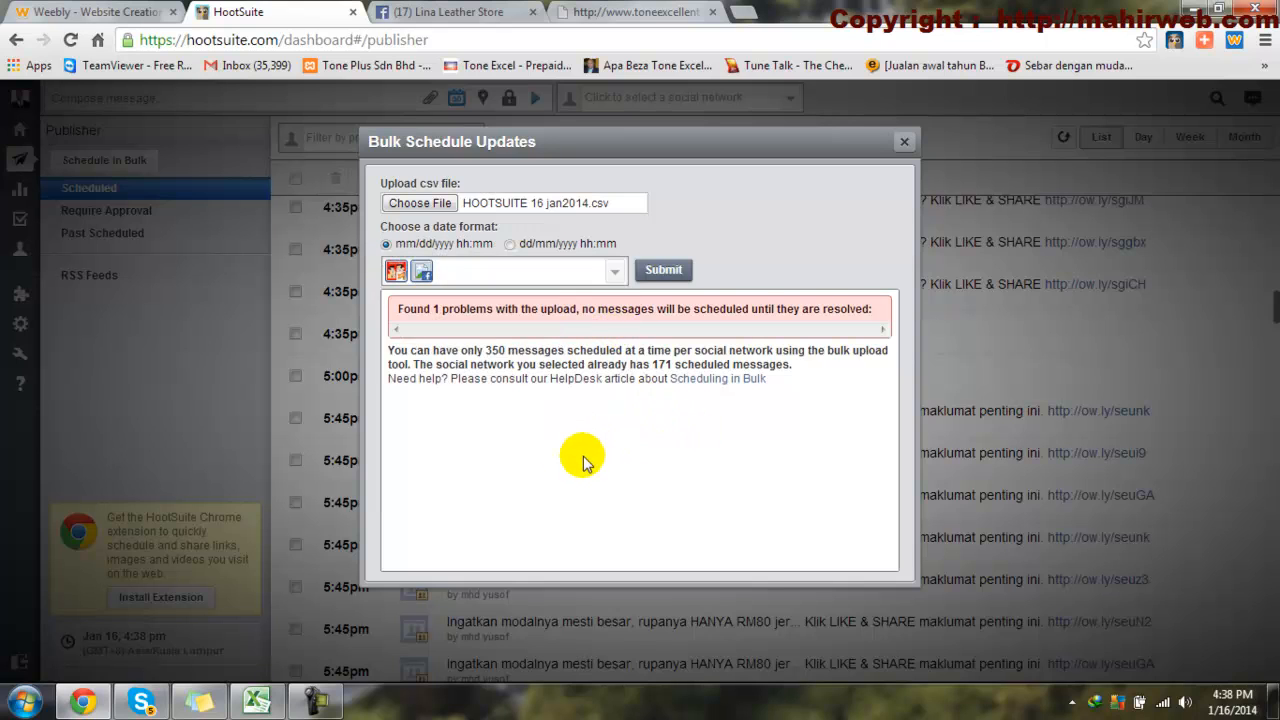
mouse_move(434, 270)
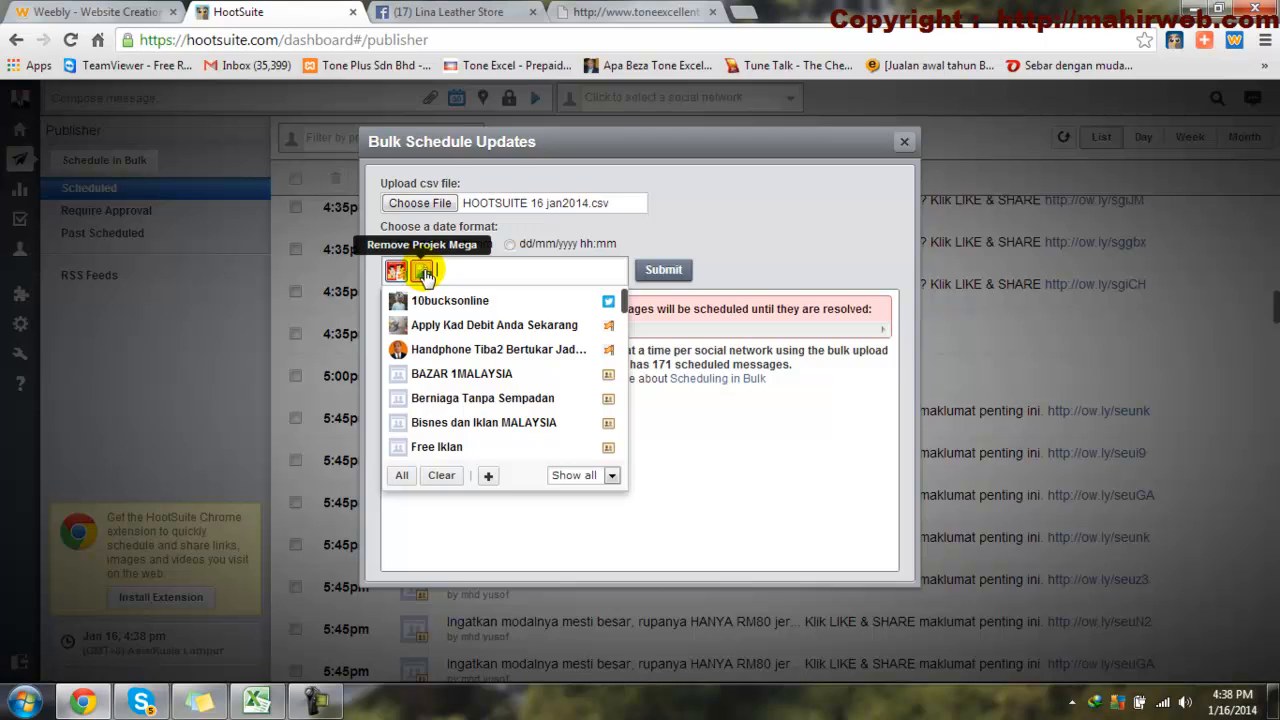
click(424, 270)
click(396, 270)
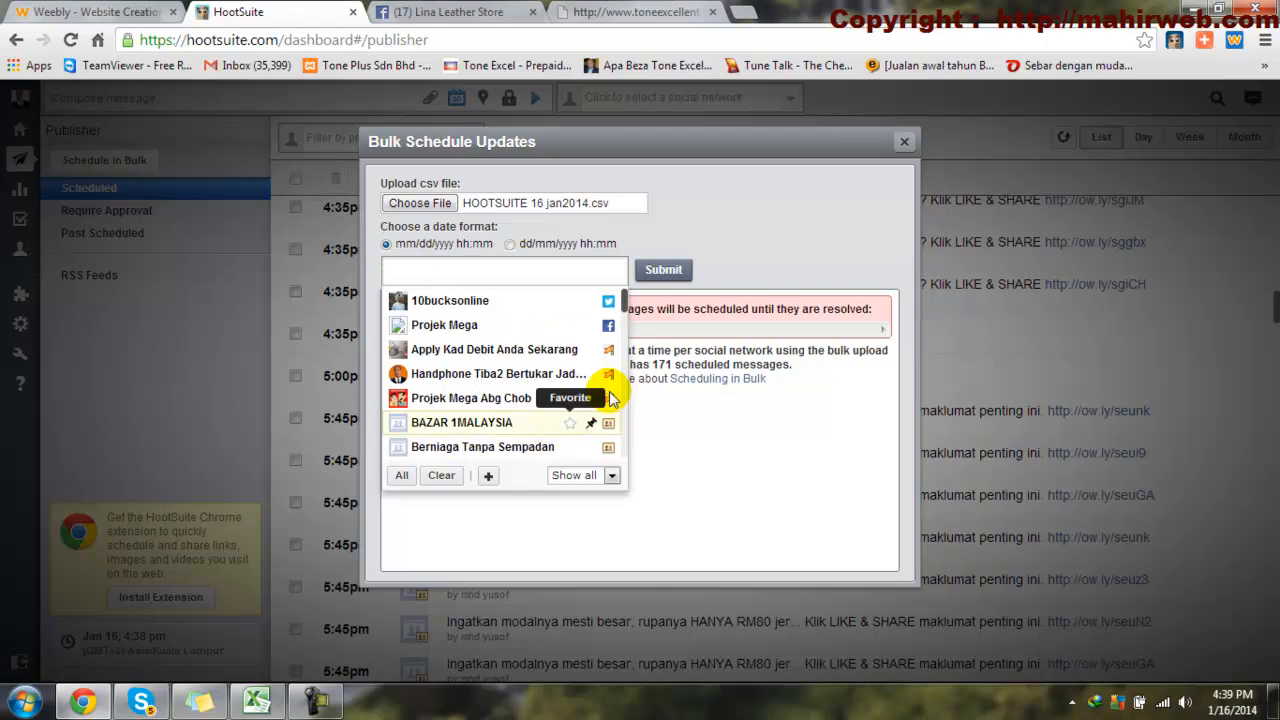
Step: Try to bulk schedule the file to 10bucksonline, the Projek Mega Facebook profile, IKLAN GAYA BEBAS and IKLAN FREE NO SYARAT
click(506, 272)
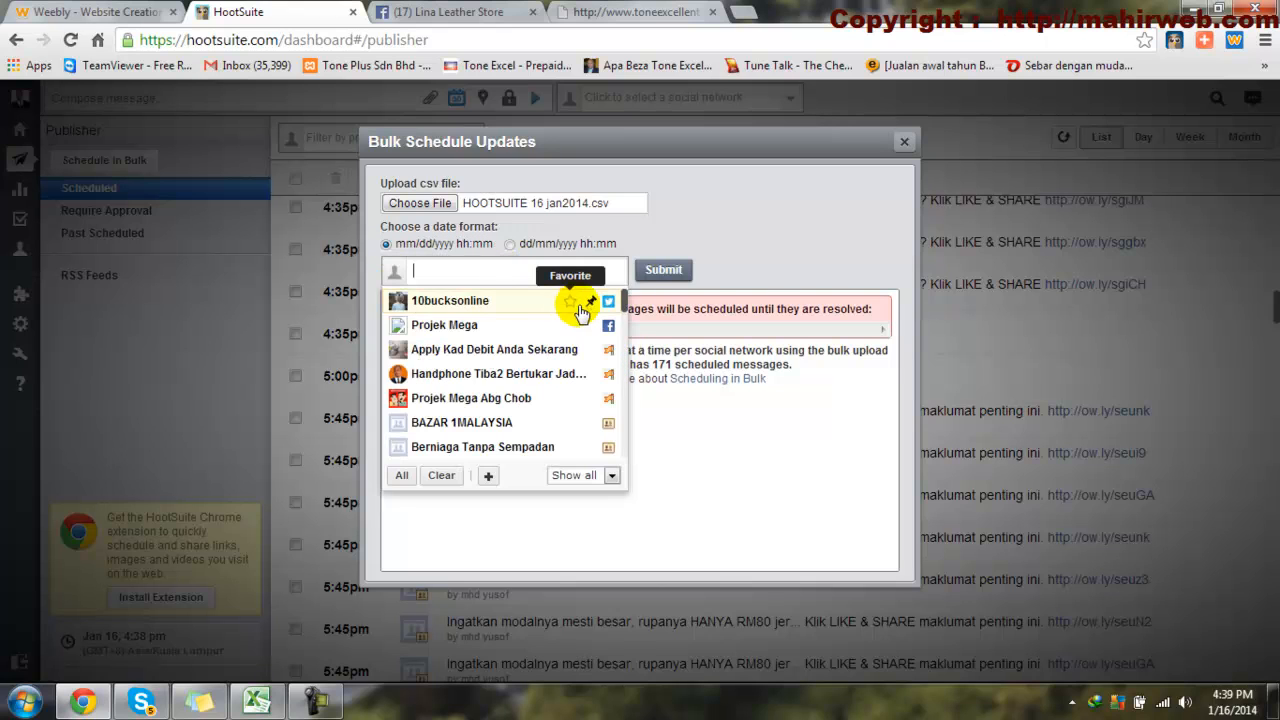
click(619, 302)
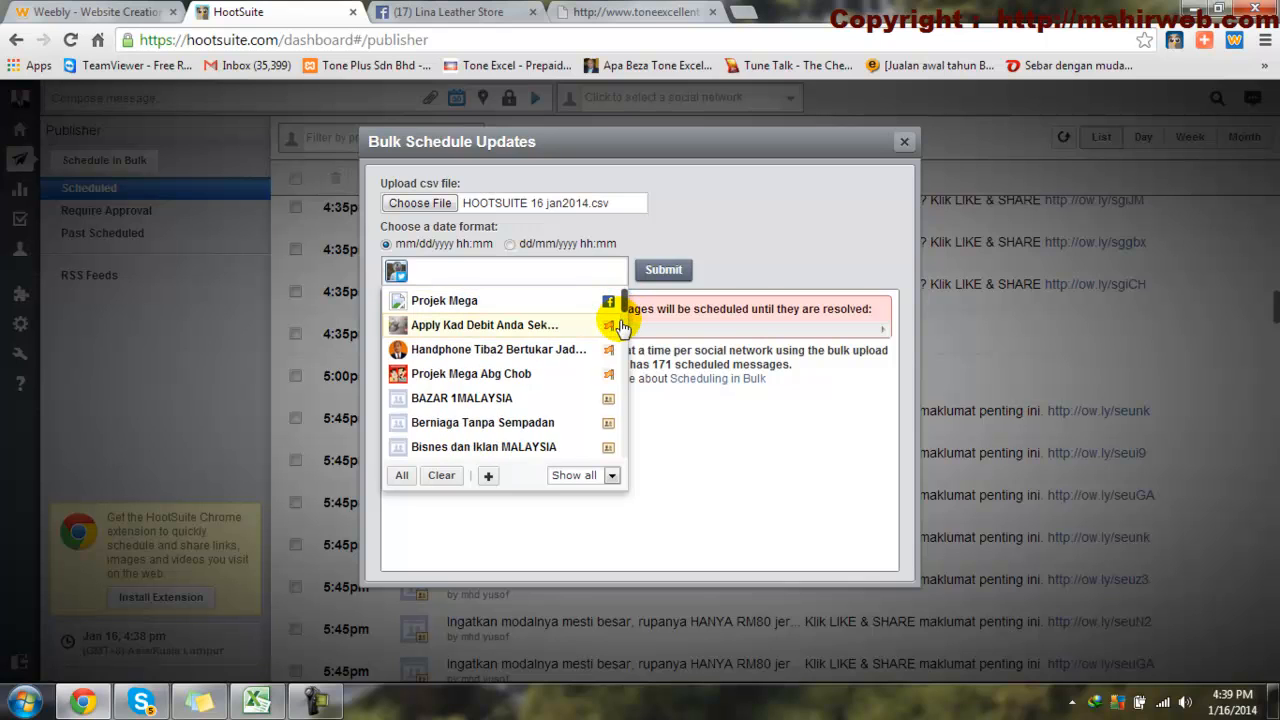
click(619, 311)
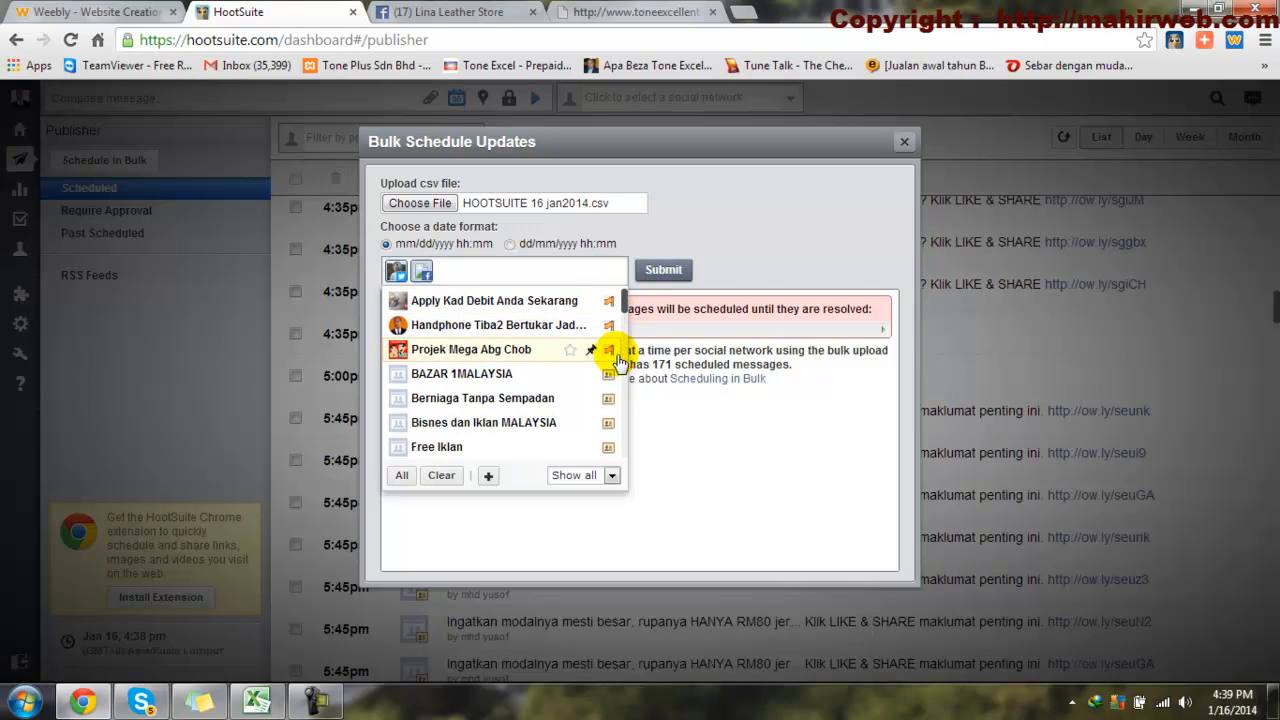
drag(621, 320, 621, 375)
click(485, 377)
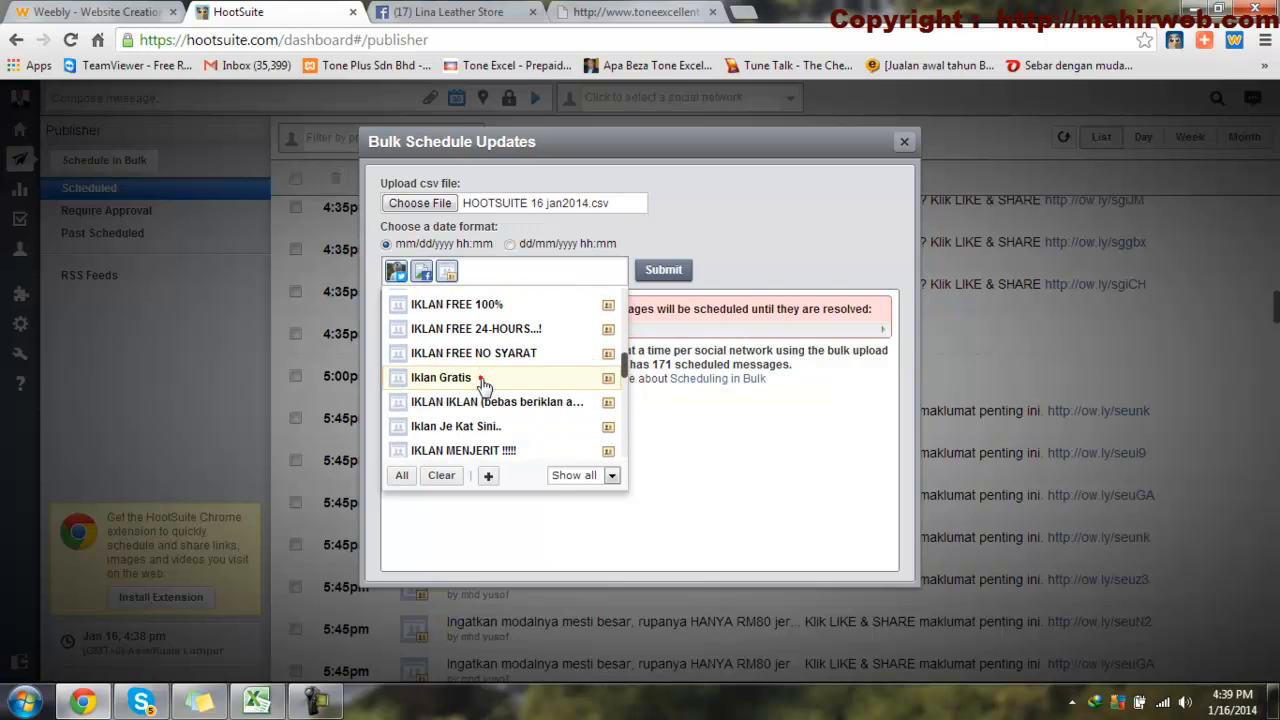
click(452, 353)
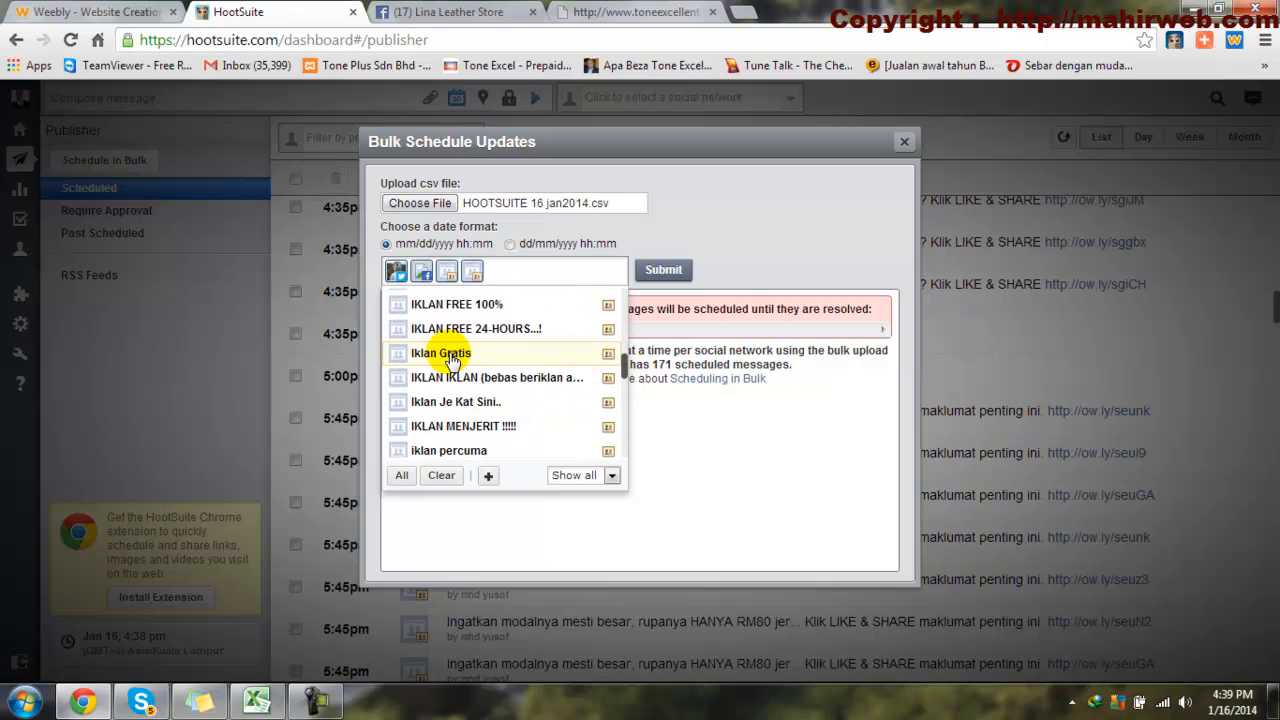
click(523, 517)
click(664, 272)
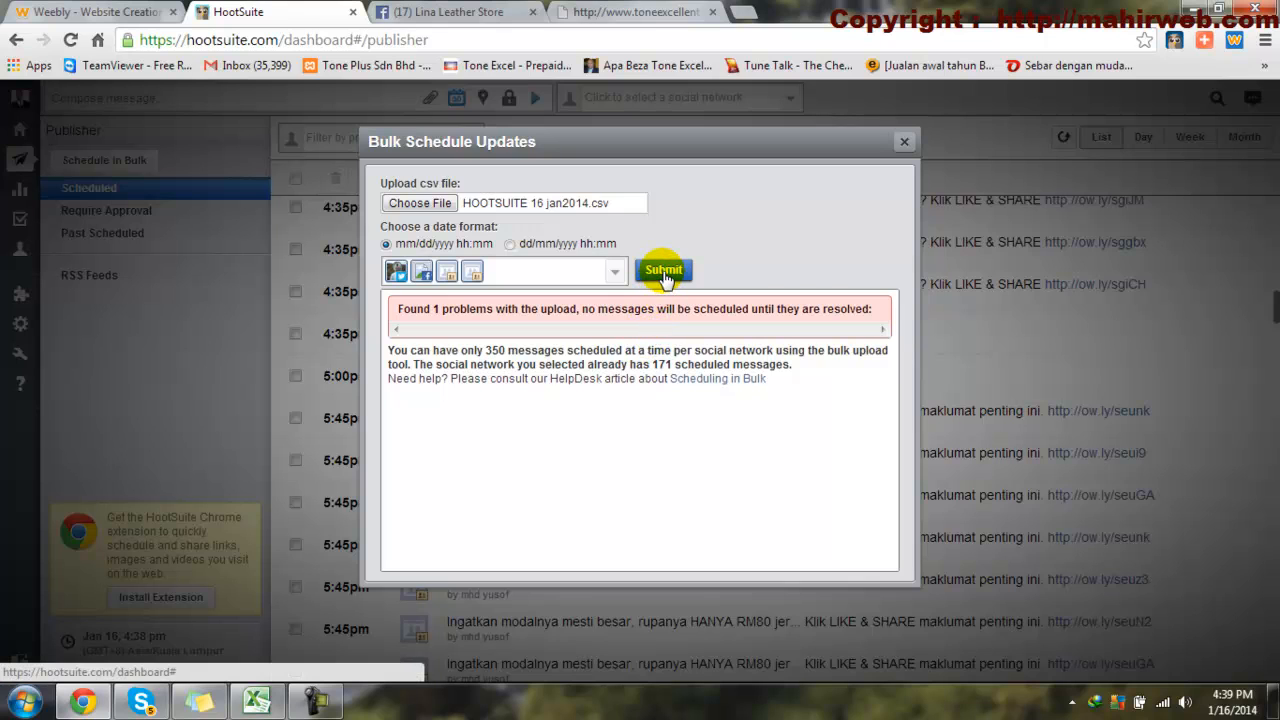
Step: Remove Projek Mega and 10bucksonline from the target networks and resubmit the bulk schedule for the two remaining groups
click(438, 283)
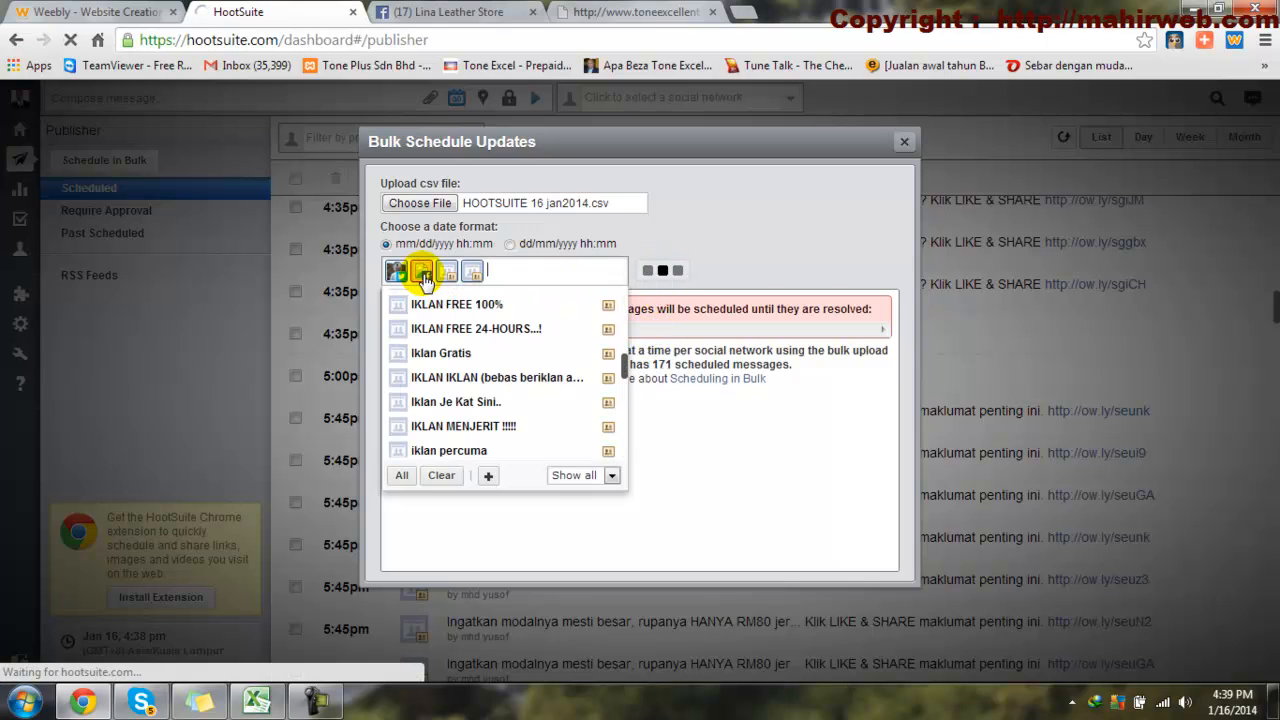
click(423, 272)
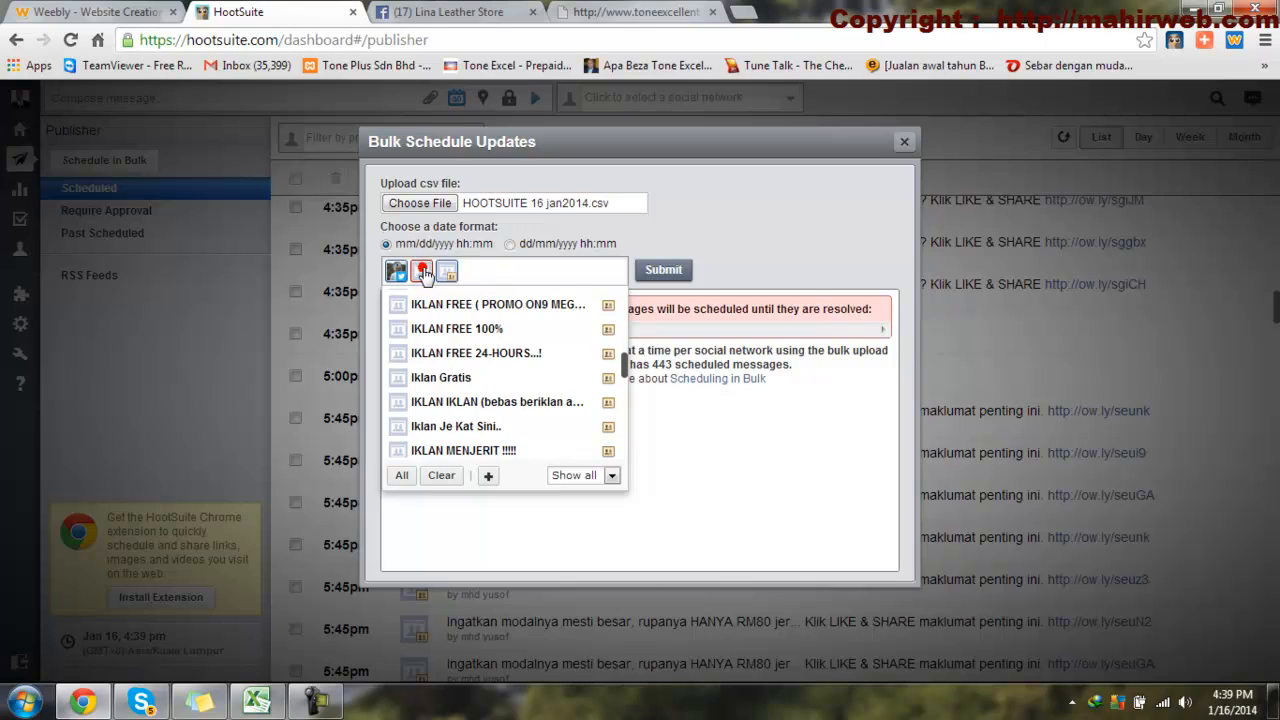
click(396, 273)
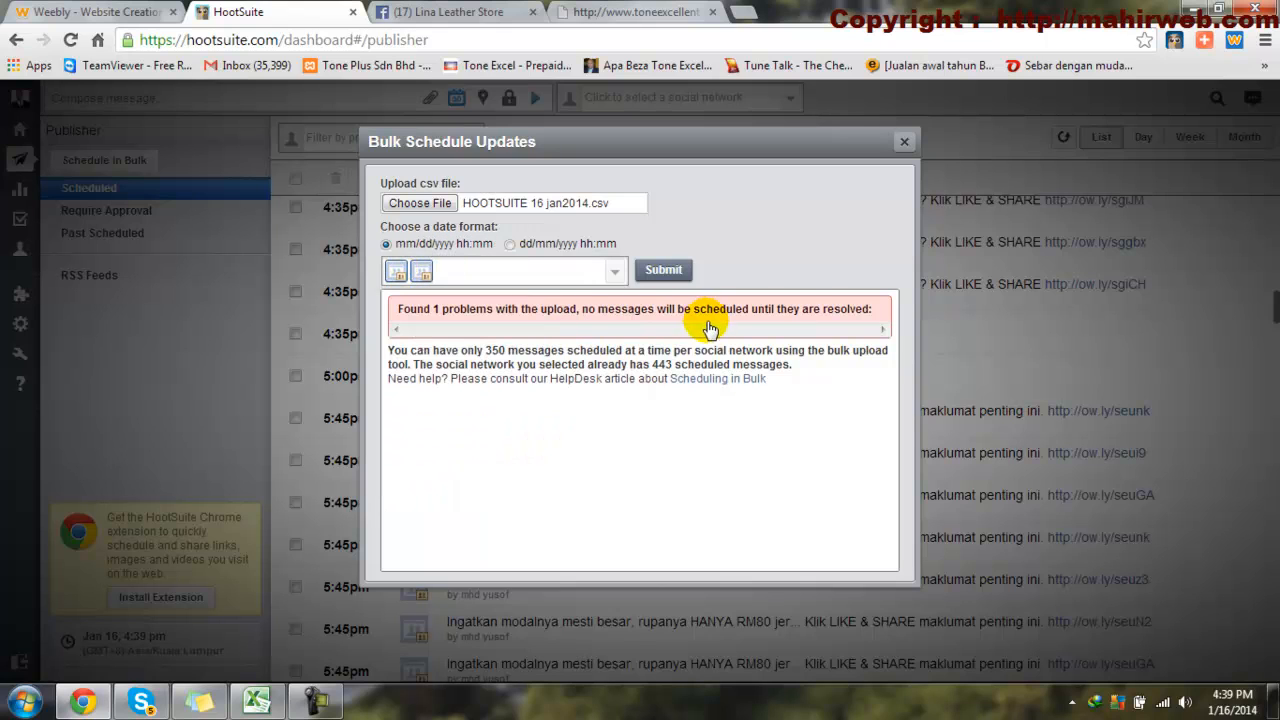
click(664, 272)
click(665, 272)
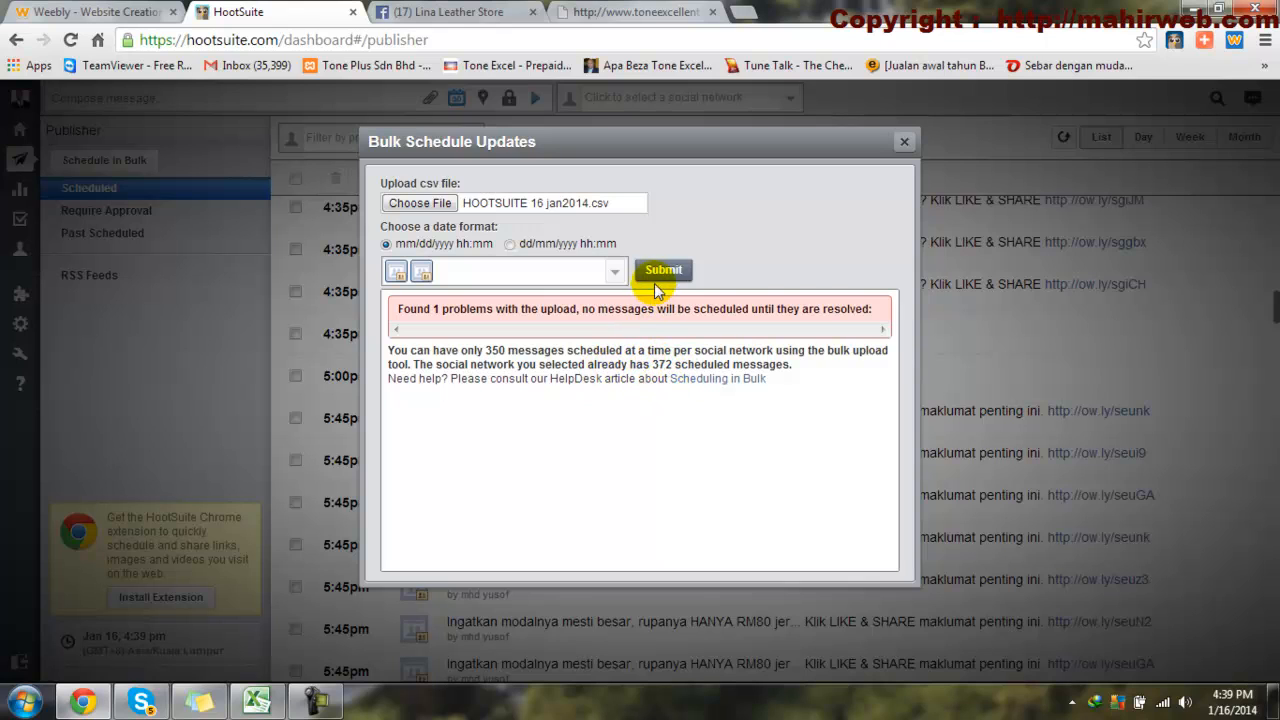
Step: Remove IKLAN FREE NO SYARAT and IKLAN GAYA BEBAS from the target networks
click(615, 271)
click(397, 277)
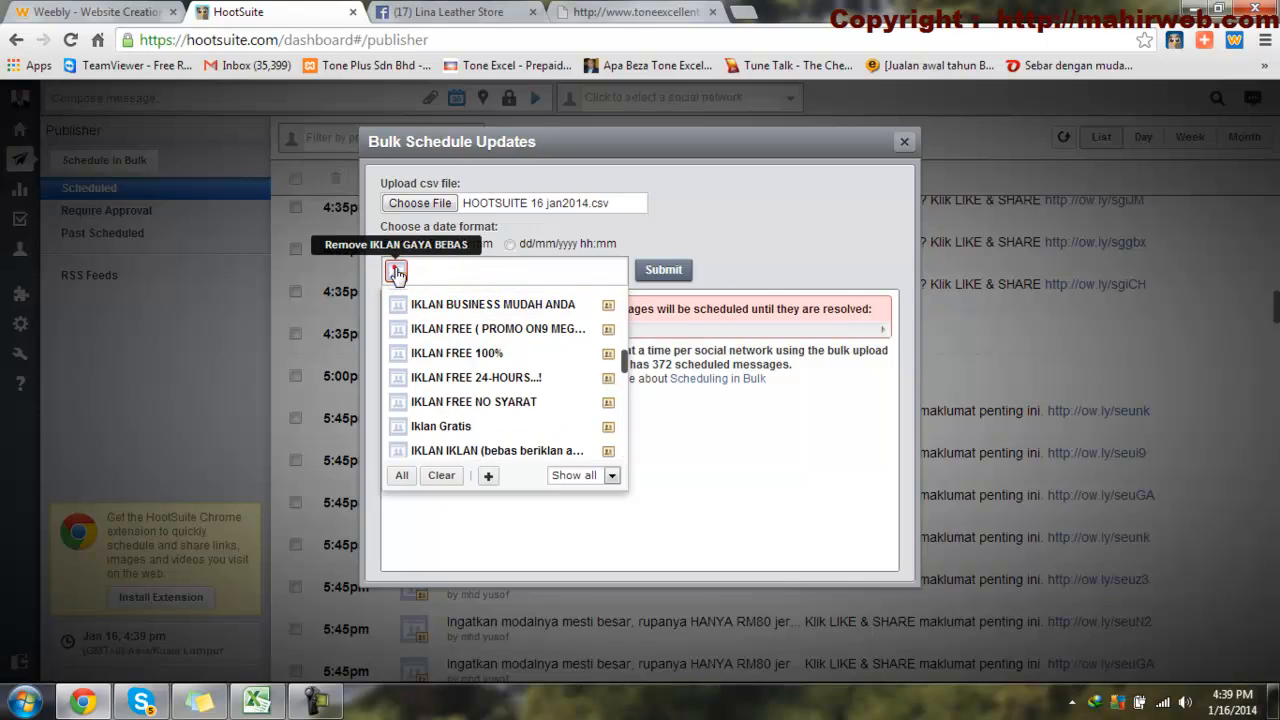
click(397, 277)
Step: Try to bulk schedule the file to only the "Medan Iklan Percuma Tune Tal..." and "pure online business here:)" groups
click(622, 358)
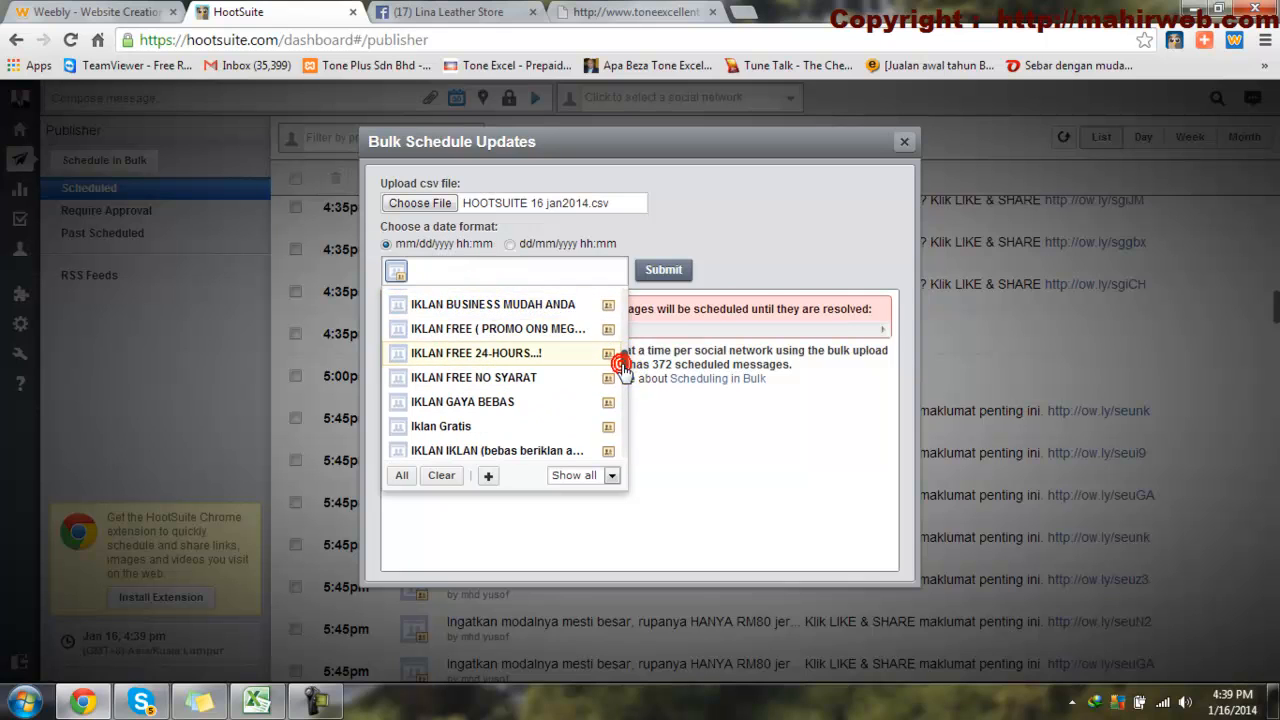
drag(622, 358, 623, 432)
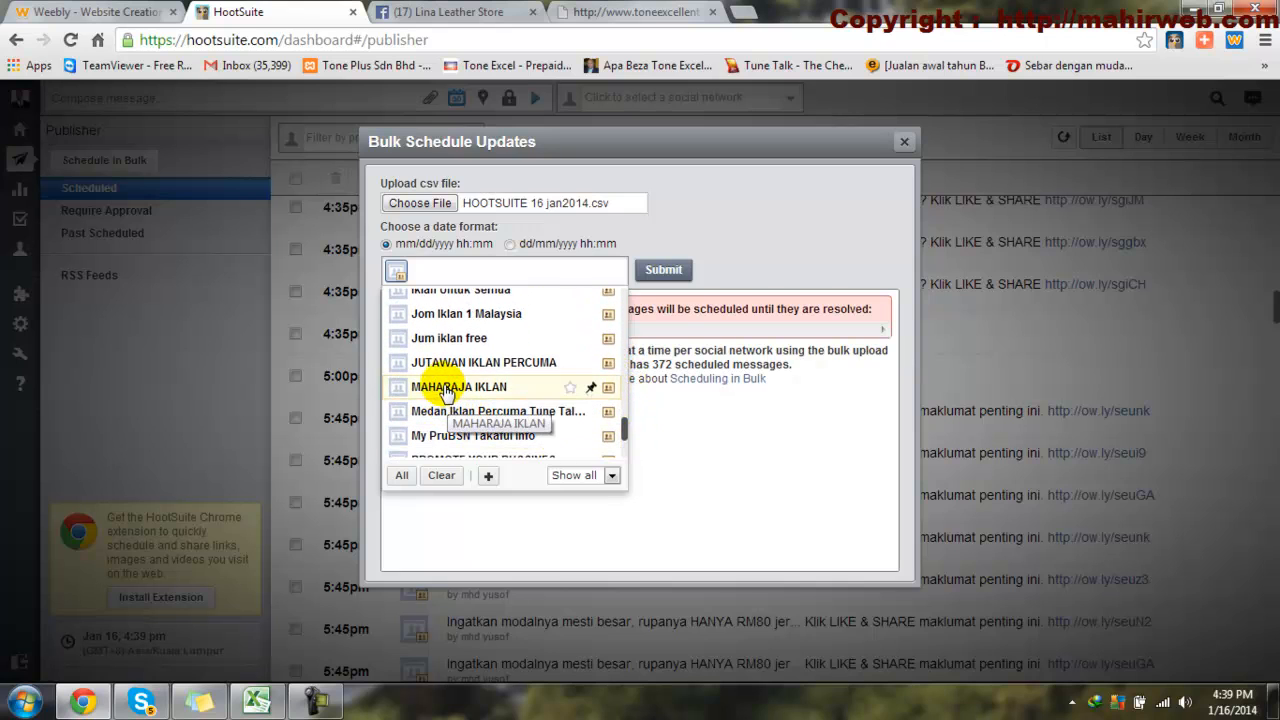
click(610, 435)
drag(624, 439, 624, 461)
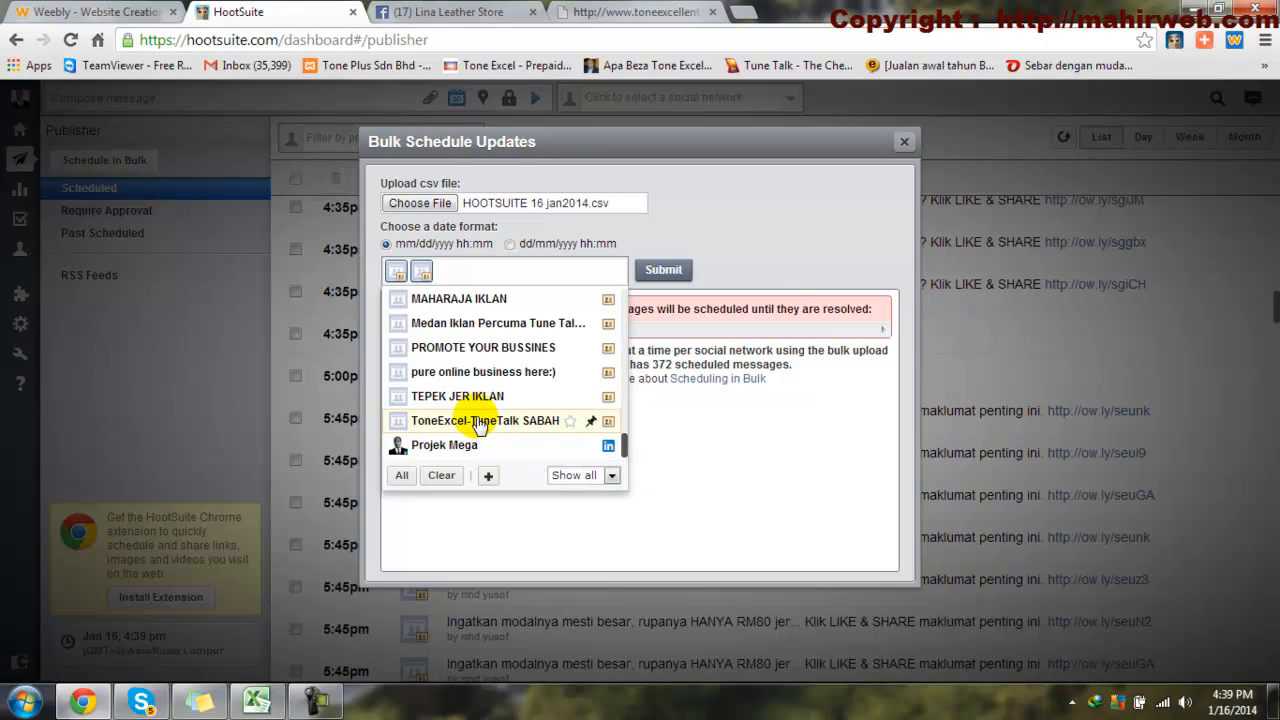
drag(624, 441, 624, 435)
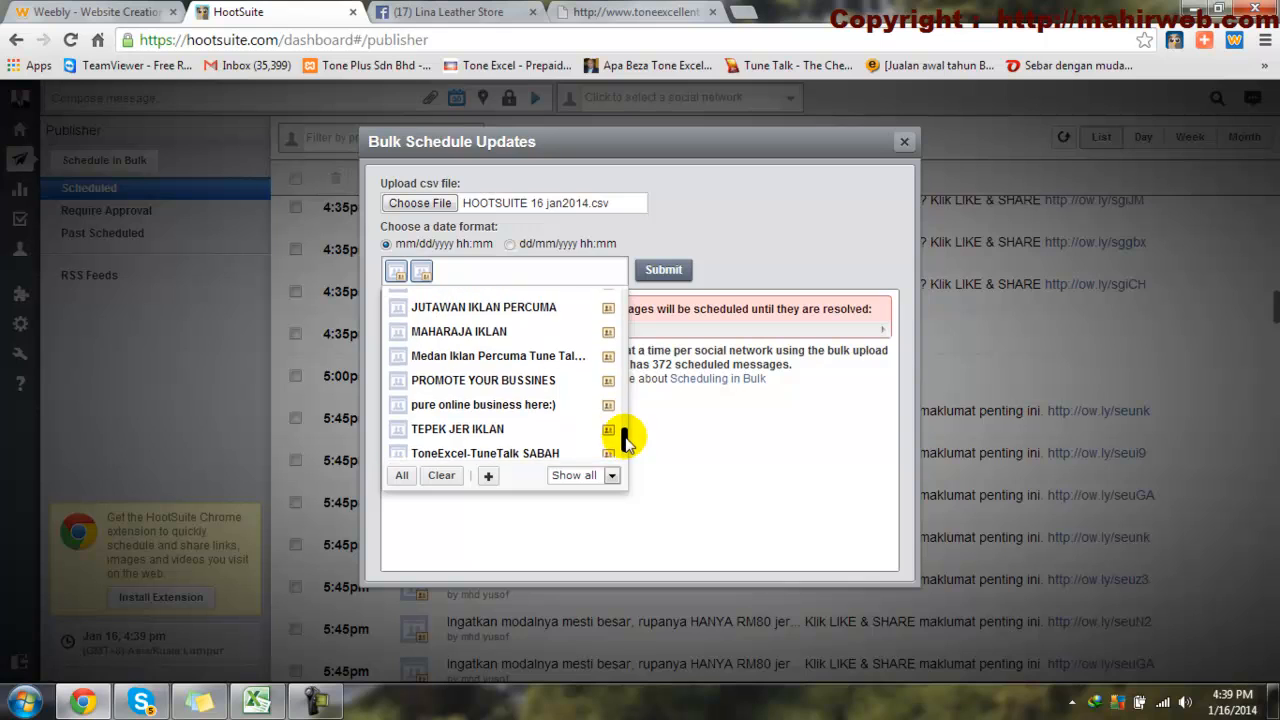
click(455, 358)
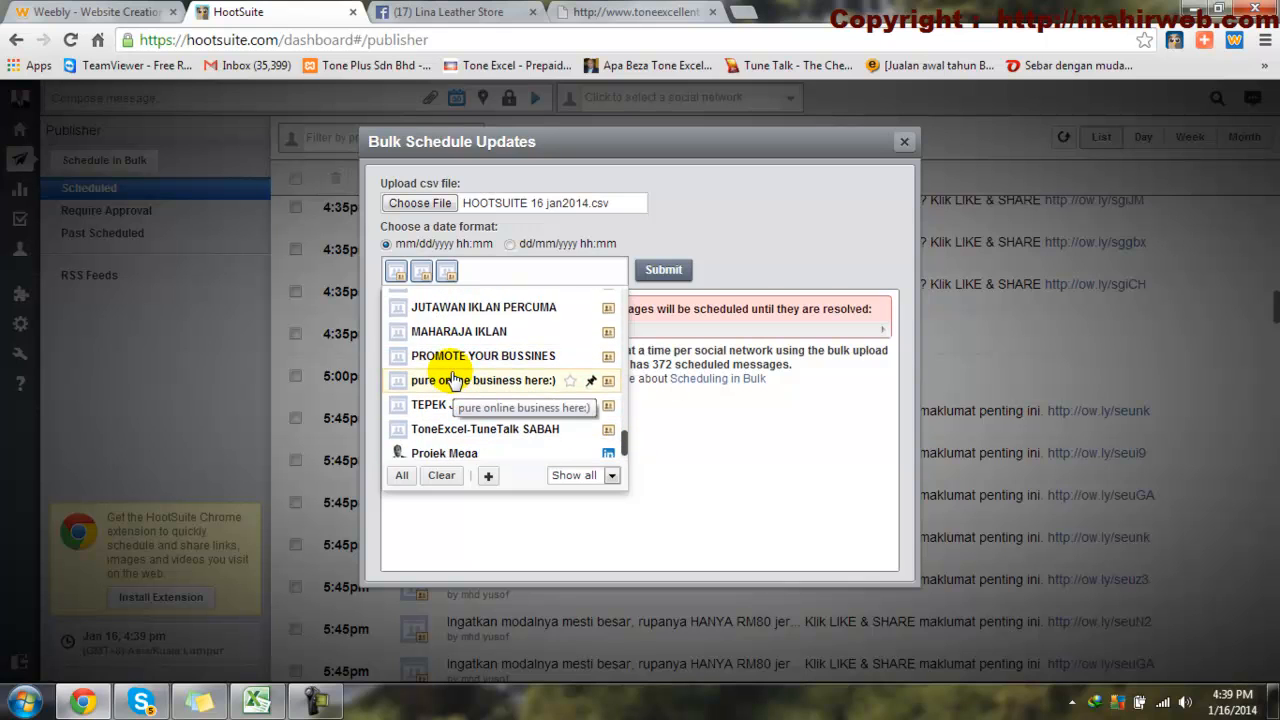
click(456, 386)
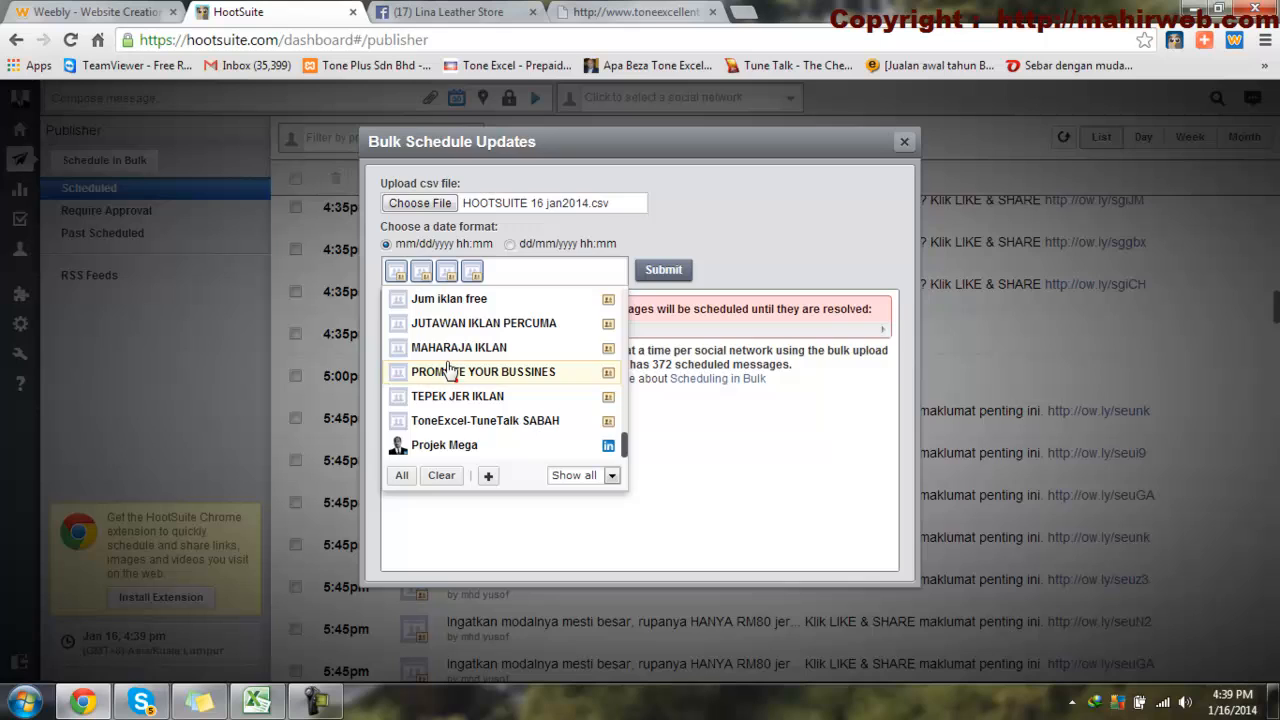
click(400, 273)
click(403, 276)
click(660, 270)
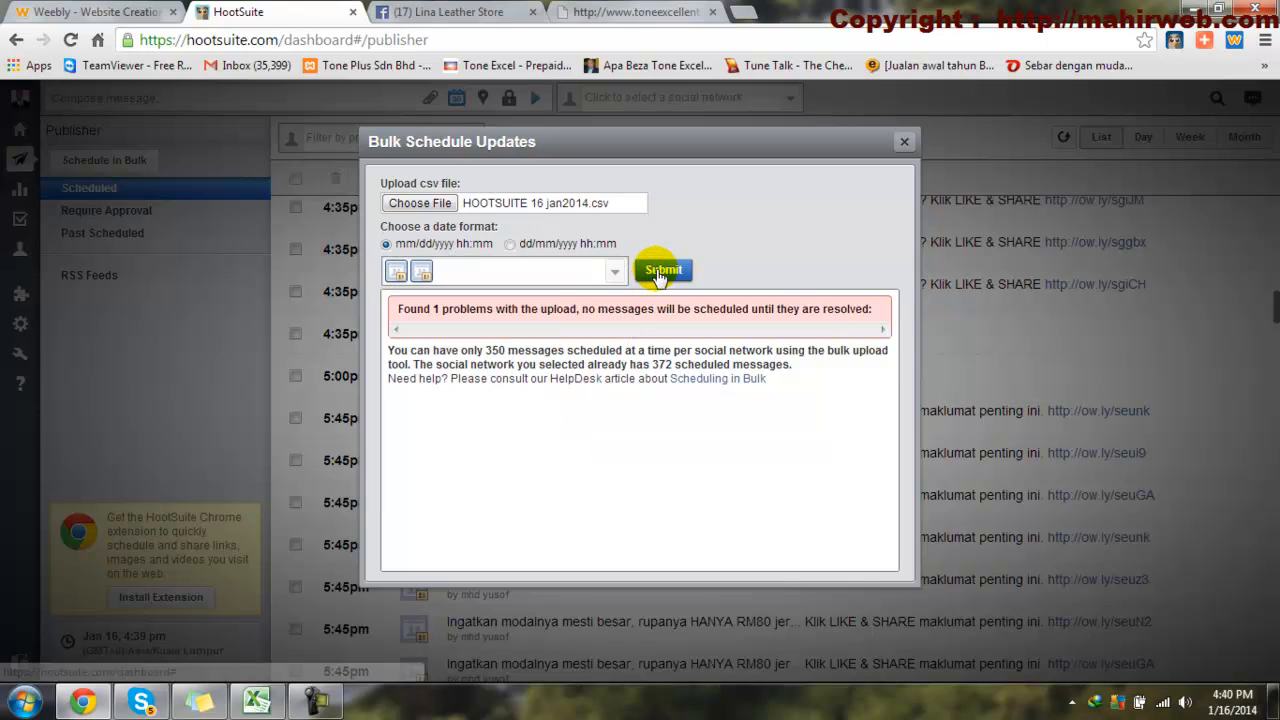
click(658, 272)
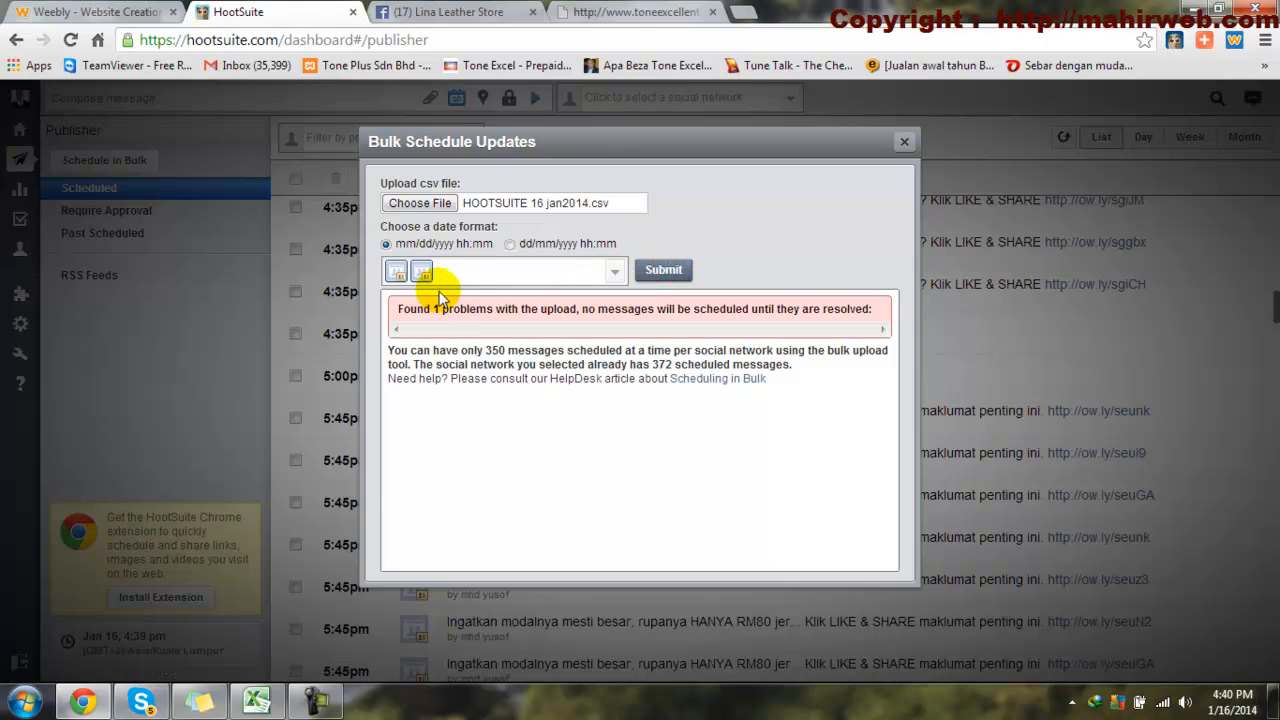
Step: Close the Bulk Schedule Updates dialog and return to the list of scheduled messages
click(612, 280)
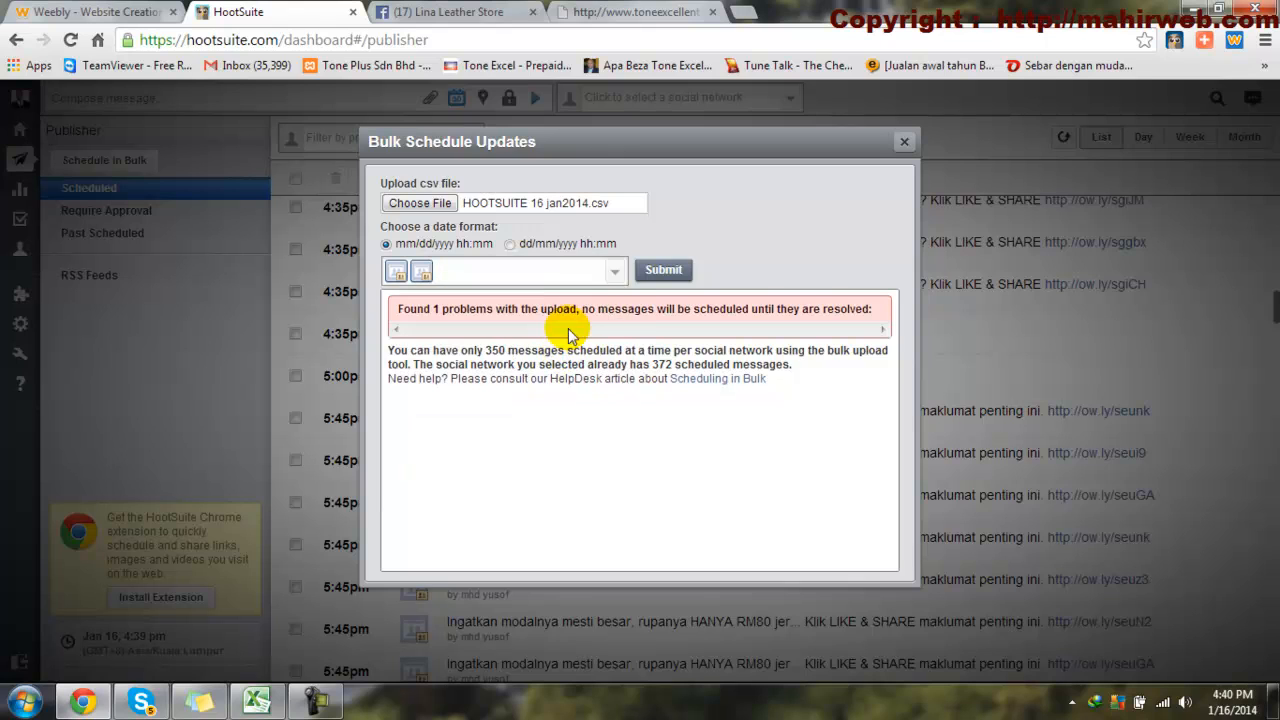
click(609, 270)
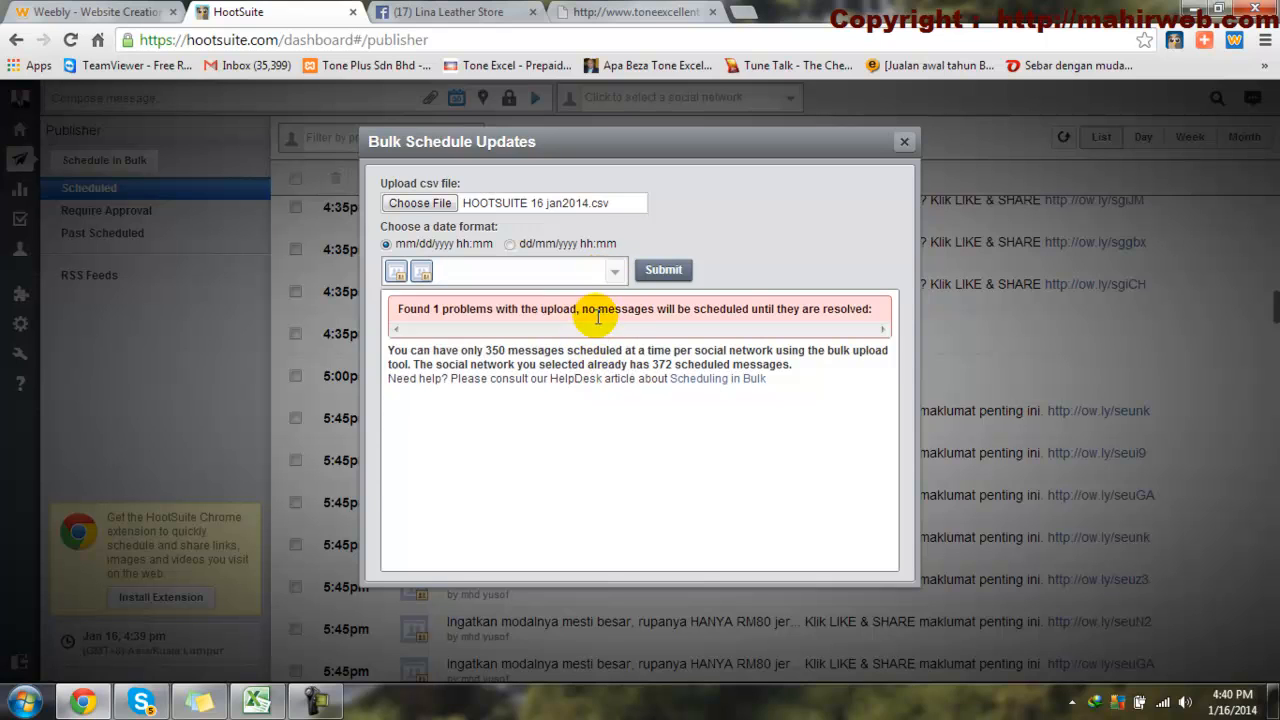
click(620, 272)
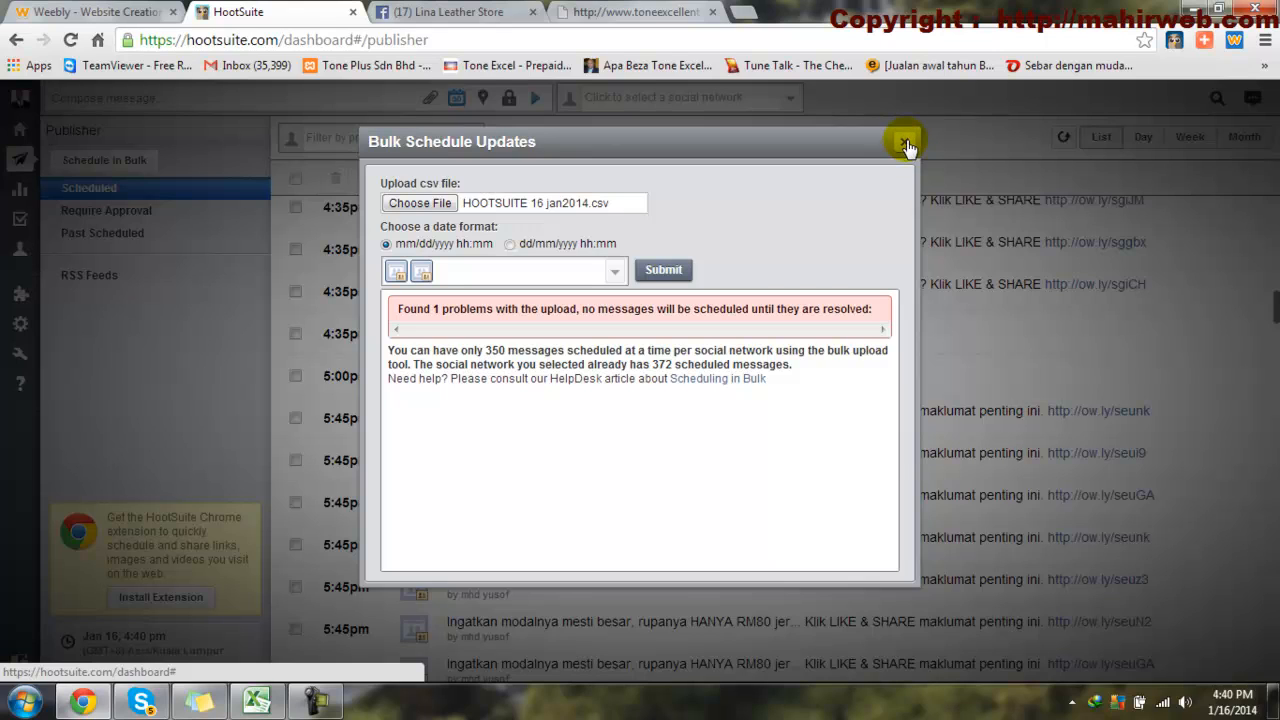
click(905, 143)
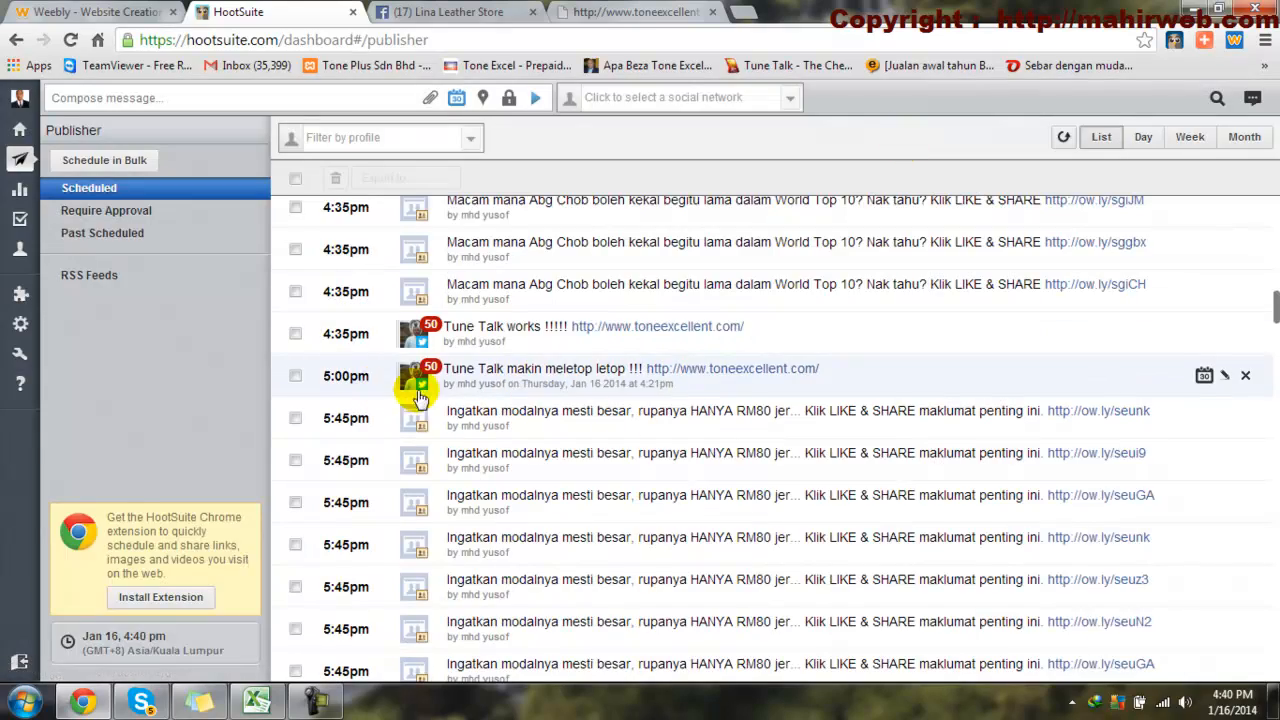
Step: Switch to the HOOTSUITE 16 jan2014 sheet in Excel and review its dated message rows from first to last
drag(1270, 318, 1263, 203)
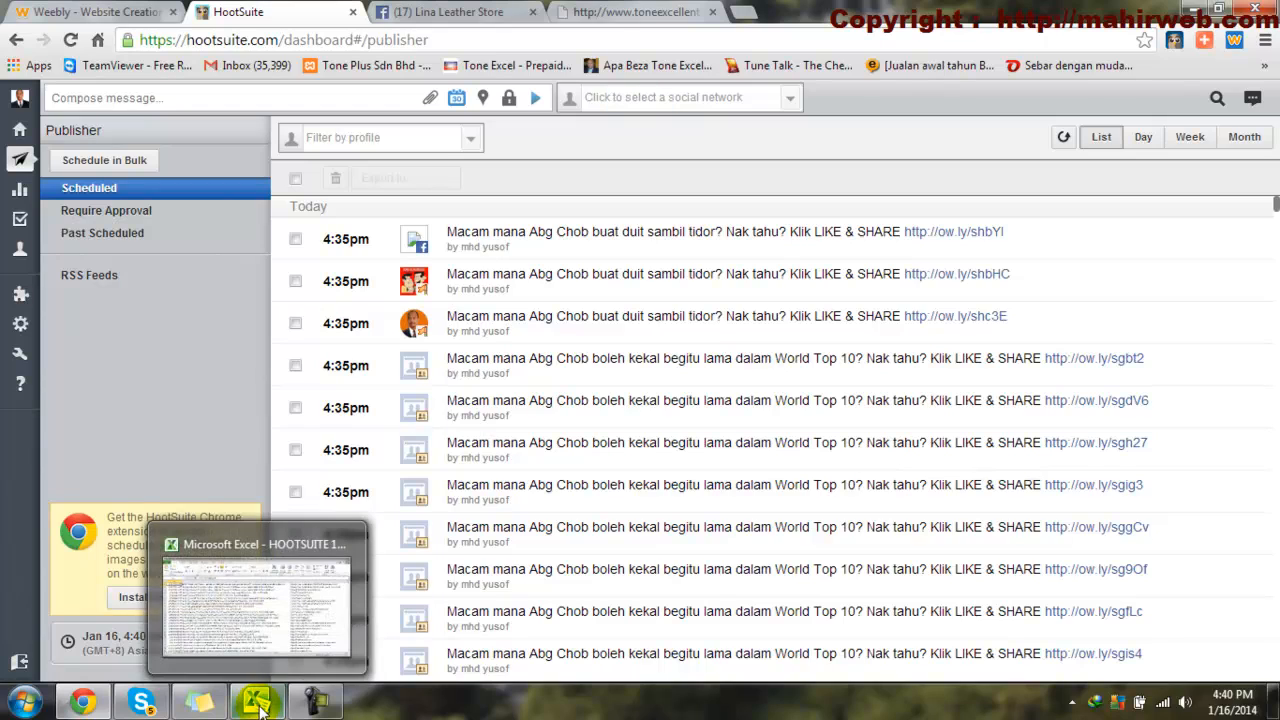
click(260, 703)
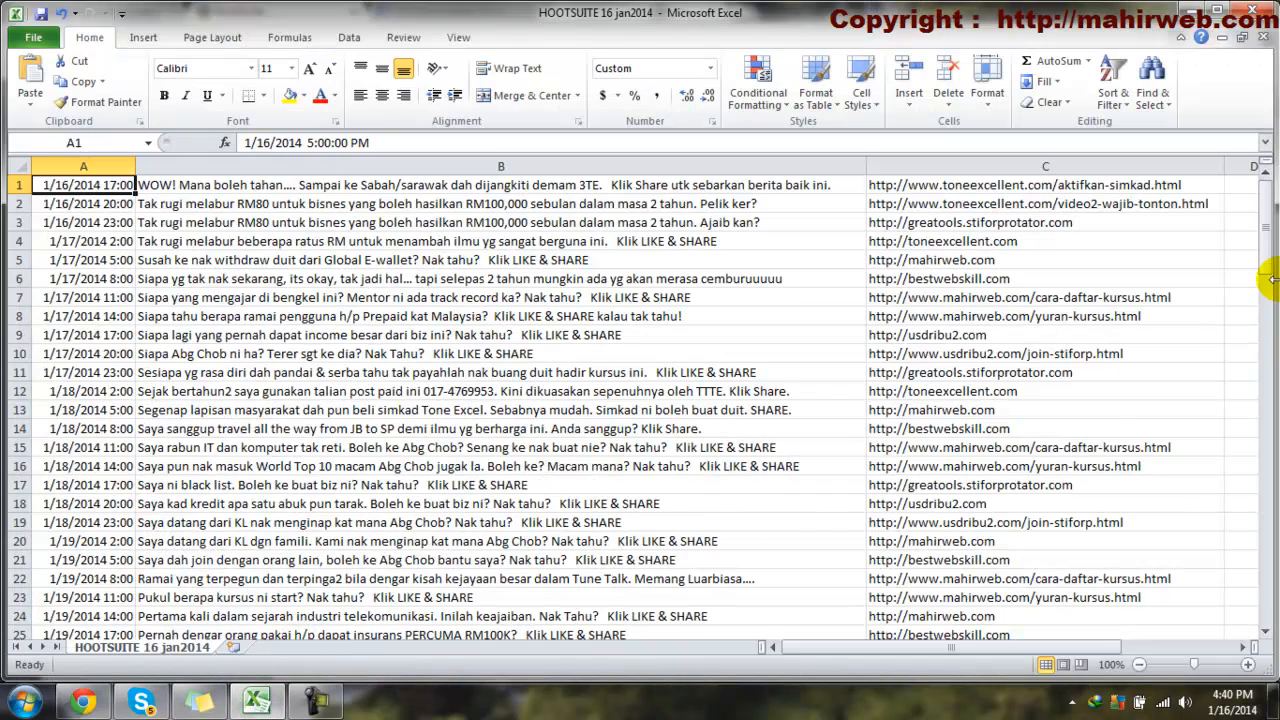
drag(1268, 244, 1268, 612)
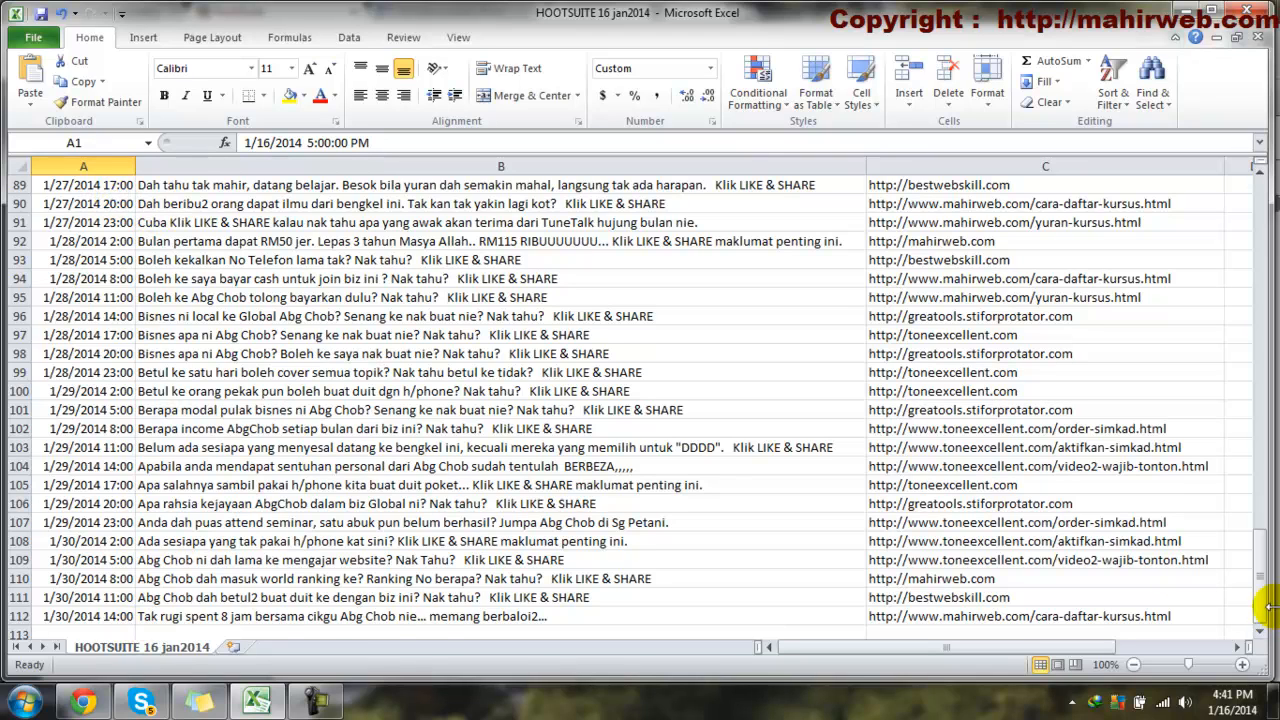
drag(1266, 606, 1266, 246)
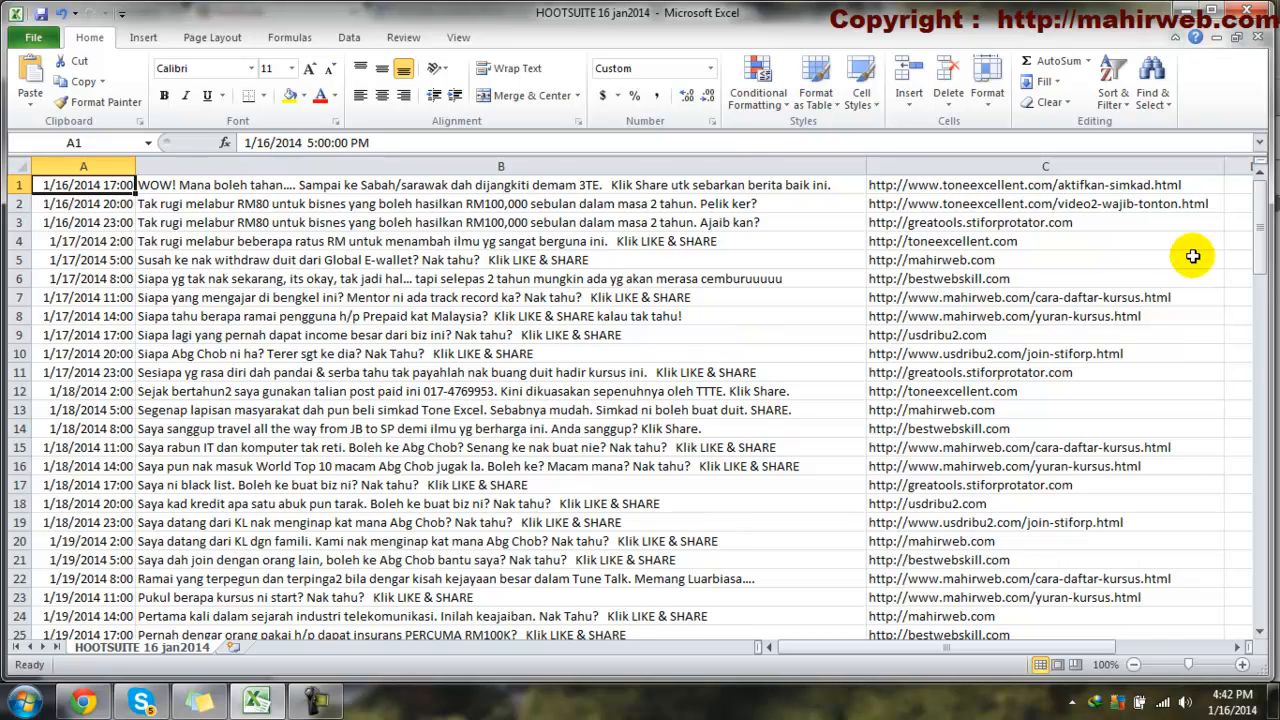
drag(1258, 258, 1260, 258)
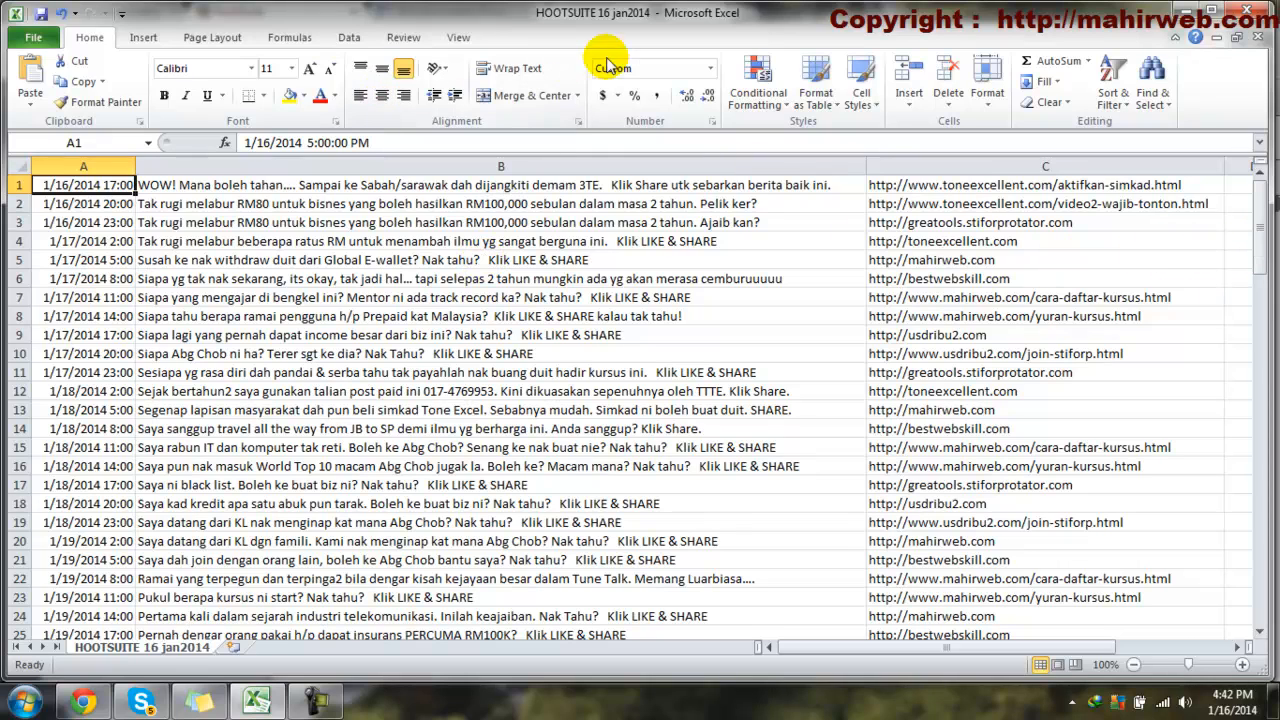
Step: Close the workbook, saving its changes as HOOTSUITE 16 jan2014 in CSV (Comma delimited) format over the existing file
click(1252, 10)
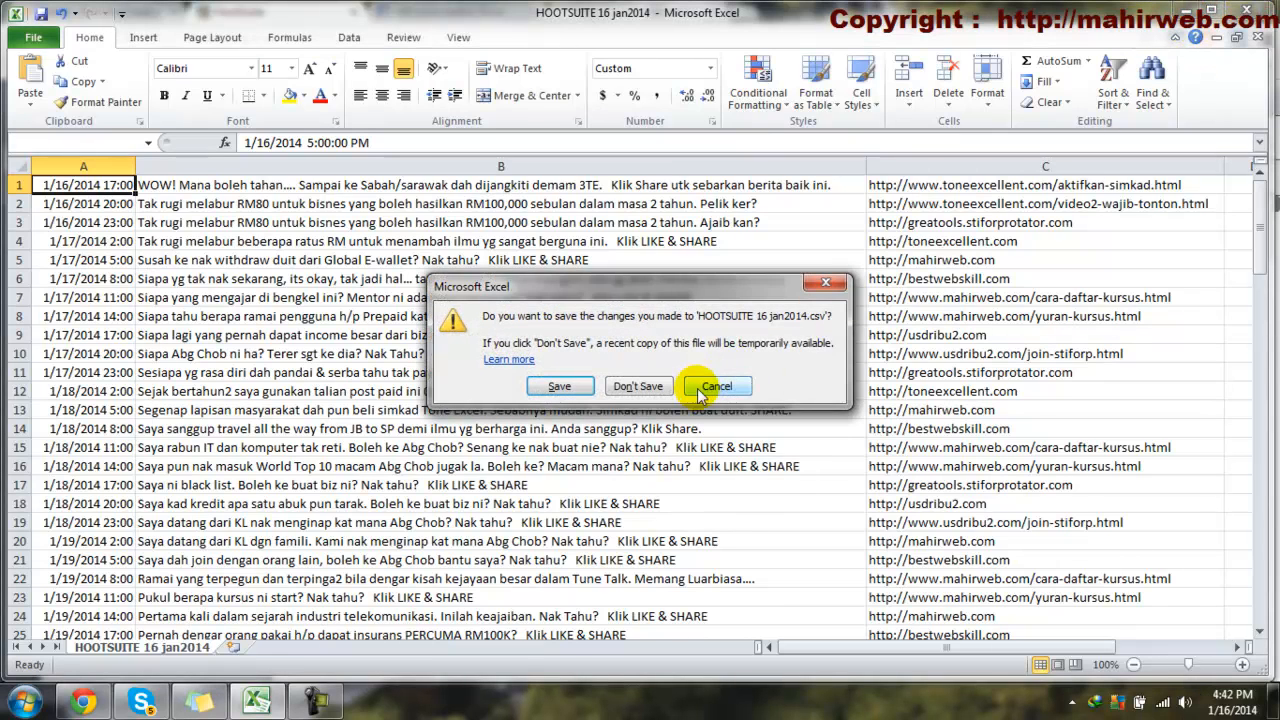
click(710, 388)
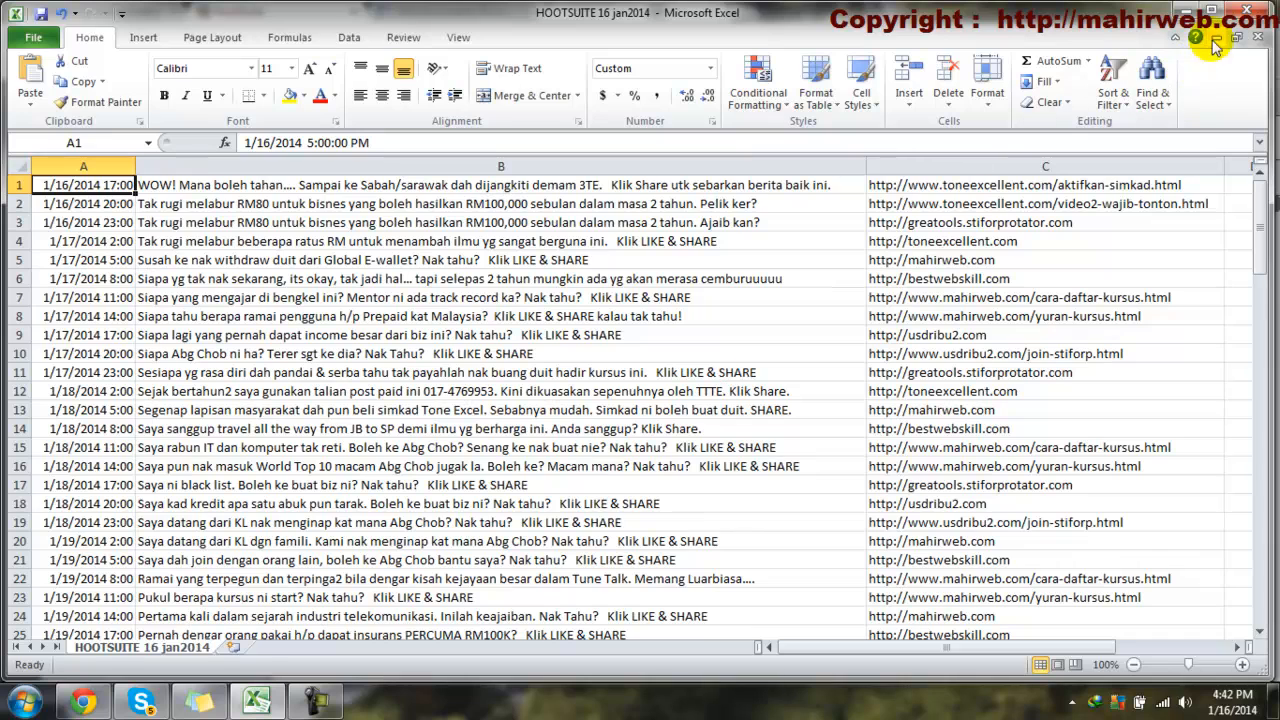
click(1250, 10)
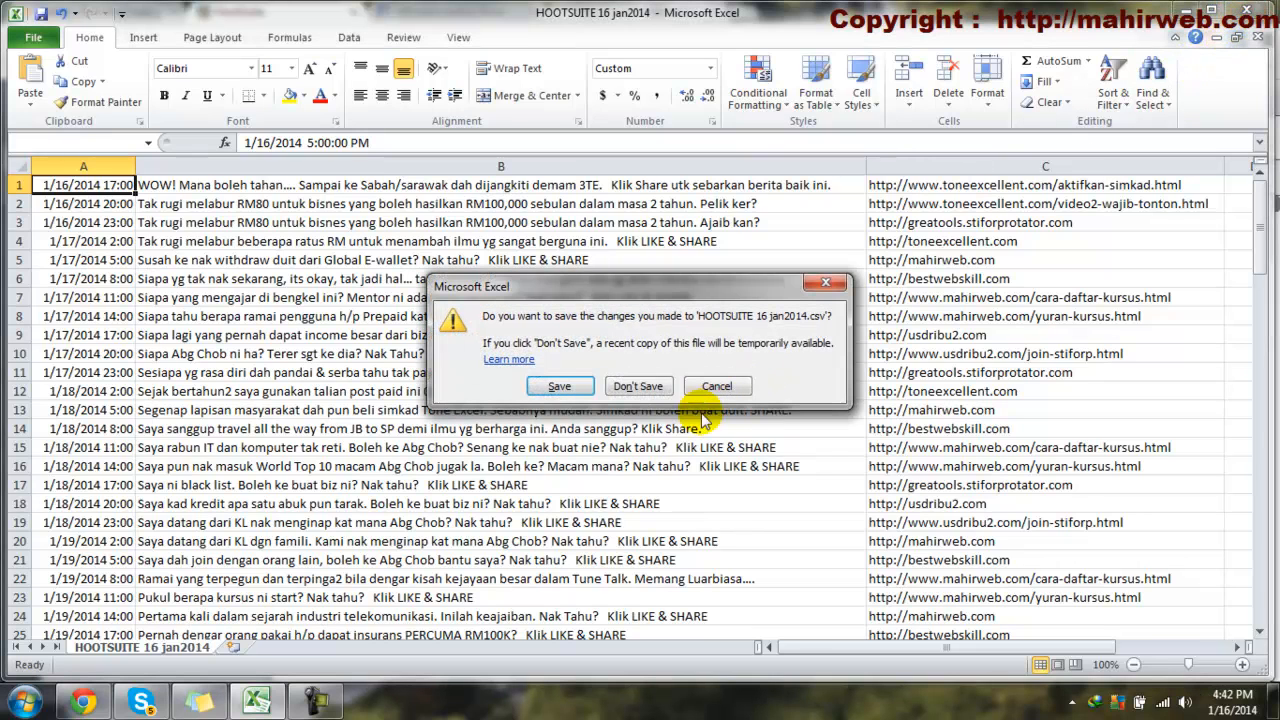
click(562, 389)
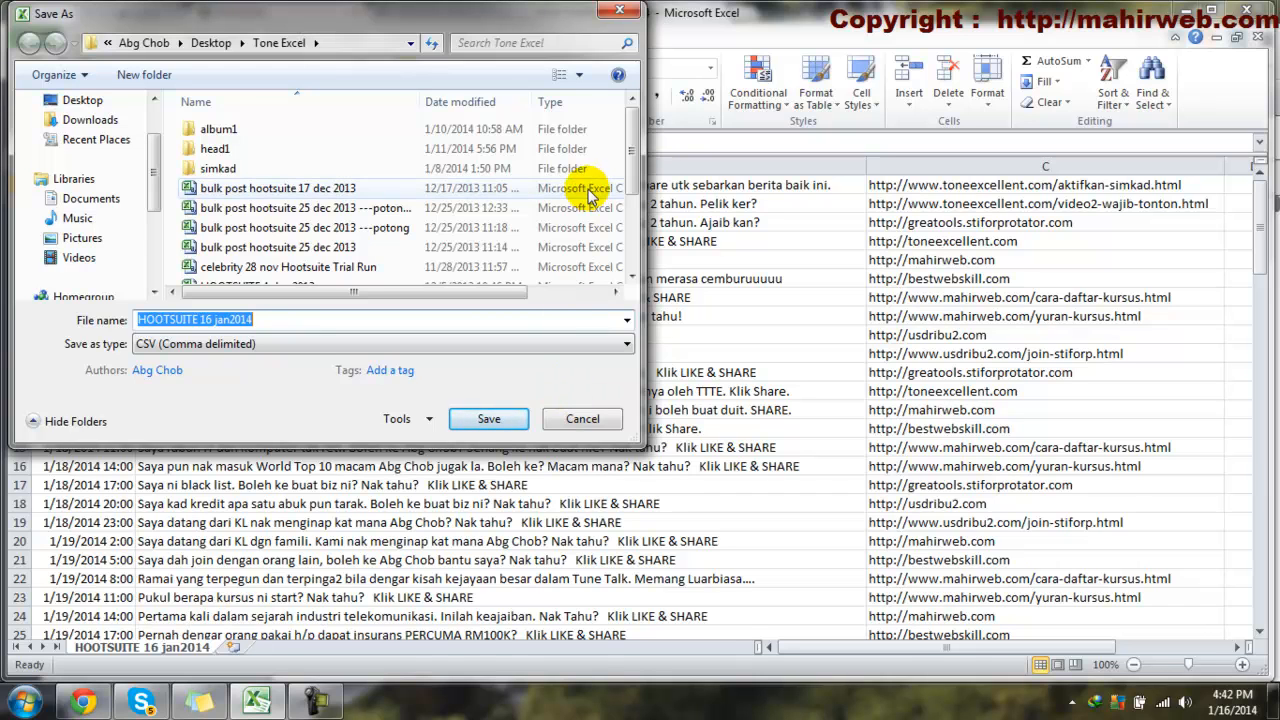
click(618, 11)
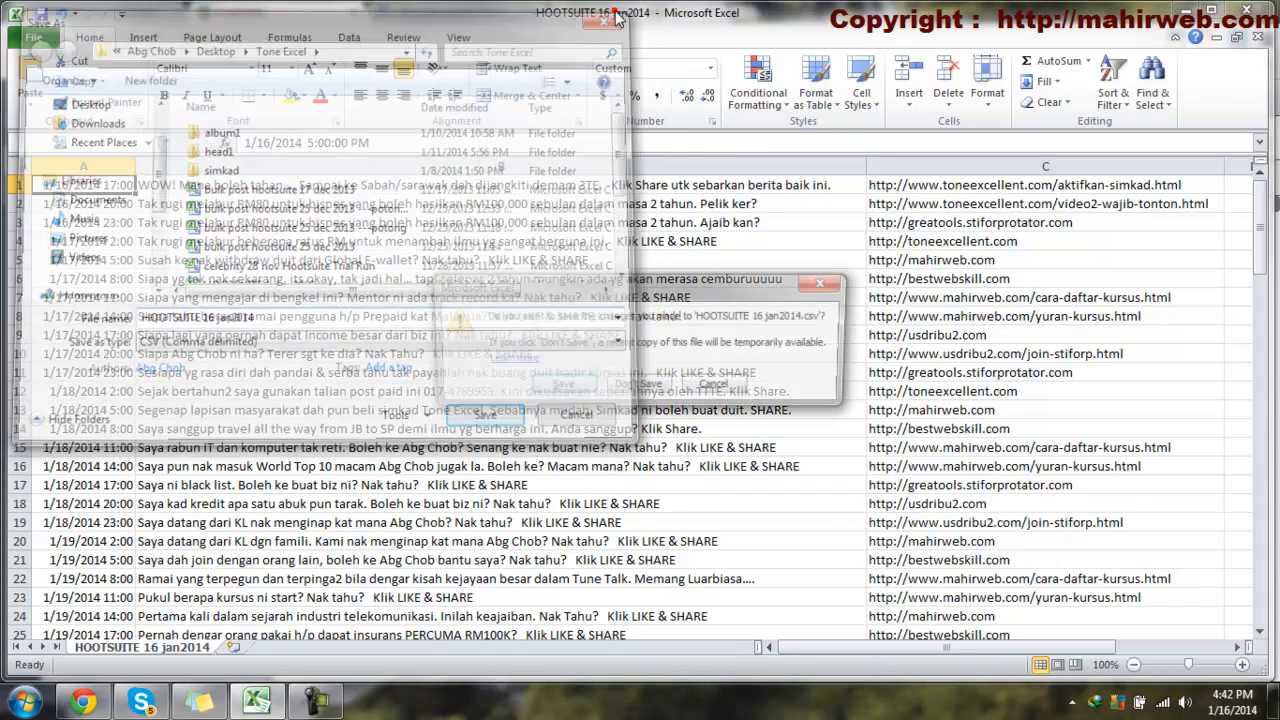
click(559, 386)
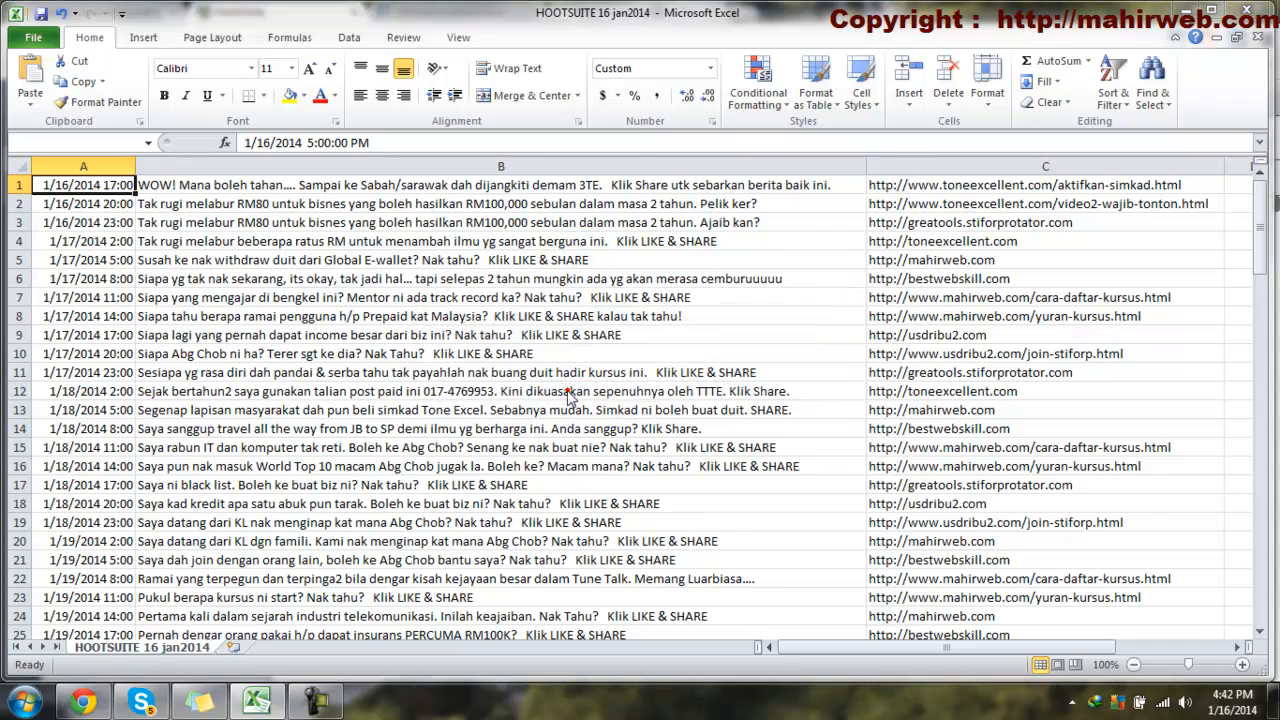
click(489, 418)
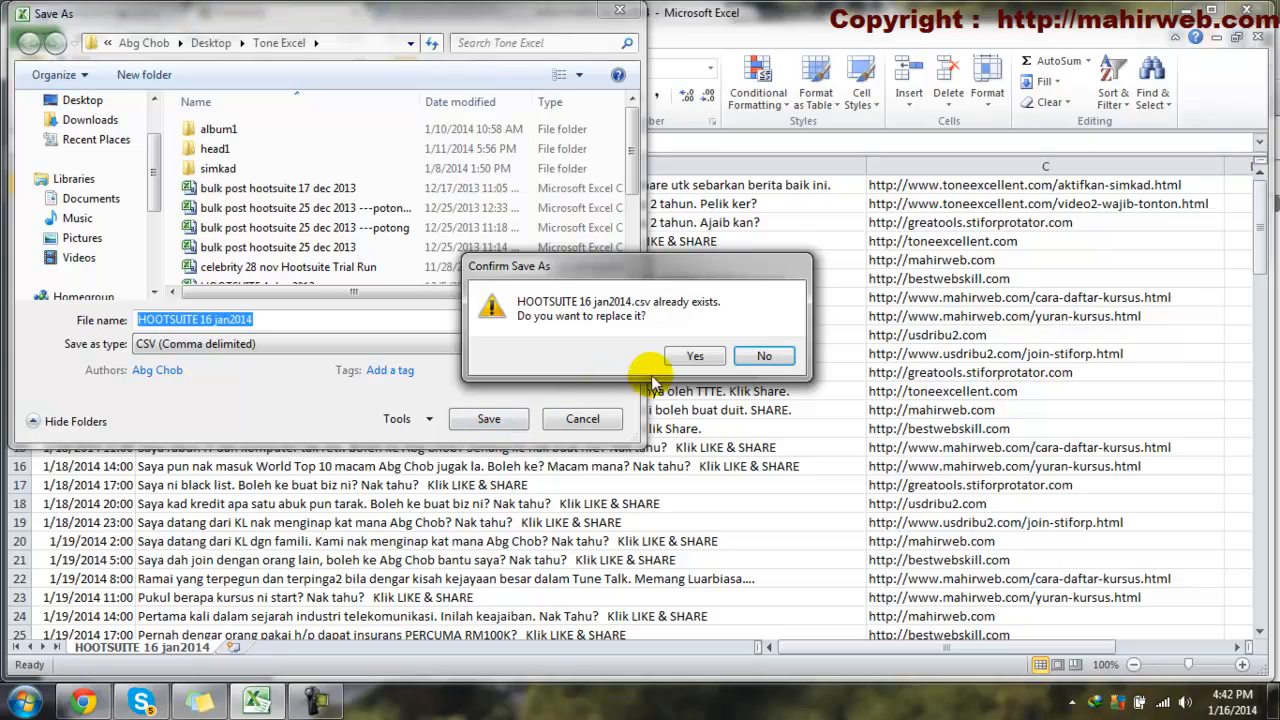
click(697, 362)
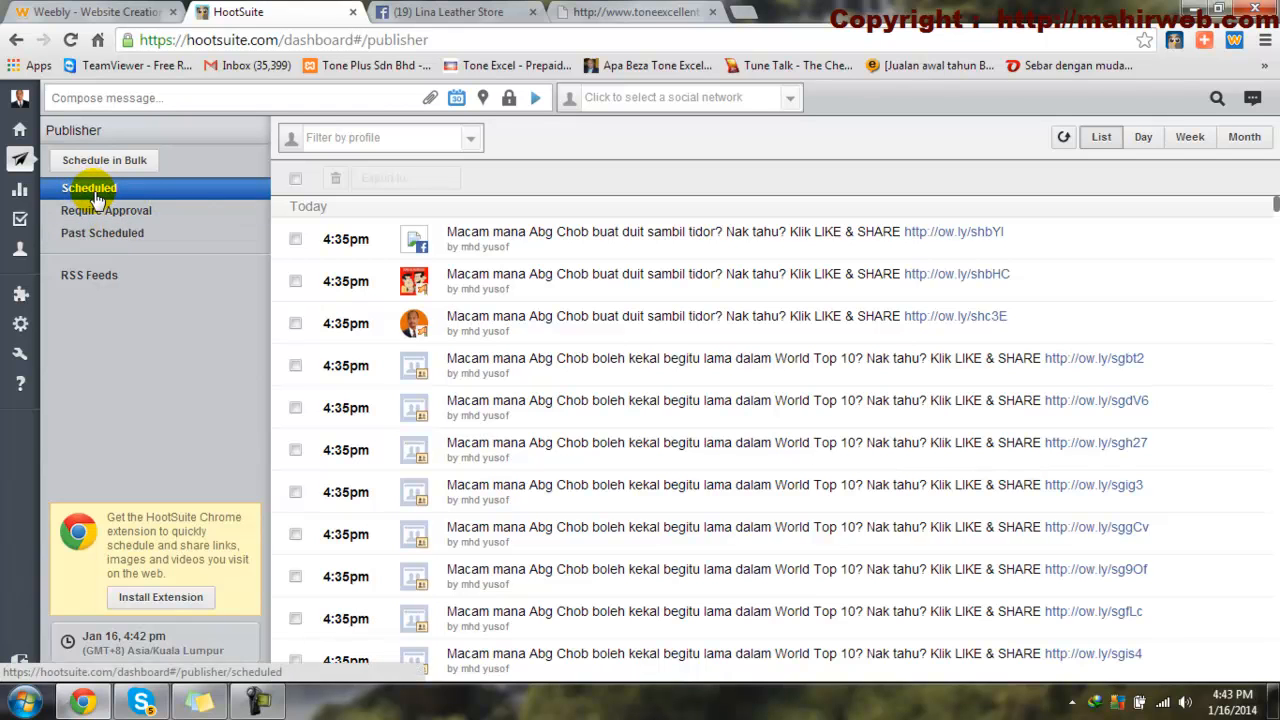
Step: Examine the scheduled messages in HootSuite, checking the posting times from today into the early hours of the next day
scroll(550, 295, down, 3)
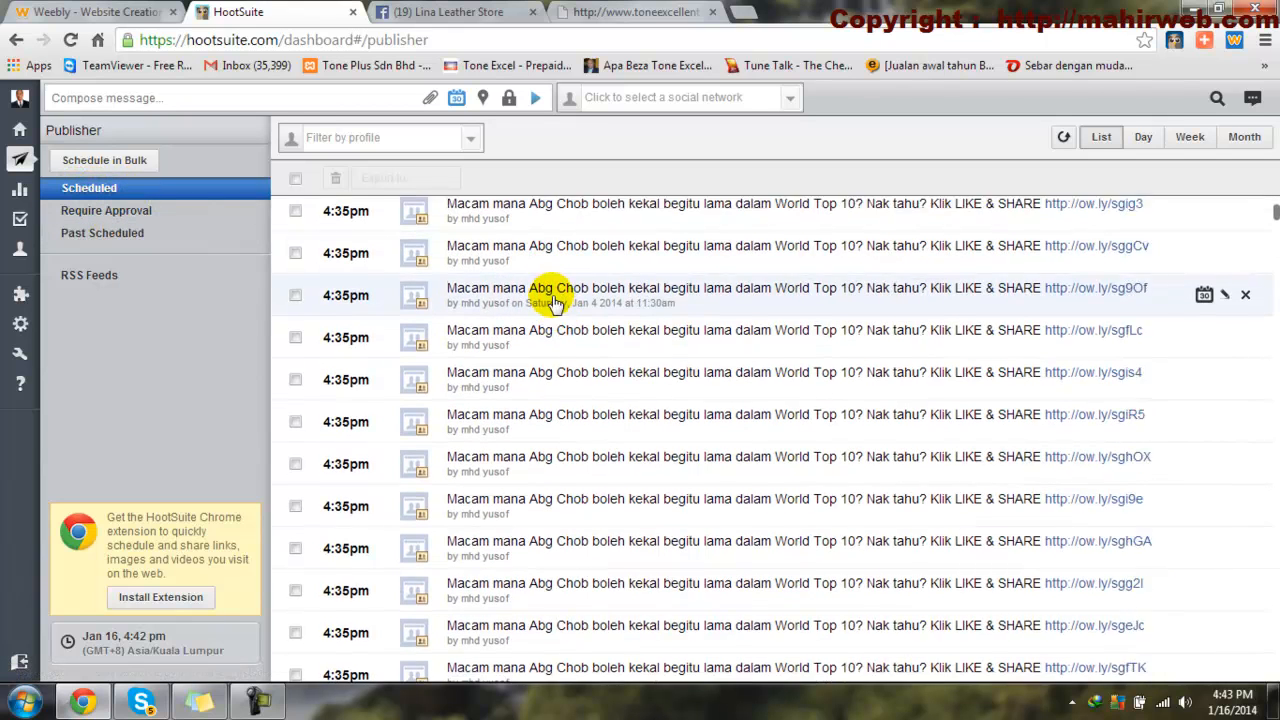
scroll(553, 300, down, 5)
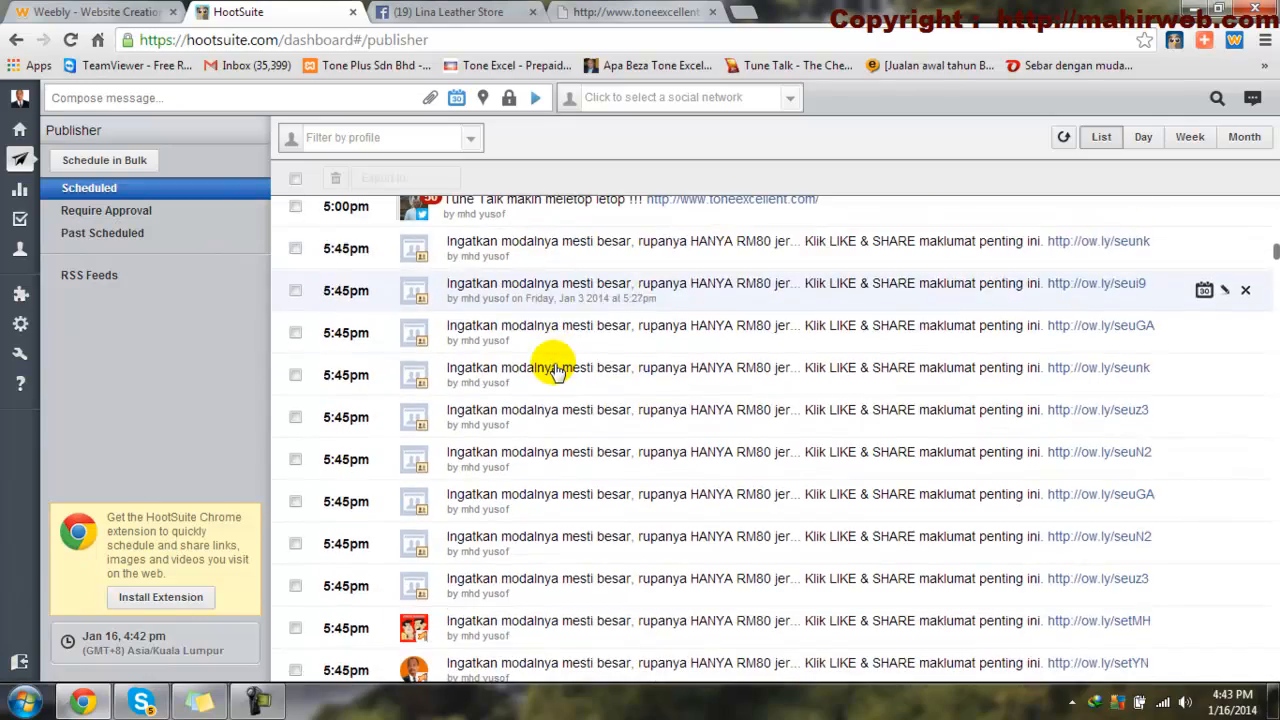
scroll(556, 370, down, 10)
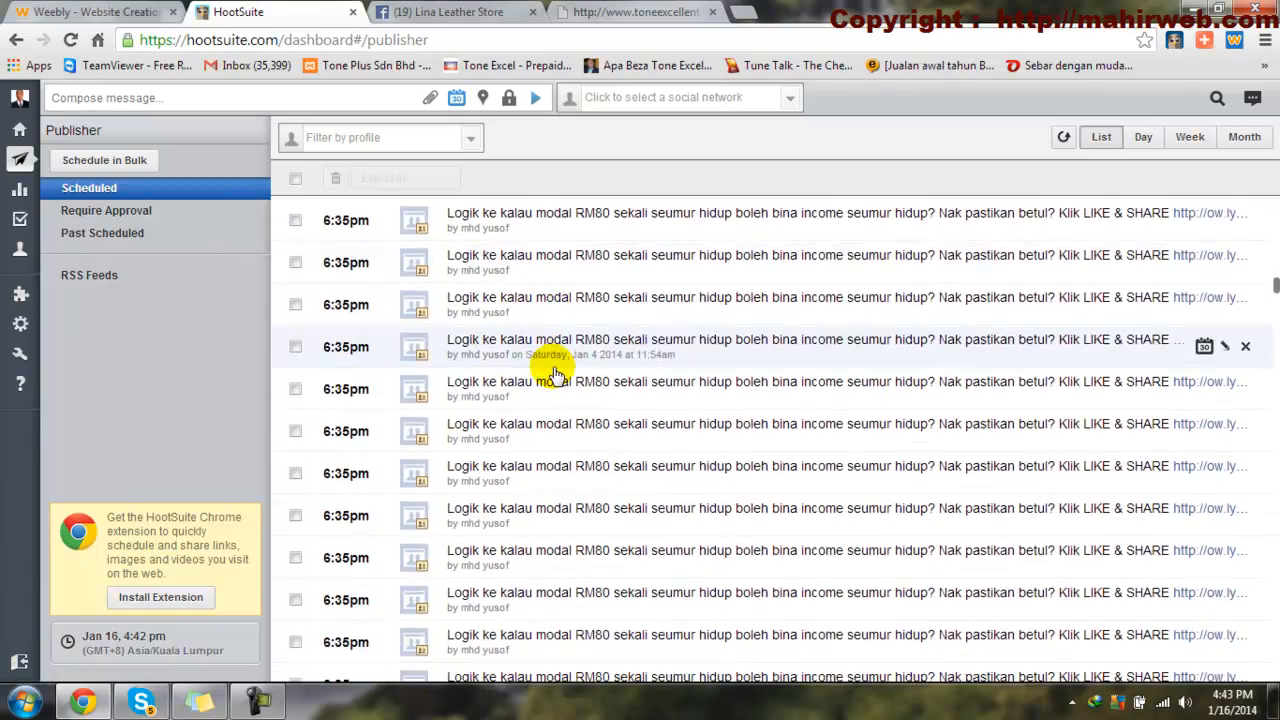
scroll(556, 380, down, 10)
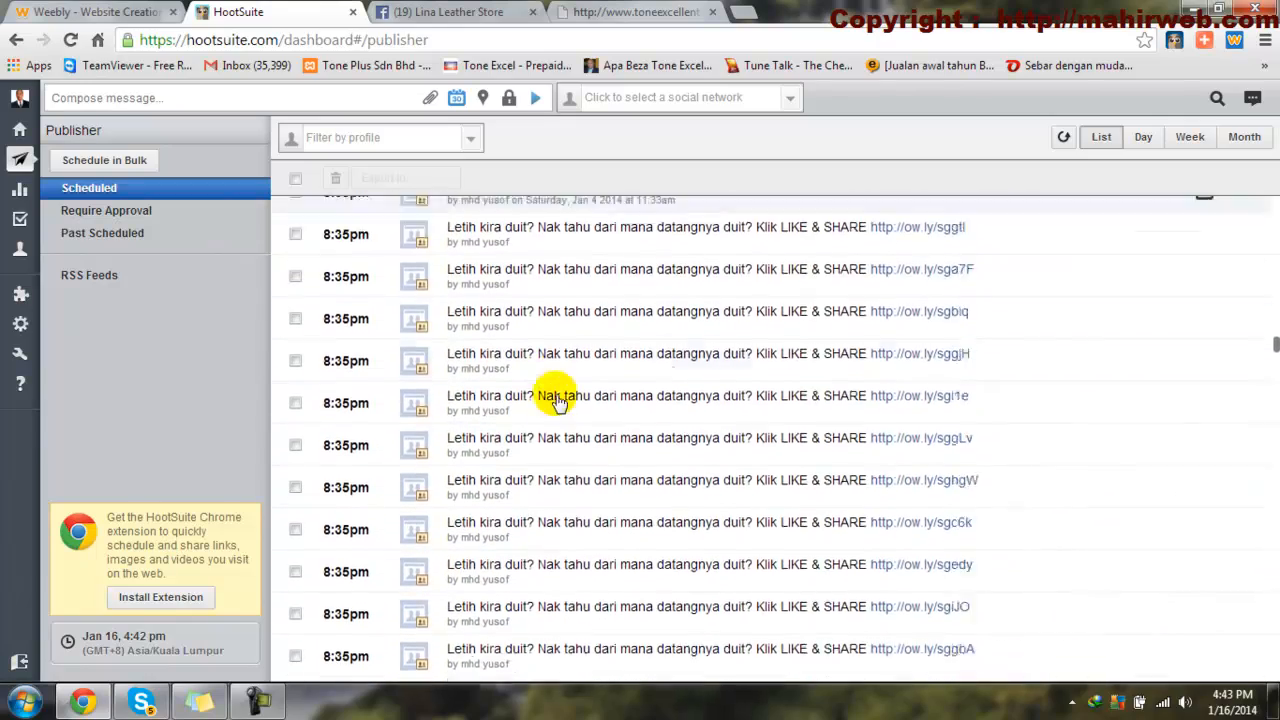
scroll(555, 420, down, 10)
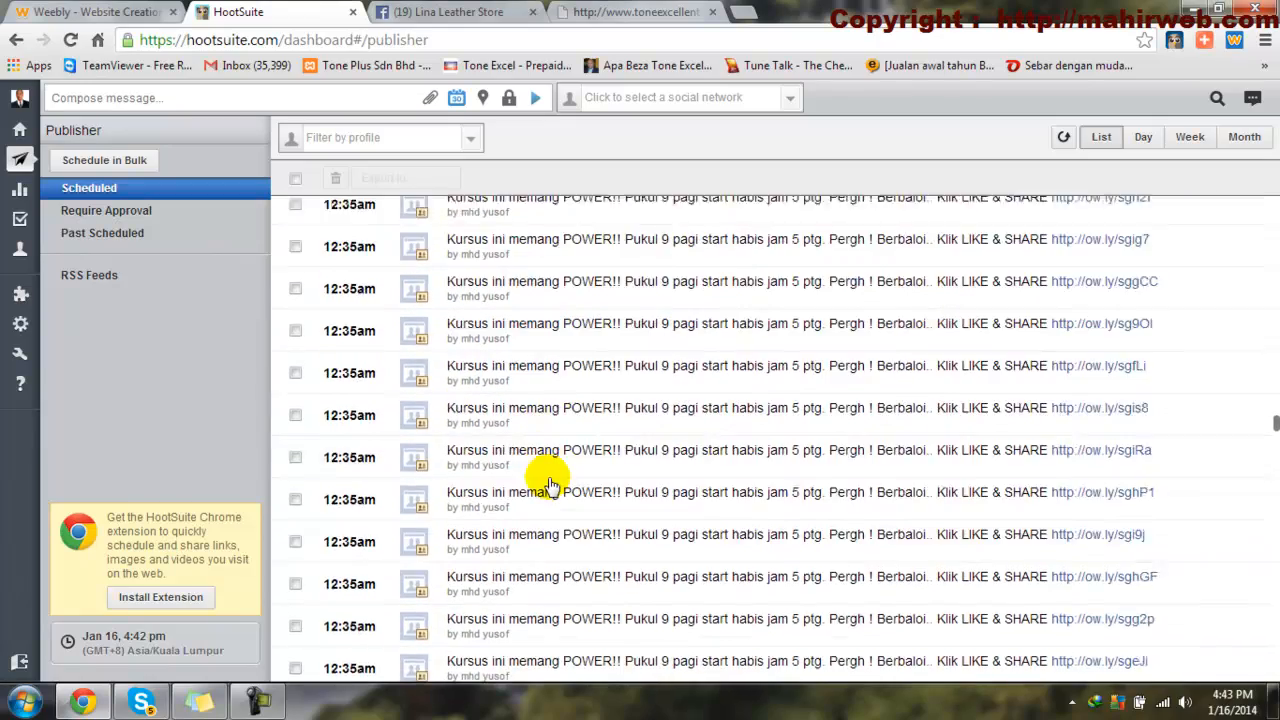
scroll(550, 485, down, 10)
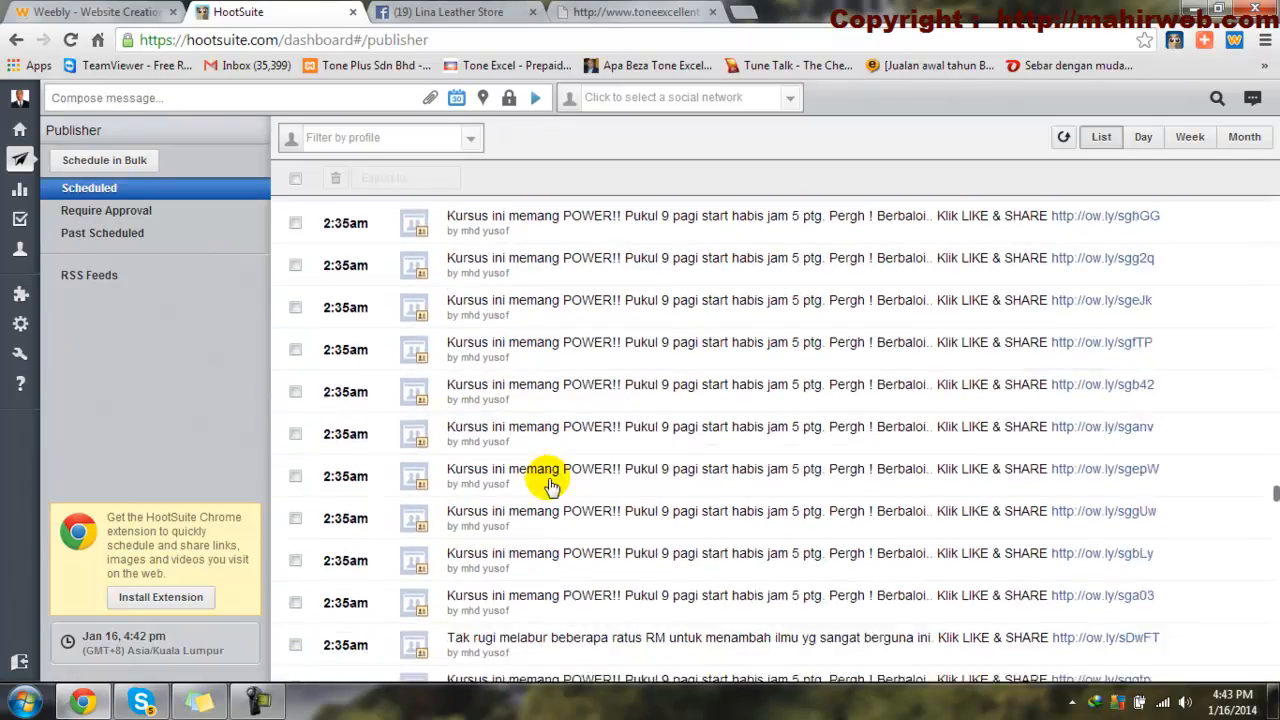
scroll(550, 485, down, 10)
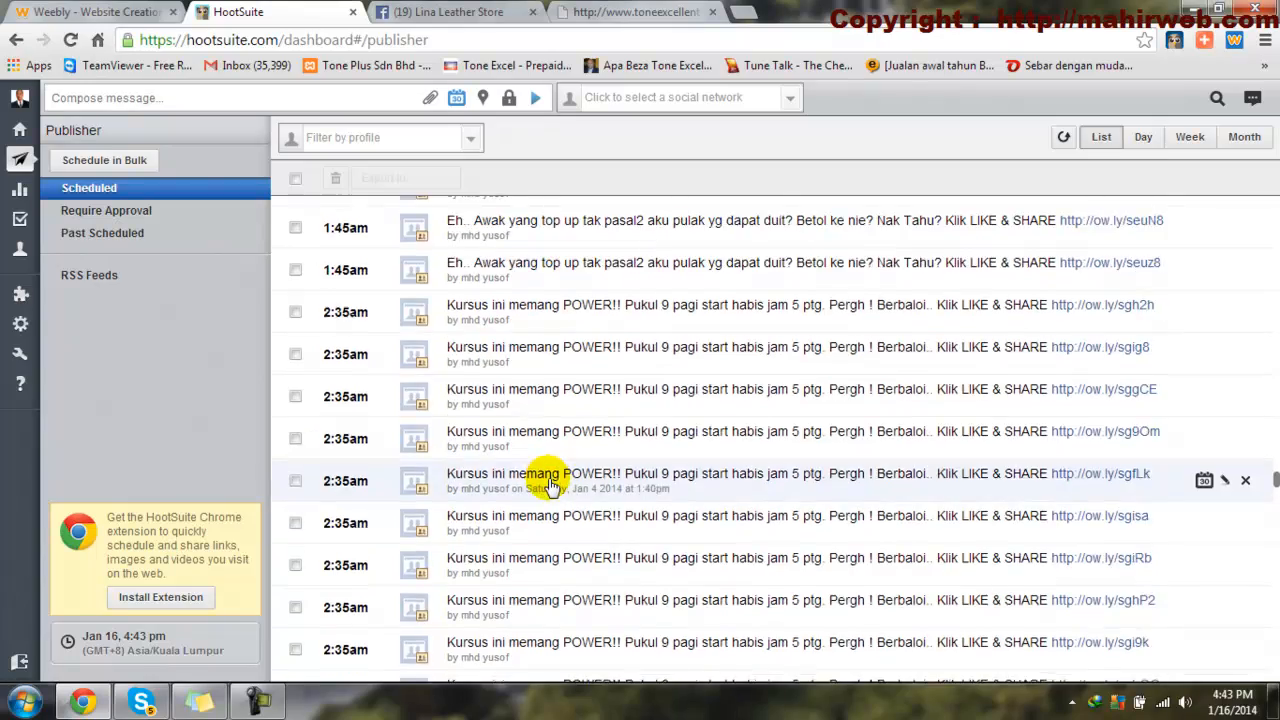
scroll(550, 485, up, 10)
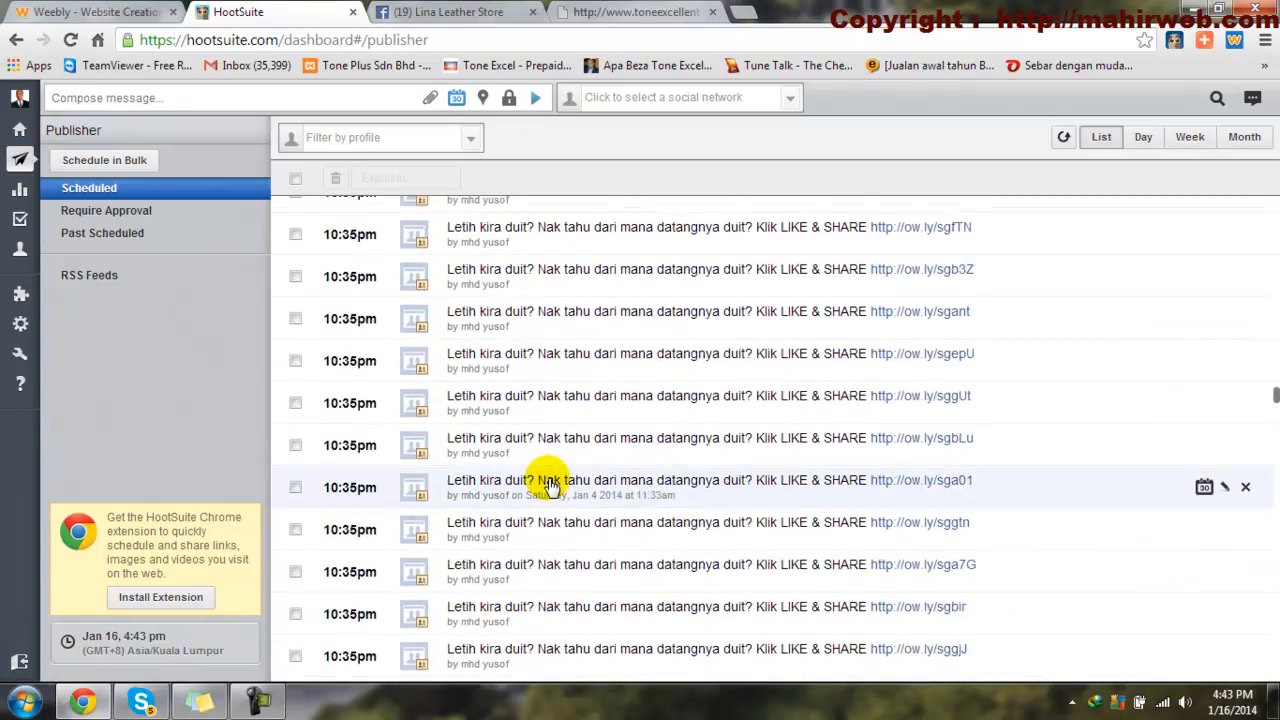
scroll(550, 485, up, 10)
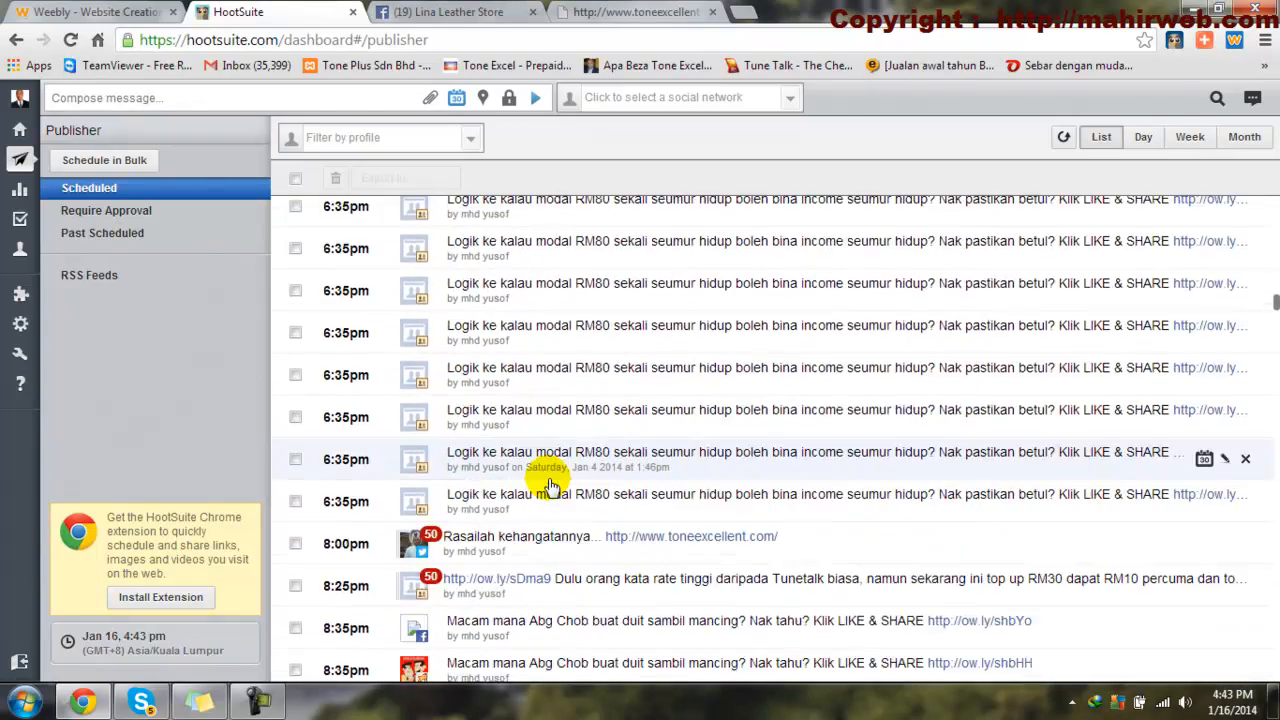
scroll(550, 485, up, 5)
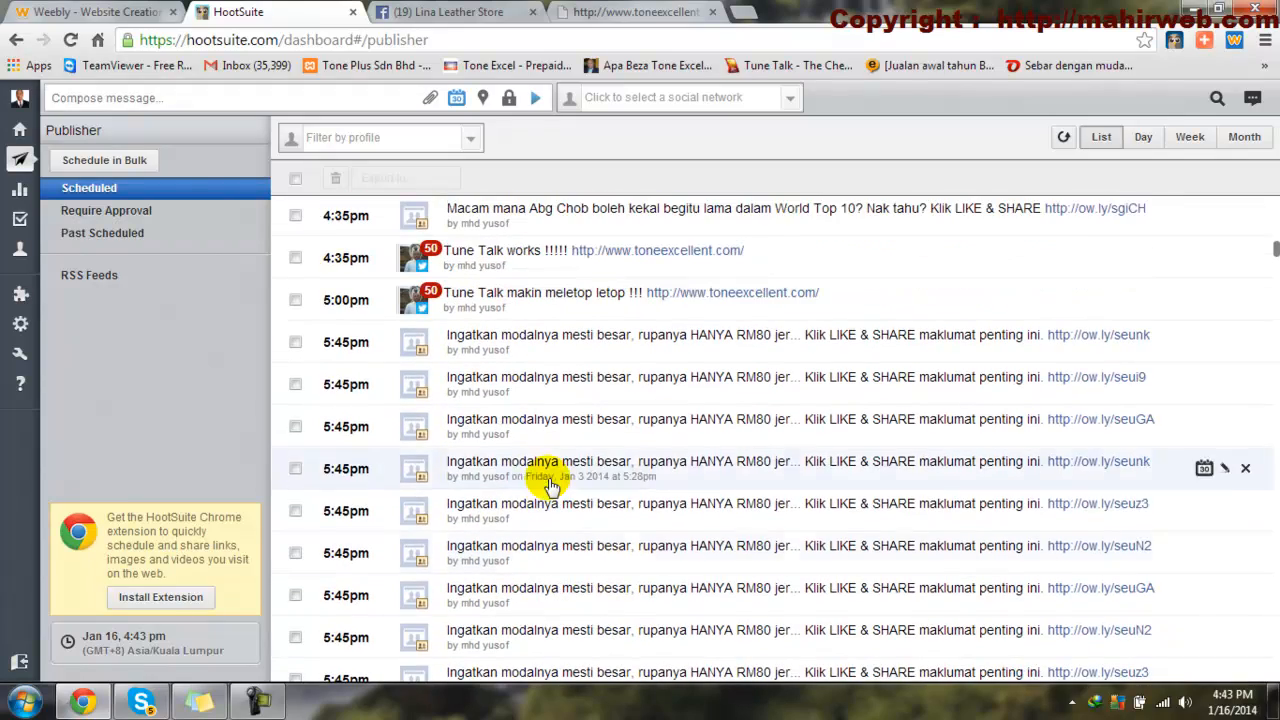
scroll(508, 343, up, 5)
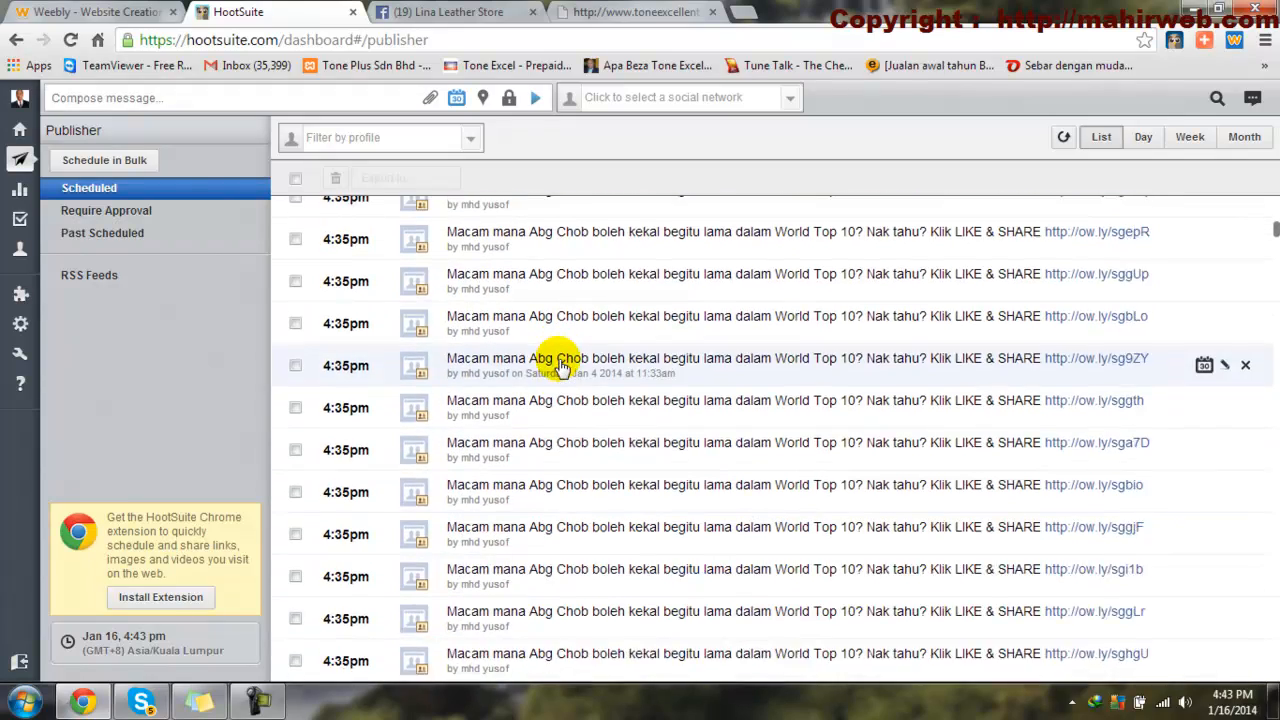
scroll(562, 367, up, 3)
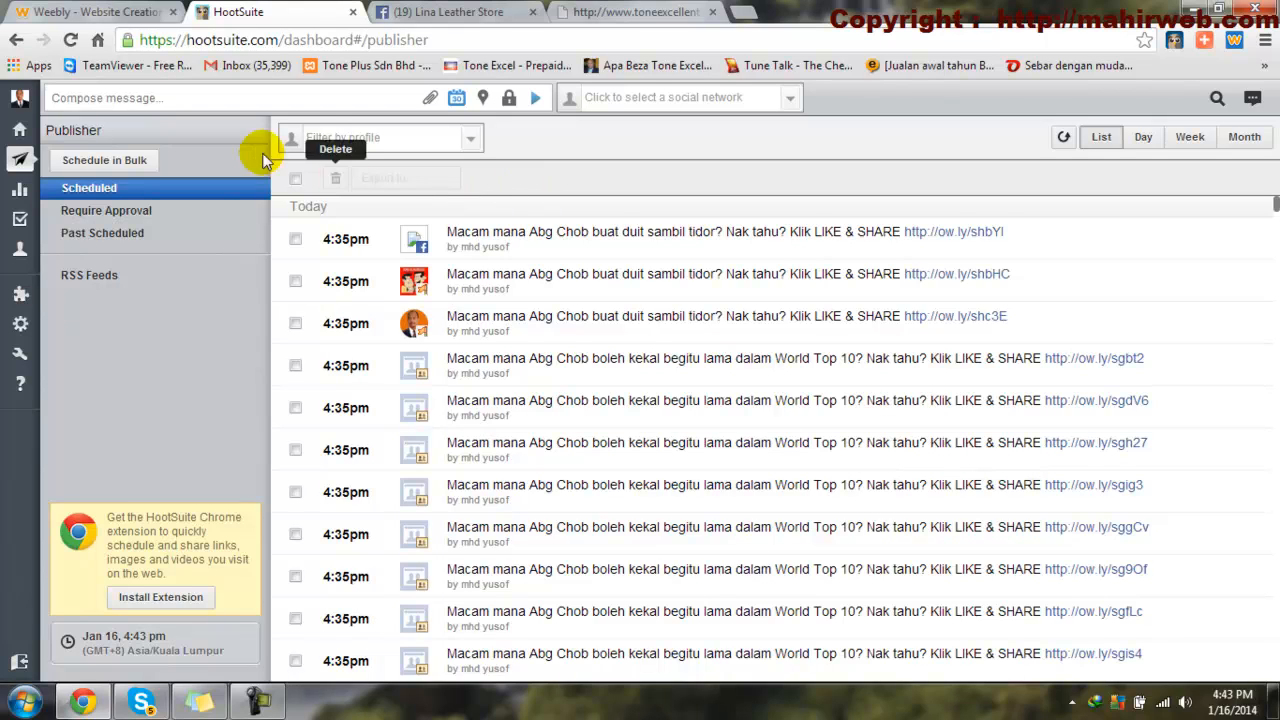
Step: Reopen the recent file HOOTSUITE 16 jan2014 in Excel and widen columns A, B and C to show the dates, messages and links
click(173, 95)
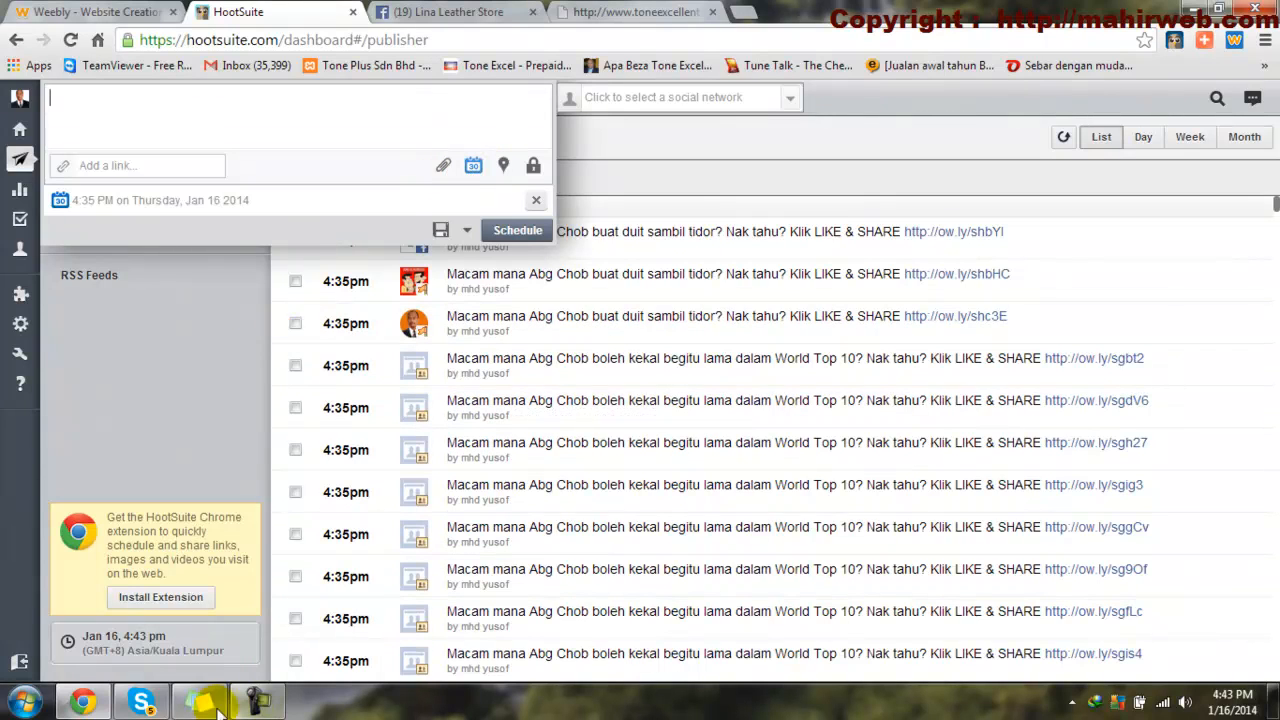
click(25, 702)
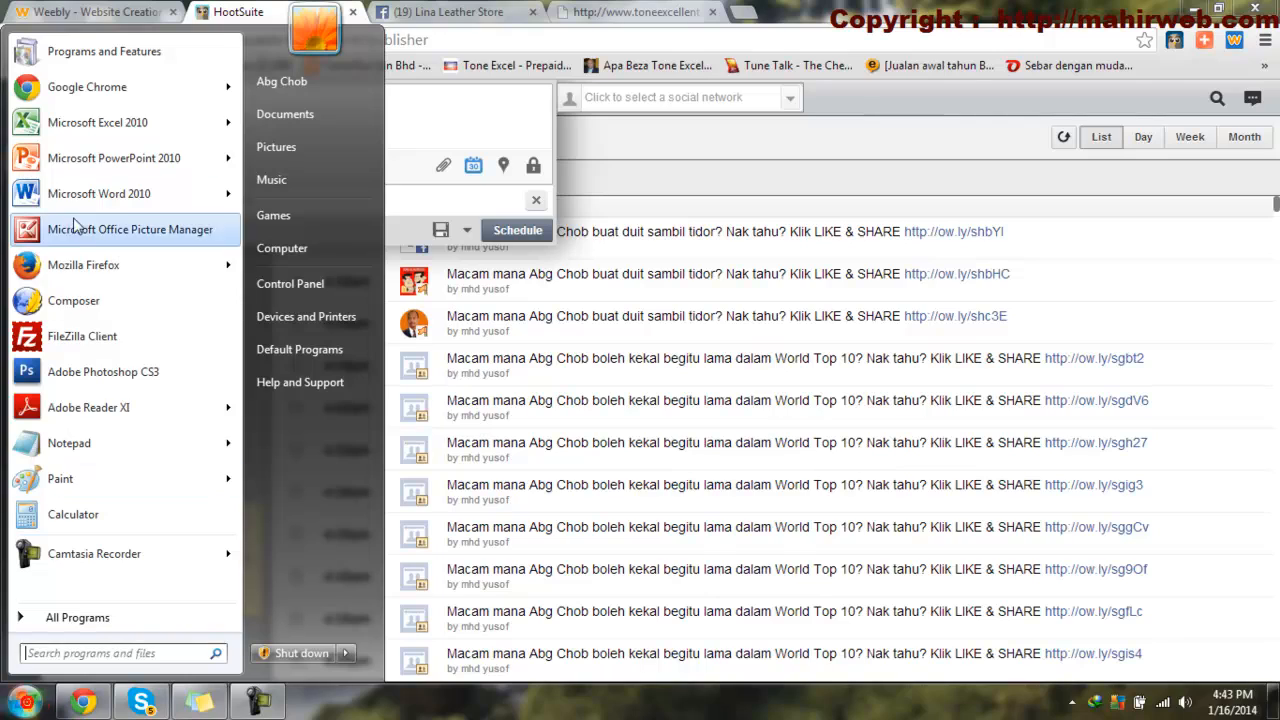
mouse_move(86, 124)
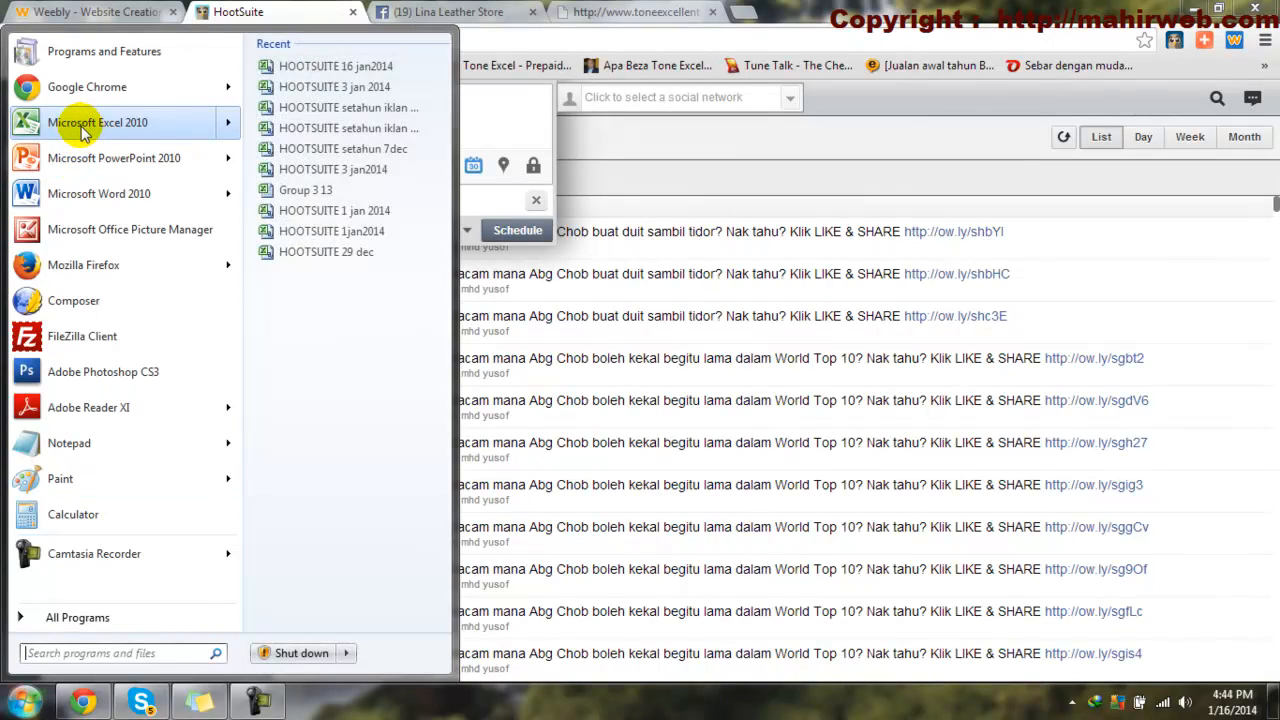
click(314, 67)
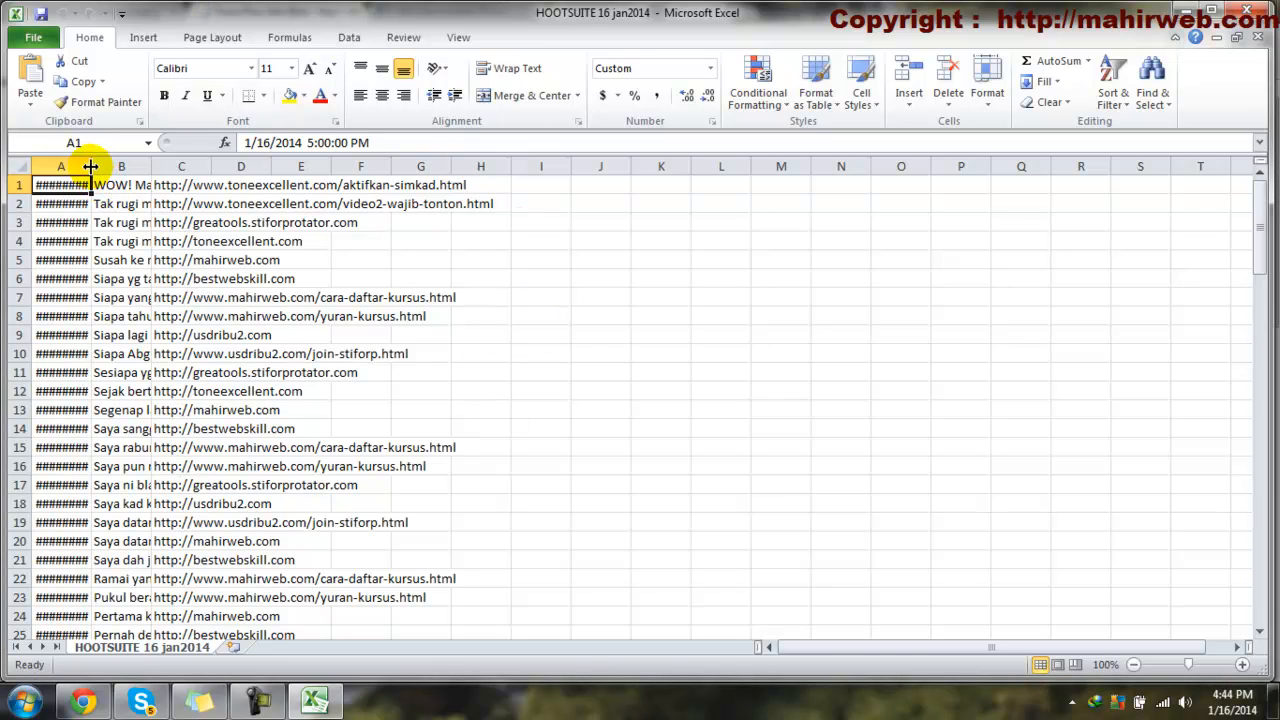
drag(90, 166, 808, 195)
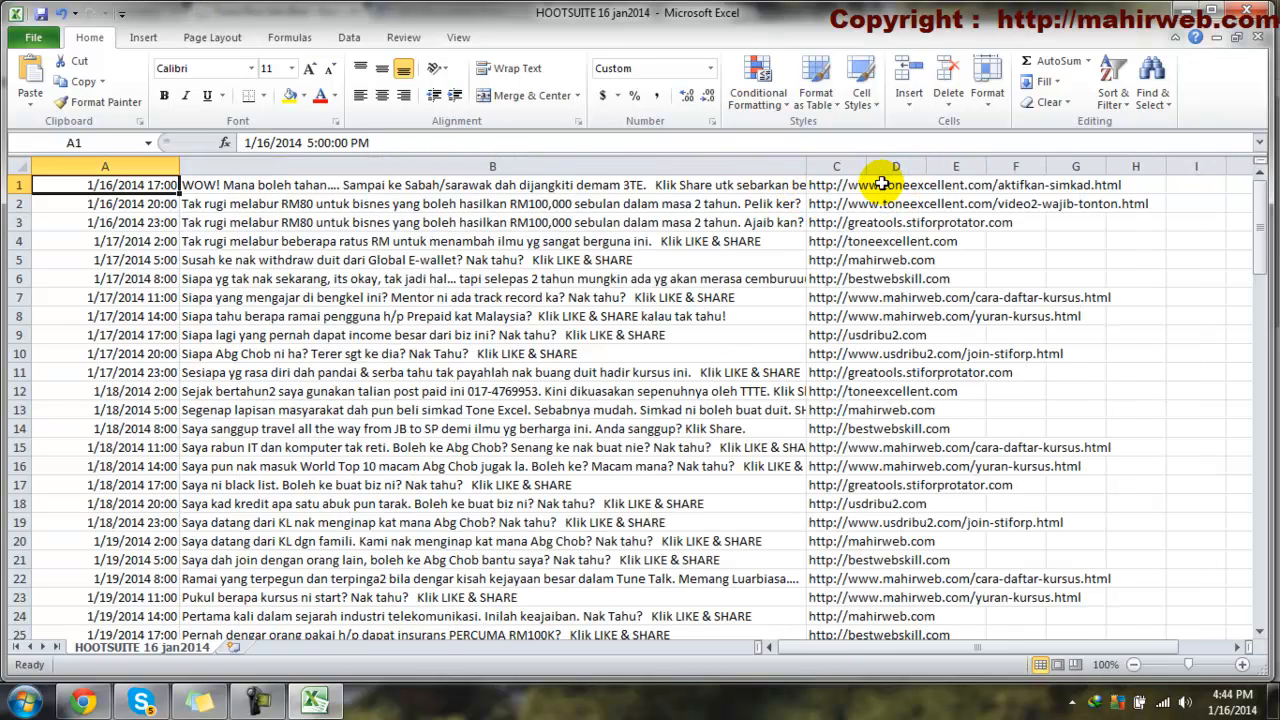
drag(866, 166, 1170, 166)
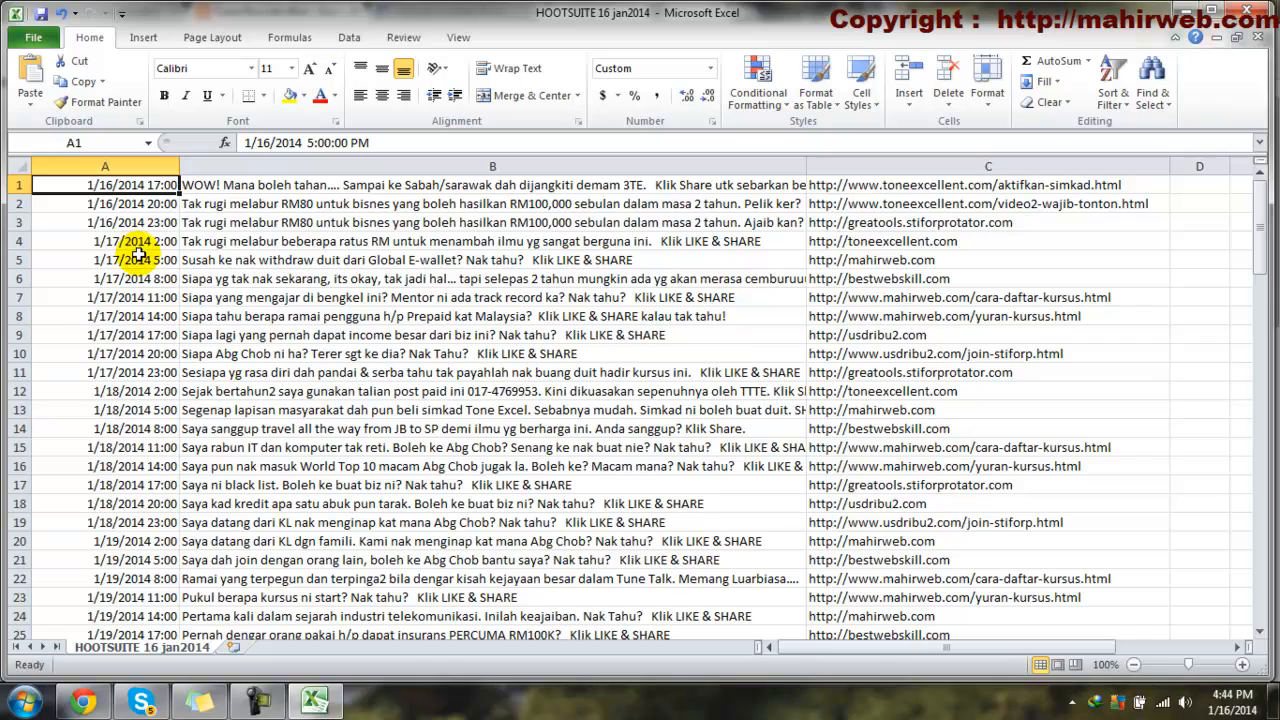
click(165, 204)
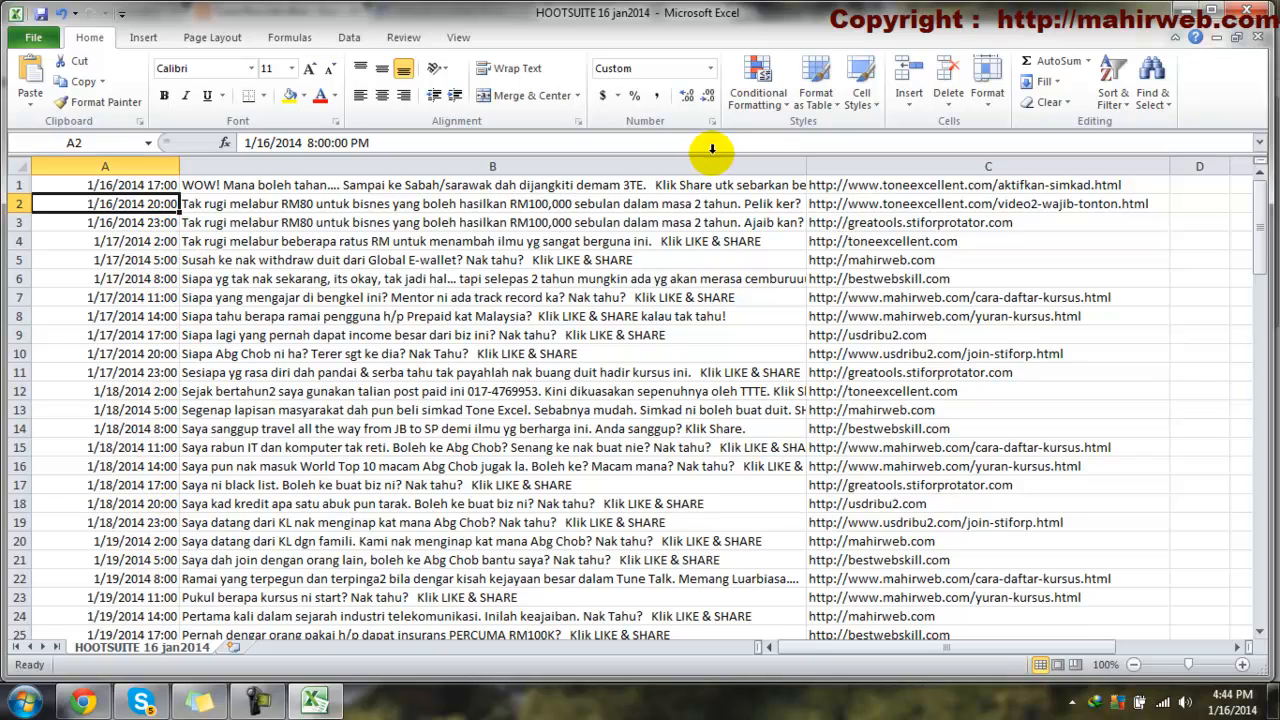
Step: Leave the spreadsheet and switch to the Weebly editor with the Lina Leather Collections site
click(1185, 10)
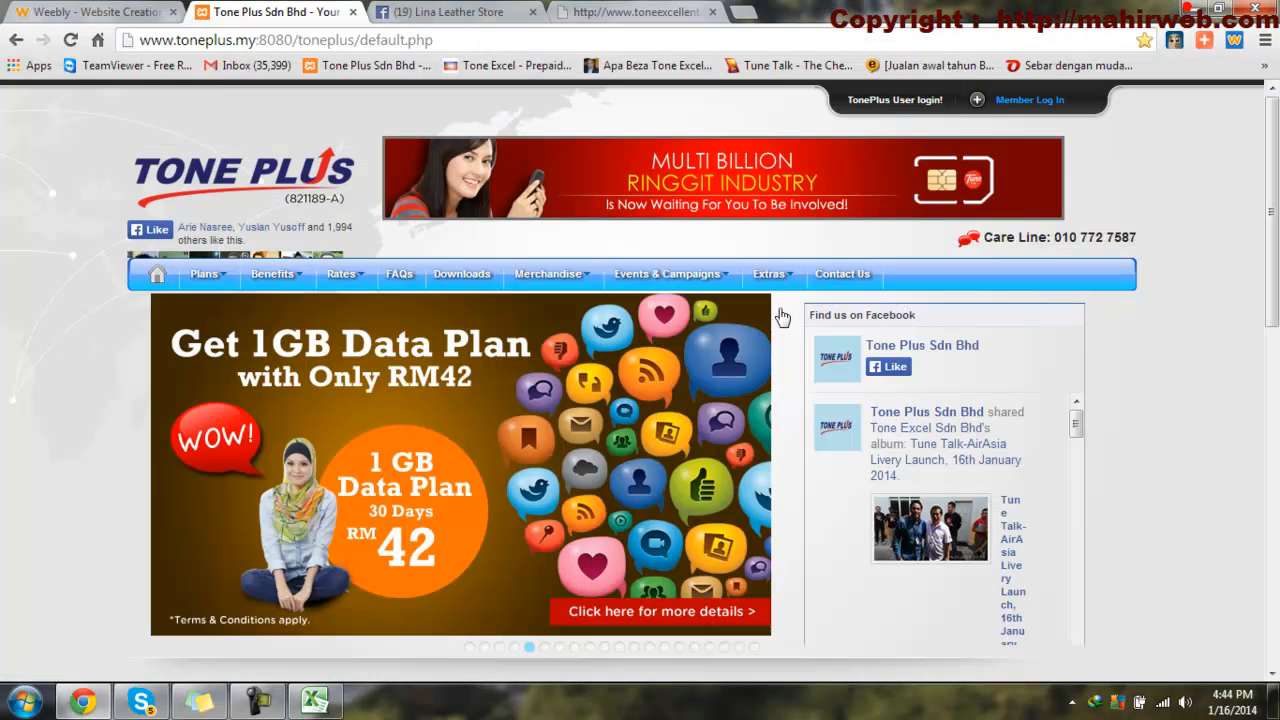
click(108, 14)
mouse_move(476, 381)
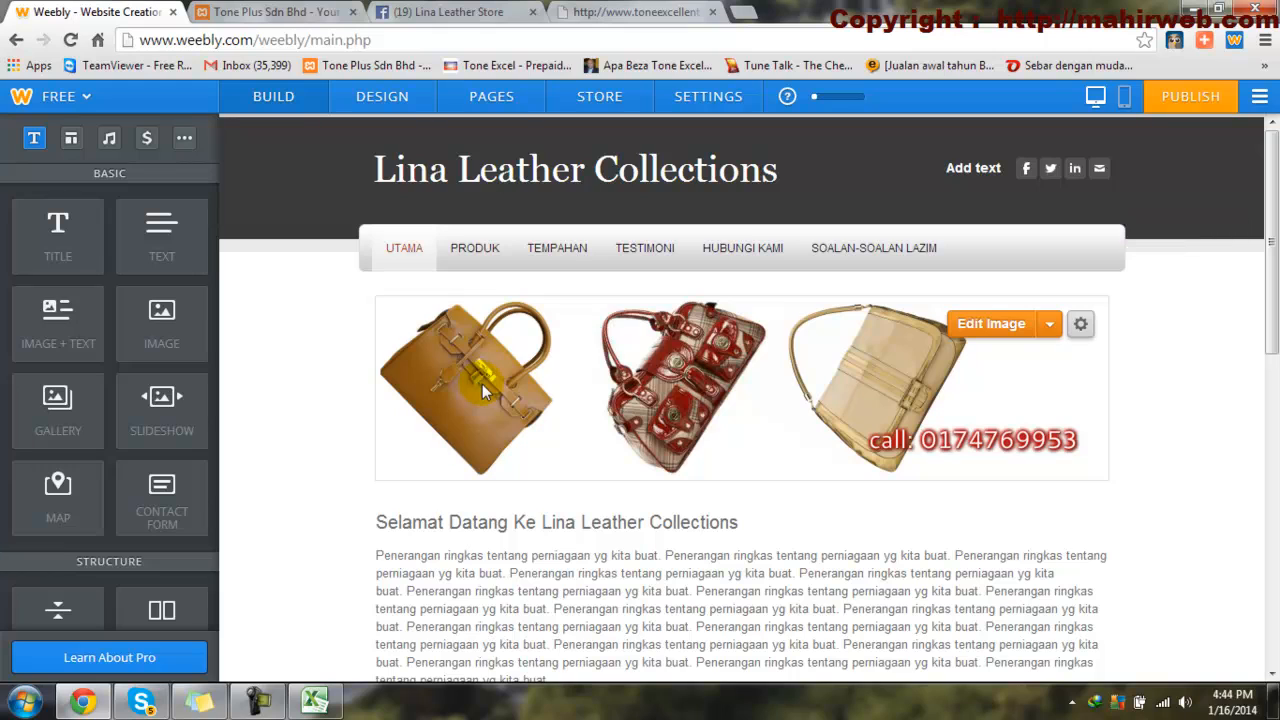